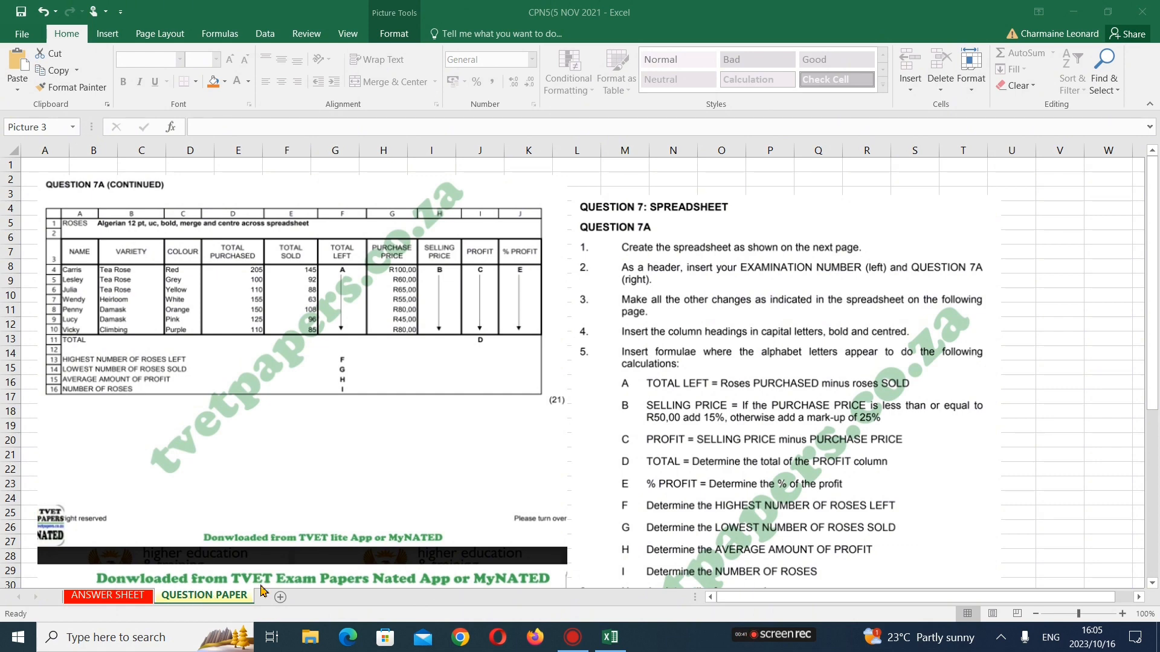
# Move the Question 7 instructions picture slightly up on the QUESTION PAPER sheet and check the ANSWER SHEET against it
pyautogui.click(100, 600)
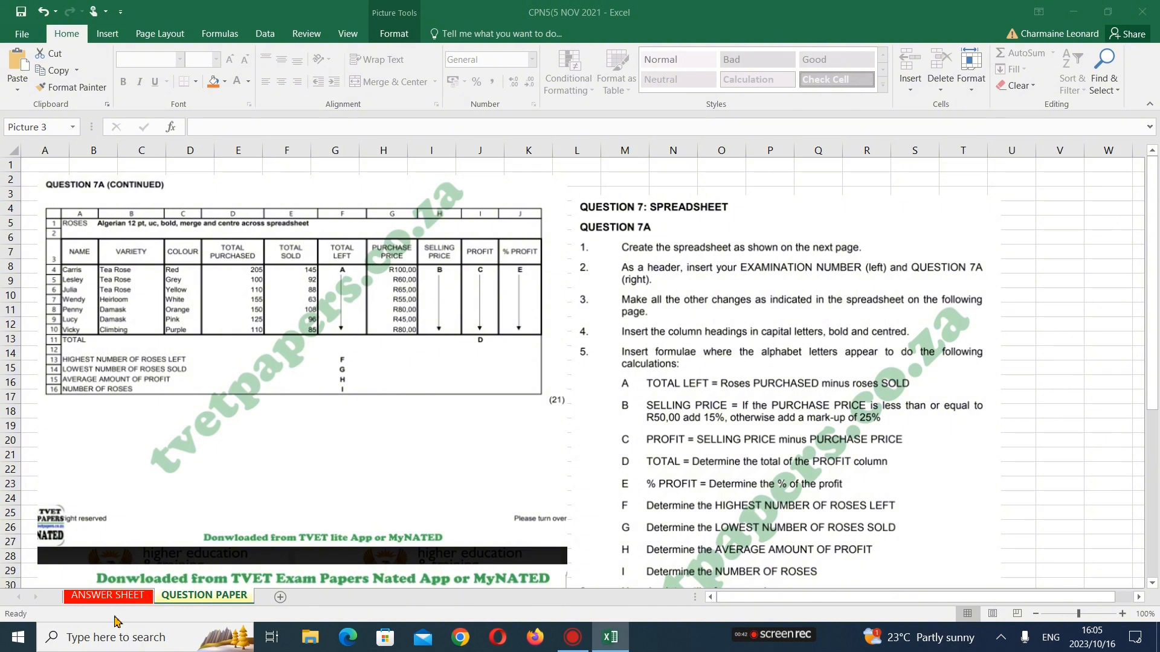
pyautogui.click(141, 598)
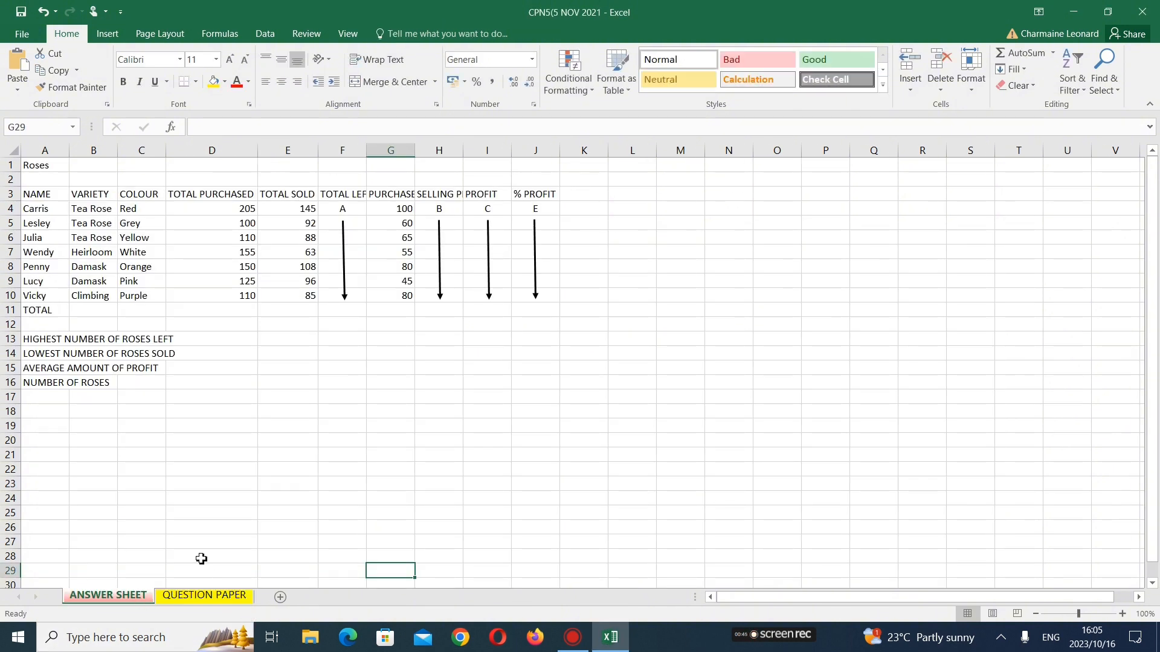
pyautogui.click(222, 600)
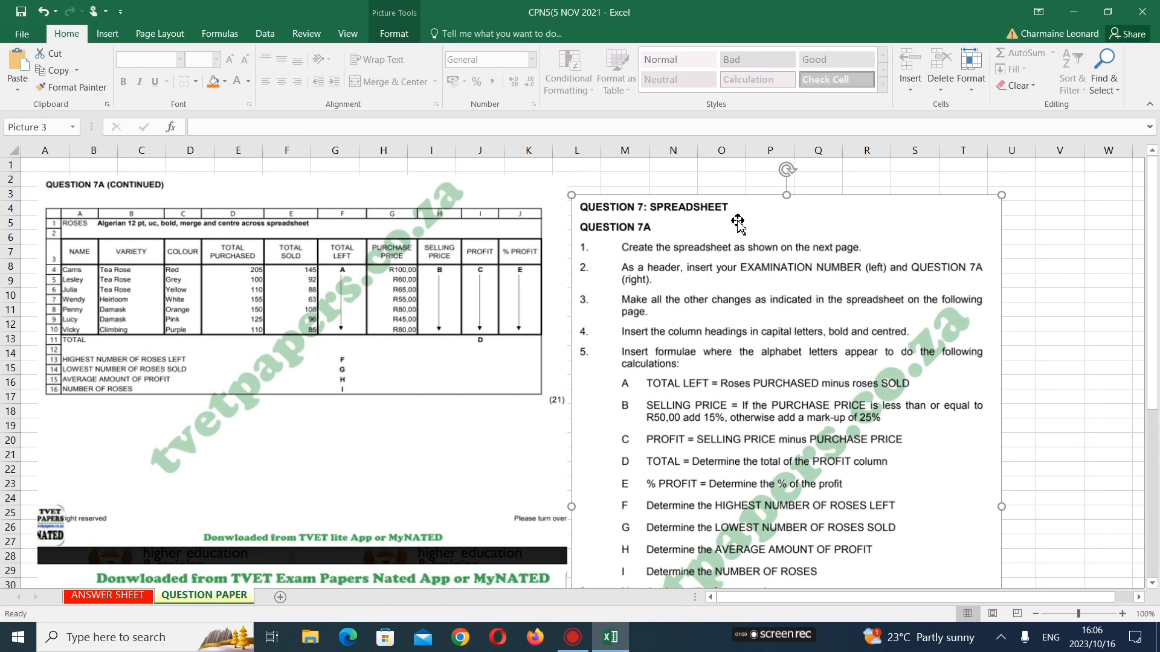
pyautogui.moveTo(737, 220); pyautogui.dragTo(741, 201)
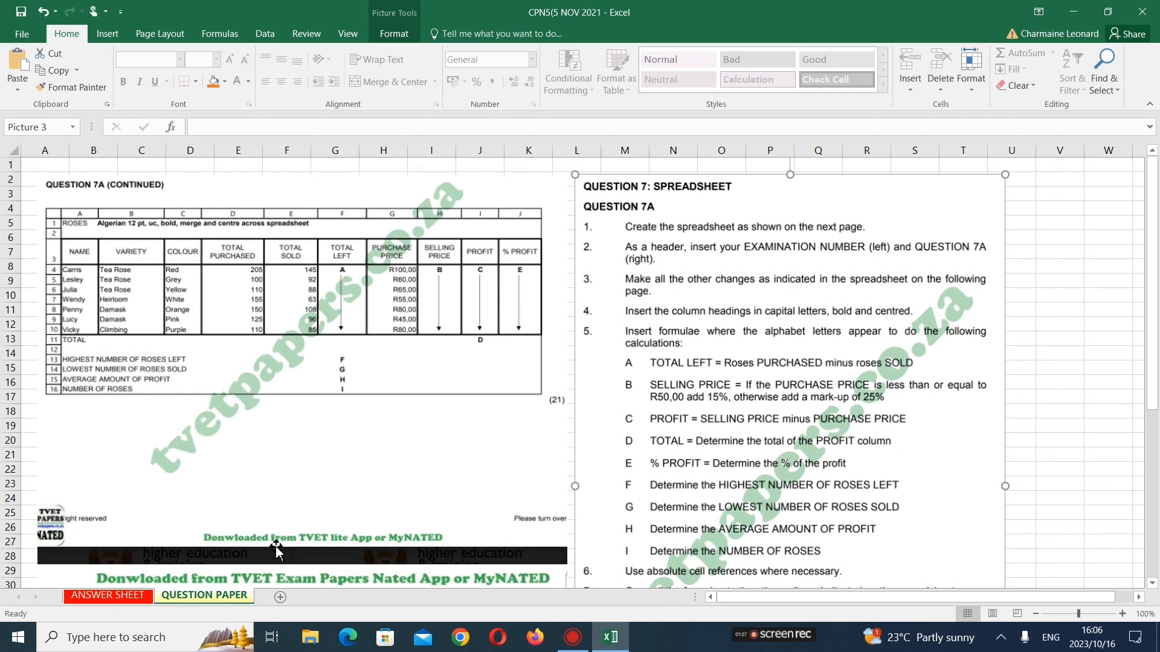
pyautogui.click(128, 596)
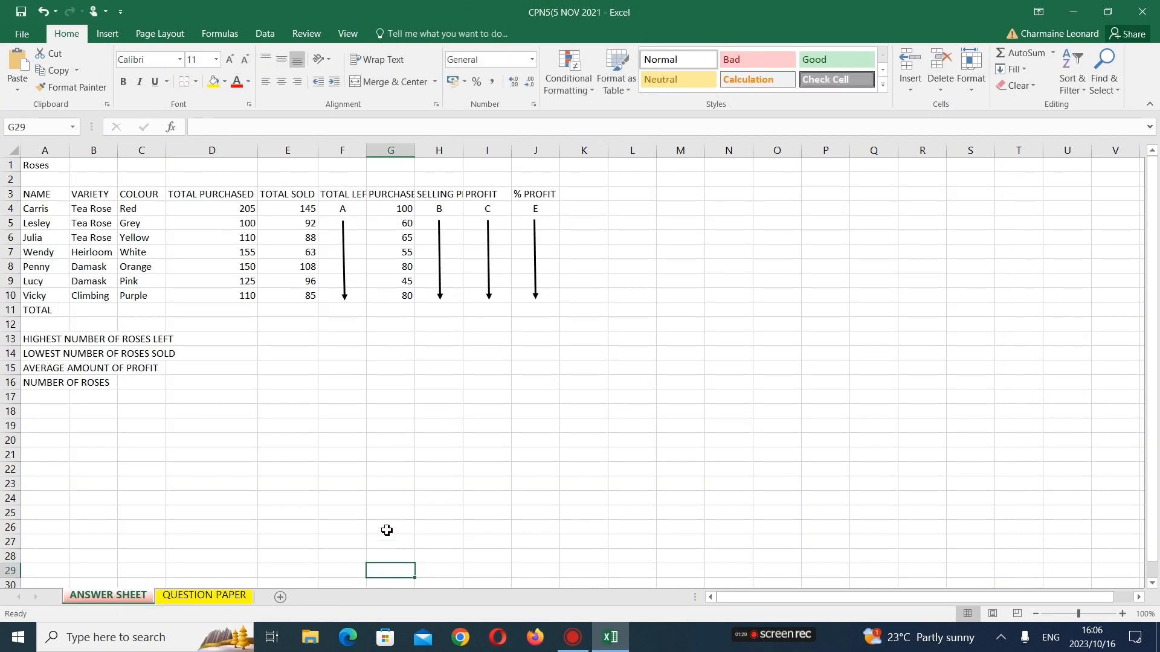
pyautogui.click(224, 597)
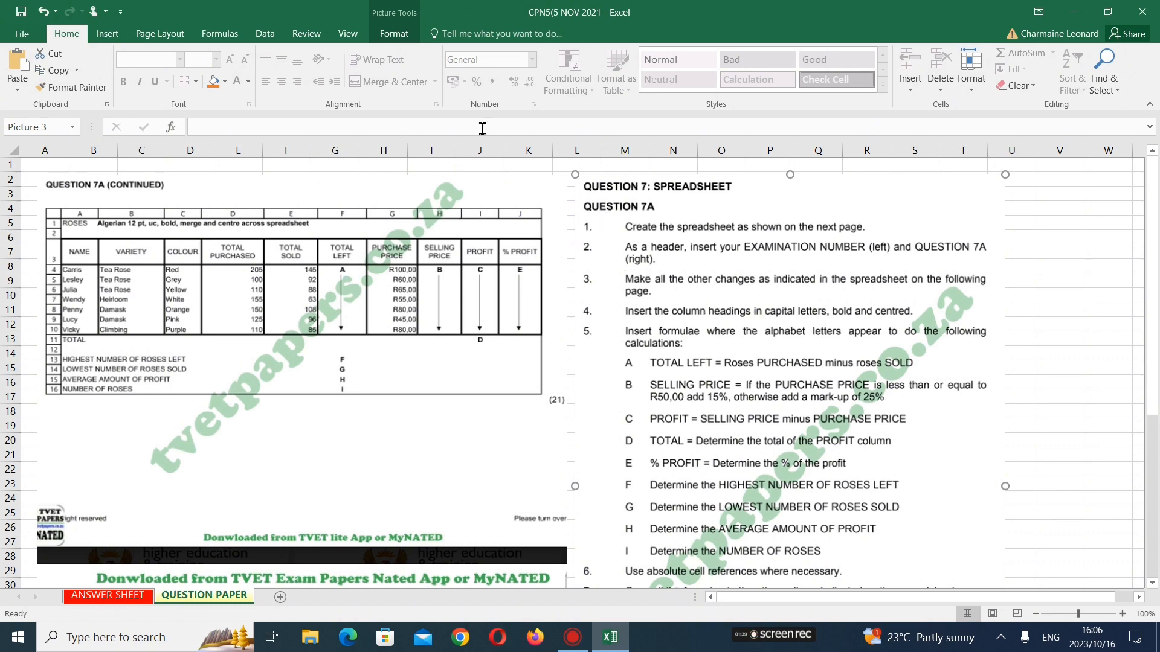
pyautogui.click(348, 33)
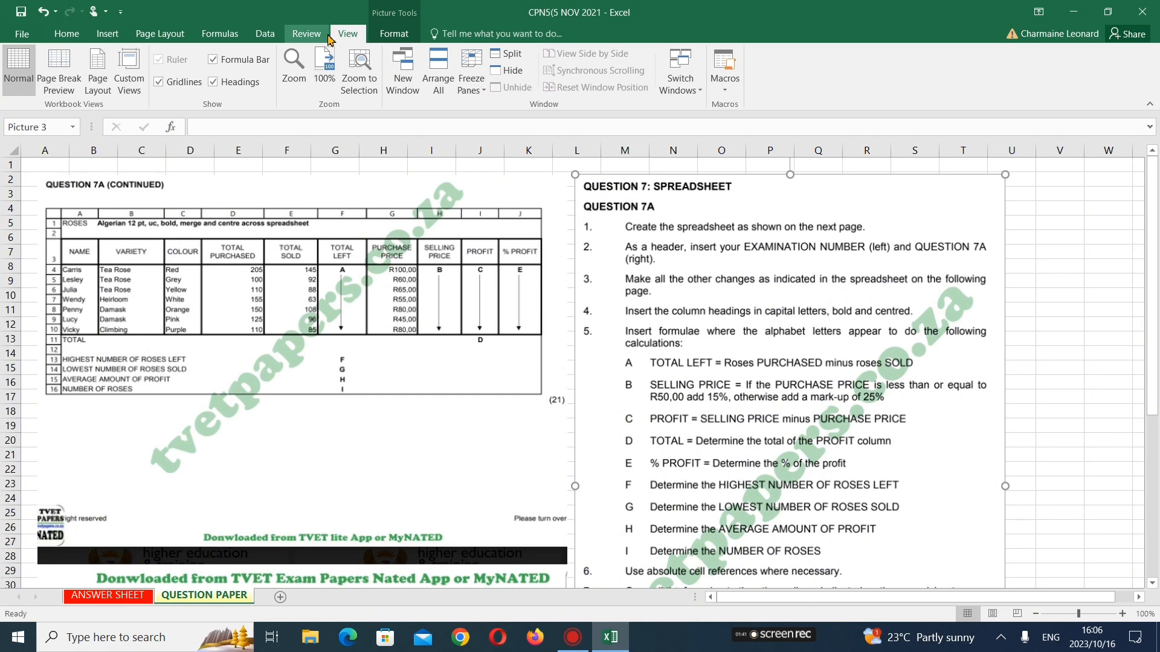
pyautogui.click(307, 33)
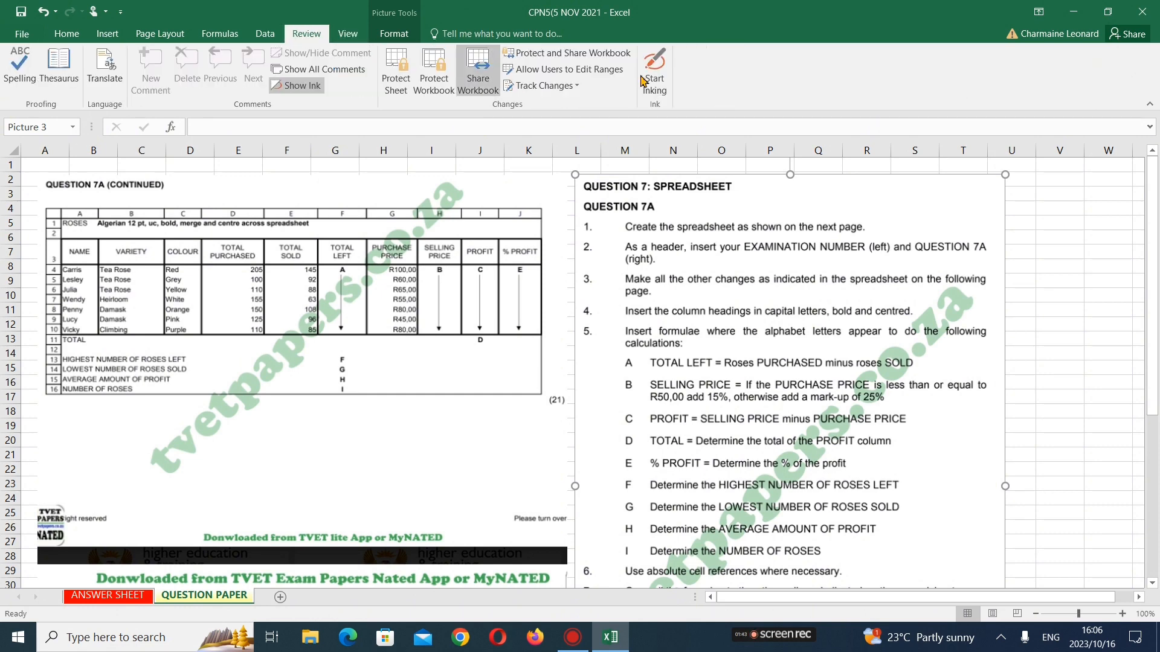
pyautogui.click(663, 74)
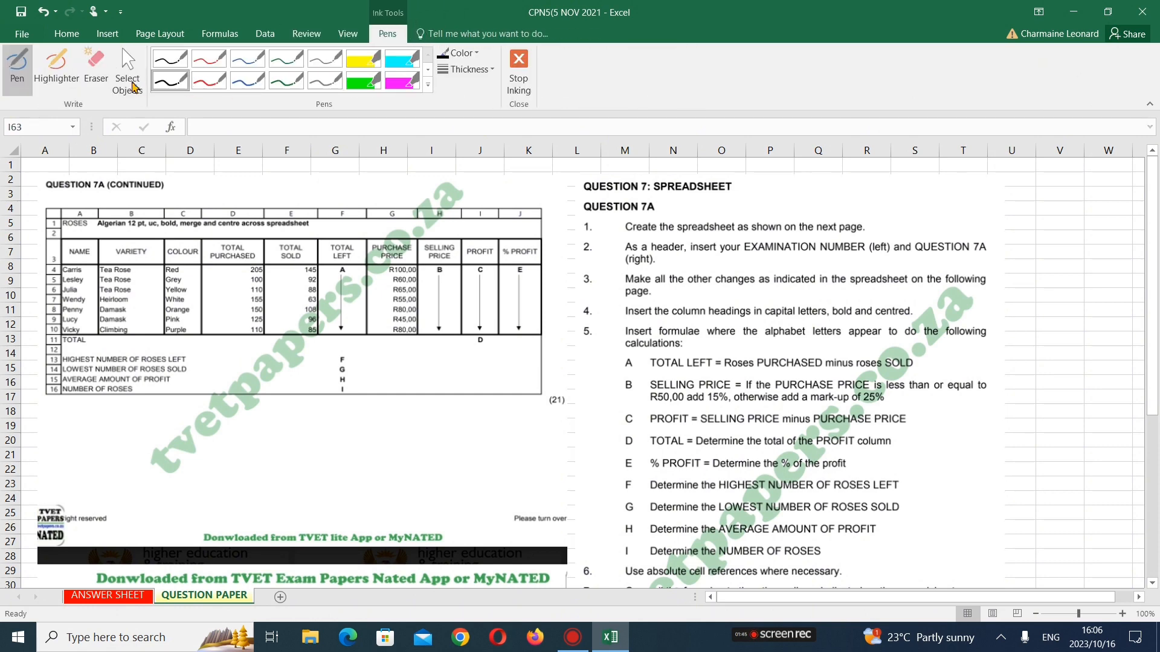
pyautogui.click(45, 72)
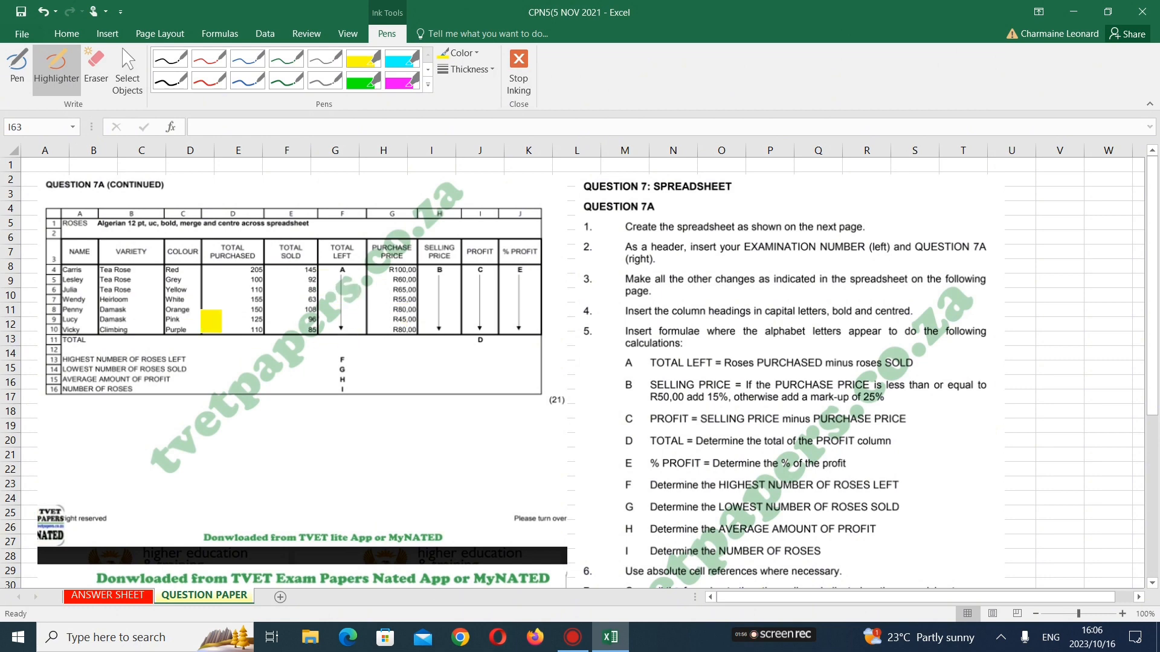
# Compare the ANSWER SHEET table with the Question 7A layout and instructions on the QUESTION PAPER sheet
pyautogui.click(145, 601)
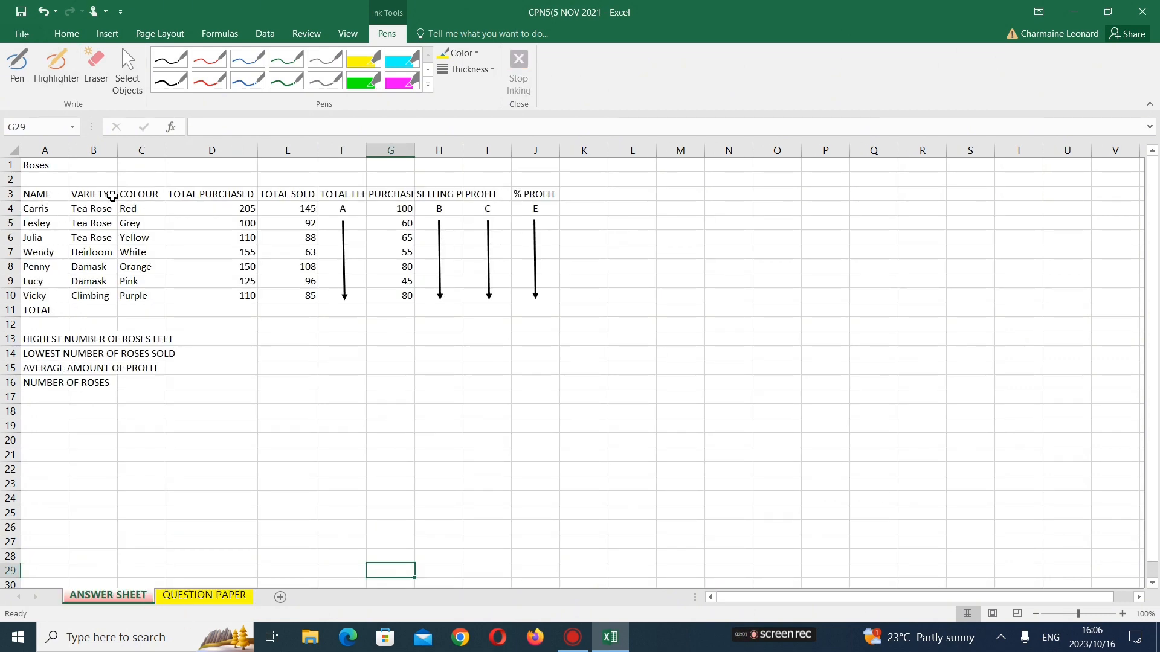
pyautogui.click(204, 596)
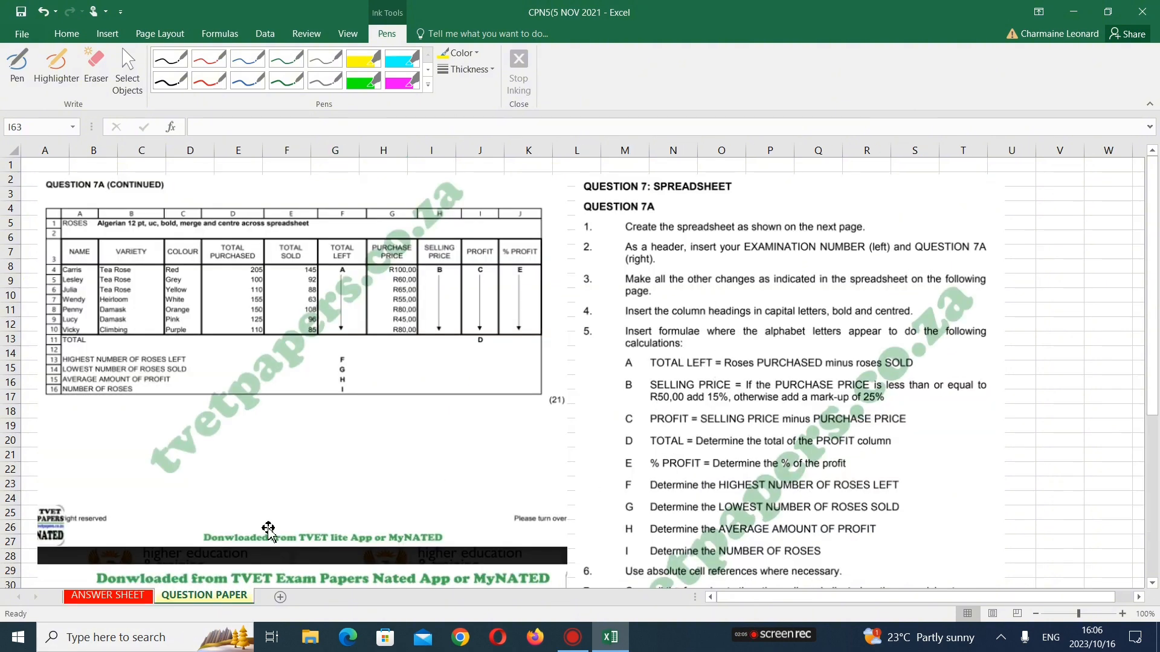
pyautogui.click(108, 596)
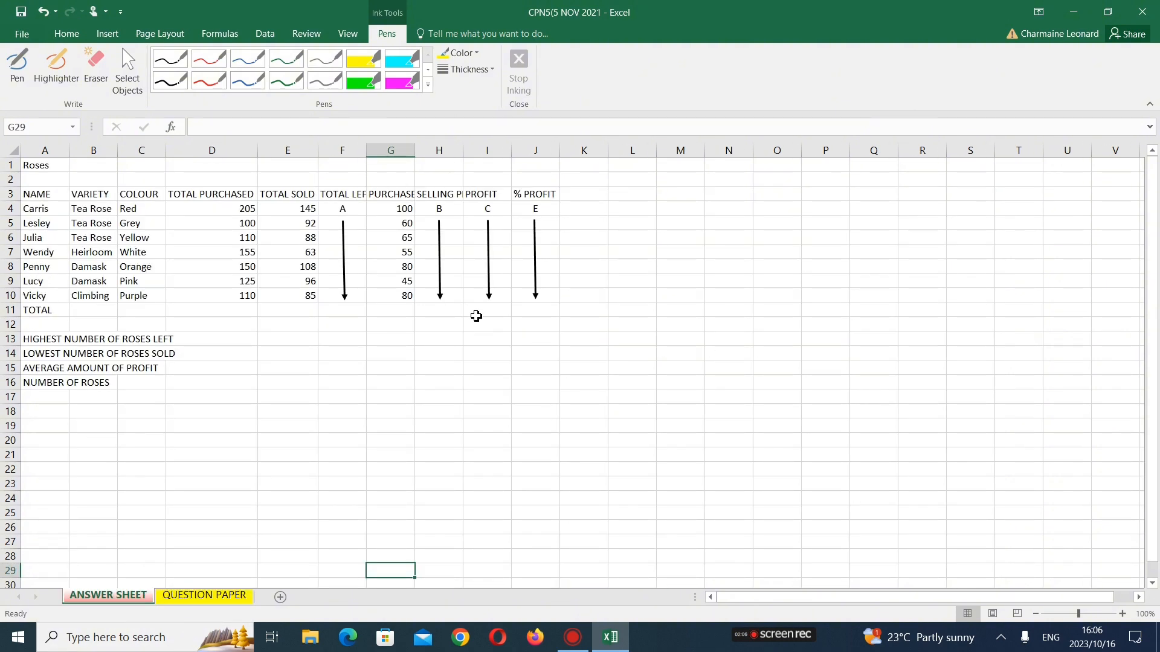
pyautogui.click(204, 599)
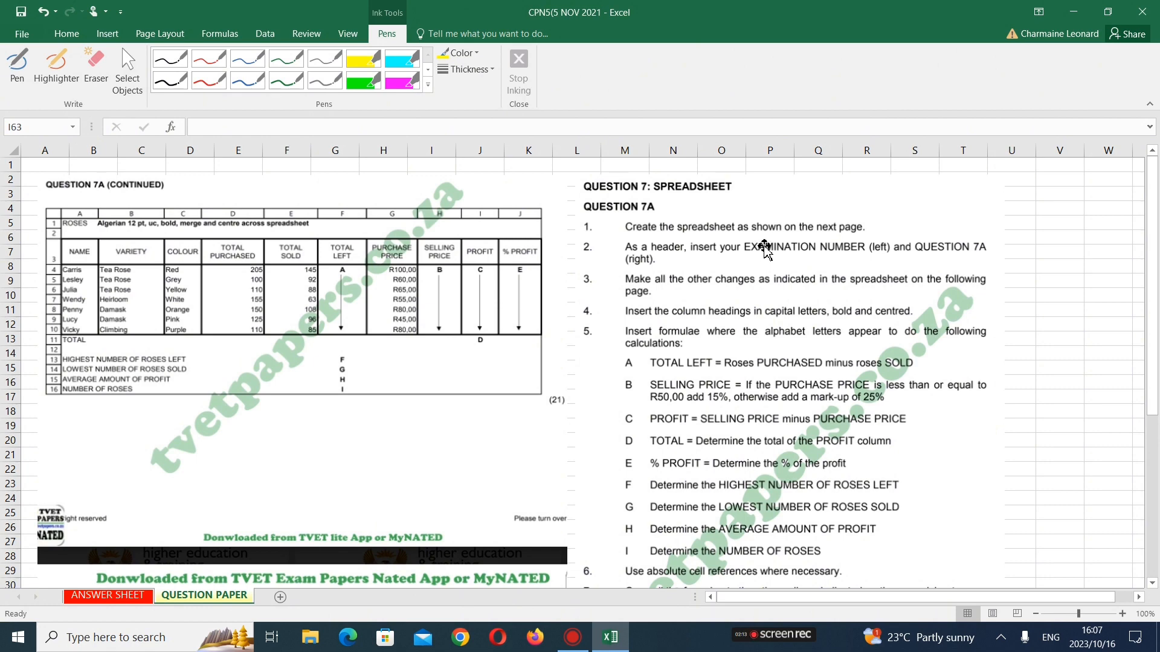
pyautogui.click(67, 32)
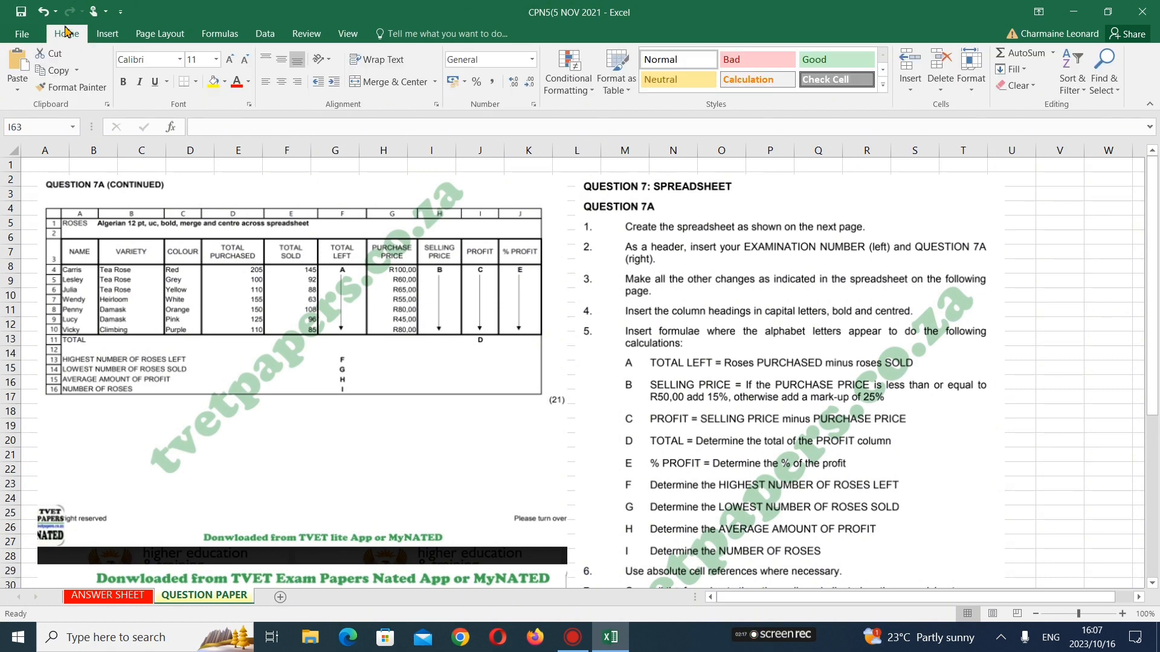
pyautogui.click(98, 35)
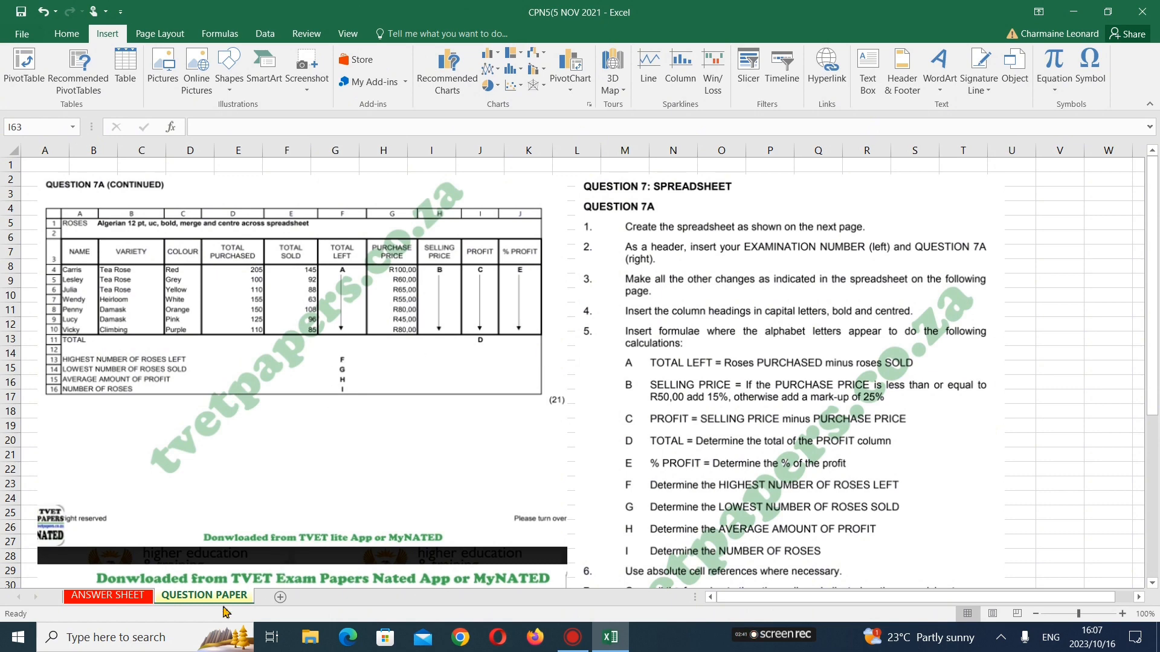
# On the ANSWER SHEET, autofit columns F, G and H to their headings
pyautogui.click(145, 601)
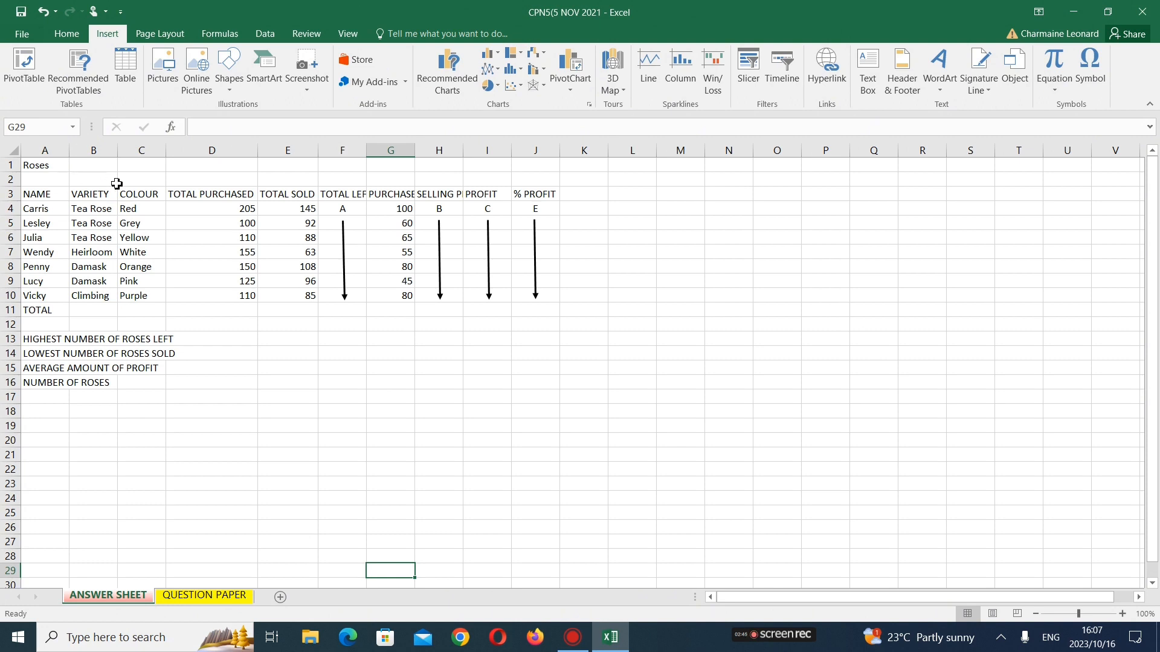
pyautogui.doubleClick(367, 151)
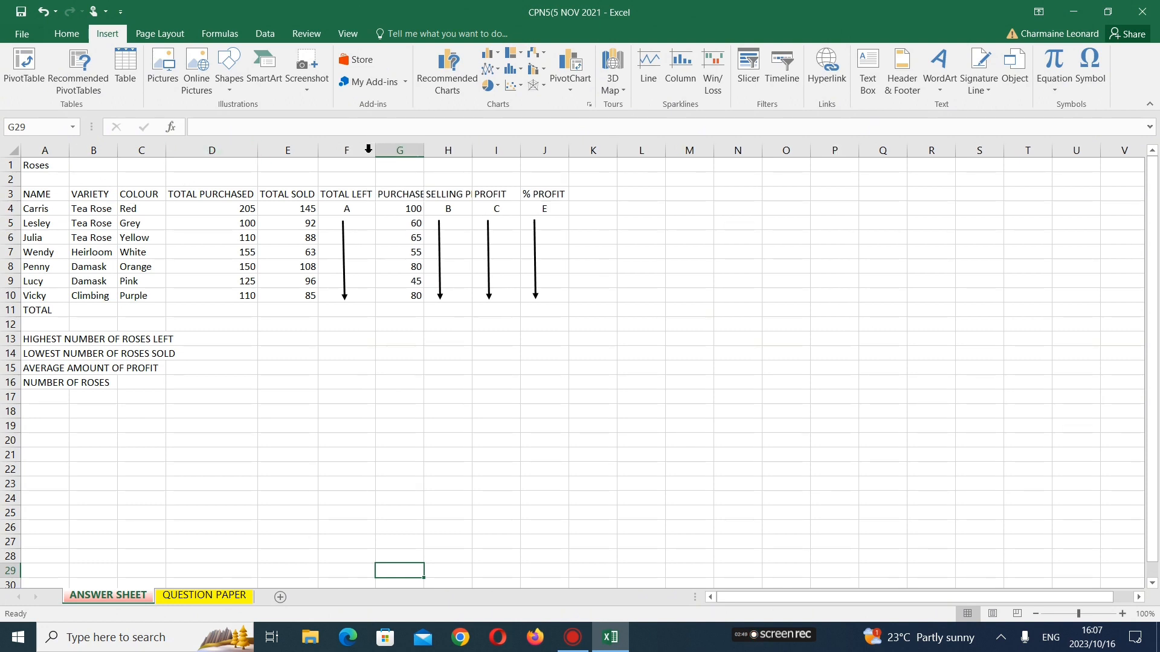
pyautogui.doubleClick(424, 151)
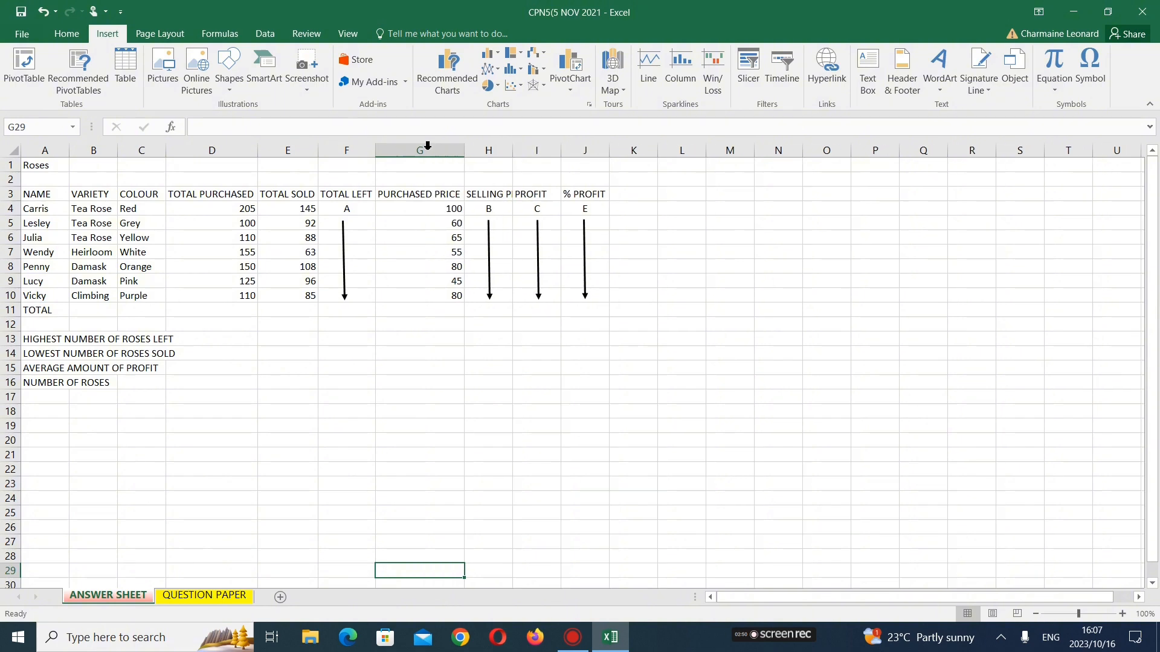
pyautogui.doubleClick(512, 151)
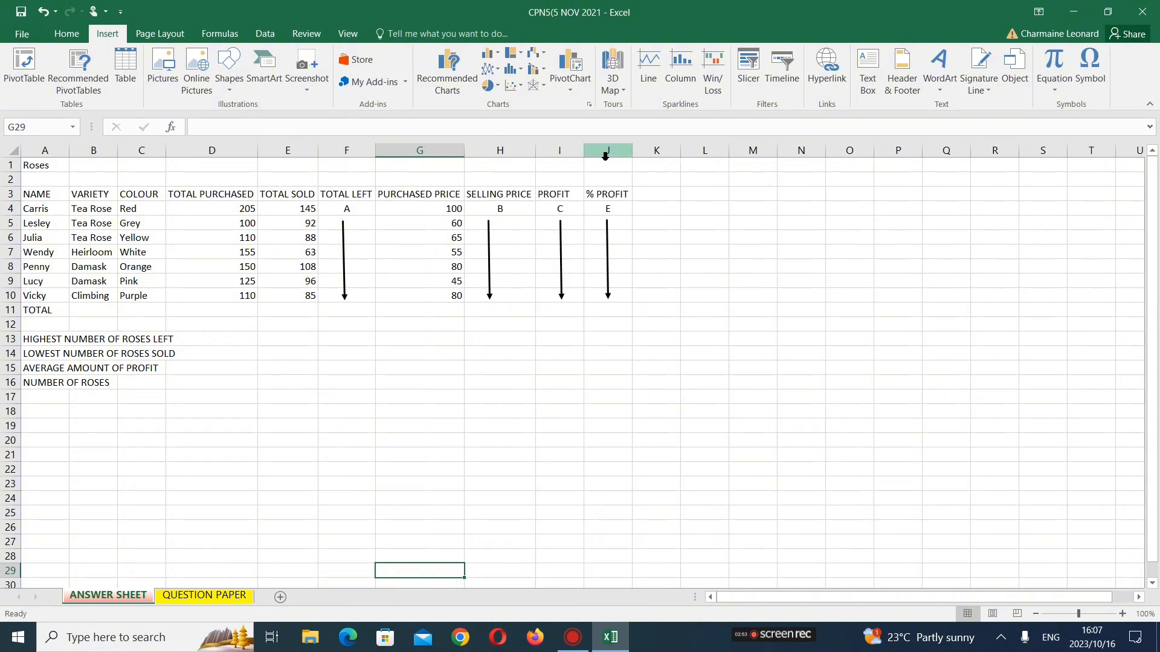
# Apply all borders to the roses table in A3:J10
pyautogui.click(41, 197)
pyautogui.moveTo(41, 196); pyautogui.dragTo(596, 289)
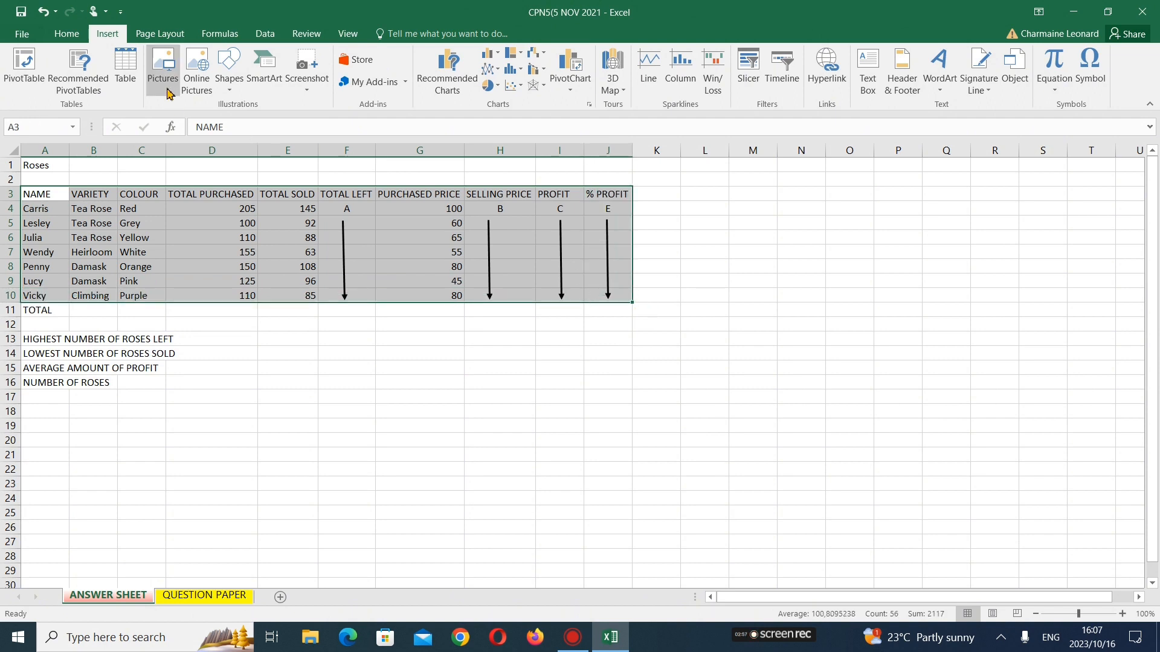
pyautogui.click(60, 40)
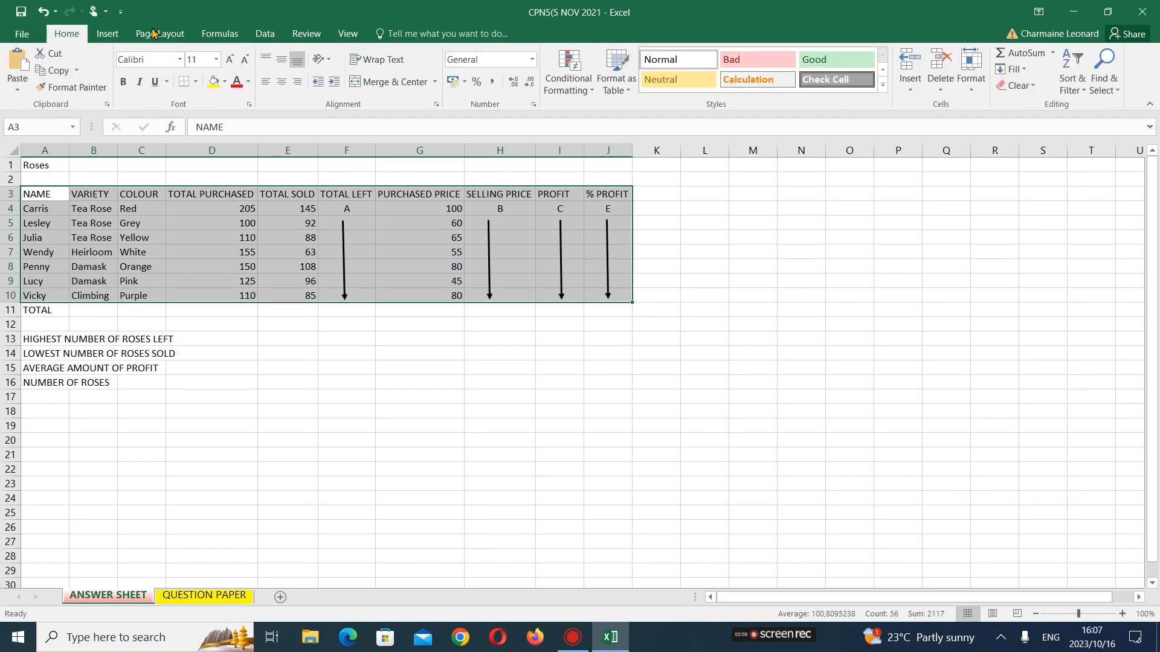
pyautogui.click(194, 83)
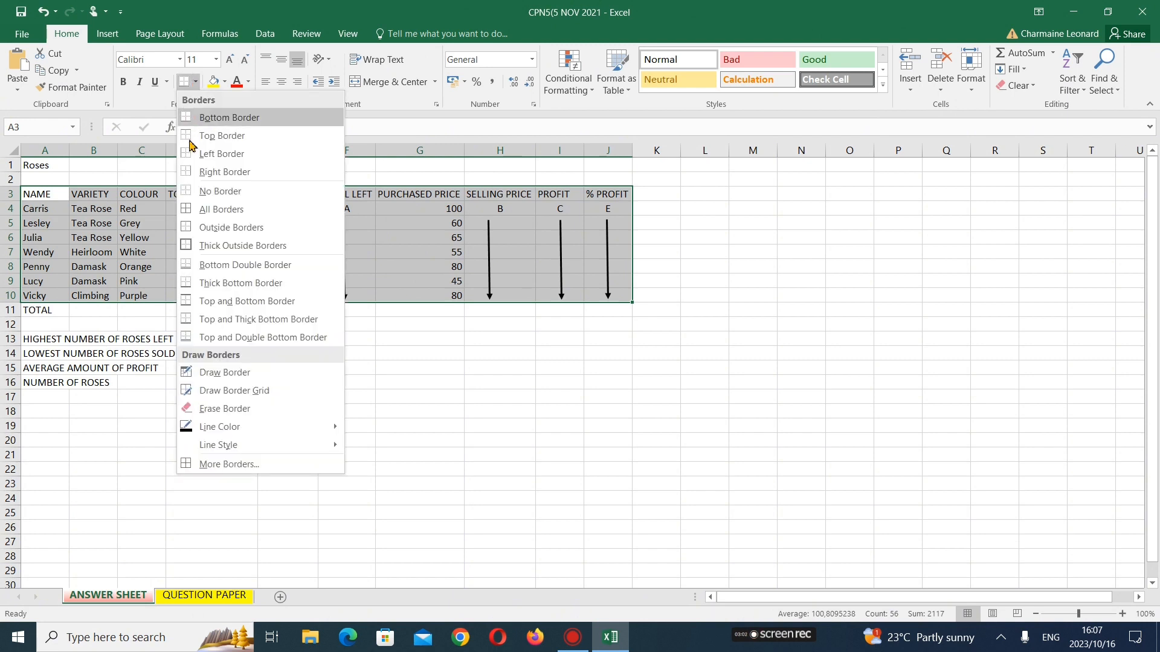
pyautogui.click(221, 209)
pyautogui.click(520, 383)
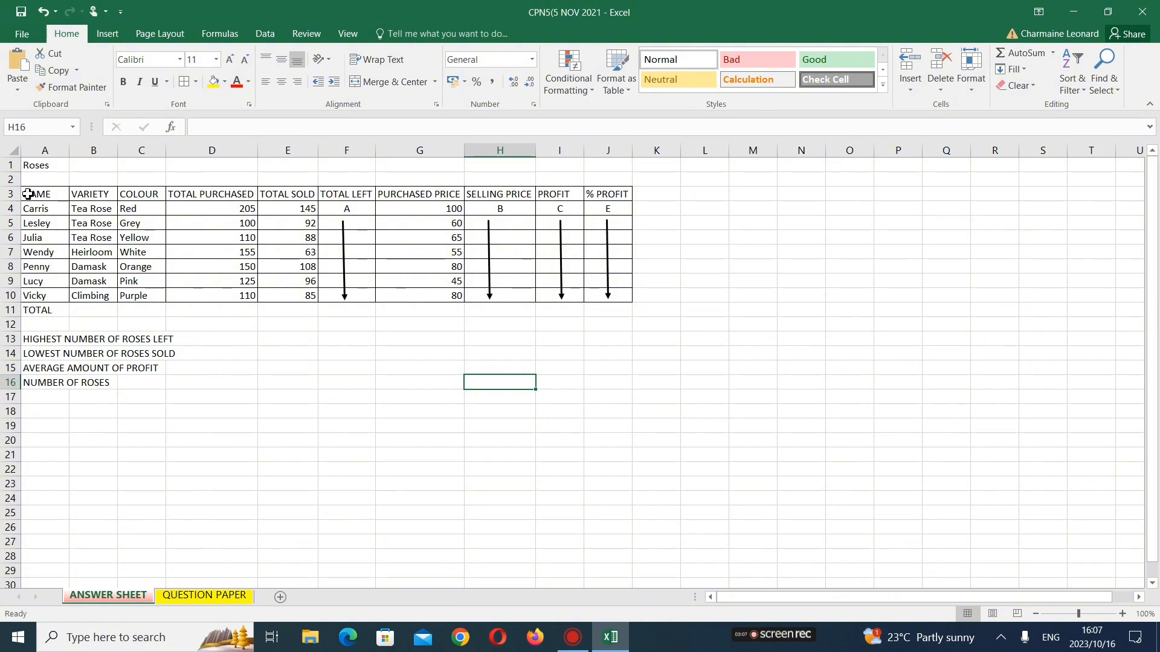
# Set the font size of A1:J16 to 14 and autofit the VARIETY column
pyautogui.moveTo(28, 194); pyautogui.dragTo(604, 290)
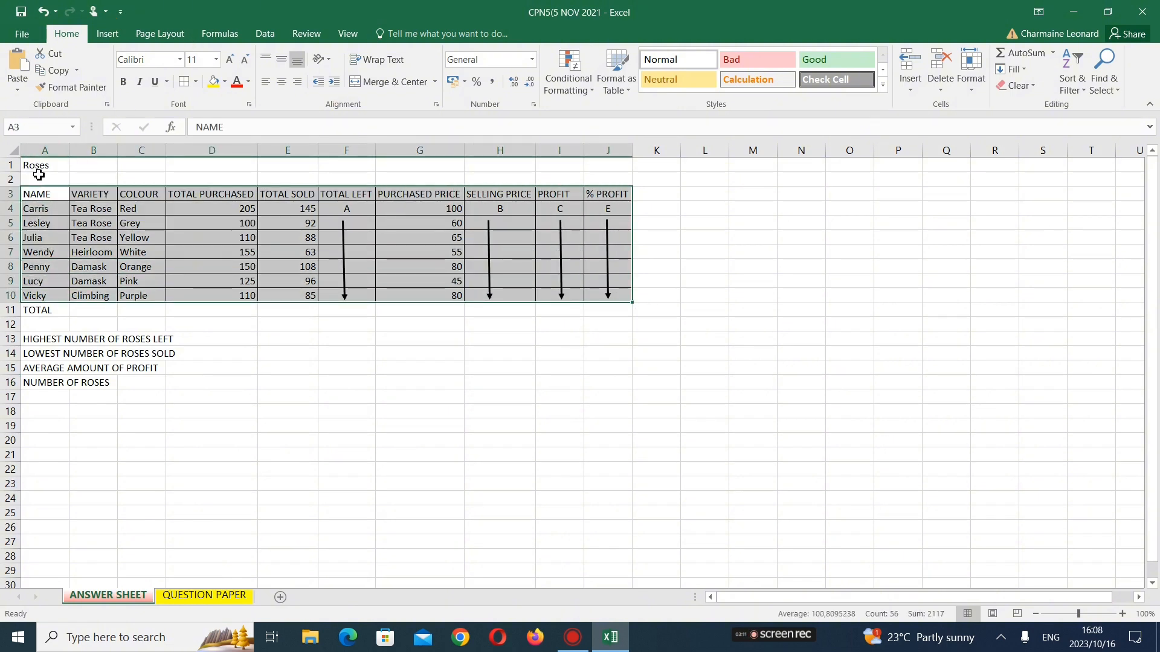
pyautogui.moveTo(38, 170); pyautogui.dragTo(629, 378)
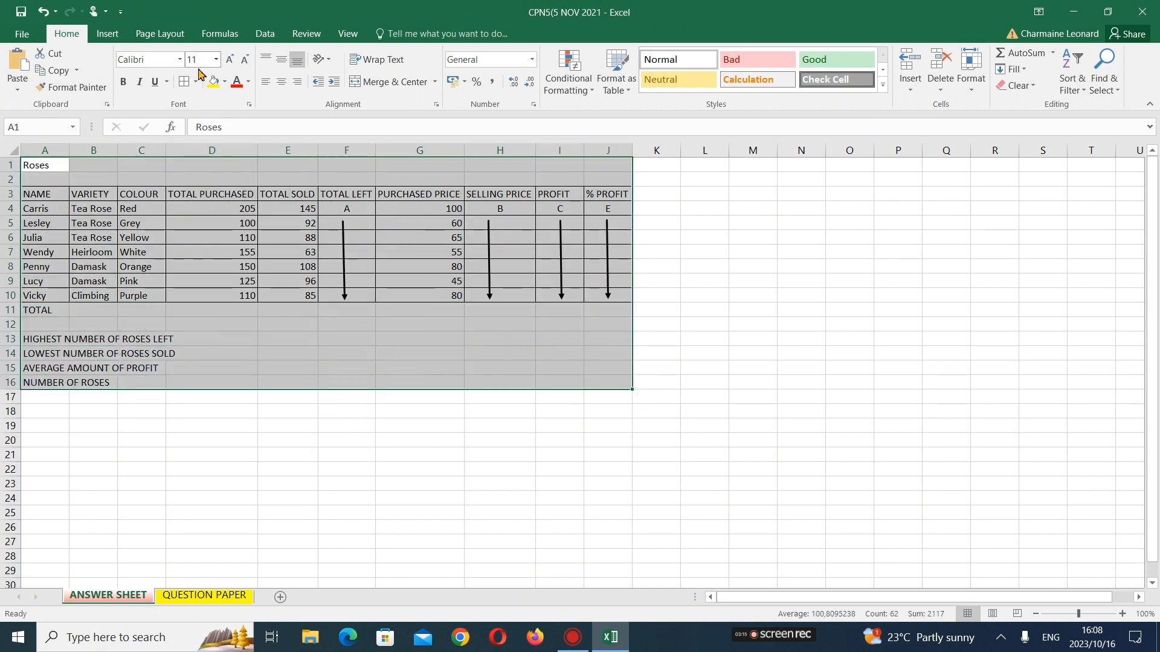
pyautogui.click(216, 59)
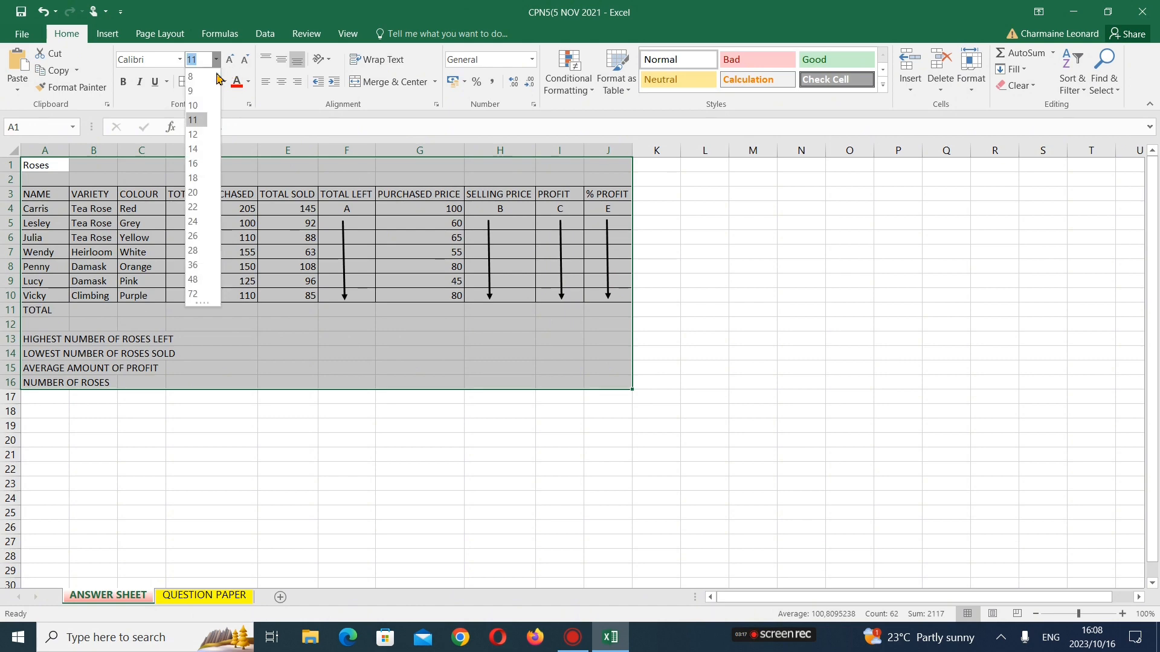
pyautogui.click(195, 155)
pyautogui.doubleClick(117, 151)
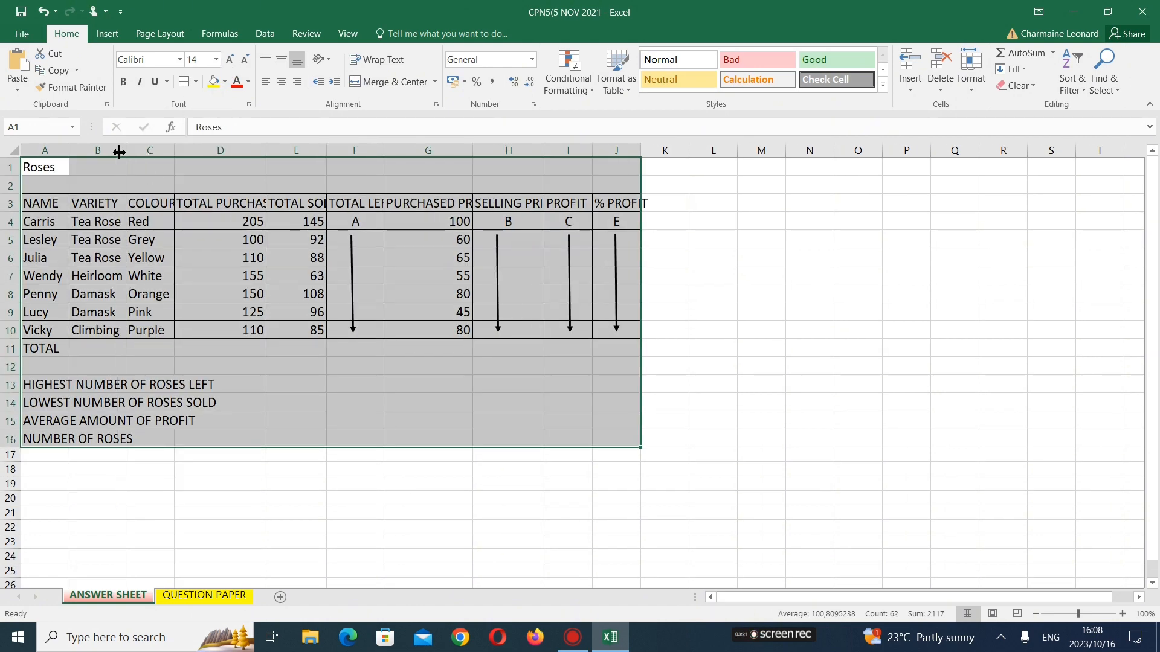
pyautogui.click(396, 311)
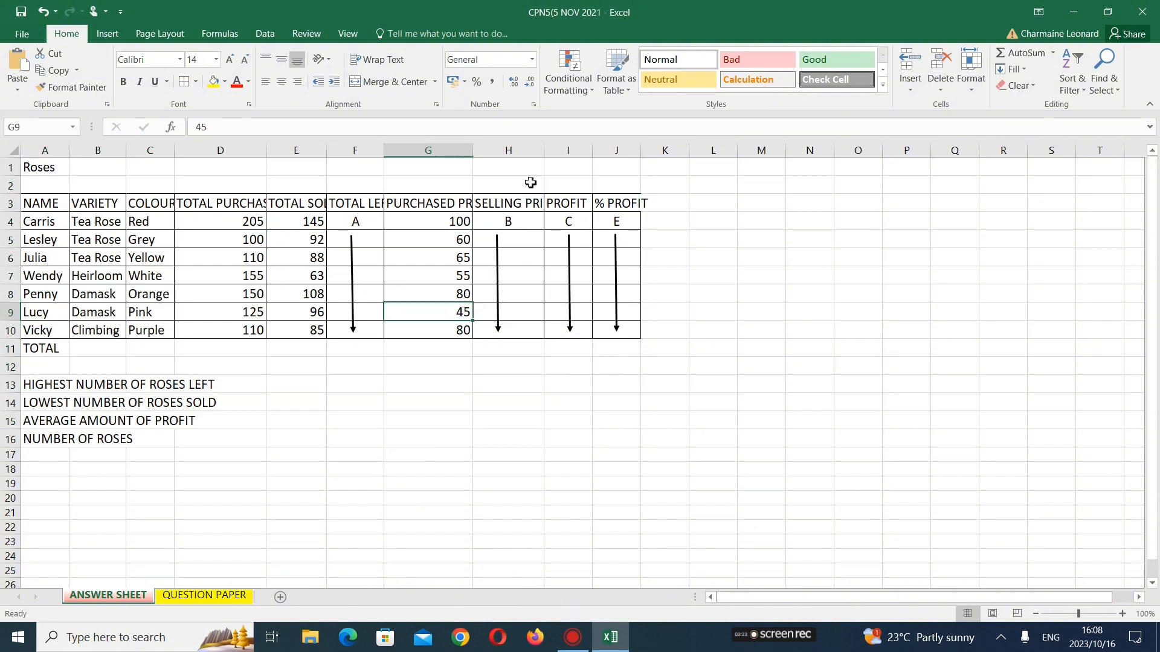
# Wrap the heading text in row 3 and centre it vertically and horizontally
pyautogui.click(13, 203)
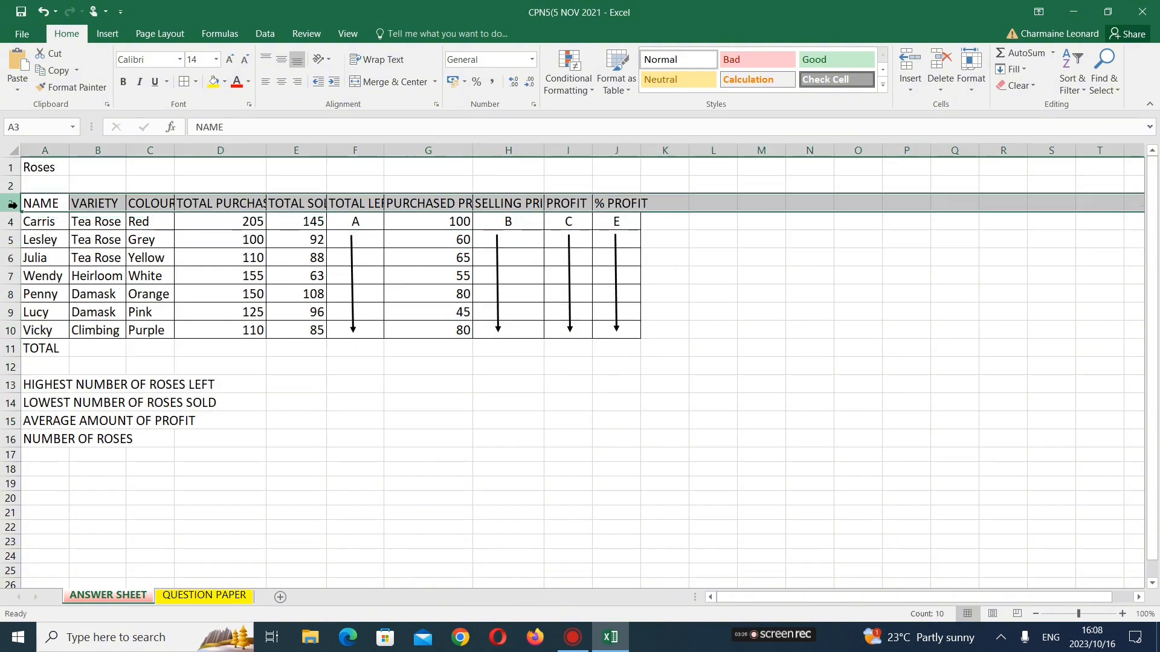
pyautogui.click(369, 59)
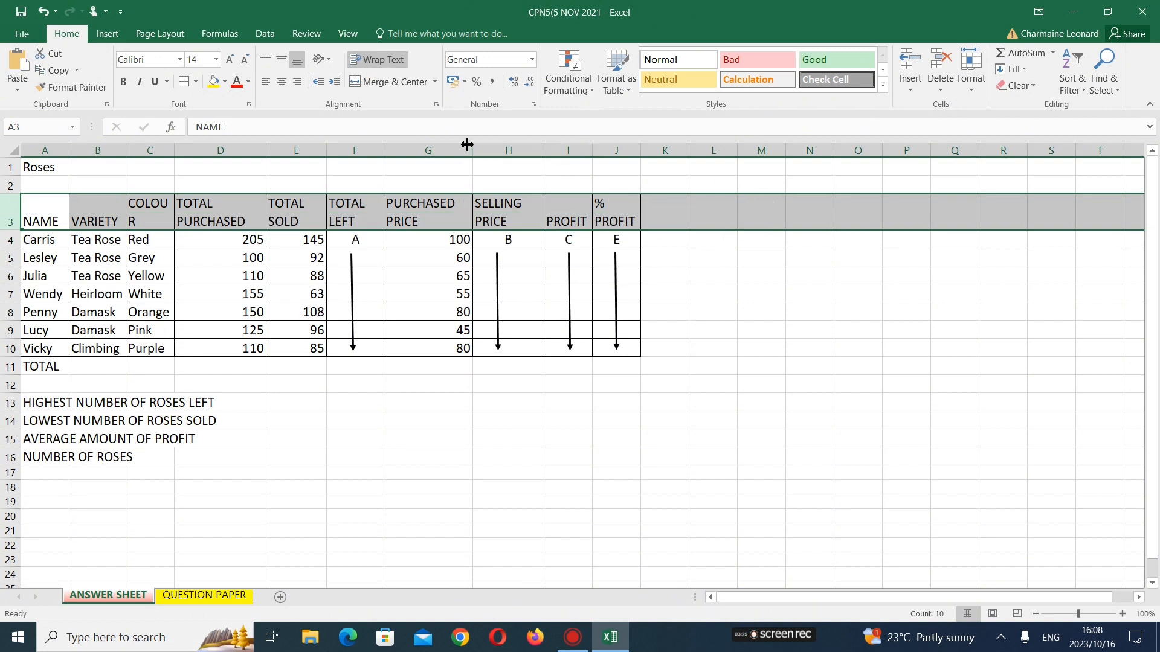
pyautogui.click(282, 60)
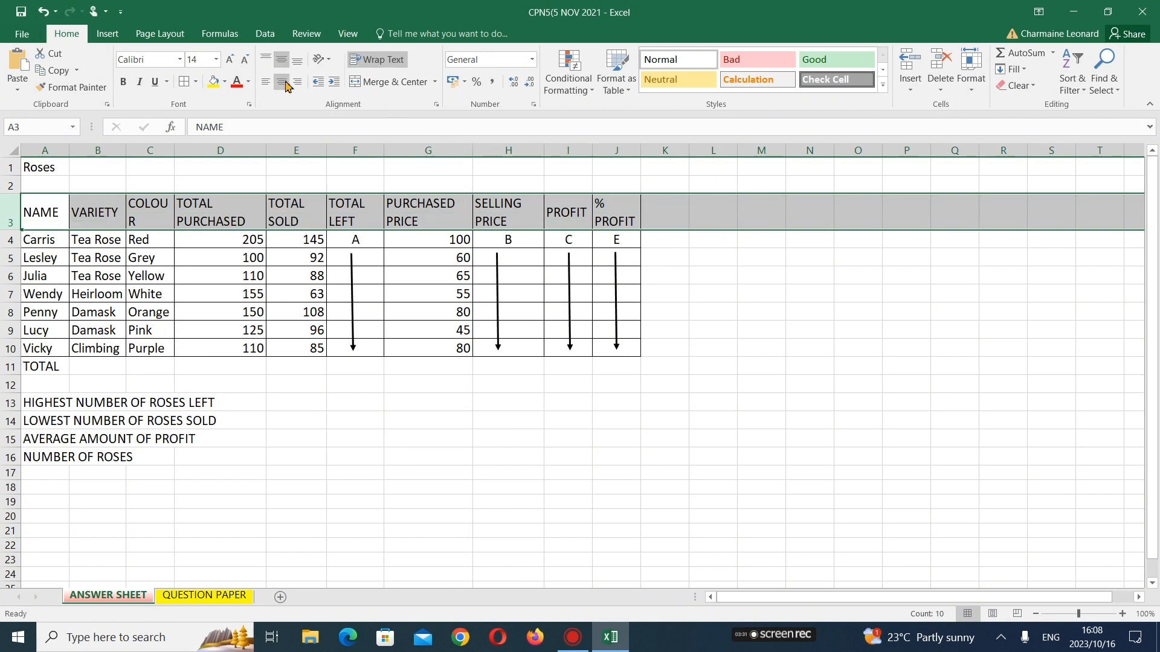
pyautogui.click(284, 82)
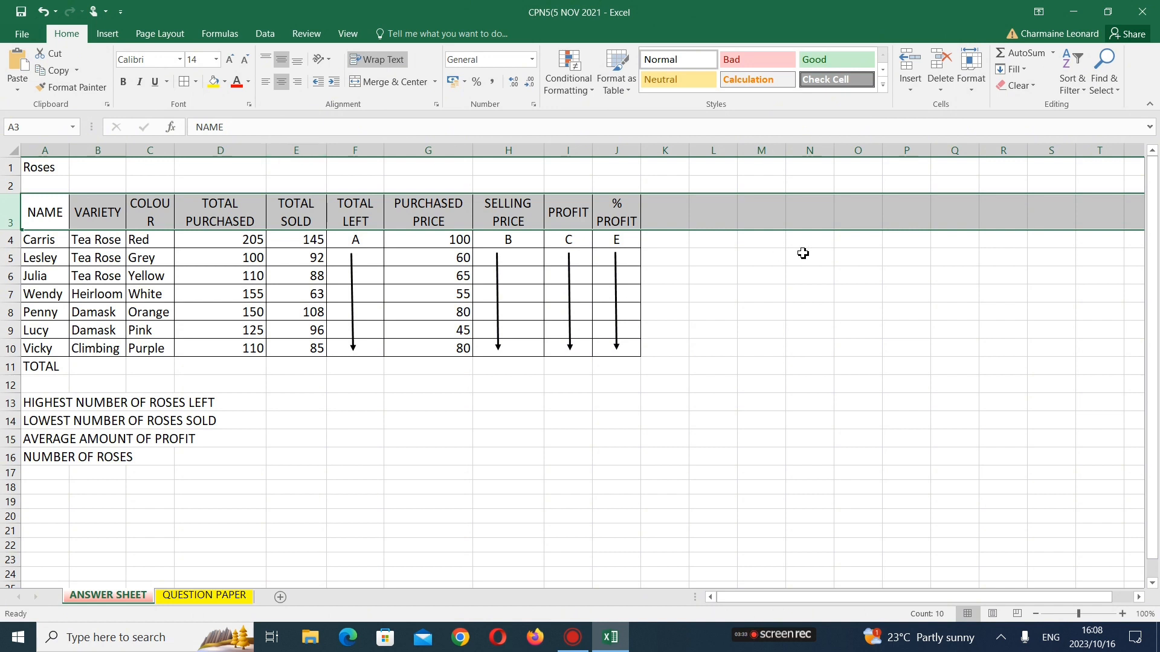
pyautogui.click(664, 240)
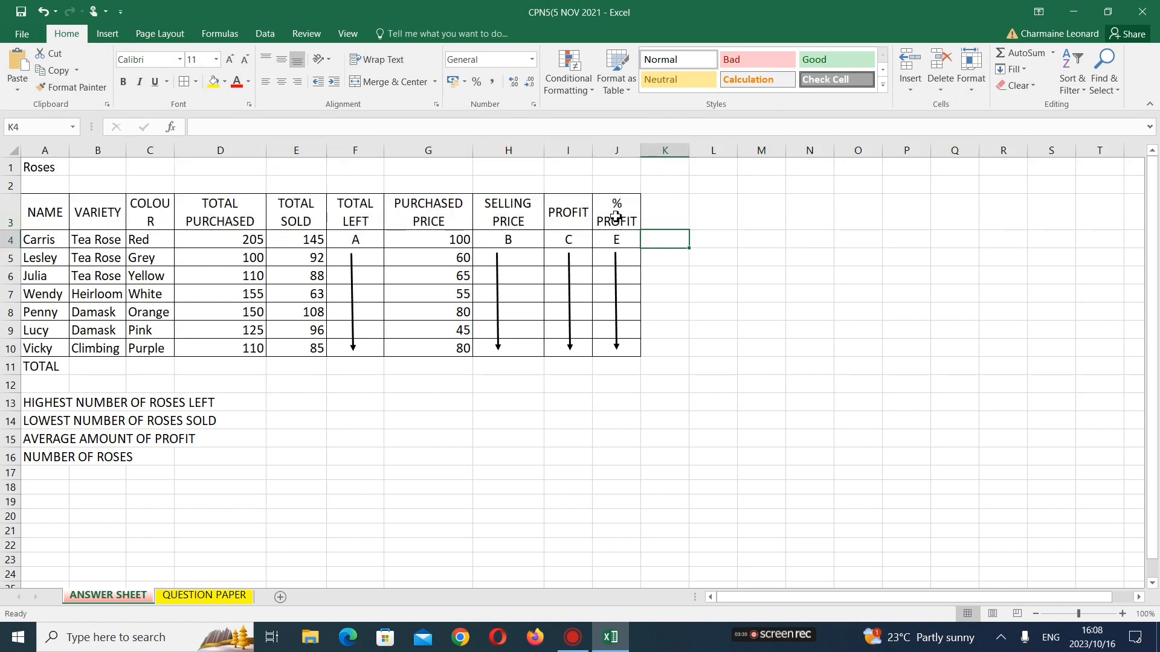
# Increase the height of heading row 3 slightly and widen the PROFIT and % PROFIT columns equally
pyautogui.moveTo(10, 231); pyautogui.dragTo(11, 237)
pyautogui.moveTo(642, 149)
pyautogui.mouseDown()
pyautogui.moveTo(652, 149)
pyautogui.moveTo(546, 150)
pyautogui.mouseUp()
pyautogui.click(615, 154)
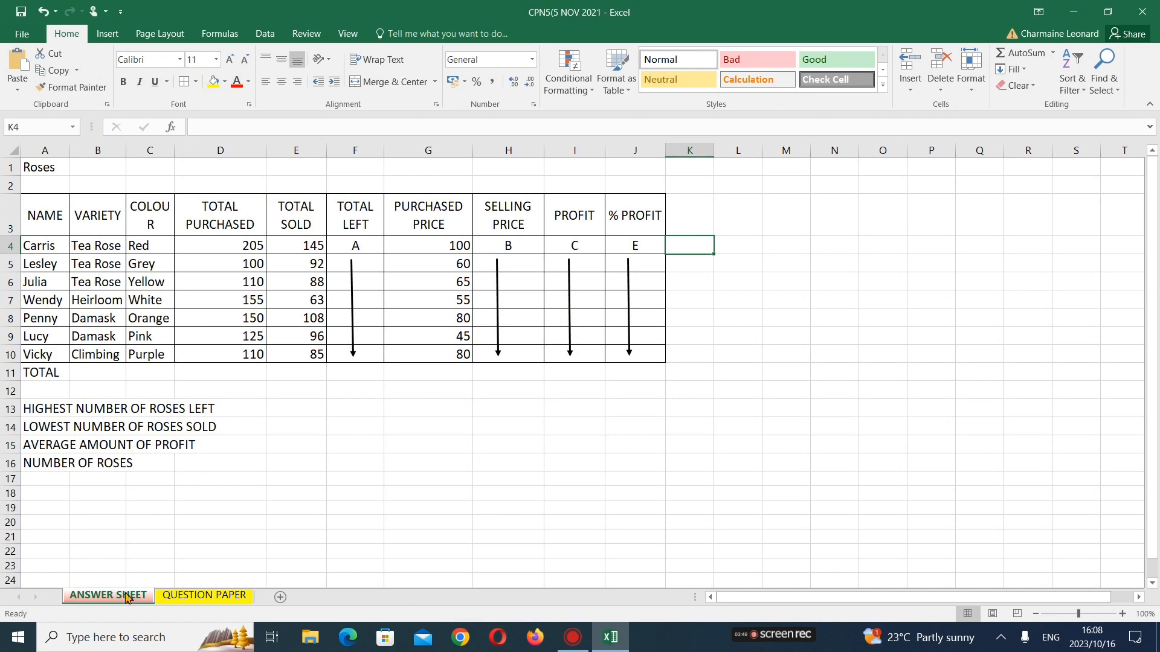
# Format the purchase prices in G4:G10 of the answer sheet as Currency, following the question paper
pyautogui.click(204, 595)
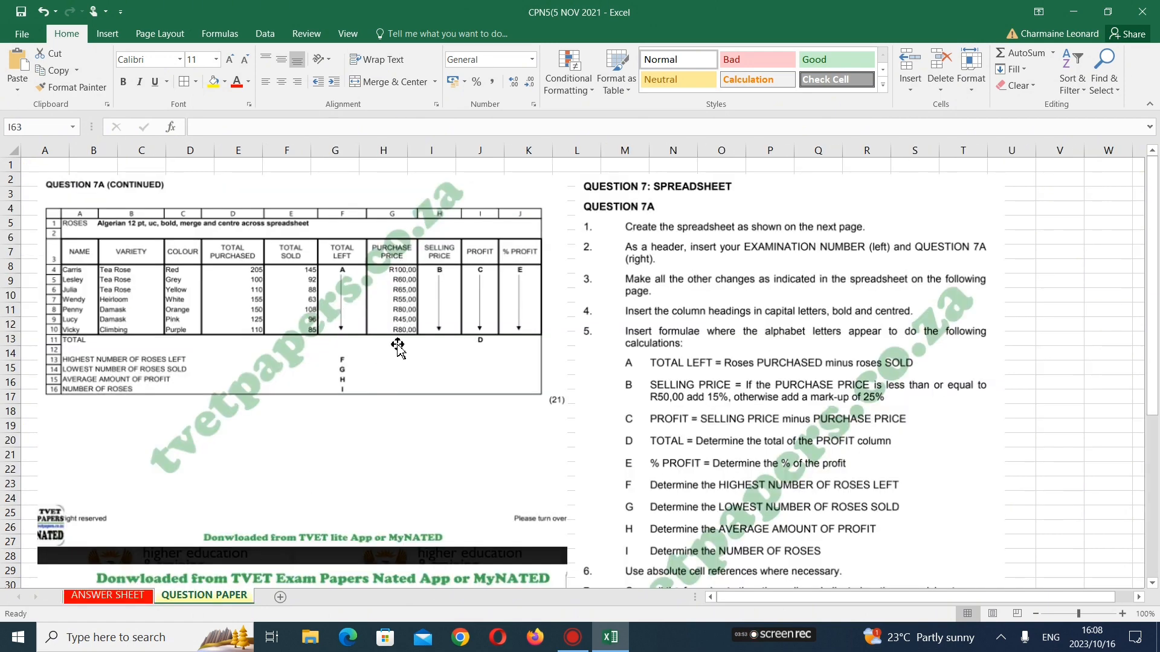
pyautogui.click(142, 599)
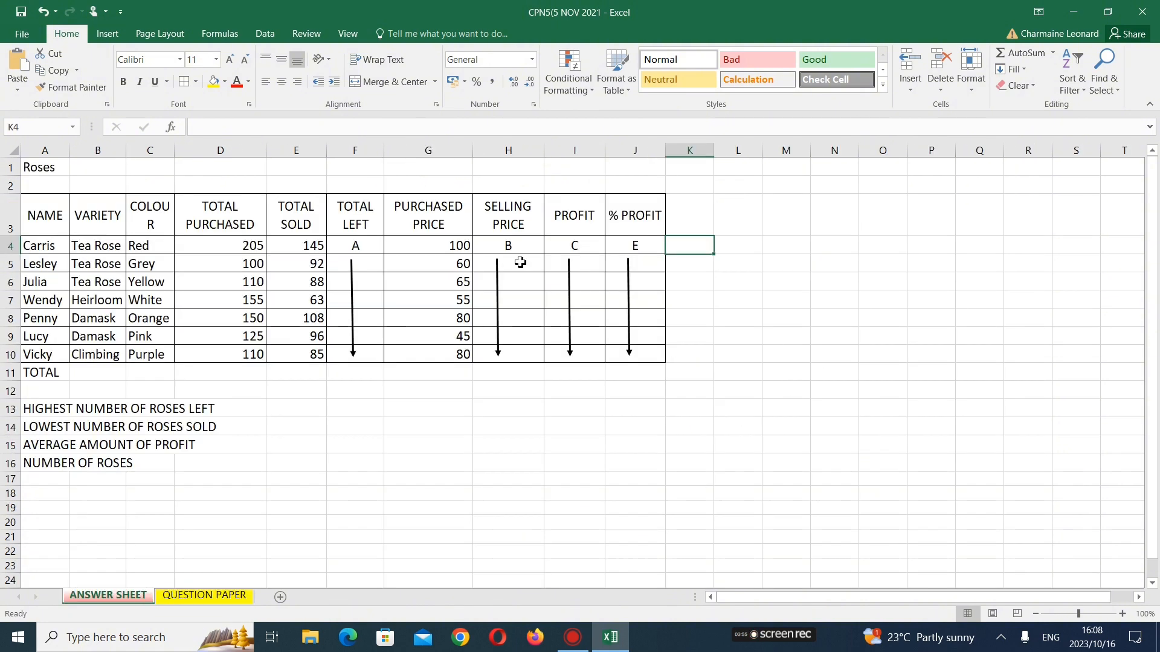
pyautogui.moveTo(460, 246); pyautogui.dragTo(459, 353)
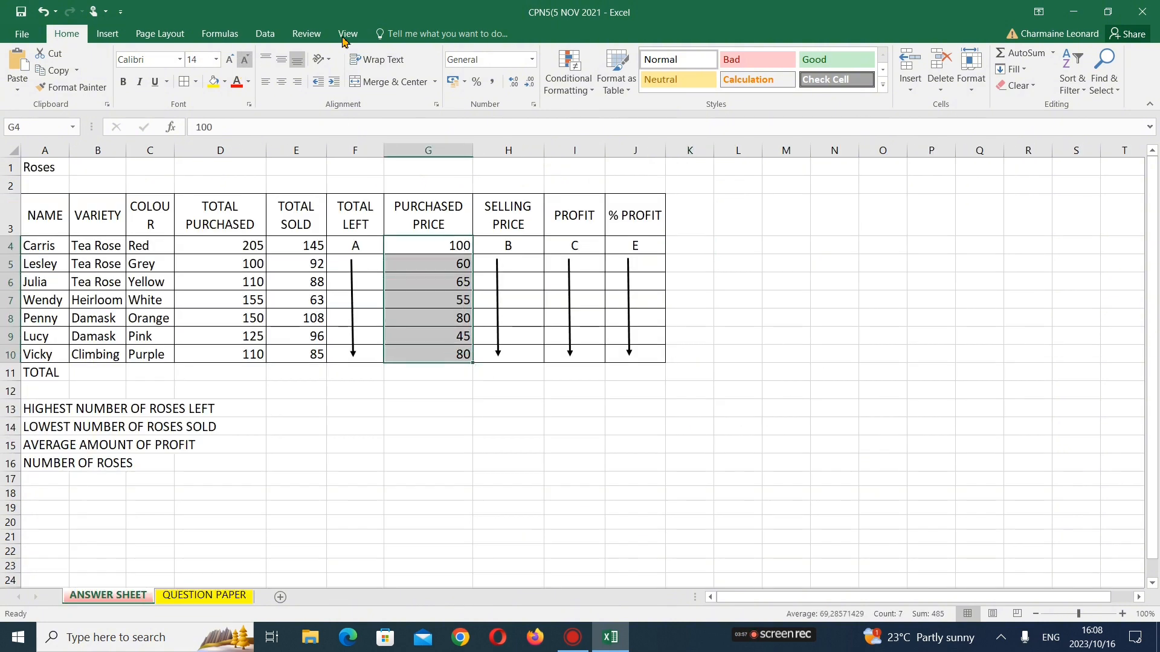
pyautogui.click(532, 59)
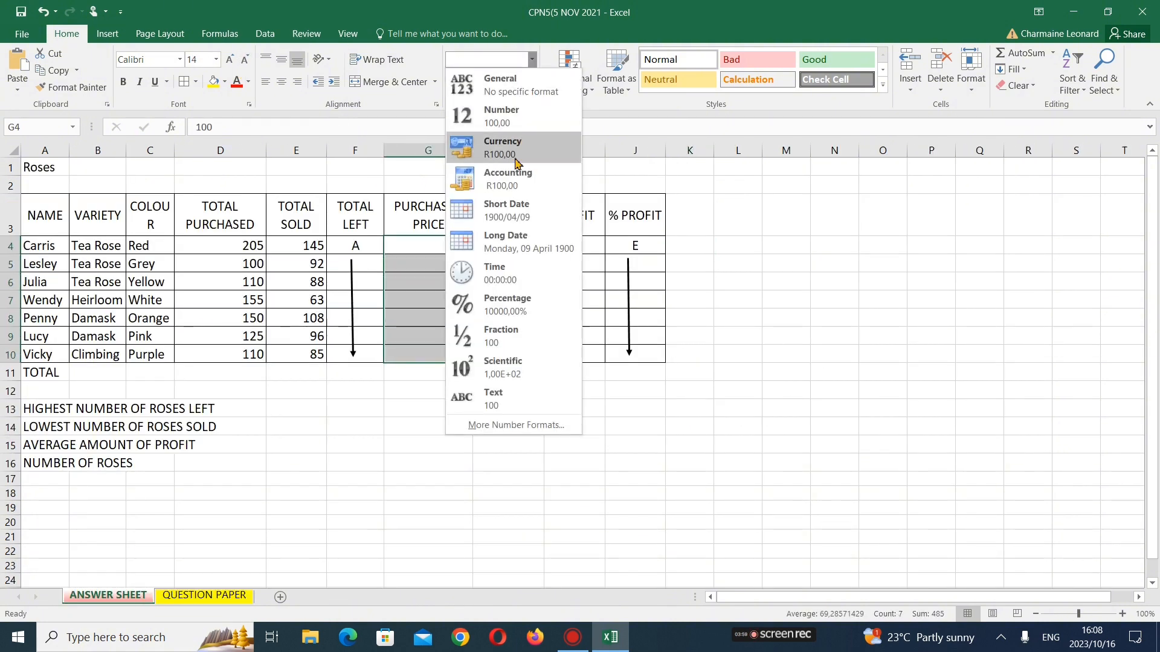
pyautogui.click(516, 151)
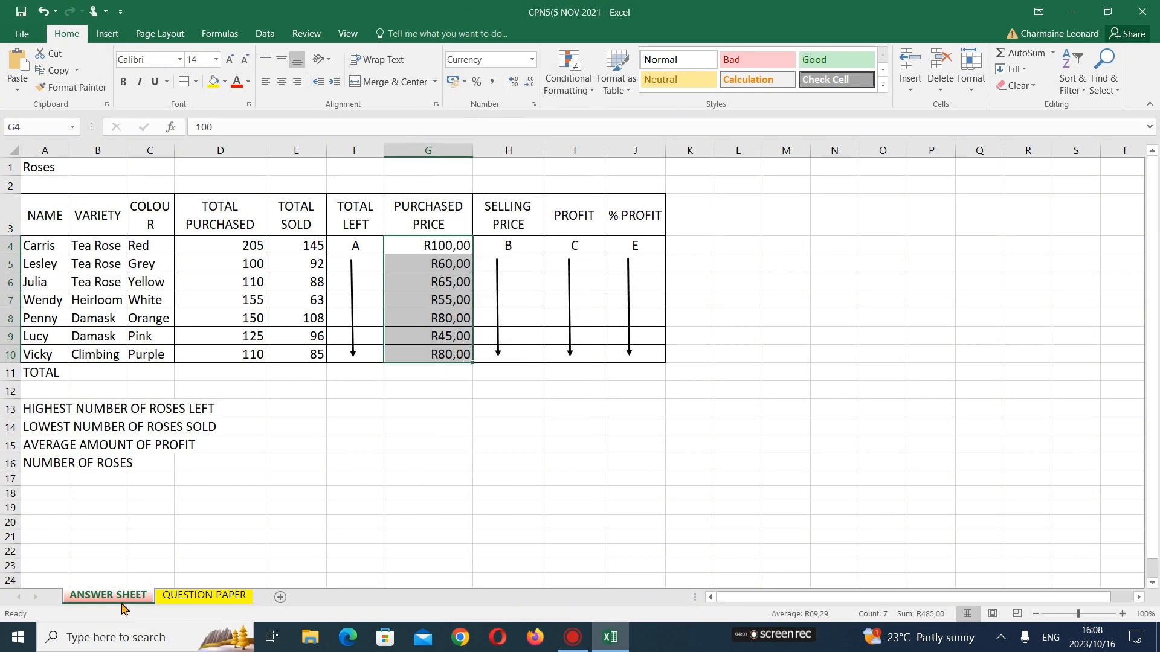
# Compare the summary rows with the question paper, then merge A13:E13 and A14:E14 separately and left-align both labels
pyautogui.click(193, 598)
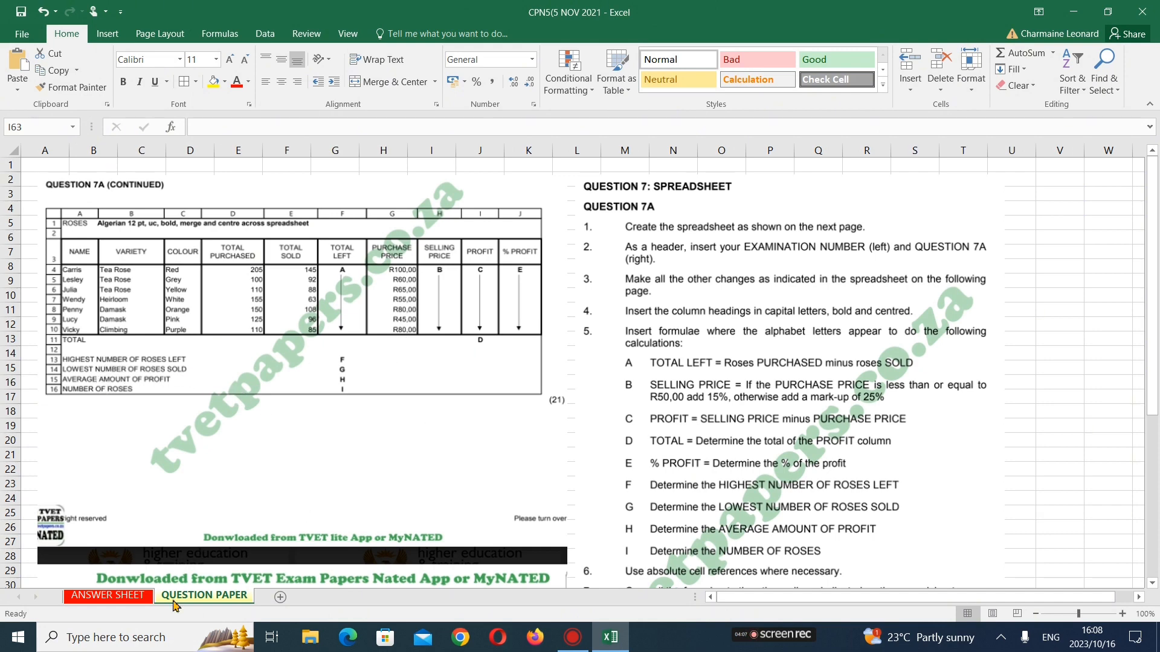
pyautogui.click(107, 595)
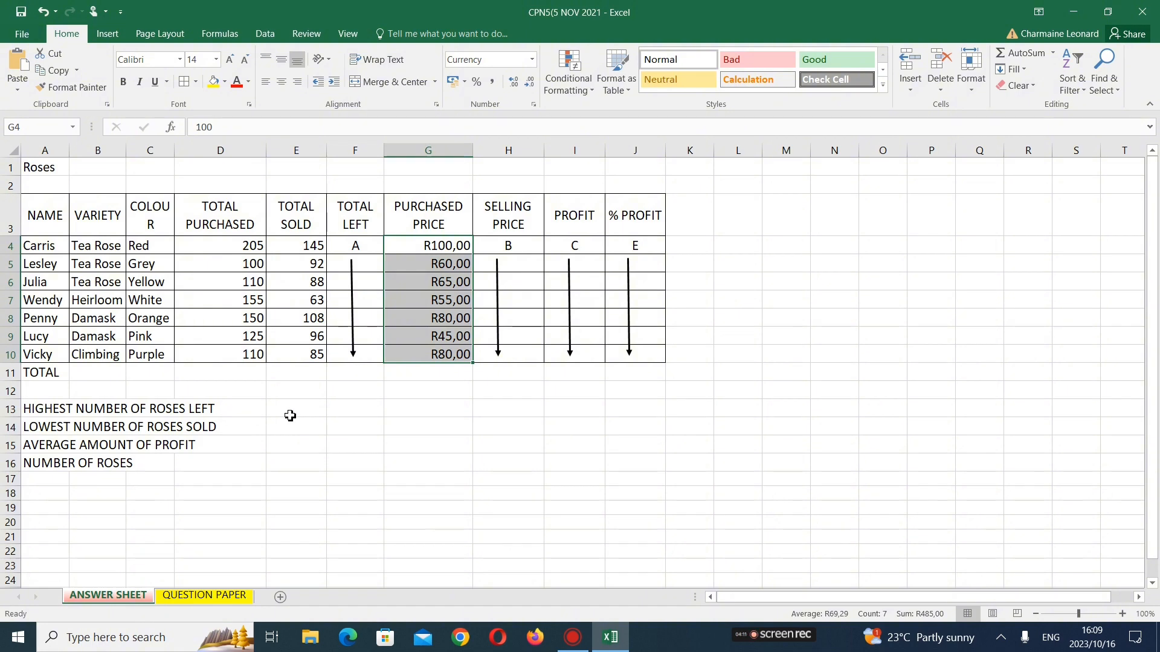
pyautogui.click(187, 596)
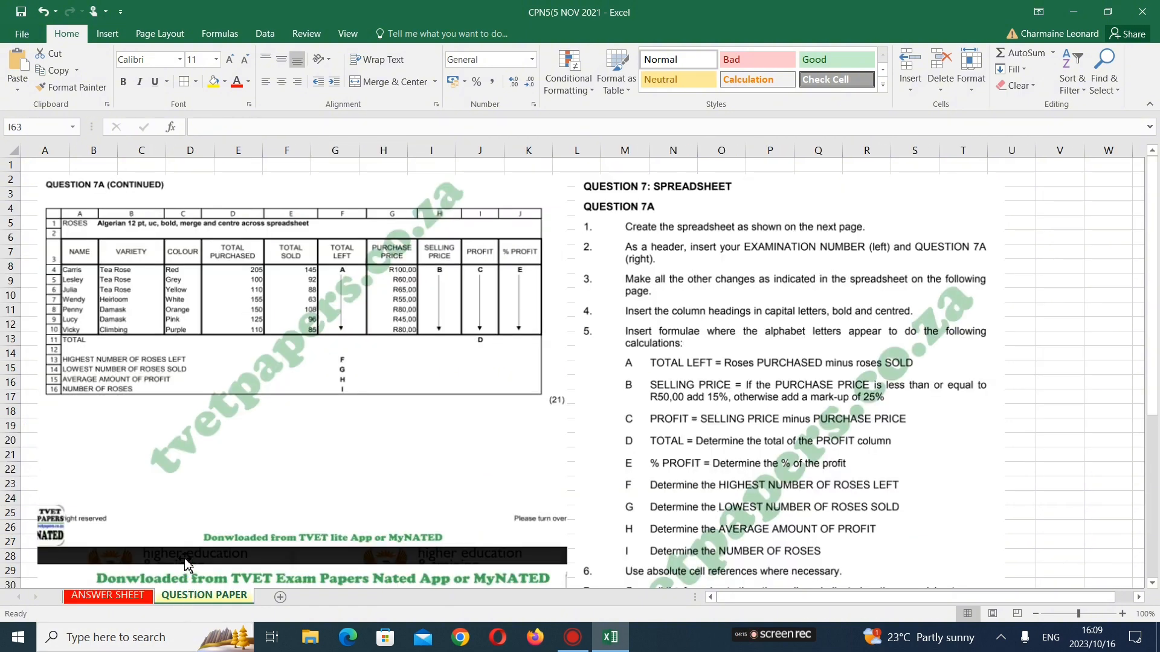
pyautogui.click(136, 597)
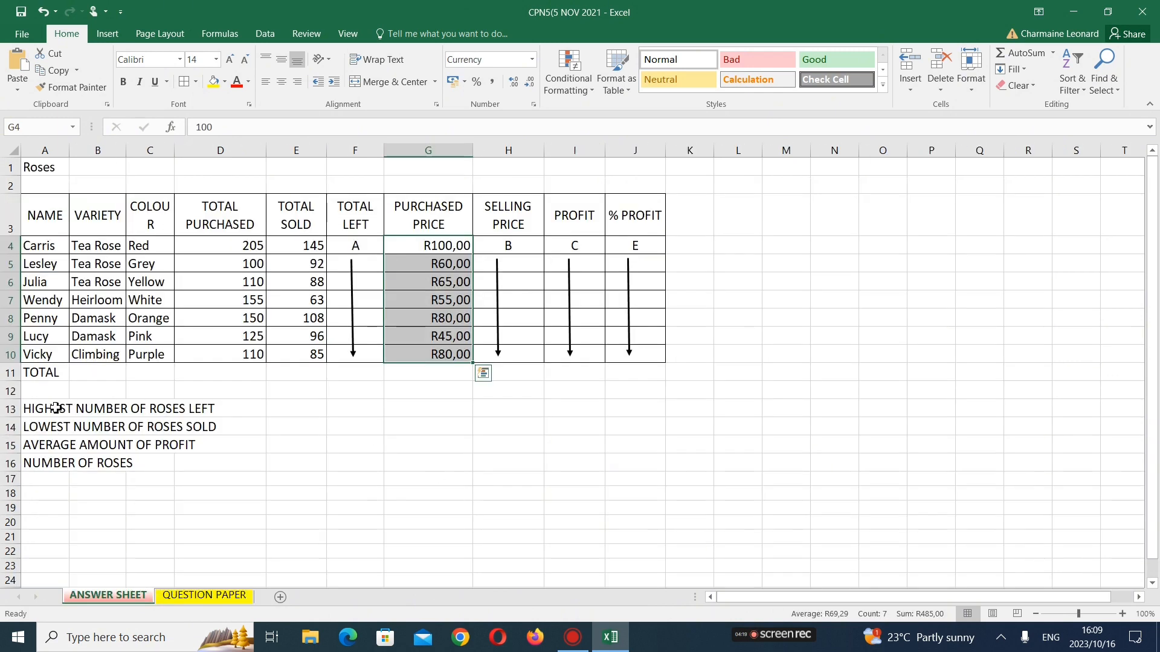
pyautogui.click(219, 596)
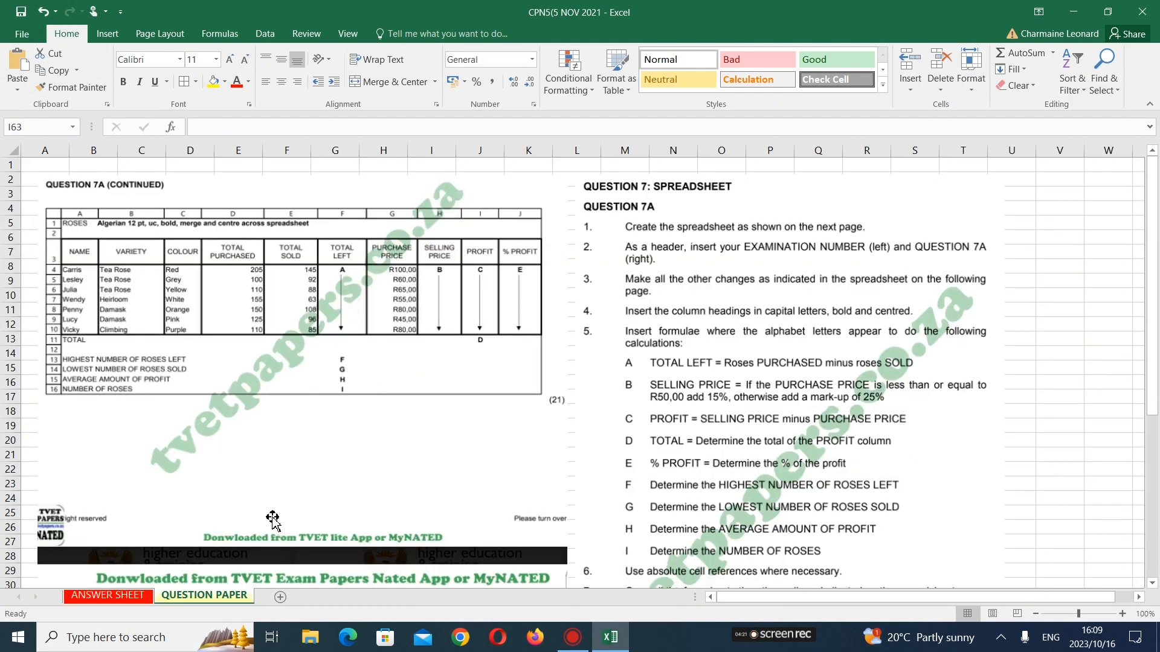
pyautogui.click(114, 596)
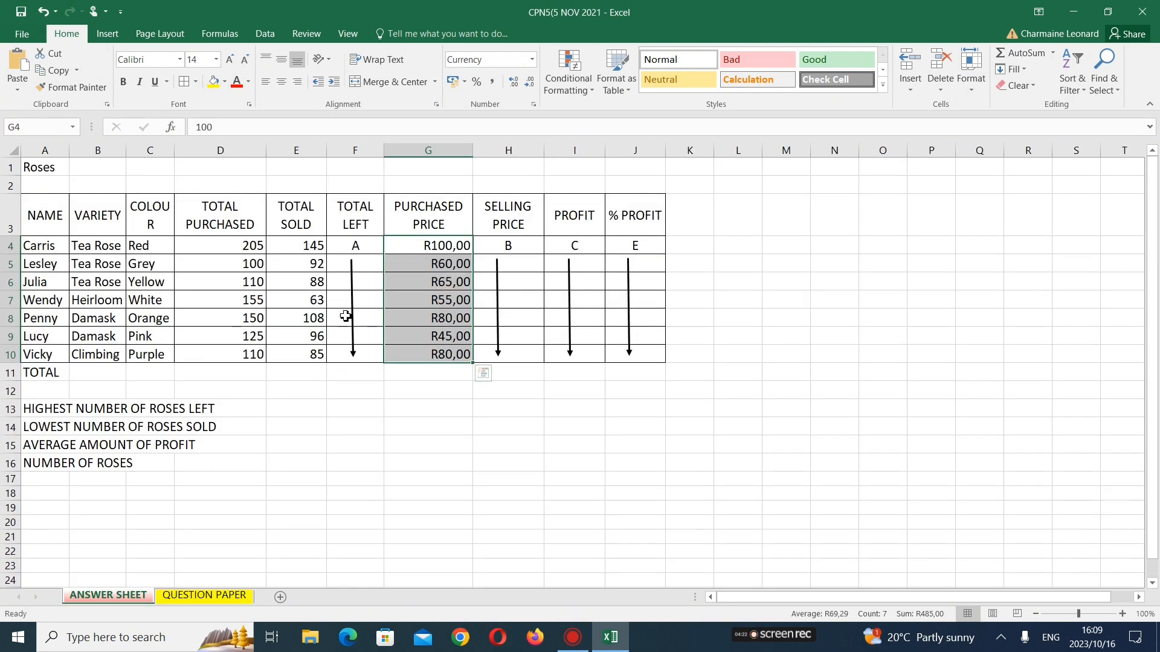
pyautogui.moveTo(306, 409); pyautogui.dragTo(61, 406)
pyautogui.click(392, 81)
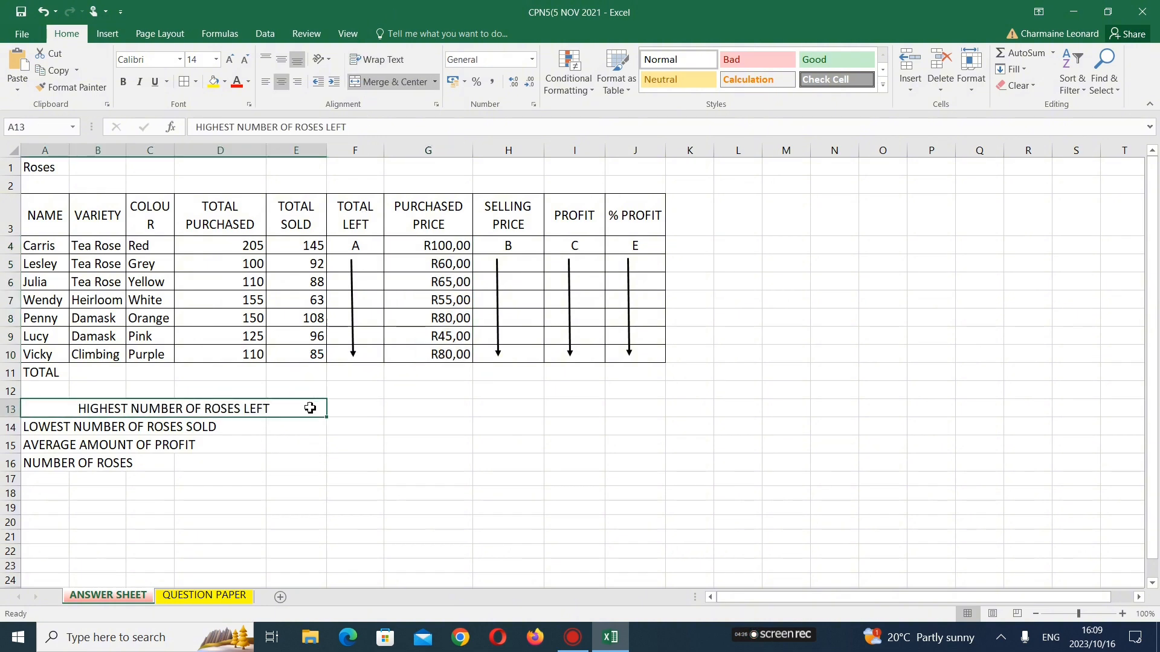
pyautogui.moveTo(300, 423); pyautogui.dragTo(33, 426)
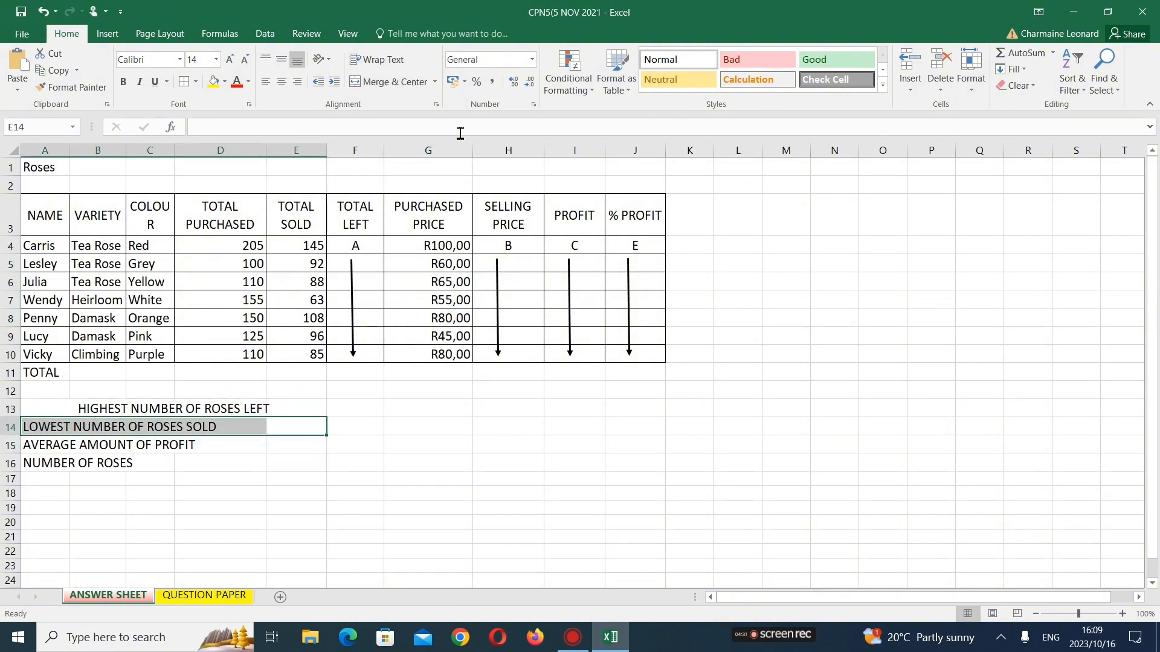
pyautogui.click(392, 82)
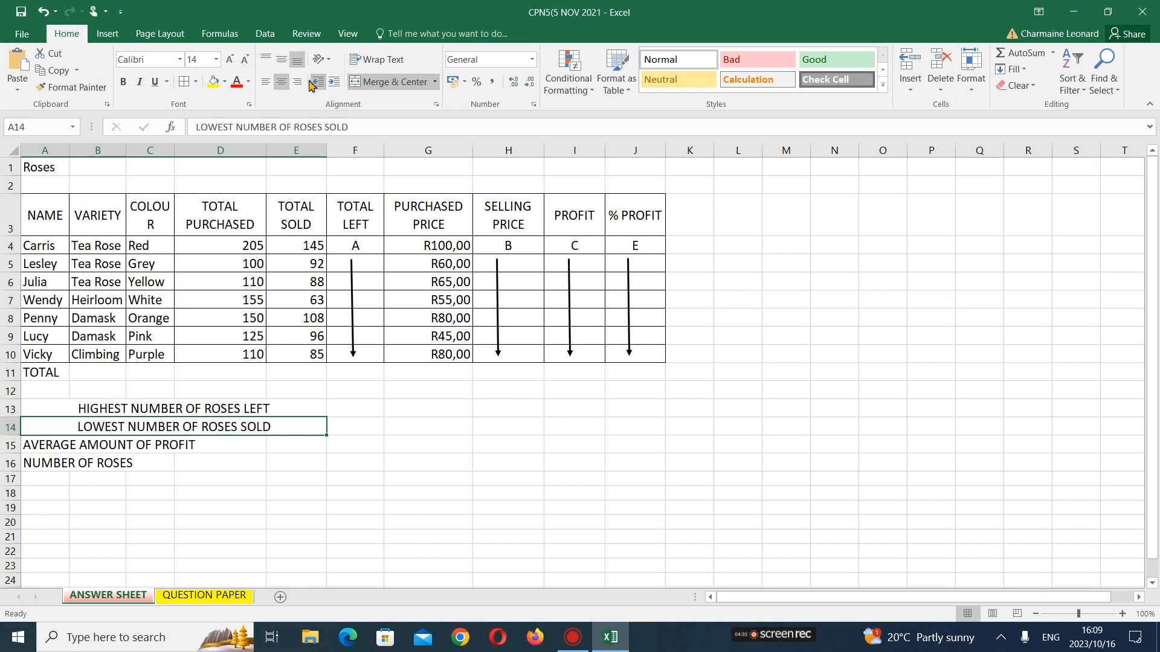
pyautogui.click(266, 82)
pyautogui.click(175, 406)
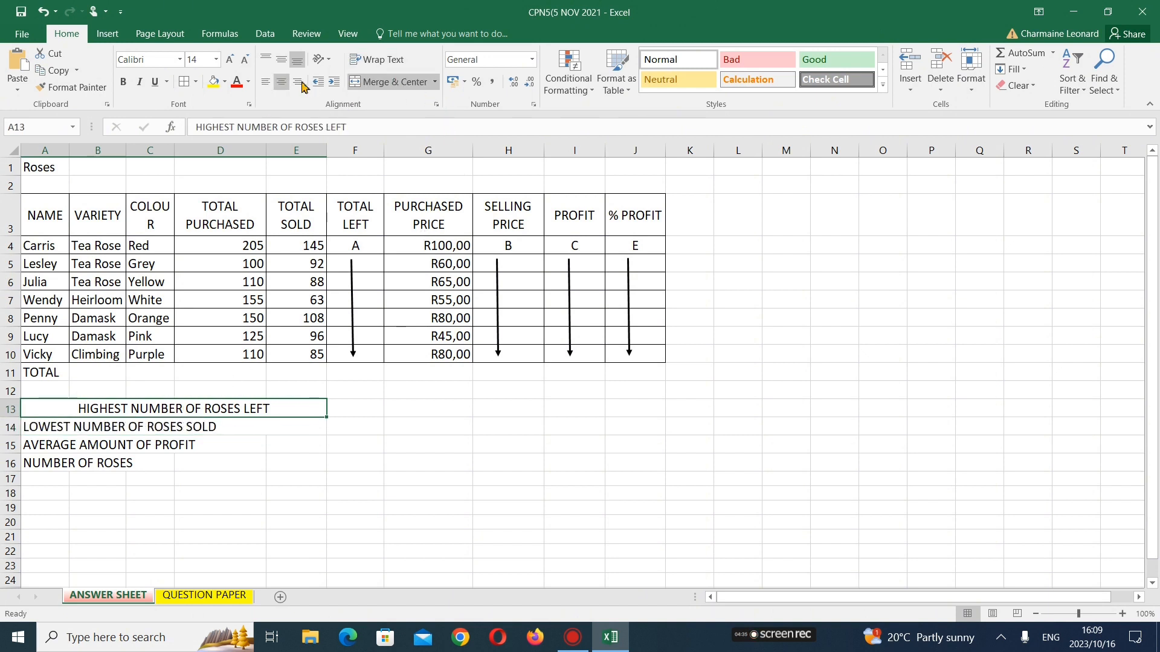
pyautogui.click(266, 81)
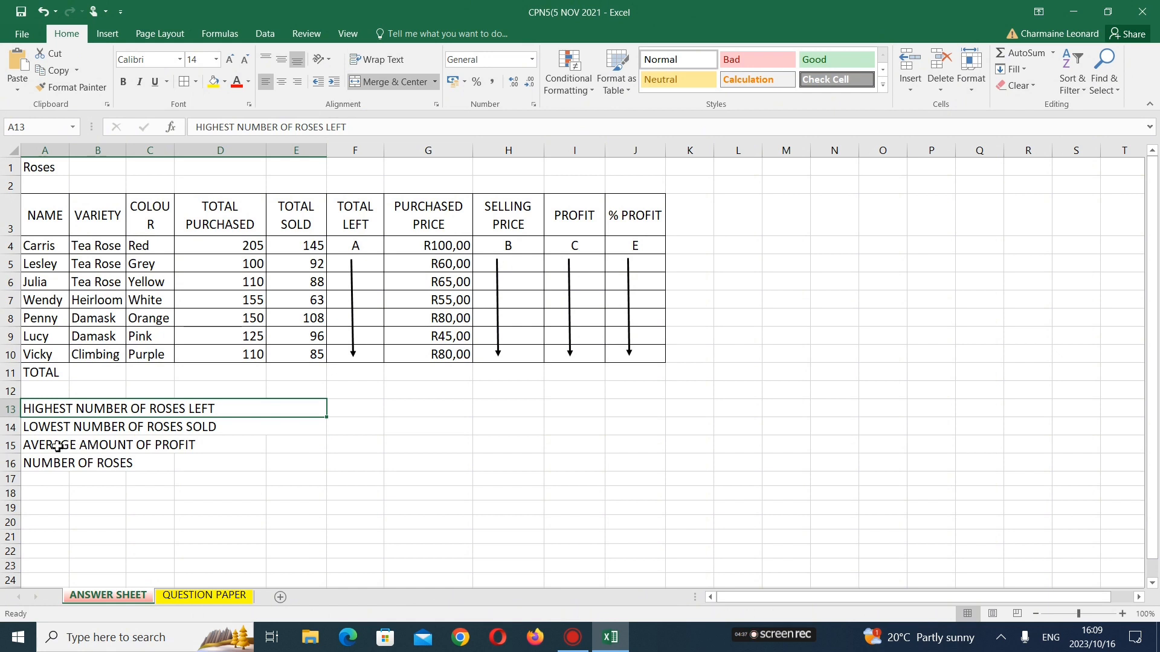
# Merge A15:E15 and A16:E16 separately and left-align the AVERAGE AMOUNT OF PROFIT and NUMBER OF ROSES labels
pyautogui.moveTo(57, 446); pyautogui.dragTo(292, 447)
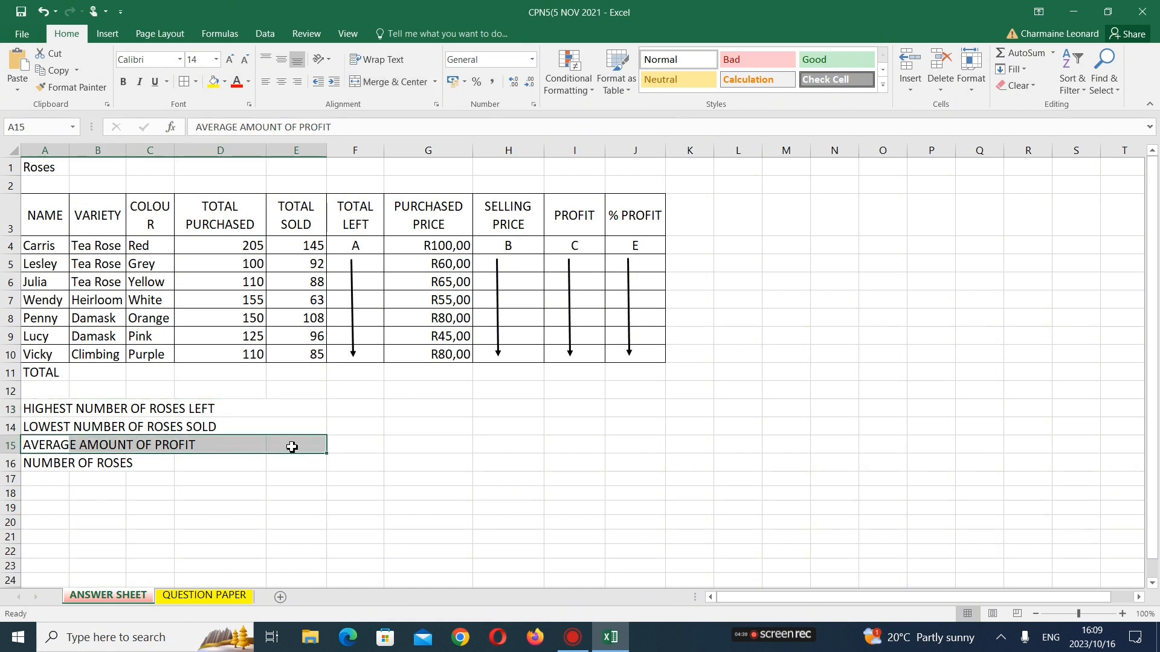
pyautogui.click(390, 81)
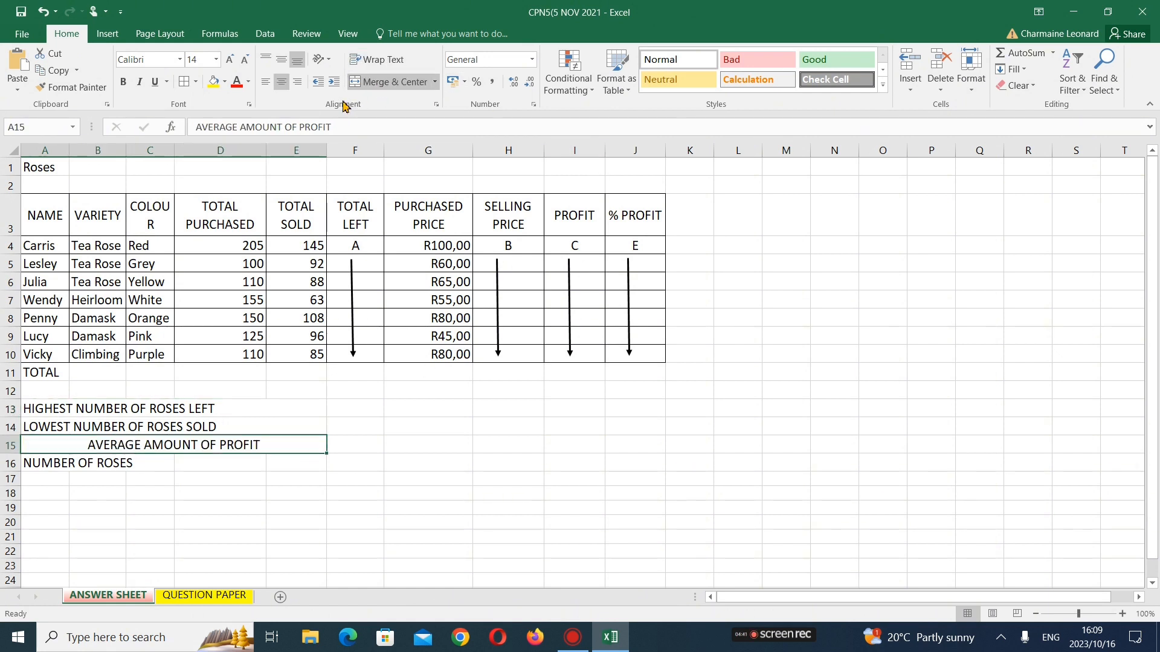
pyautogui.click(266, 81)
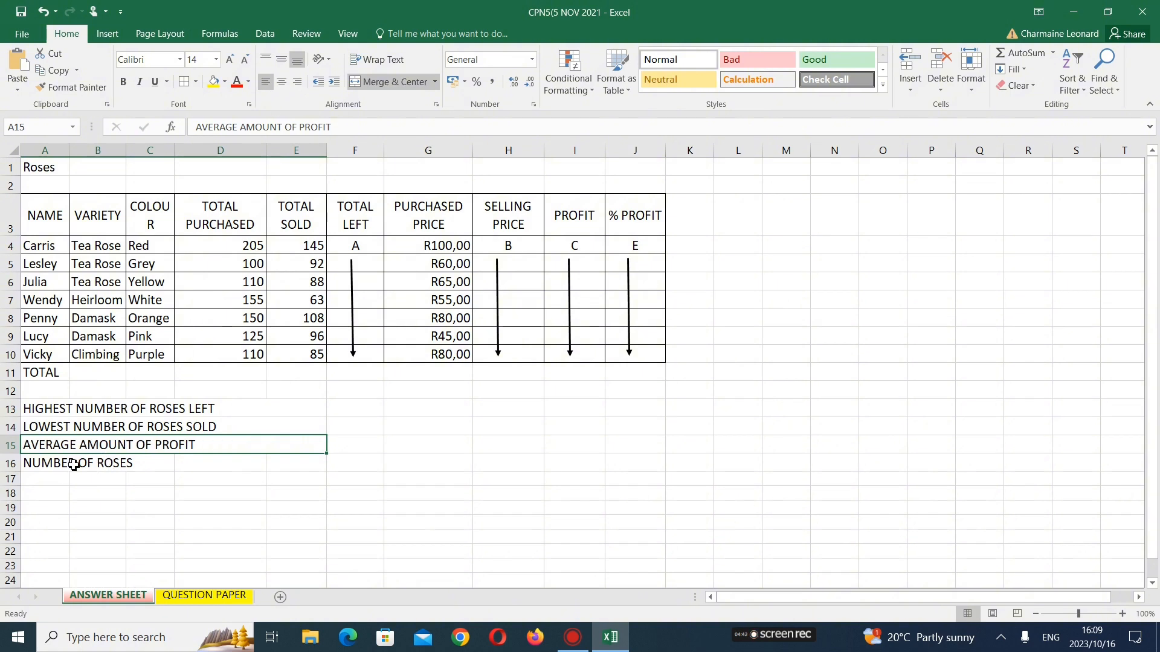
pyautogui.moveTo(74, 464); pyautogui.dragTo(295, 461)
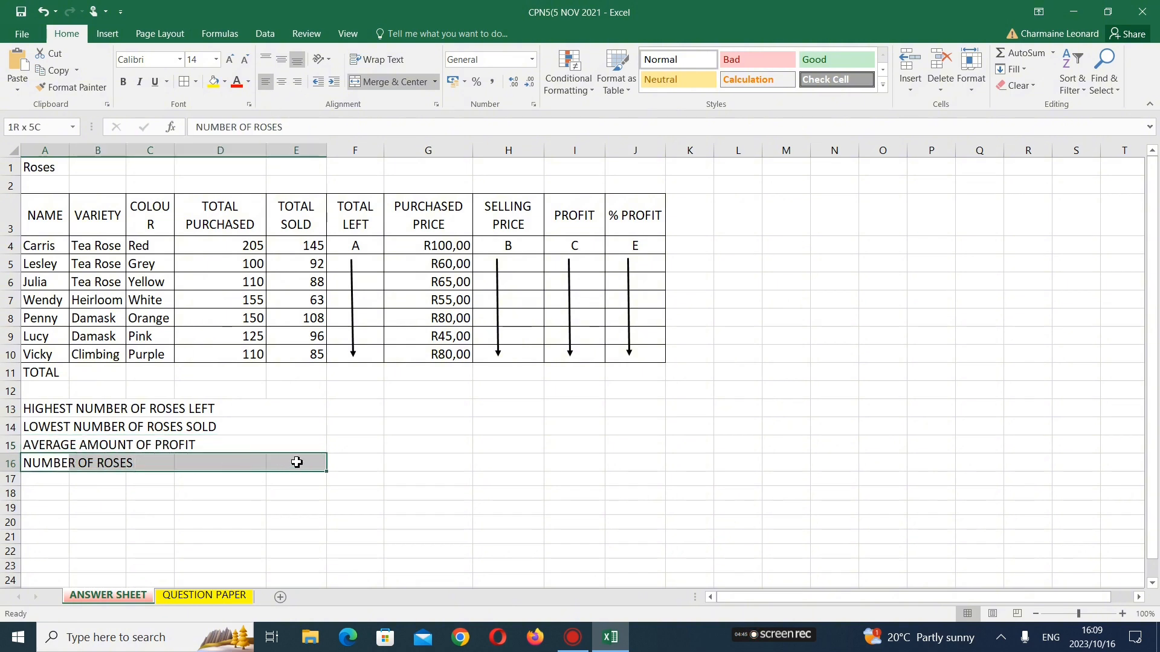
pyautogui.click(389, 82)
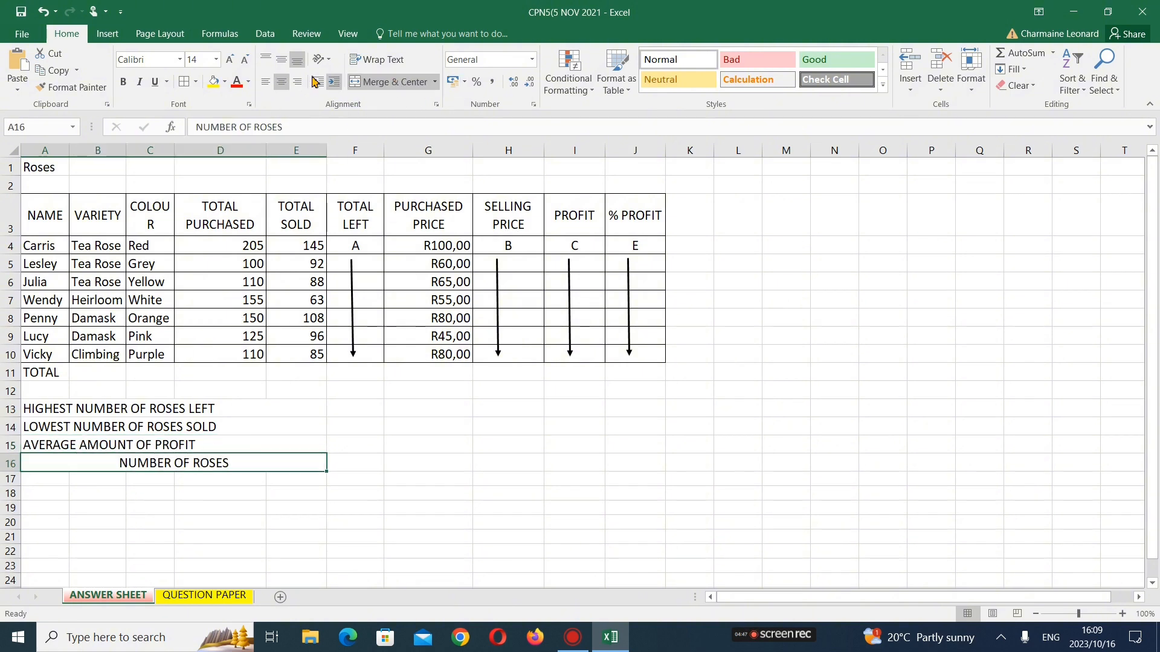
pyautogui.click(267, 82)
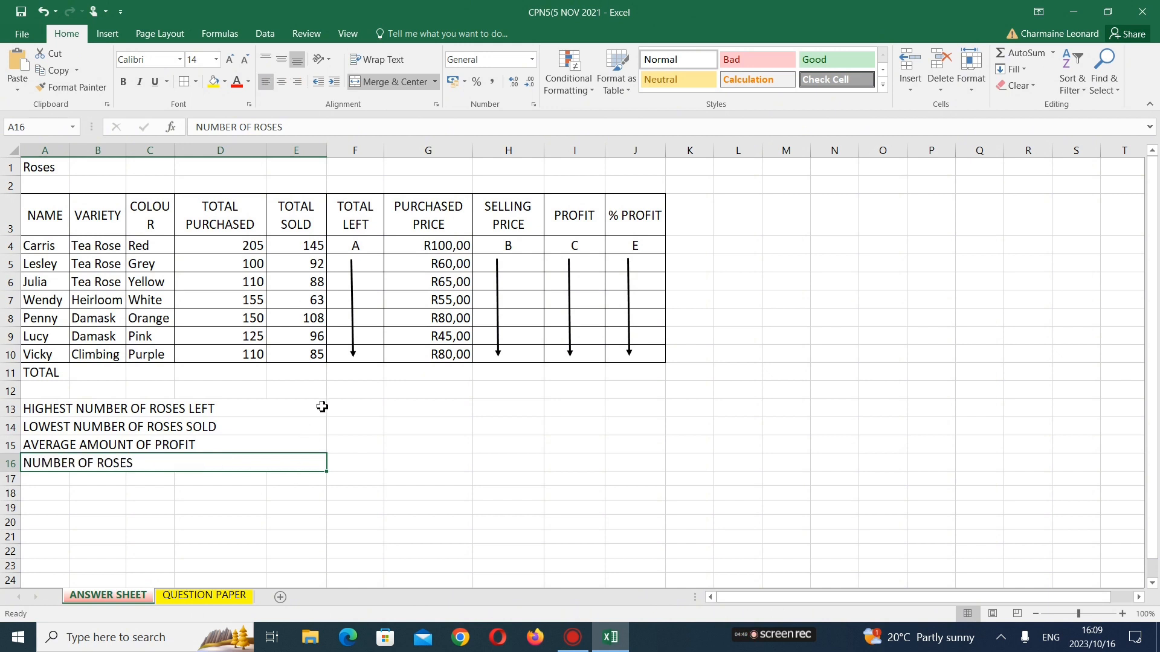
pyautogui.click(356, 415)
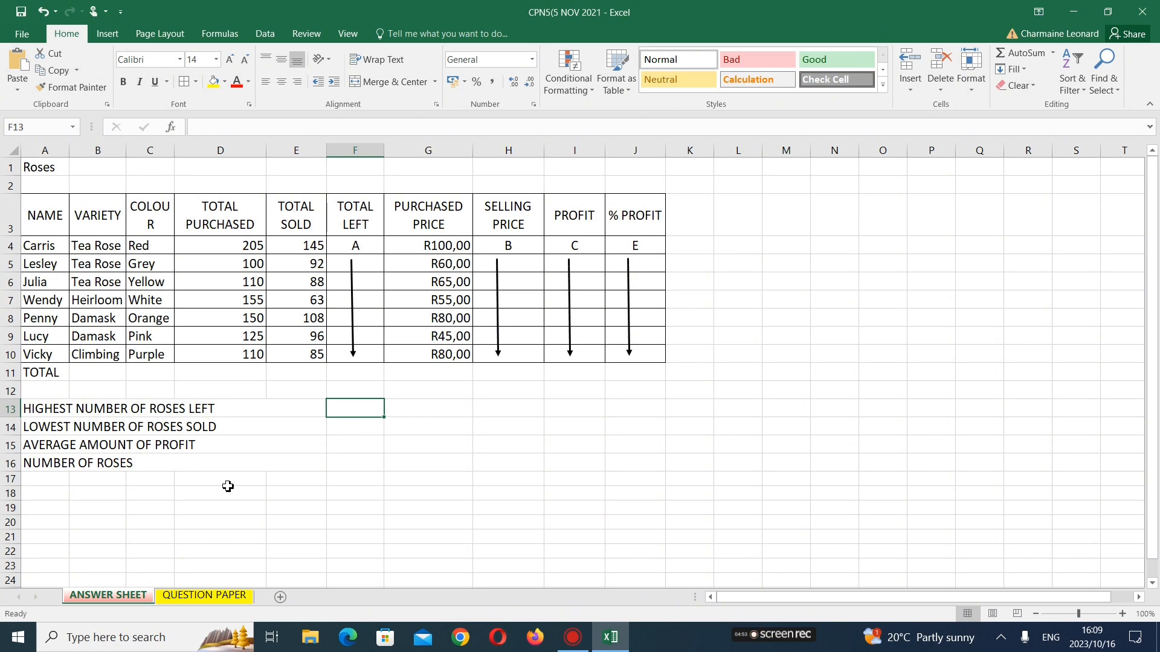
# Check the heading instruction in the question paper, make heading row 3 bold, and widen column C so COLOUR fits on one line
pyautogui.click(204, 595)
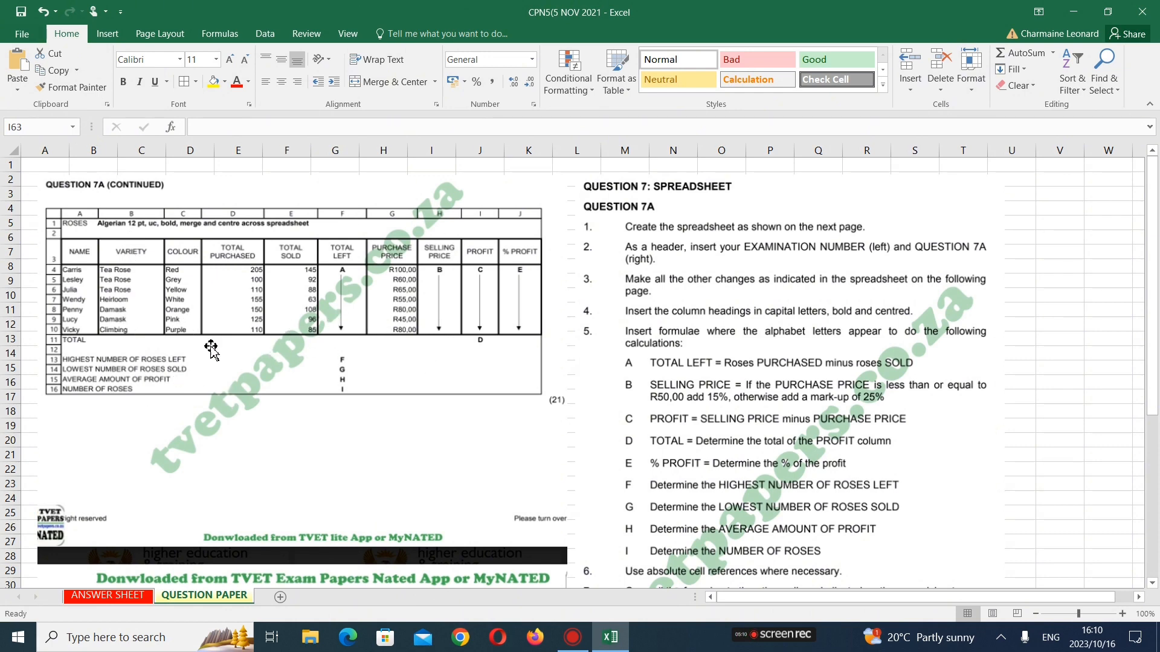
pyautogui.click(109, 596)
pyautogui.click(204, 597)
pyautogui.click(107, 595)
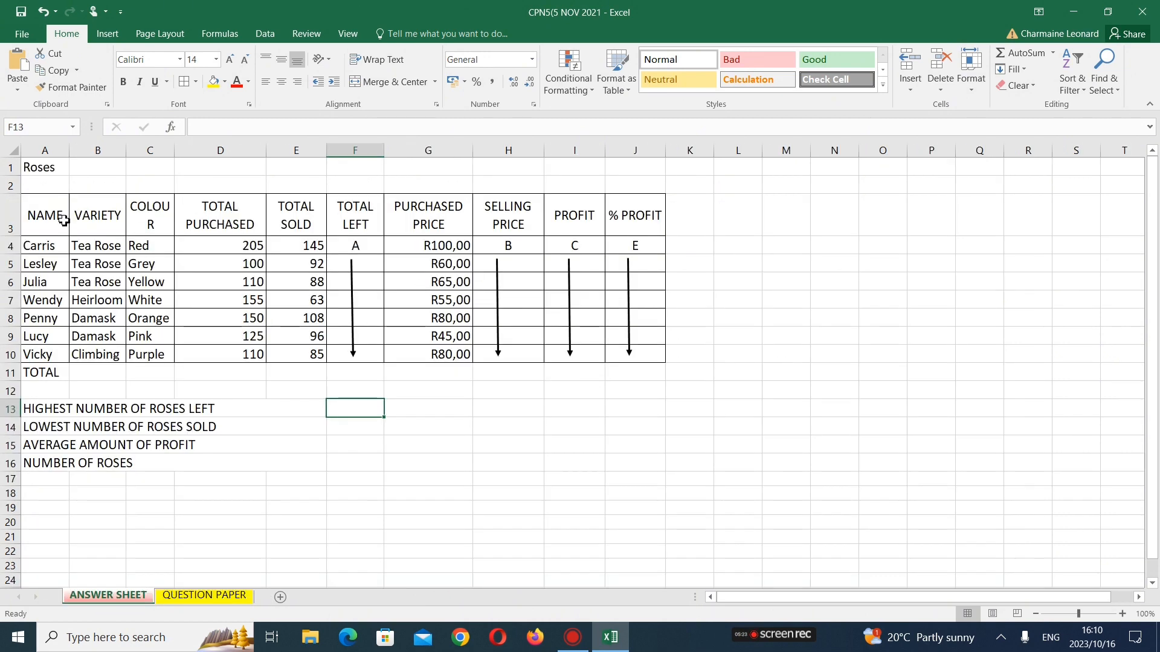
pyautogui.click(11, 218)
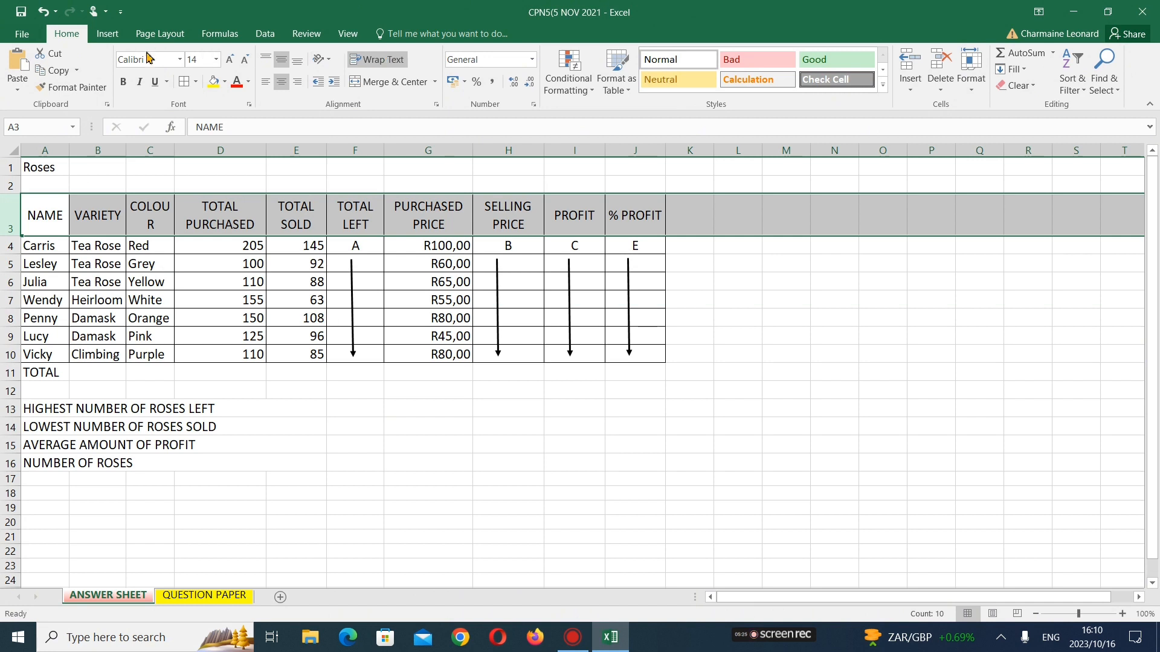
pyautogui.click(123, 81)
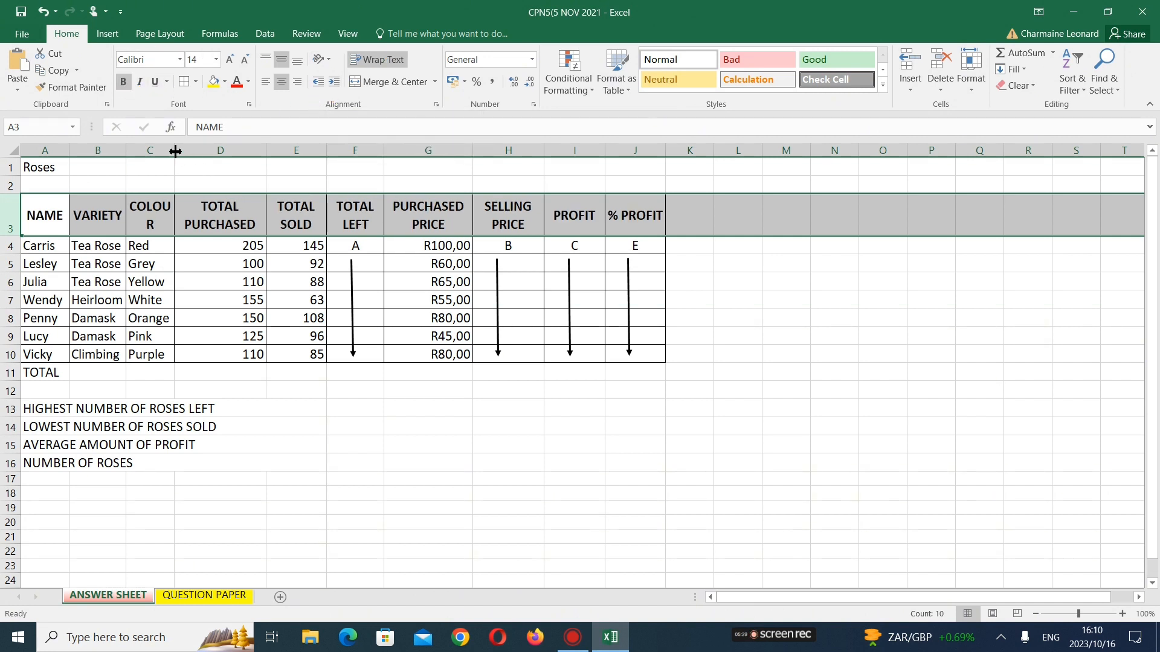
pyautogui.moveTo(175, 151); pyautogui.dragTo(187, 153)
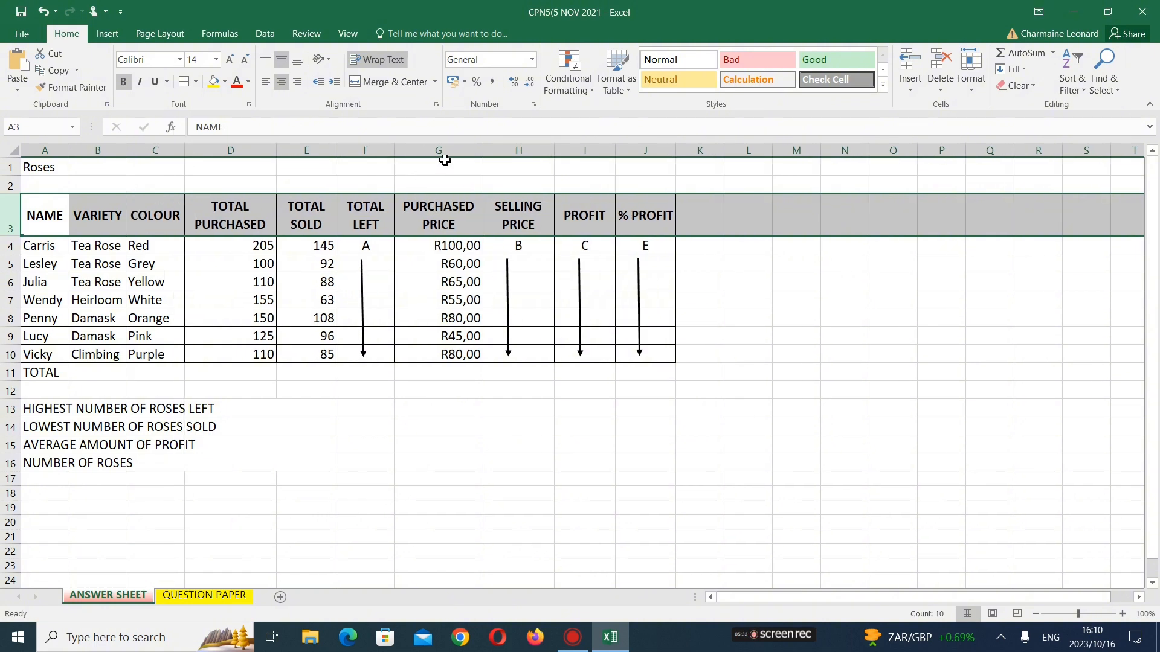
pyautogui.click(492, 432)
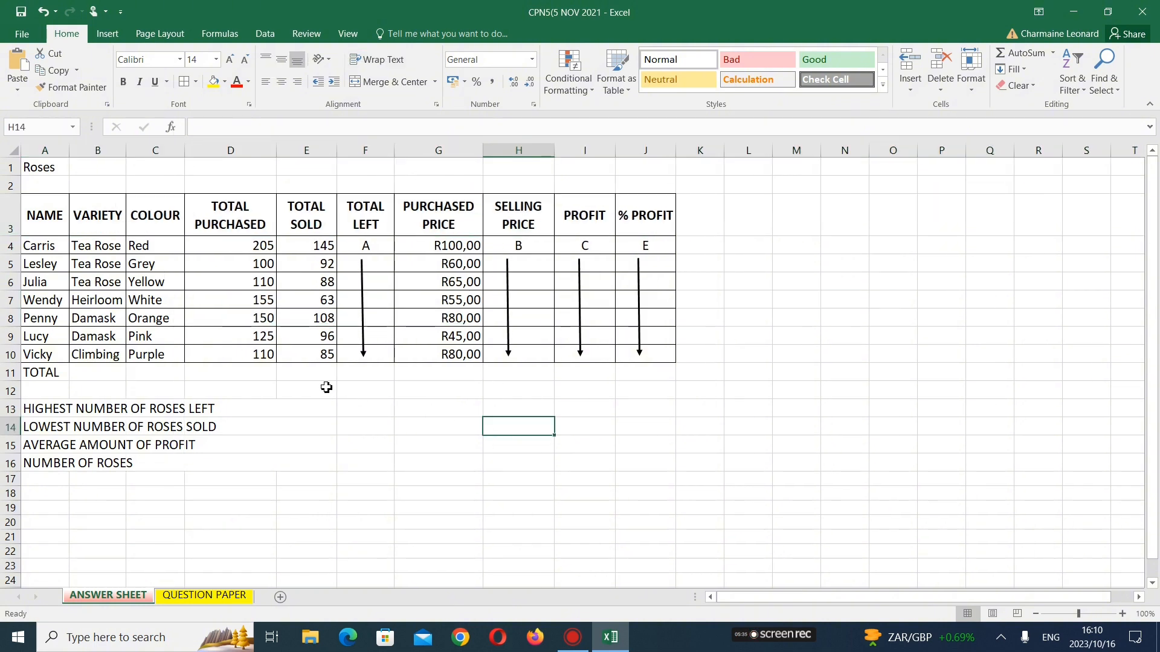
# Mark instruction numbers 3, 4 and 5 on the question paper with the yellow ink highlighter and return to the answer sheet
pyautogui.click(245, 598)
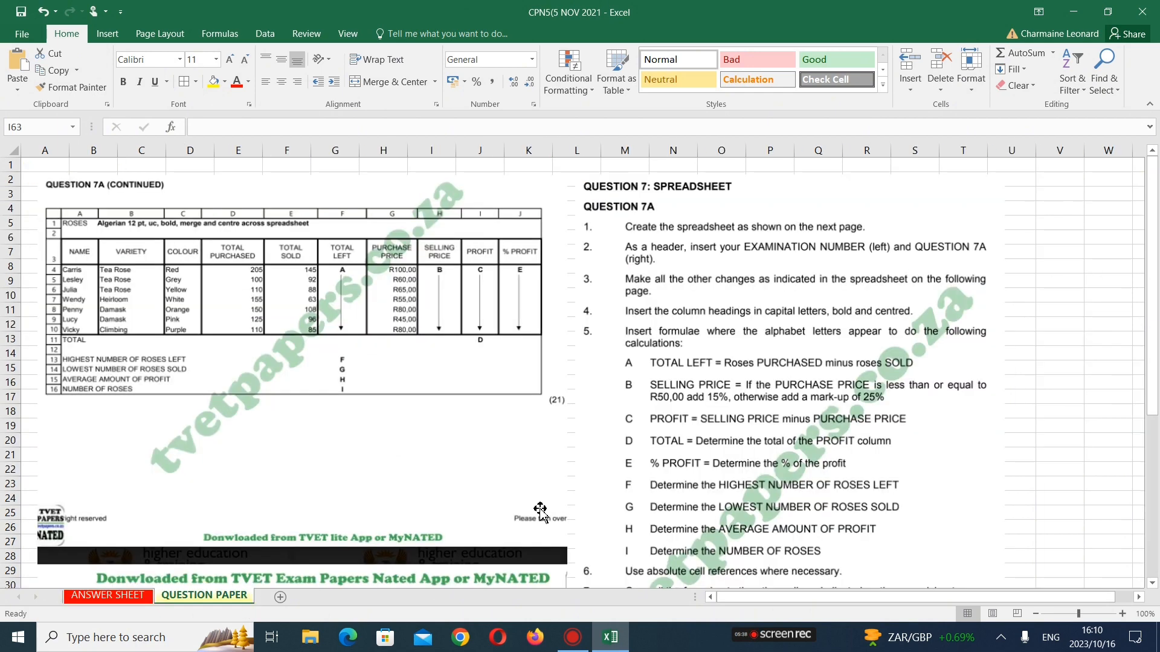
pyautogui.click(306, 33)
pyautogui.click(658, 68)
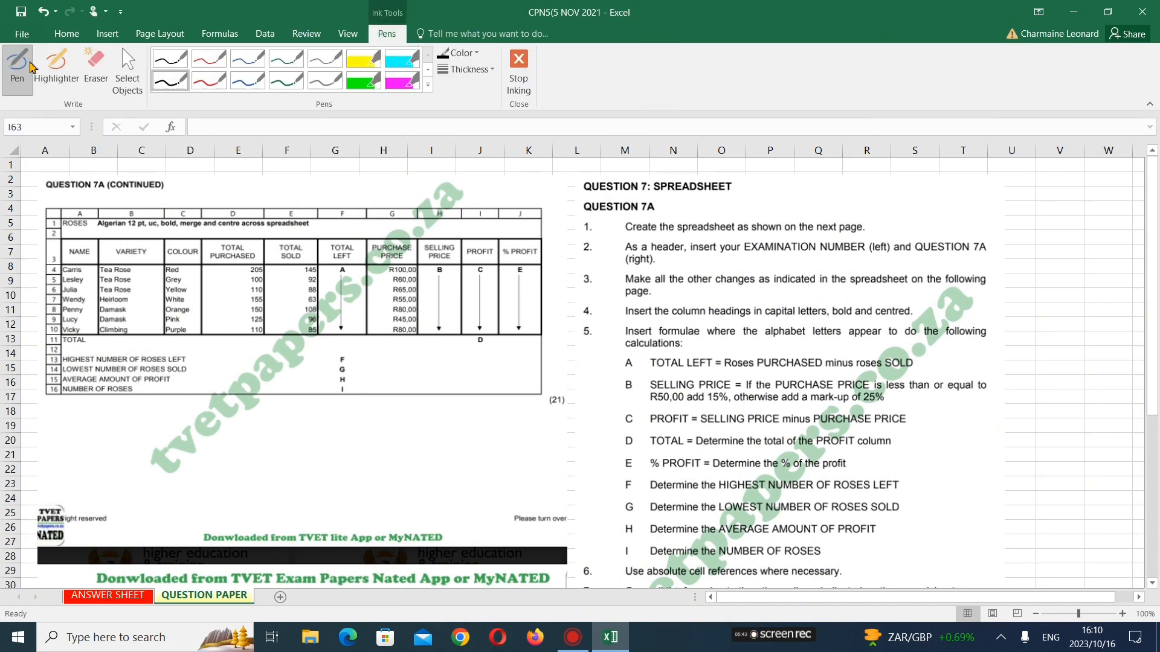
pyautogui.click(57, 67)
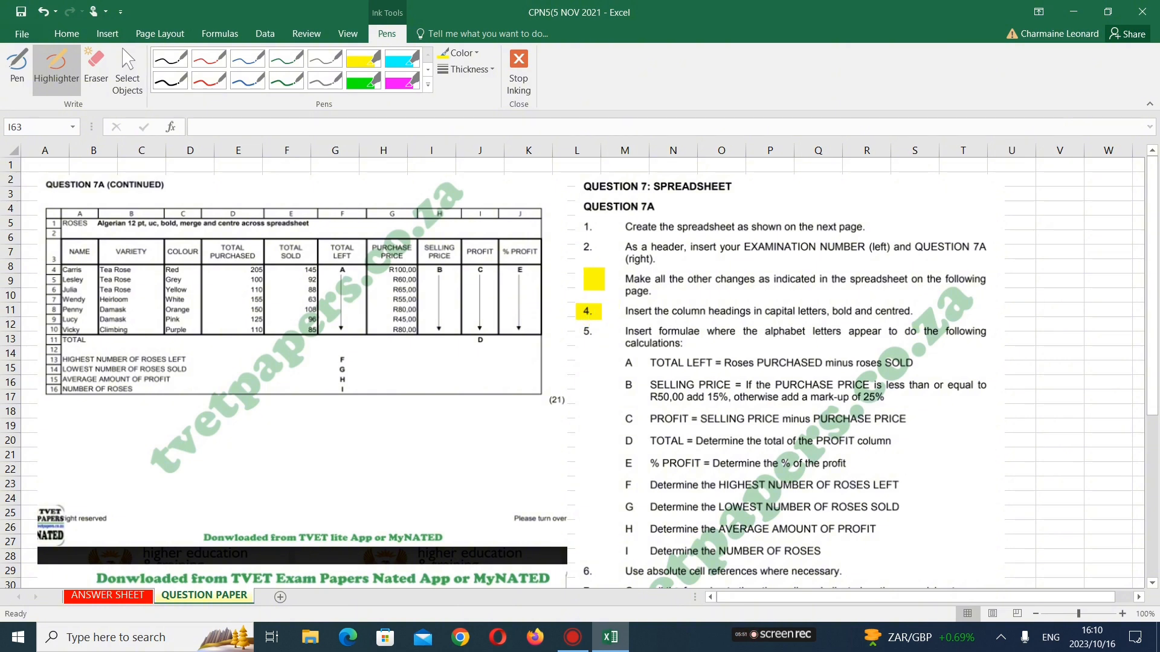
pyautogui.moveTo(594, 279); pyautogui.dragTo(598, 279)
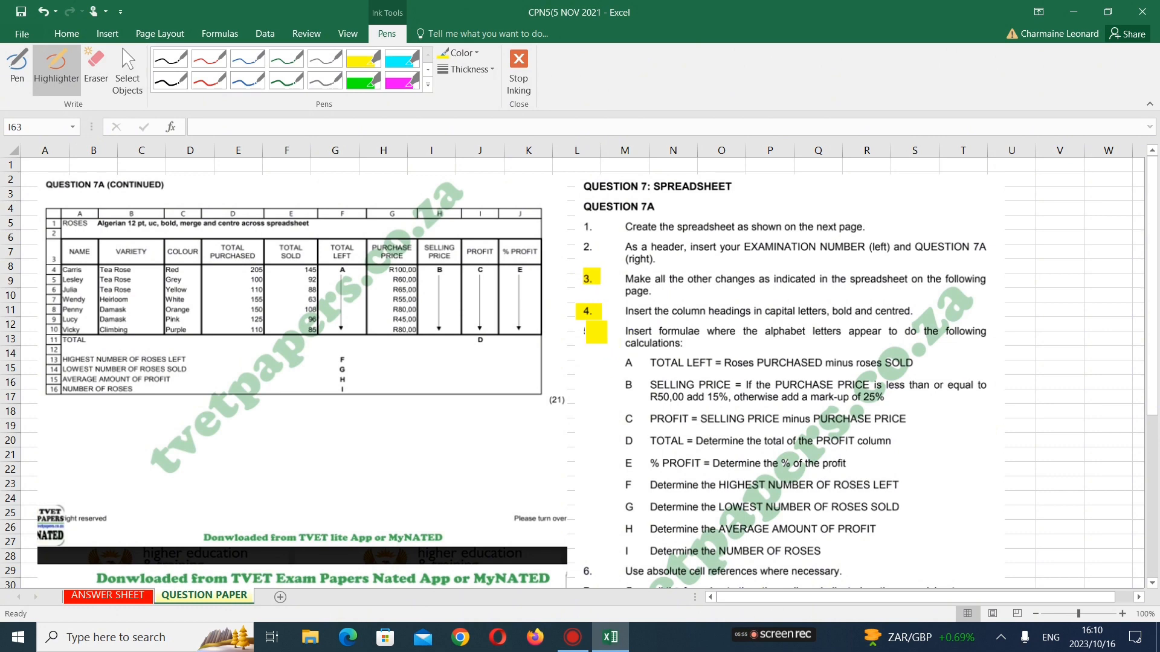
pyautogui.moveTo(589, 333); pyautogui.dragTo(594, 333)
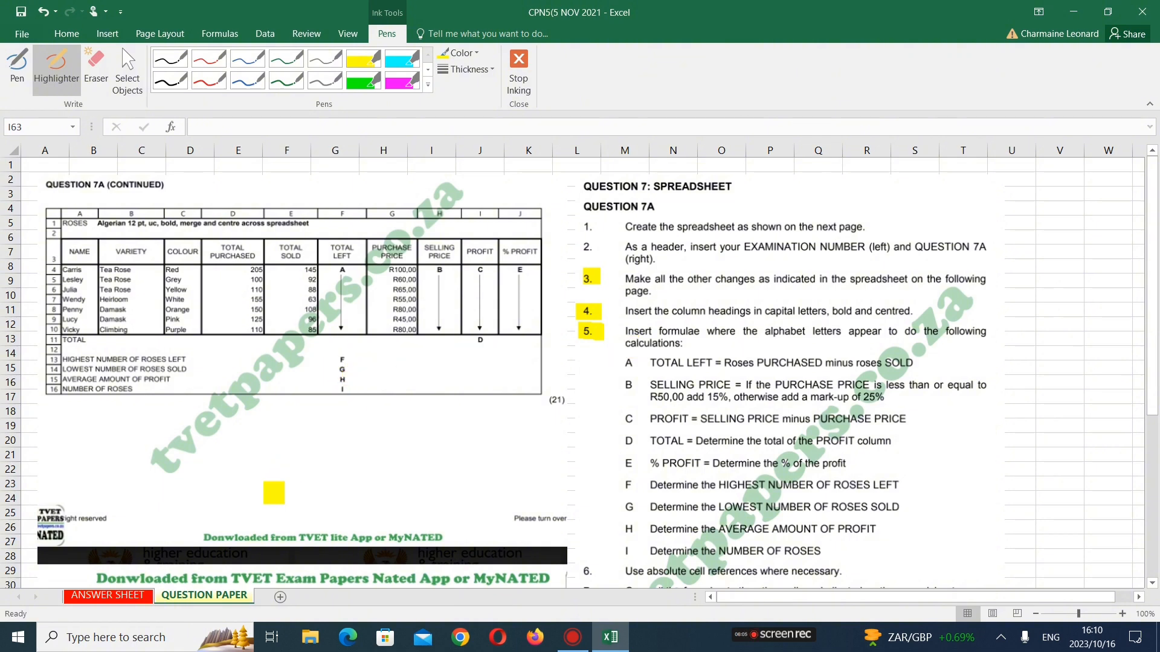
pyautogui.click(129, 595)
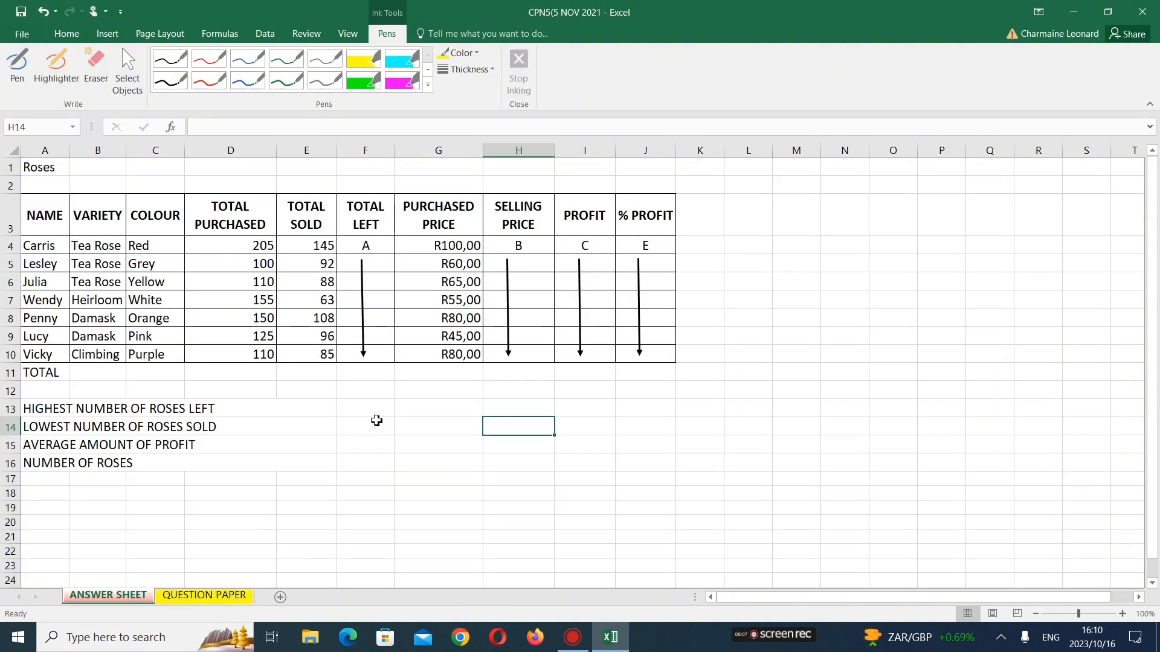
# Enter the formula placeholder letters F, G, H and I in cells F13 to F16 beside the summary labels
pyautogui.click(386, 409)
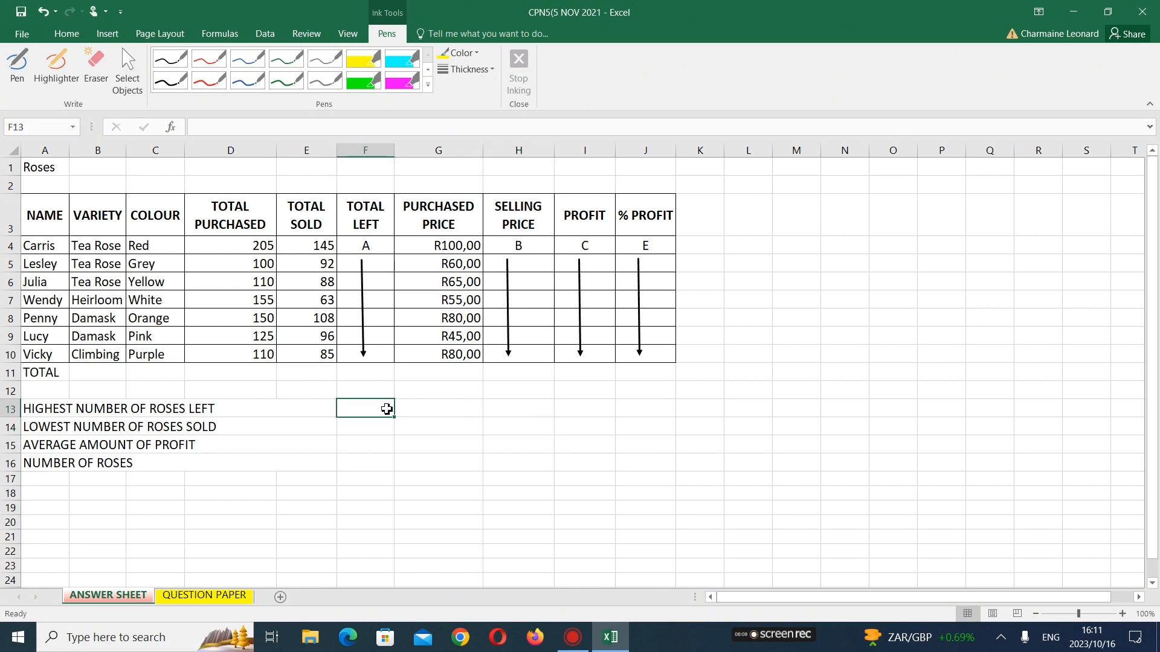
pyautogui.write('F')
pyautogui.press('Return')
pyautogui.write('G')
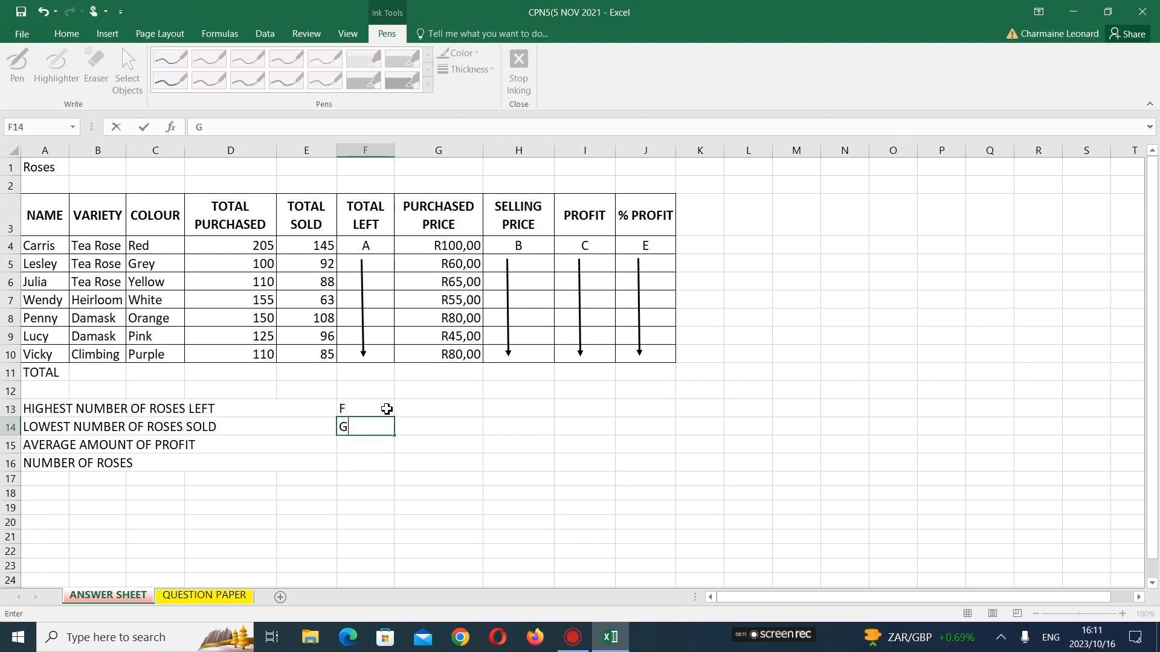
pyautogui.press('Return')
pyautogui.write('H')
pyautogui.press('Return')
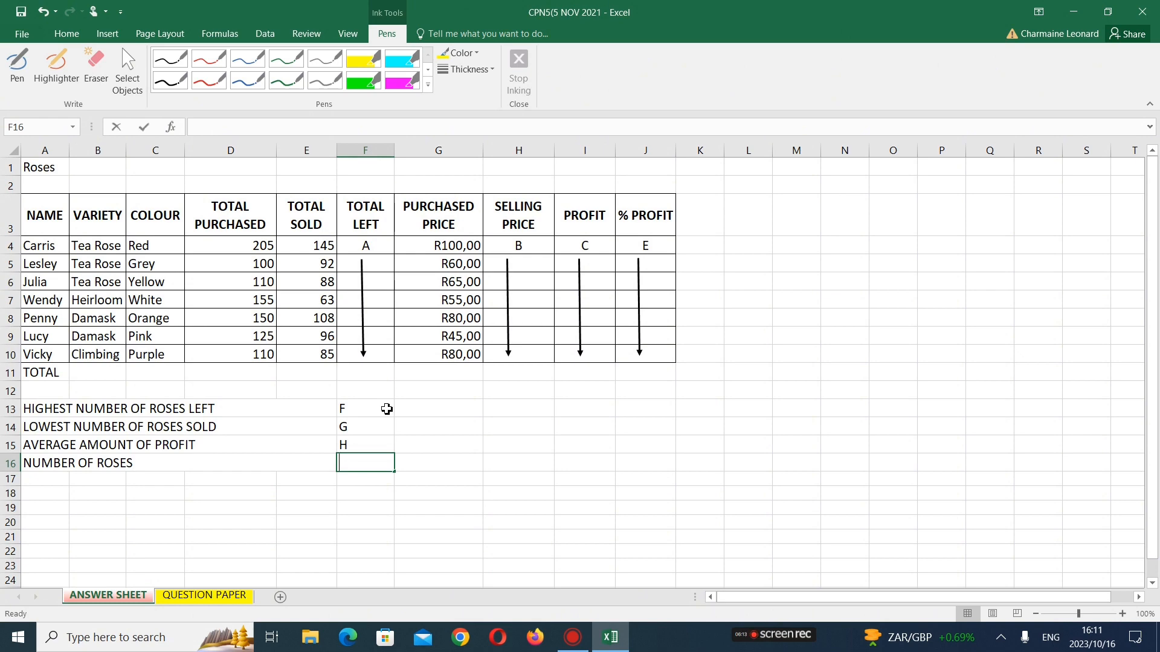
pyautogui.write('I')
pyautogui.press('Return')
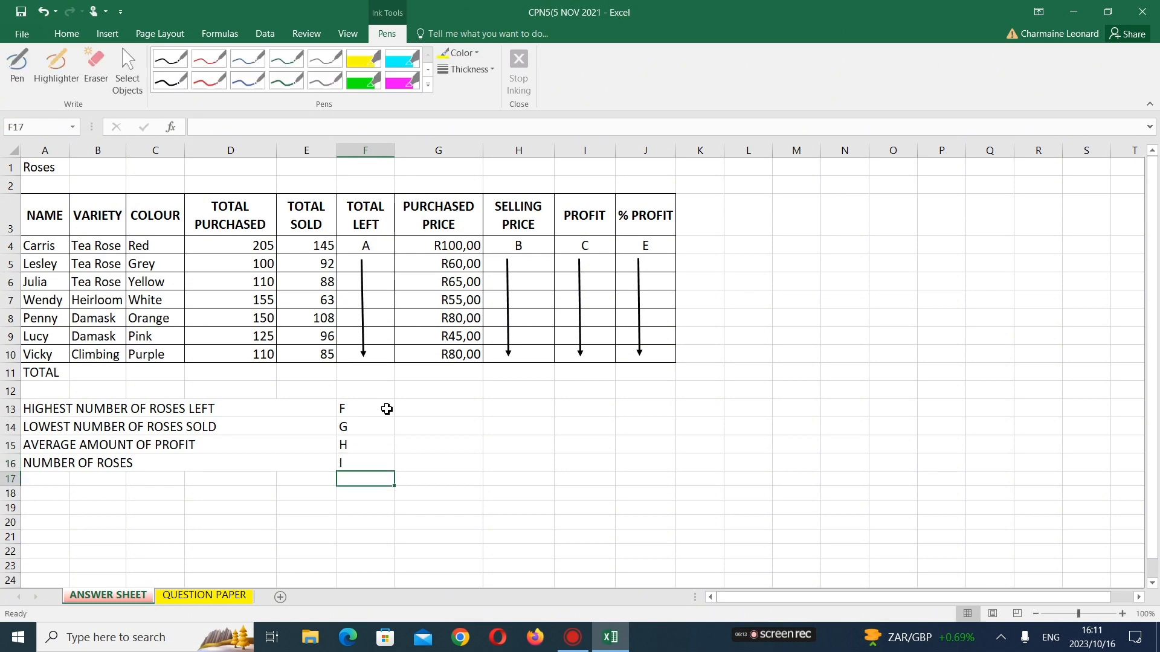
# Check the TOTAL row on the question paper, enter the letter D in I11, and compare the sheet with the paper again
pyautogui.click(248, 601)
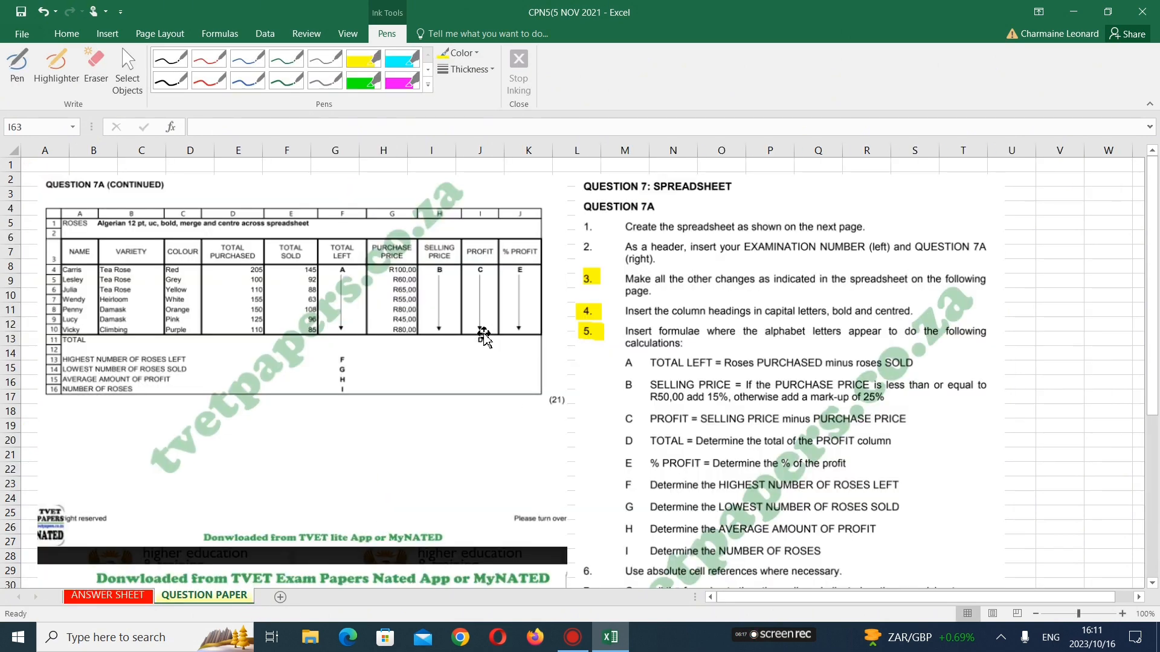
pyautogui.click(140, 597)
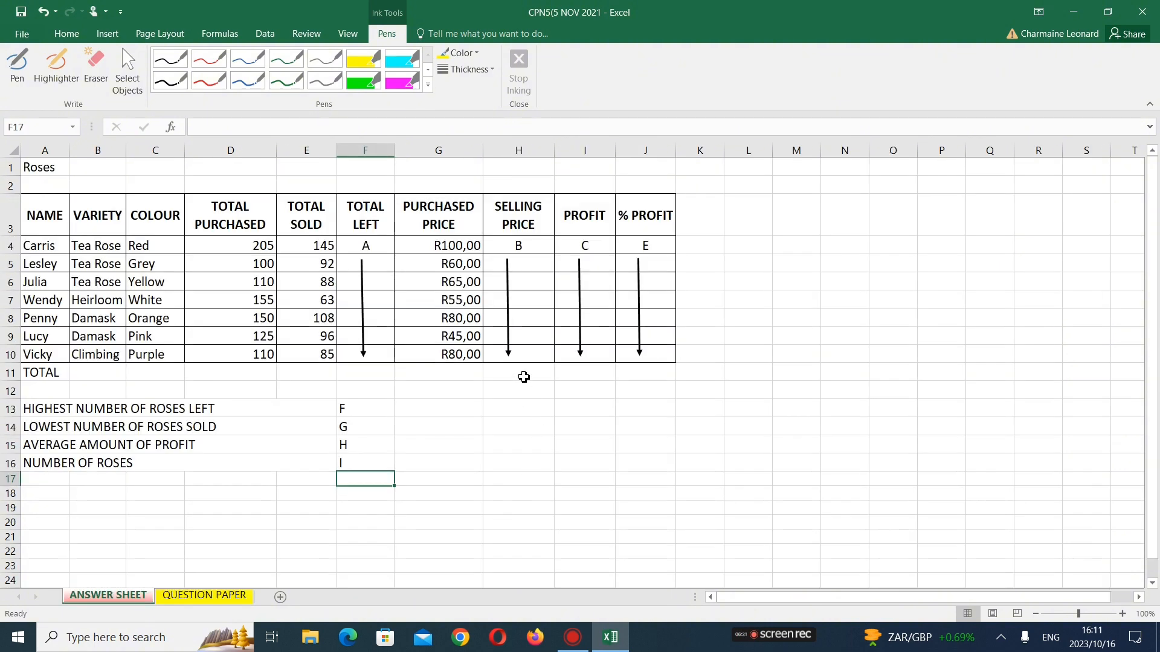
pyautogui.click(571, 371)
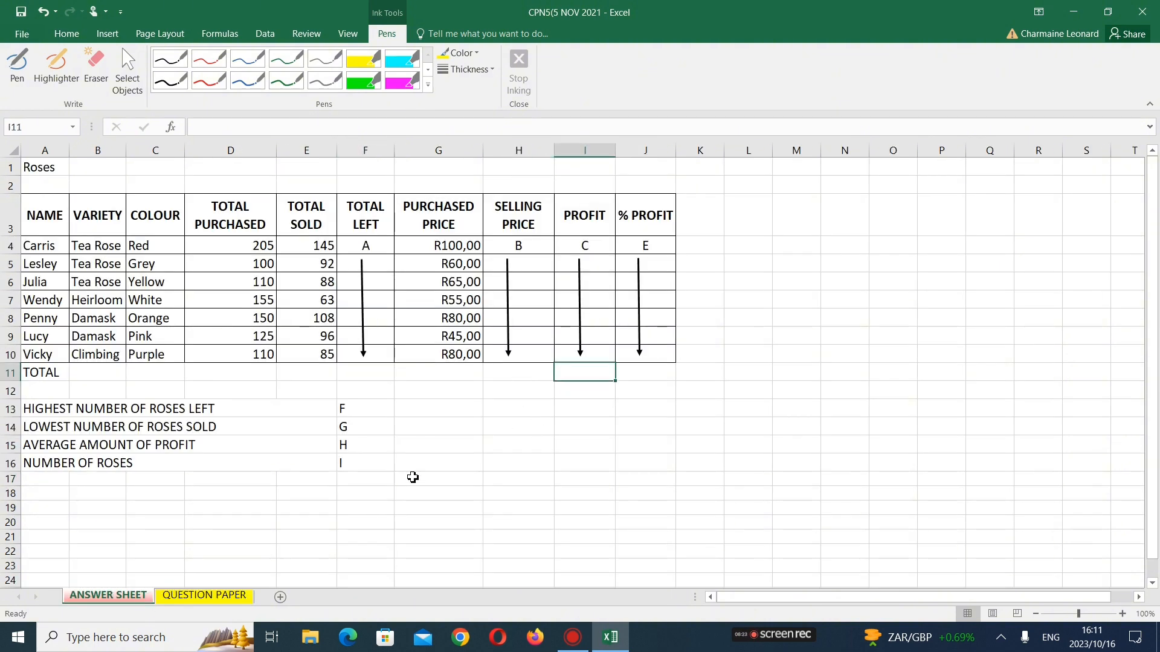
pyautogui.write('D')
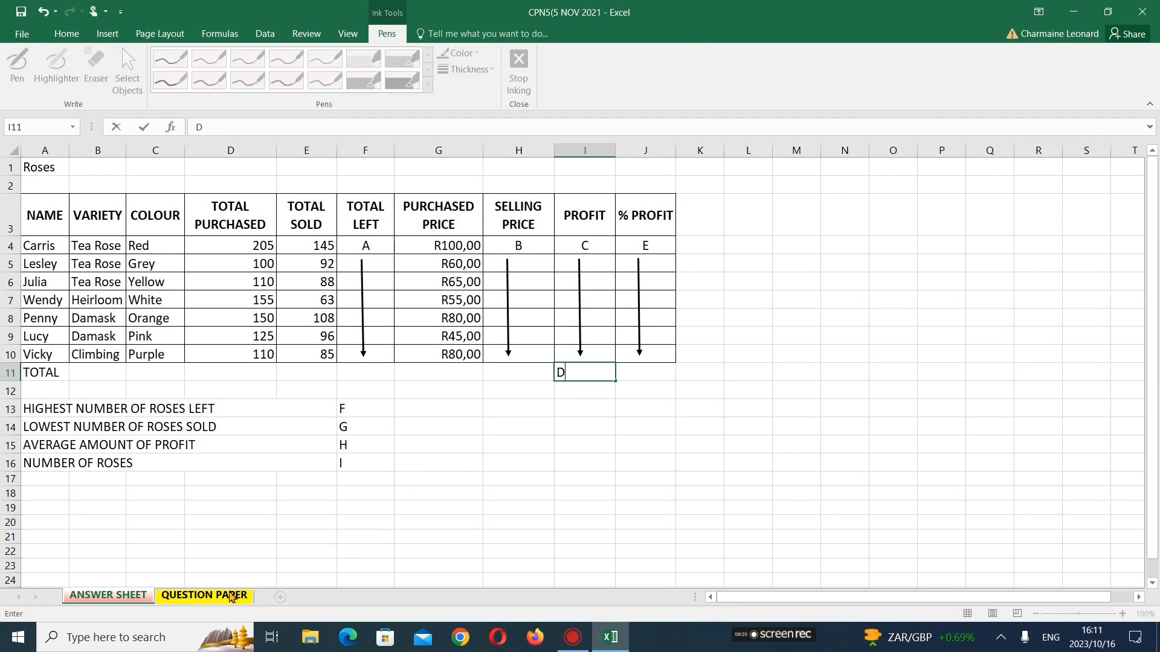
pyautogui.click(232, 595)
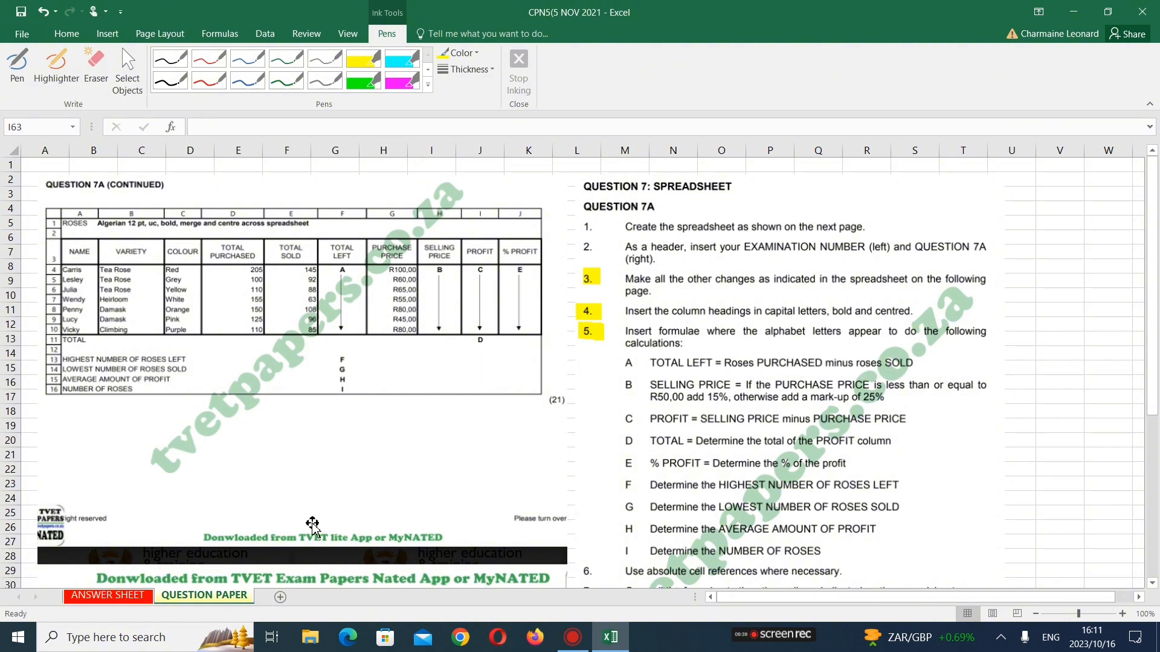
pyautogui.click(109, 595)
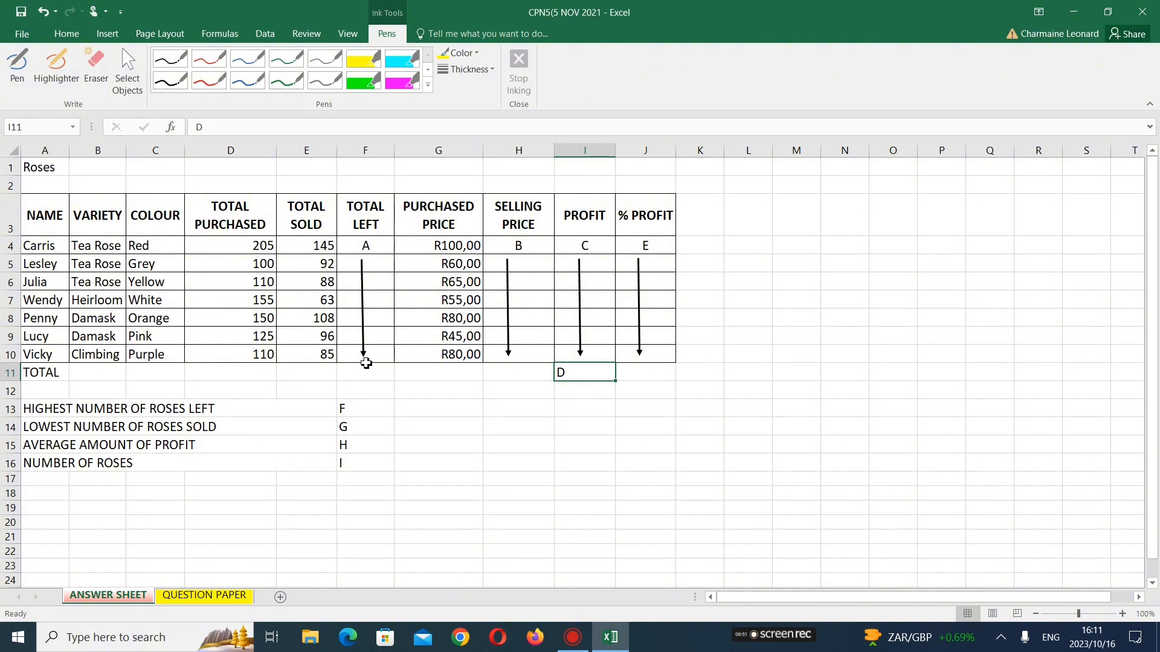
# Clear the placeholder letter from F4 and cut the arrow out of the TOTAL LEFT column
pyautogui.click(365, 246)
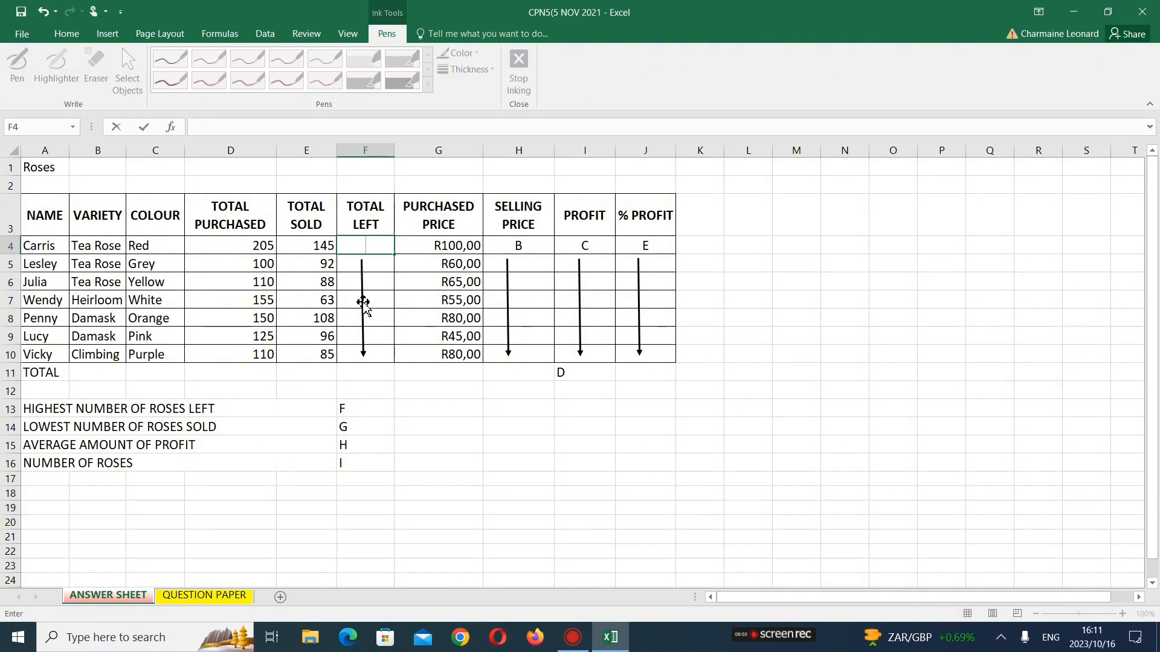
pyautogui.click(364, 305)
pyautogui.rightClick(363, 304)
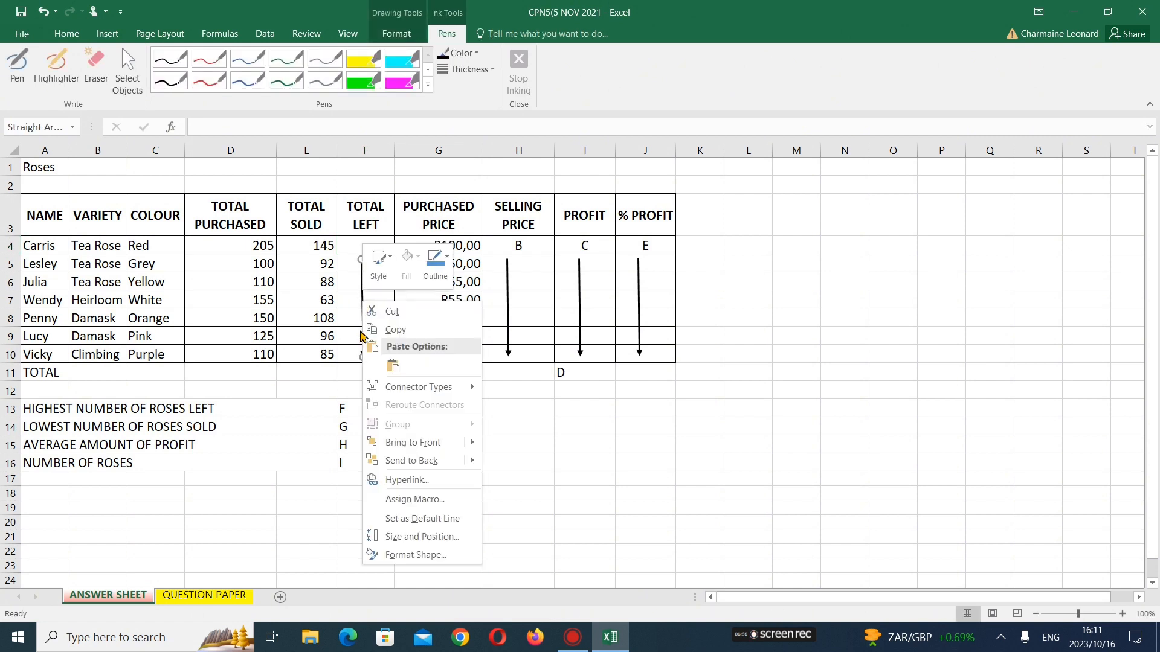
pyautogui.click(389, 312)
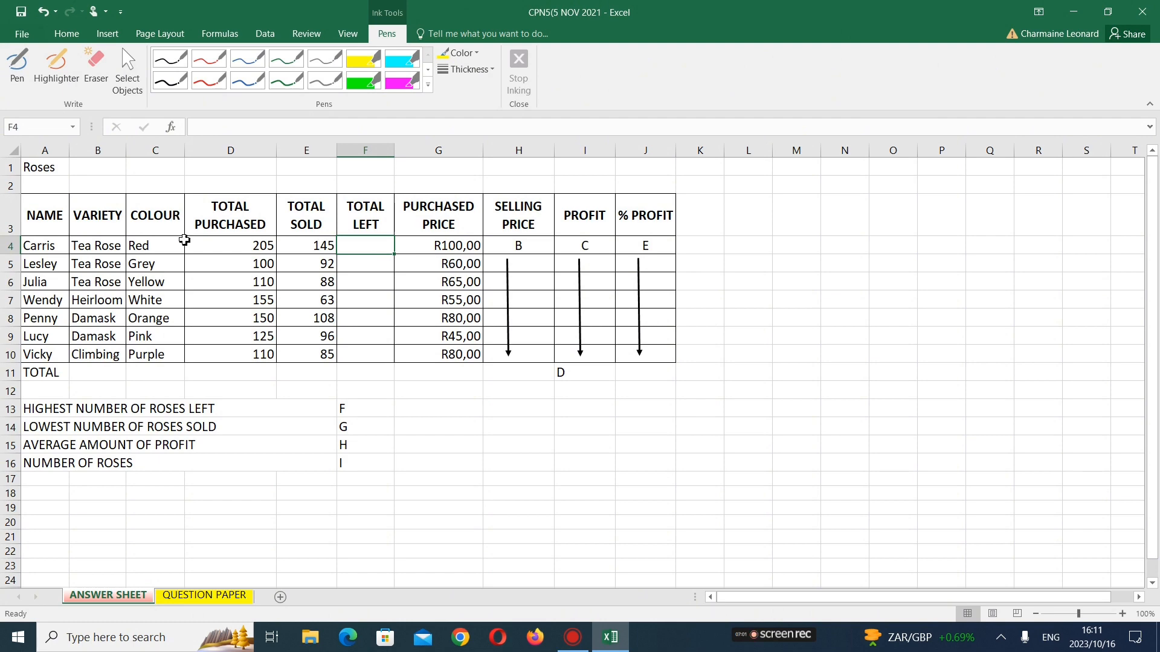
# Check calculation A on the question paper and enter =D4-E4 in TOTAL LEFT cell F4
pyautogui.click(209, 597)
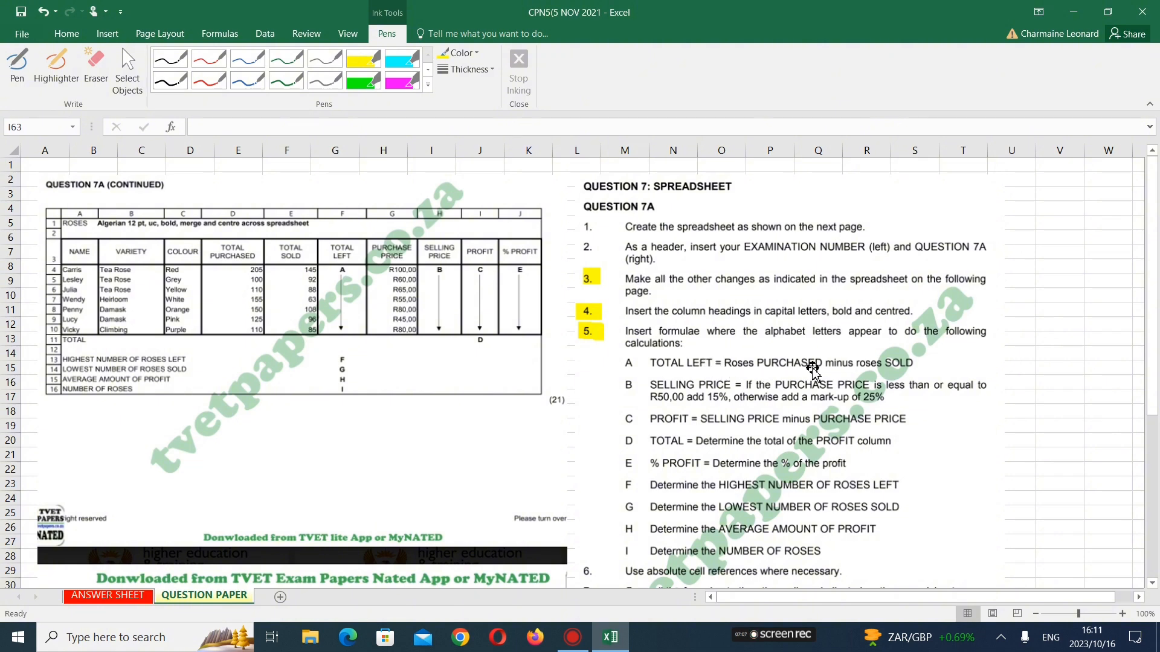
pyautogui.click(116, 595)
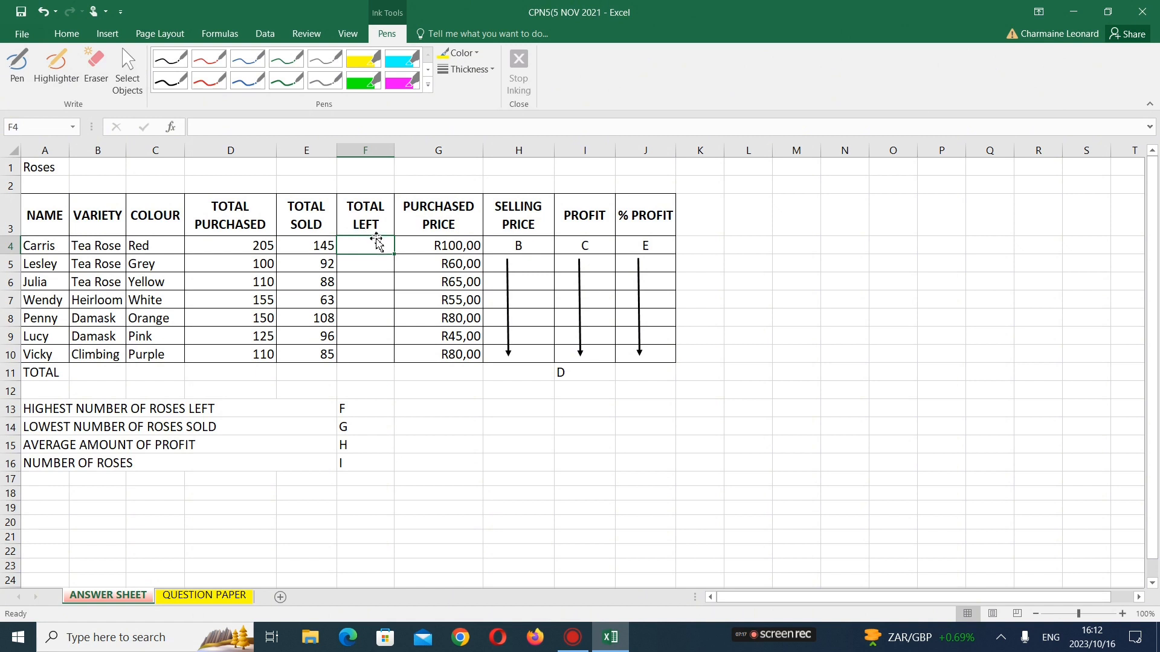
pyautogui.write('=')
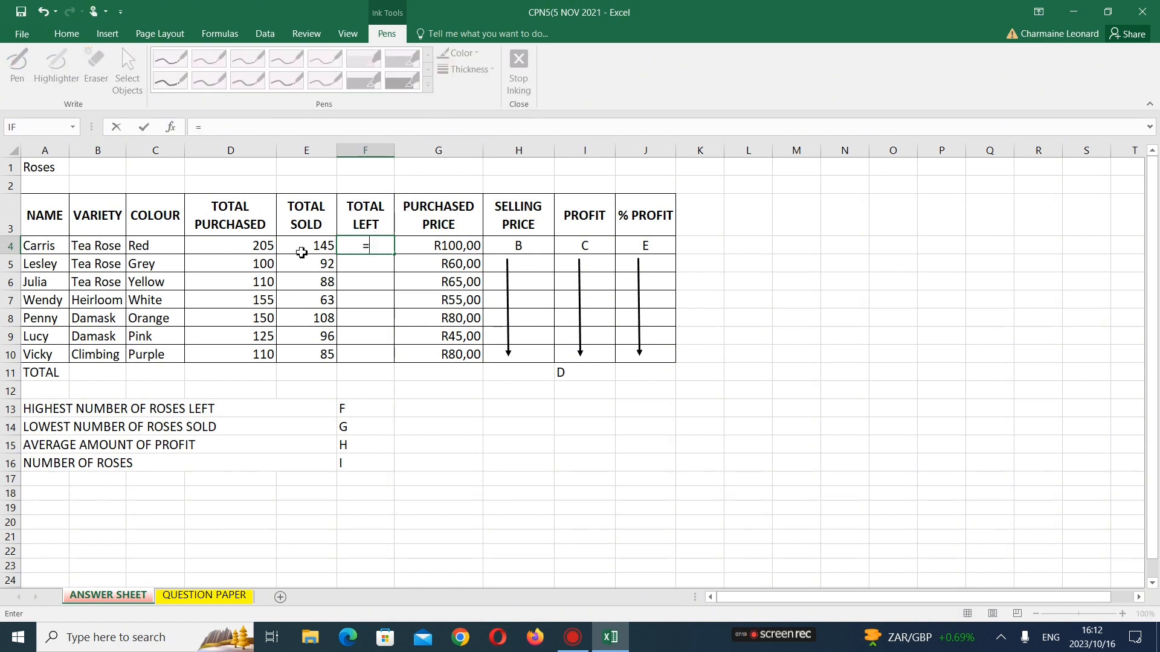
pyautogui.click(253, 248)
pyautogui.write('-')
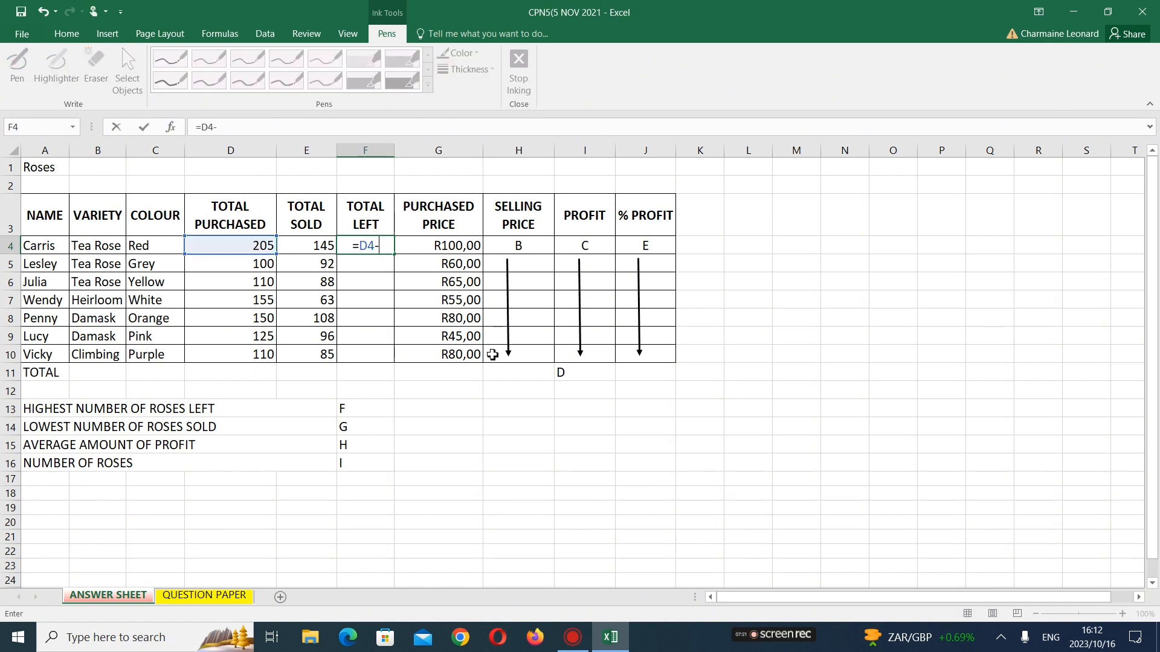
pyautogui.click(305, 246)
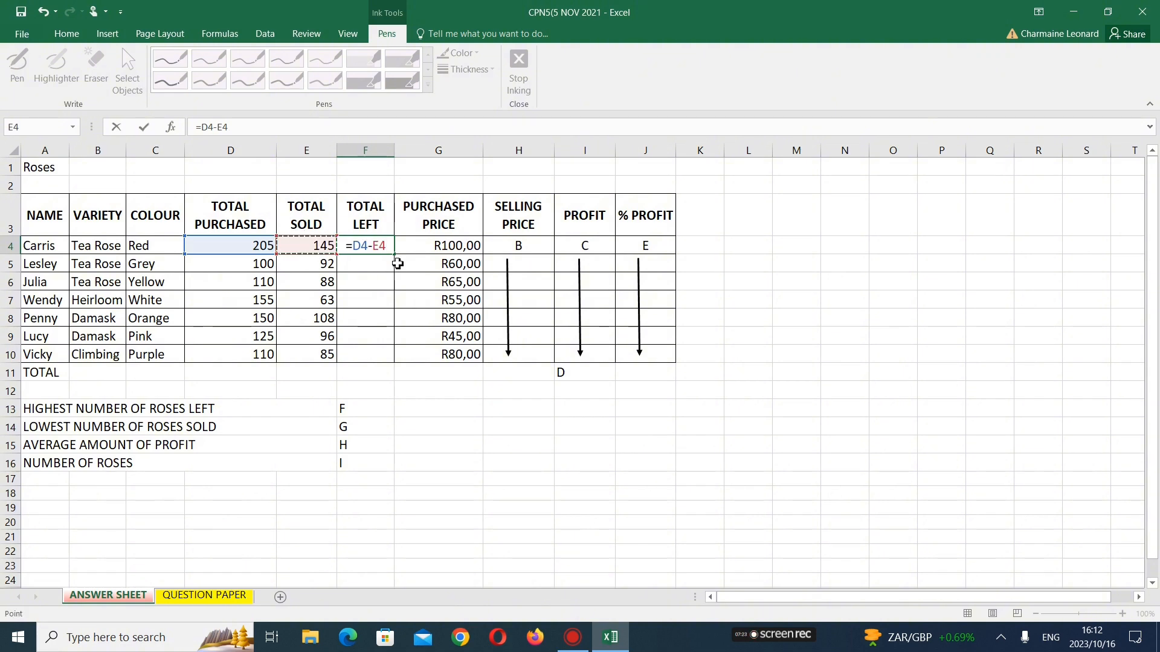
pyautogui.press('Return')
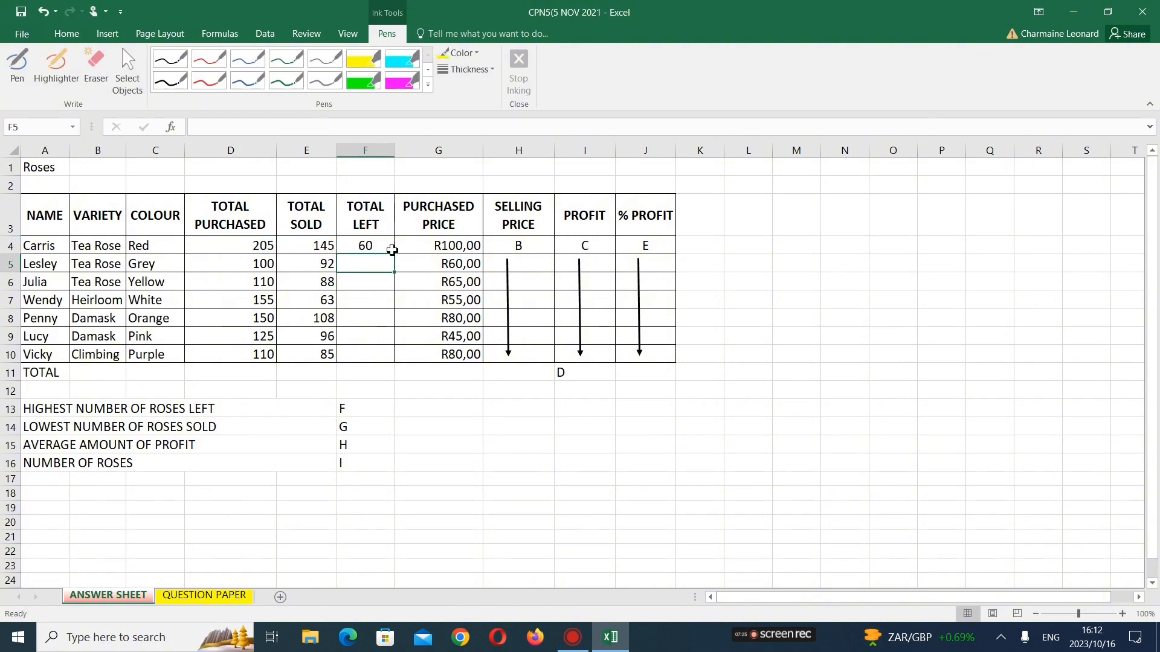
# Fill the TOTAL LEFT formula from F4 down to F10
pyautogui.click(387, 247)
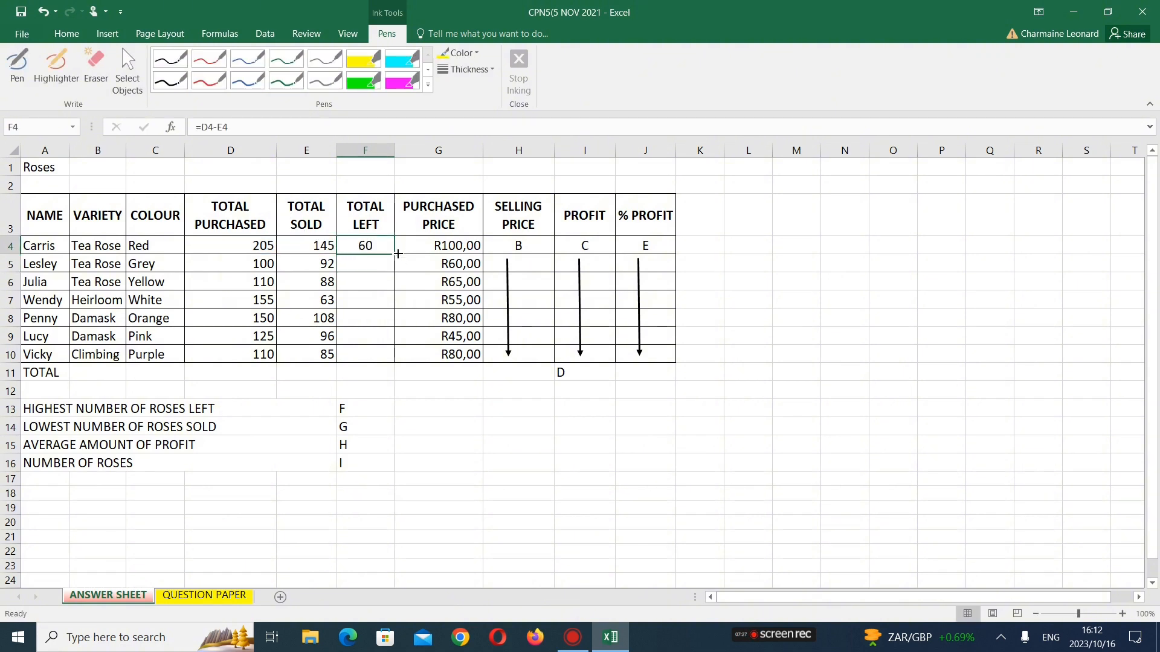
pyautogui.moveTo(395, 253); pyautogui.dragTo(389, 360)
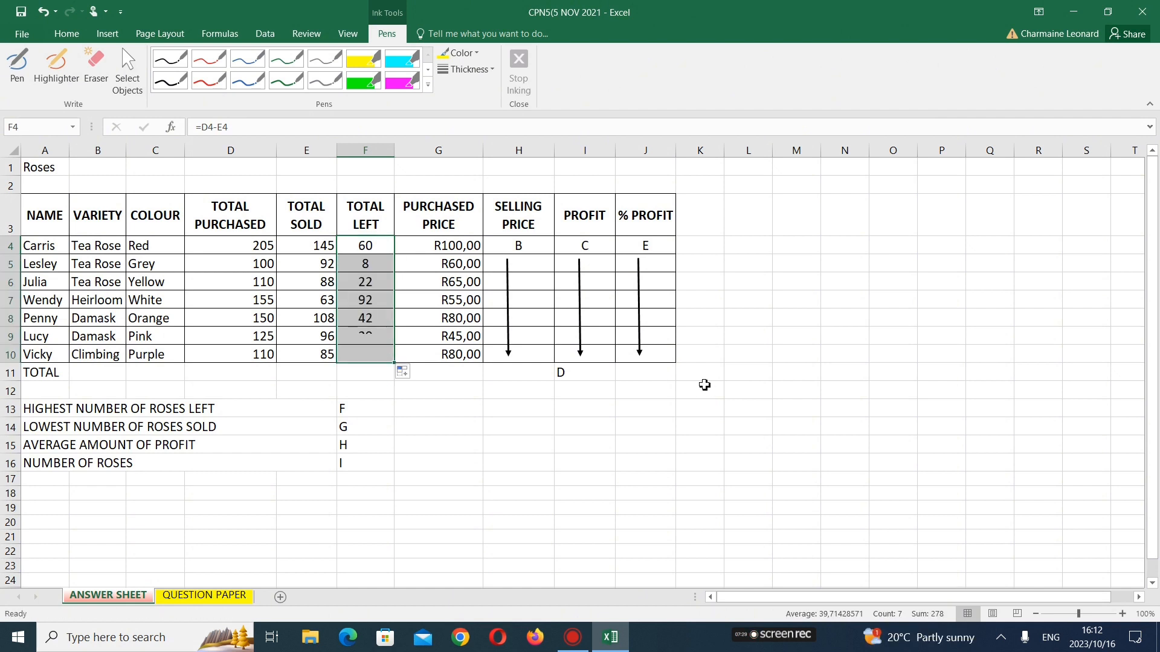
pyautogui.click(371, 286)
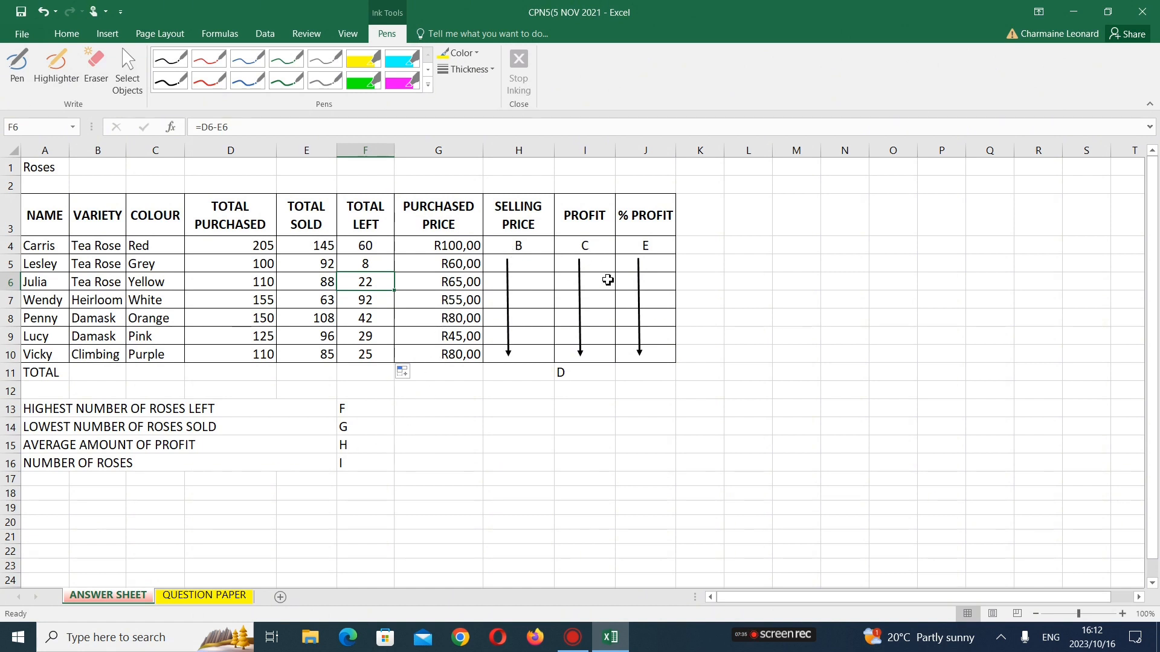
# Clear the placeholder letter from H4 and cut the arrow out of the SELLING PRICE column
pyautogui.click(514, 246)
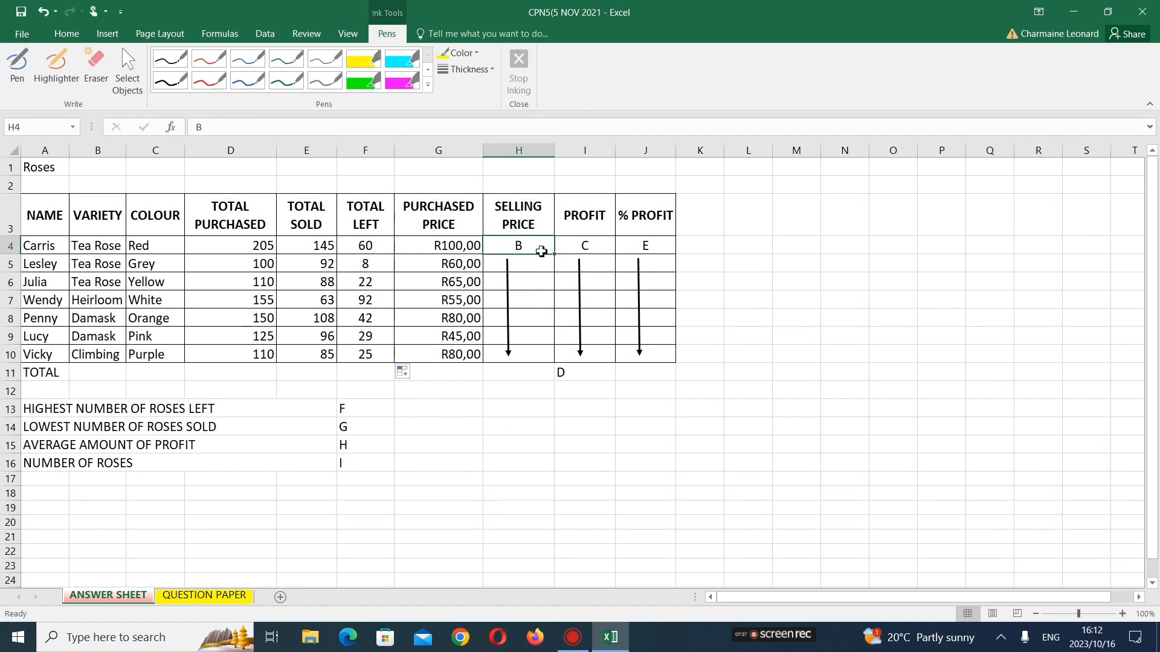
pyautogui.press('BackSpace')
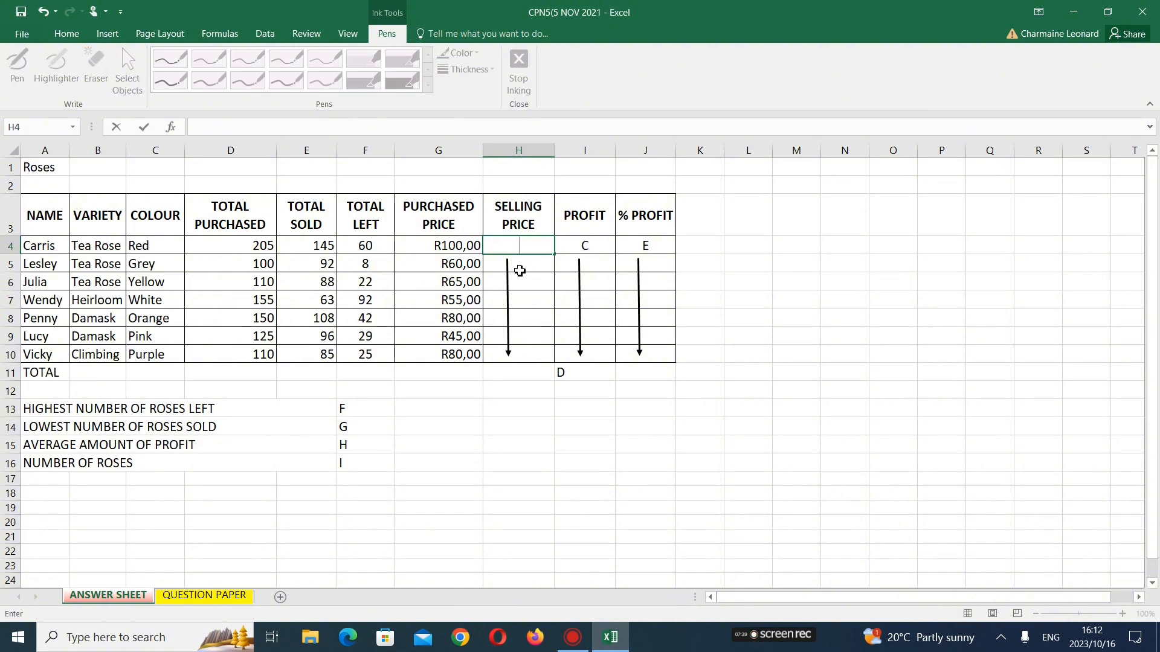
pyautogui.rightClick(509, 277)
pyautogui.click(522, 289)
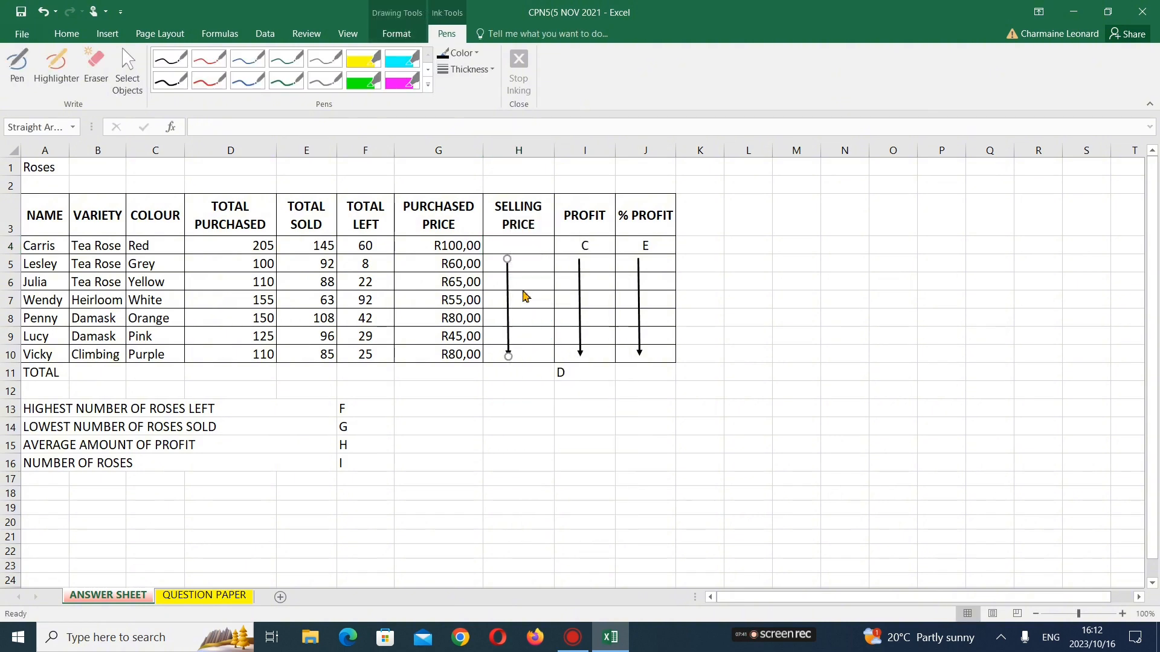
# Highlight the purchase price condition, R50,00, 15% and 25% in calculation B on the question paper, and return to the answer sheet
pyautogui.click(216, 596)
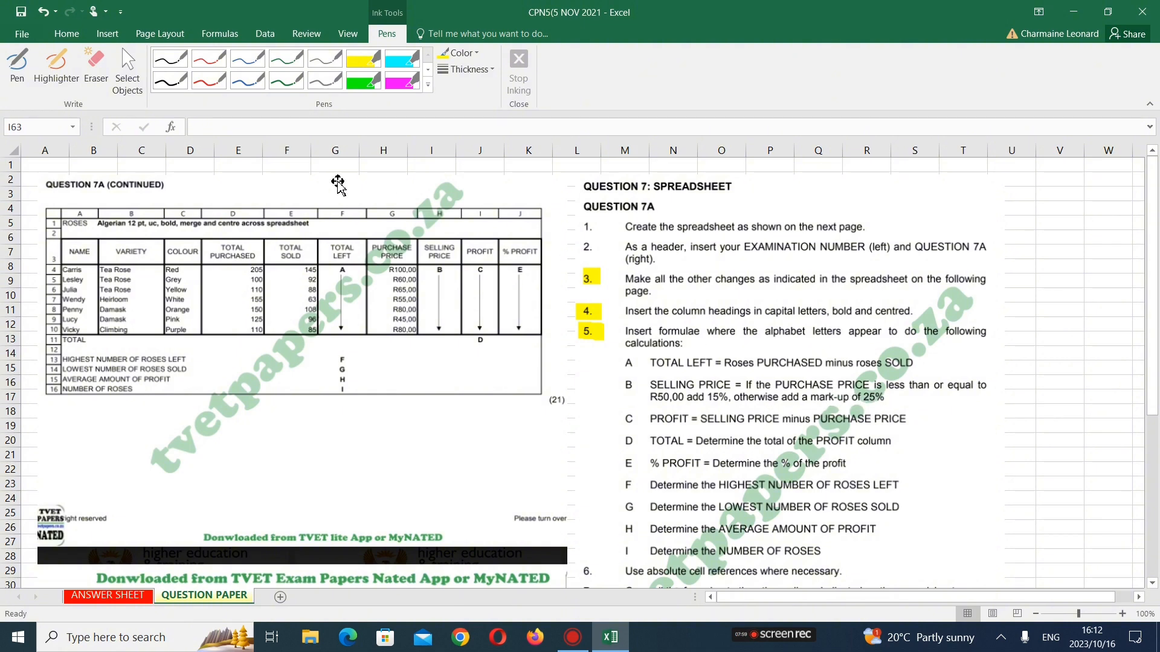
pyautogui.click(76, 75)
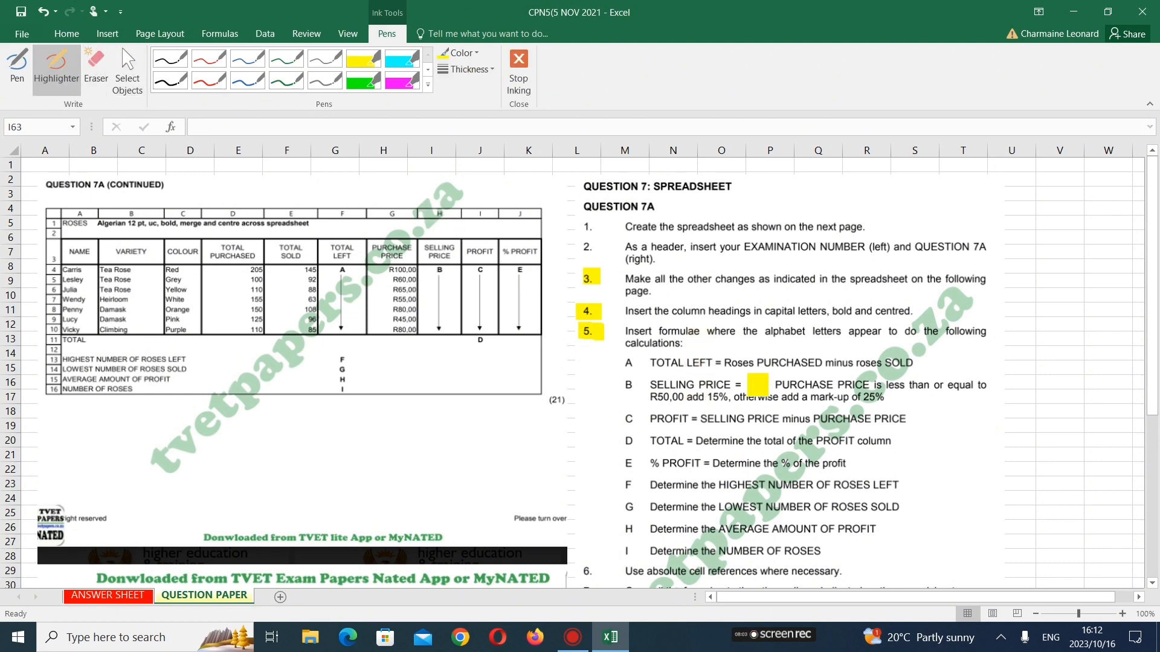
pyautogui.moveTo(757, 385); pyautogui.dragTo(977, 386)
pyautogui.moveTo(651, 397); pyautogui.dragTo(721, 399)
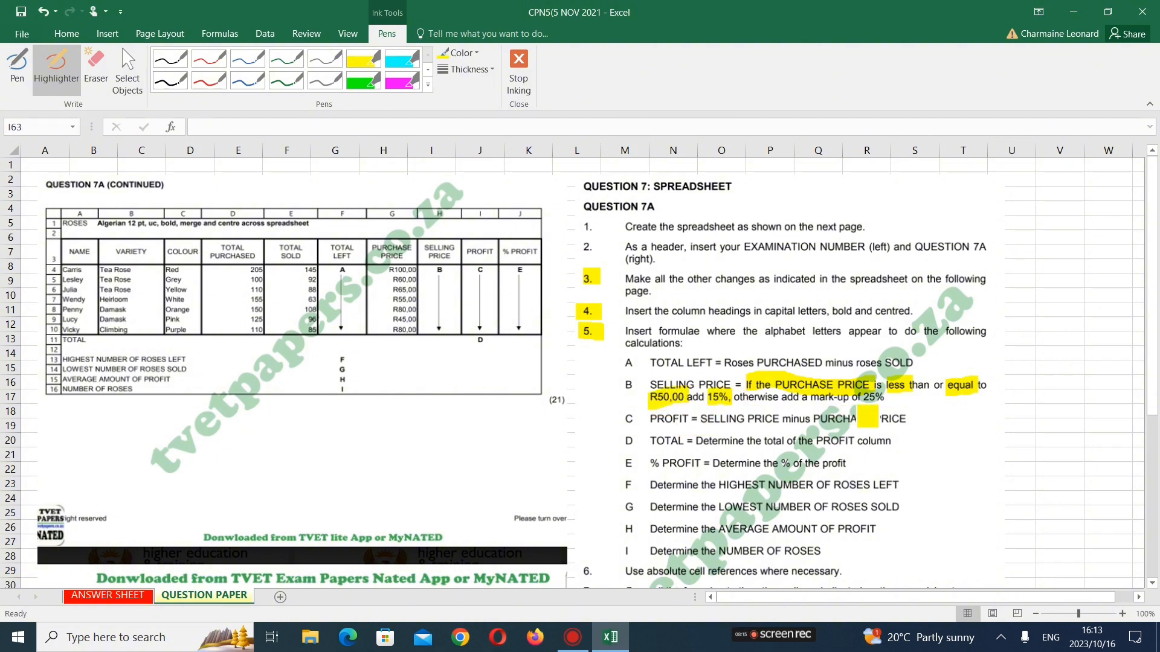
pyautogui.moveTo(870, 398); pyautogui.dragTo(888, 399)
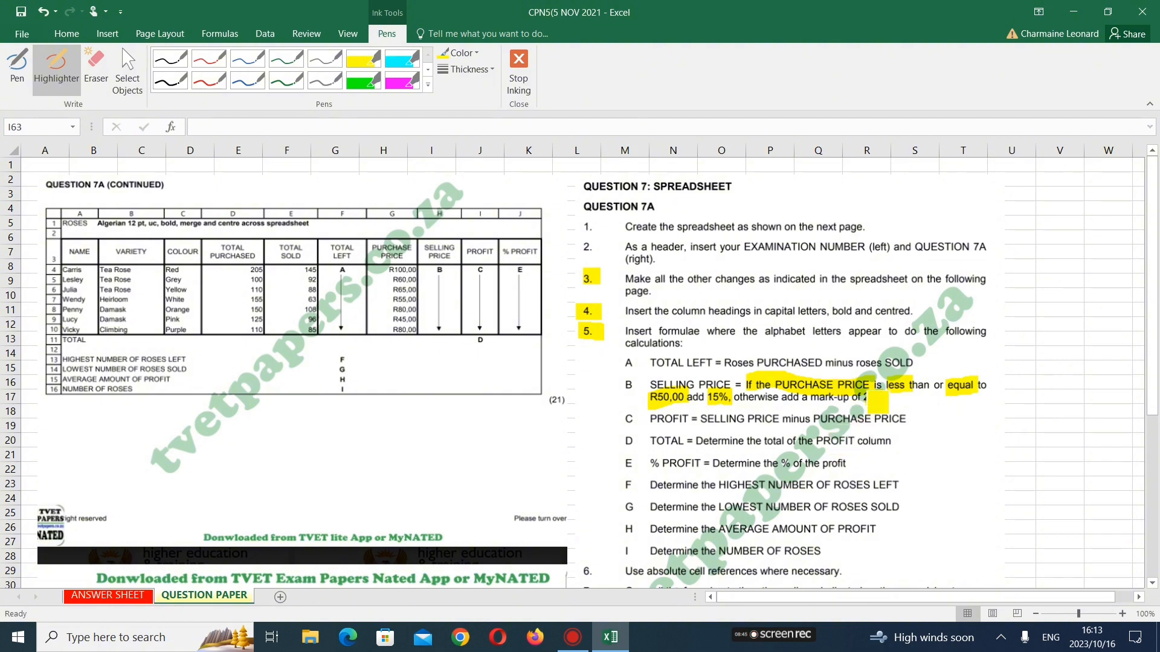
pyautogui.moveTo(890, 400); pyautogui.dragTo(879, 400)
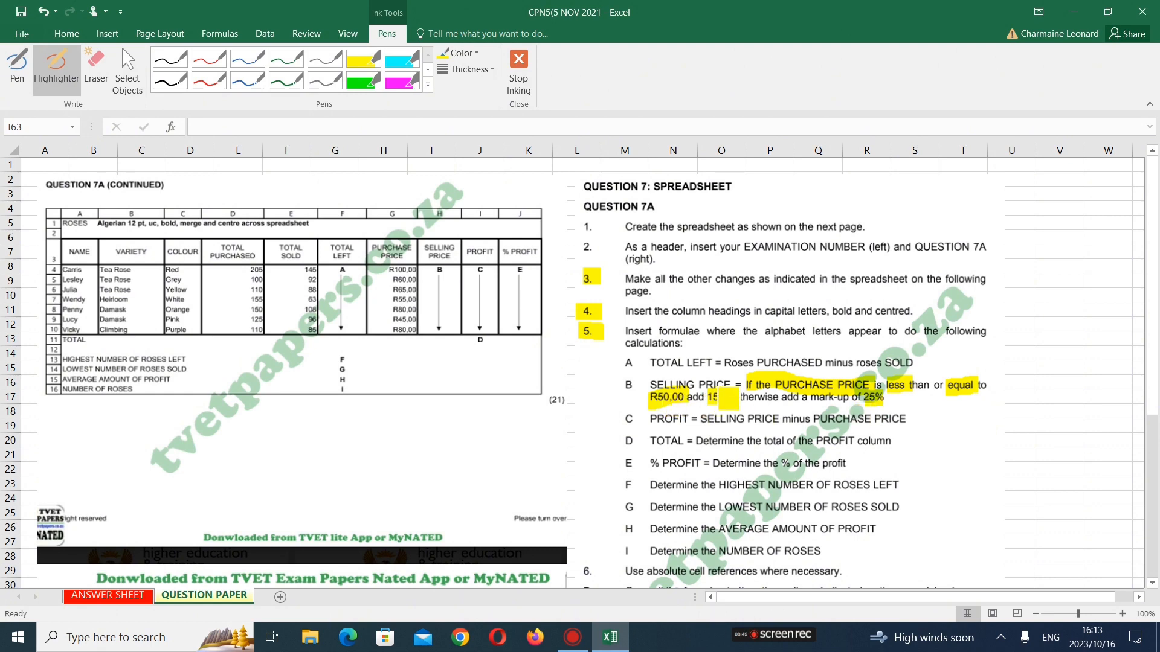
pyautogui.moveTo(708, 399); pyautogui.dragTo(731, 399)
pyautogui.click(137, 600)
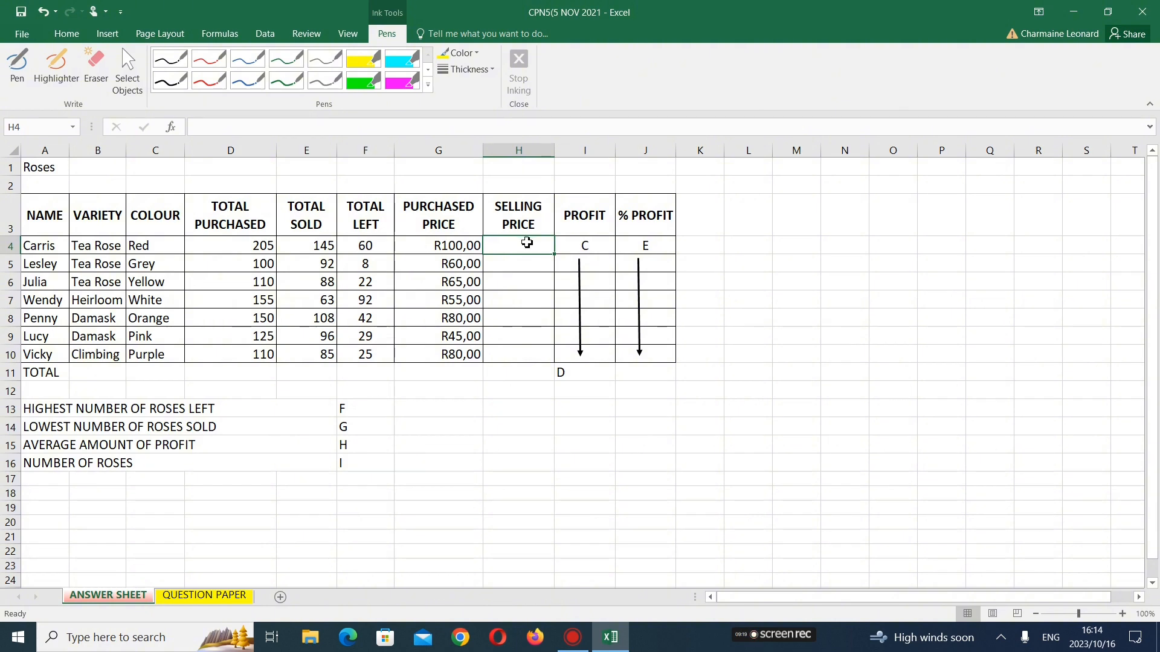
# Insert an IF function in SELLING PRICE cell H4 and set its logical test to G4<=50
pyautogui.write('=')
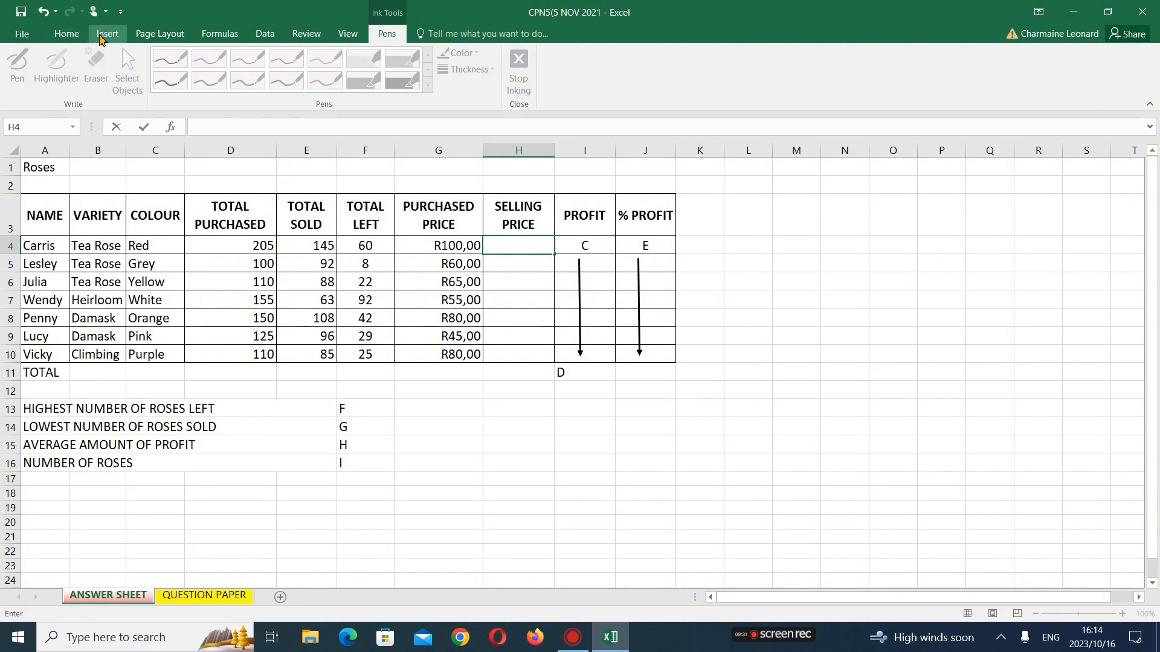
pyautogui.click(235, 37)
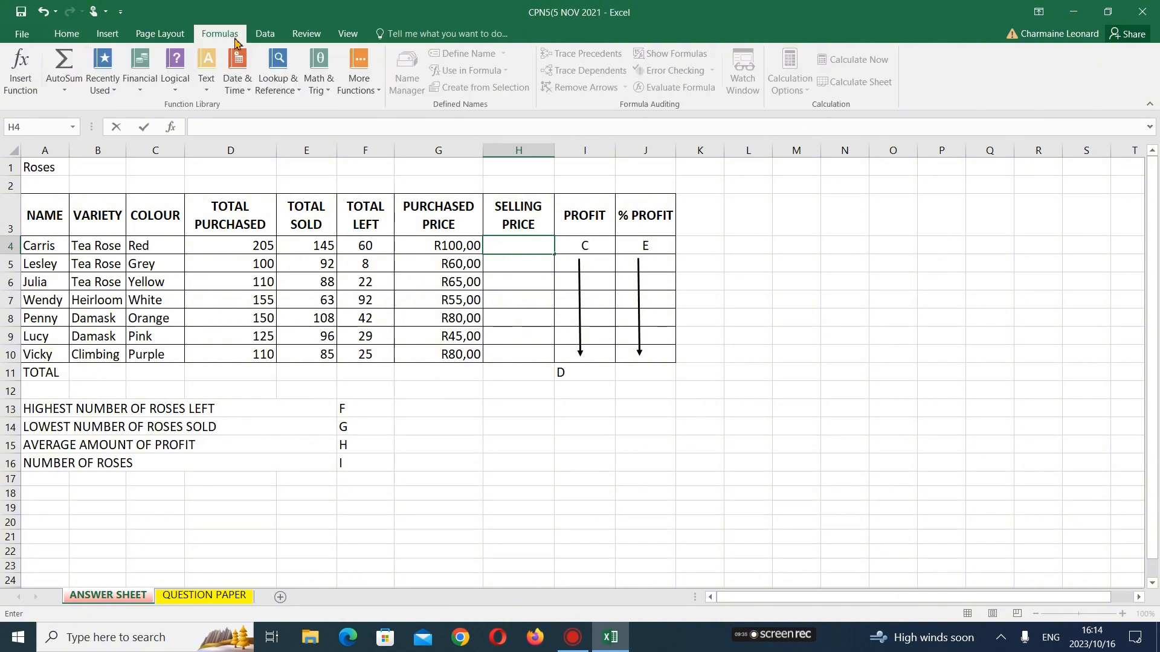
pyautogui.click(173, 87)
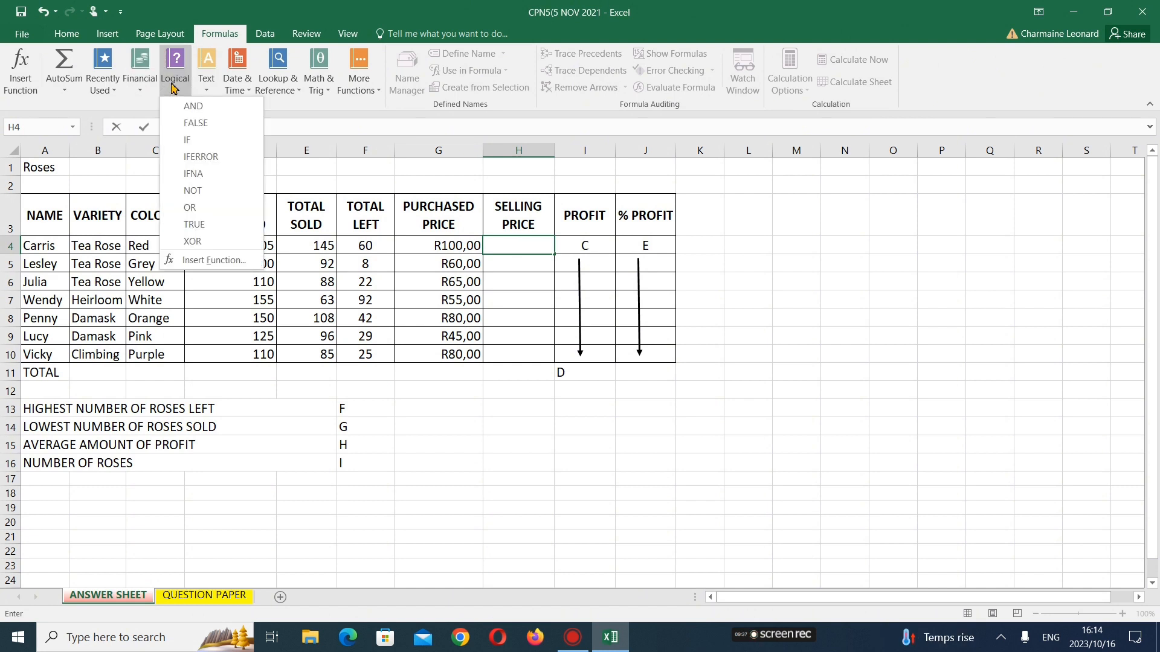
pyautogui.click(184, 140)
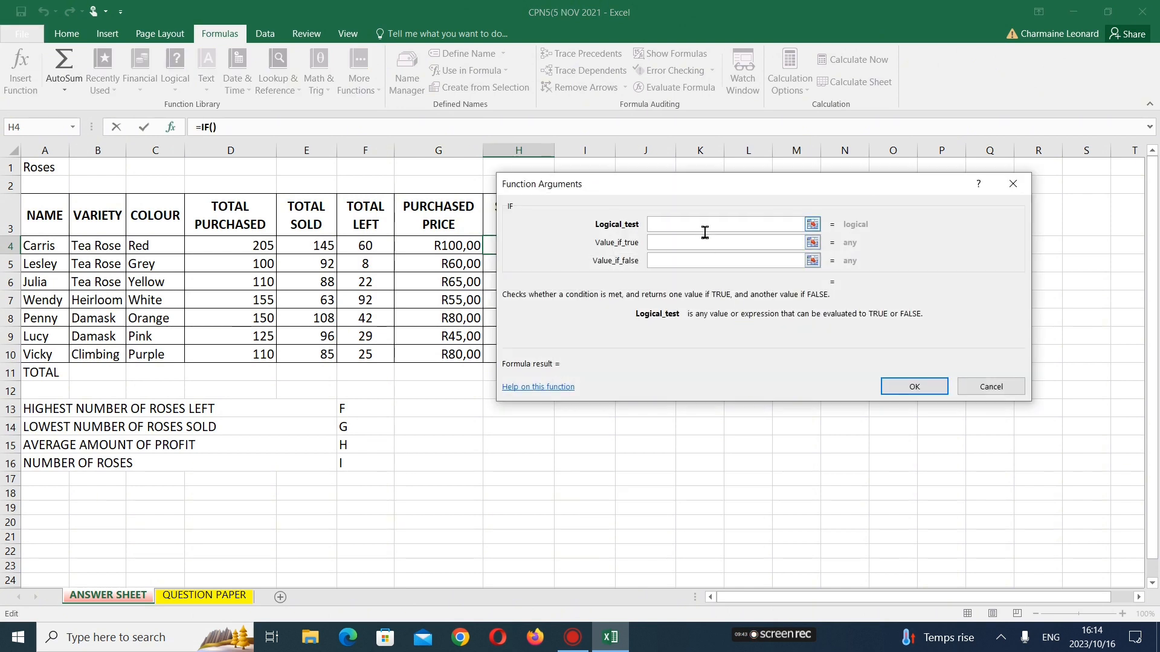
pyautogui.moveTo(730, 184); pyautogui.dragTo(628, 336)
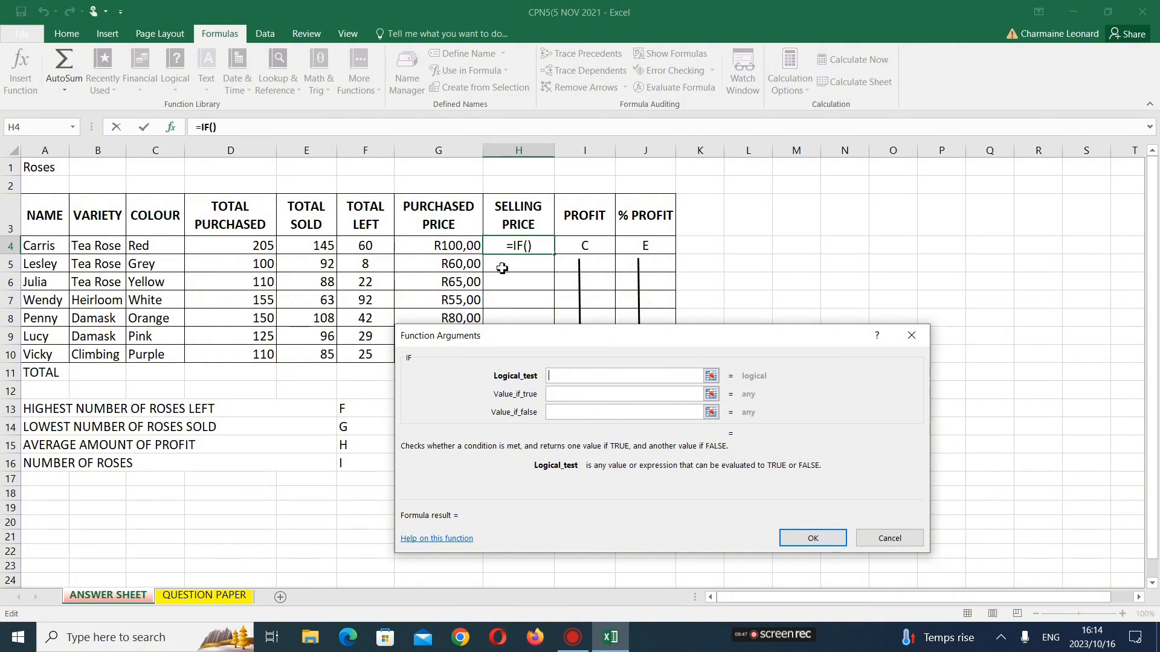
pyautogui.click(462, 247)
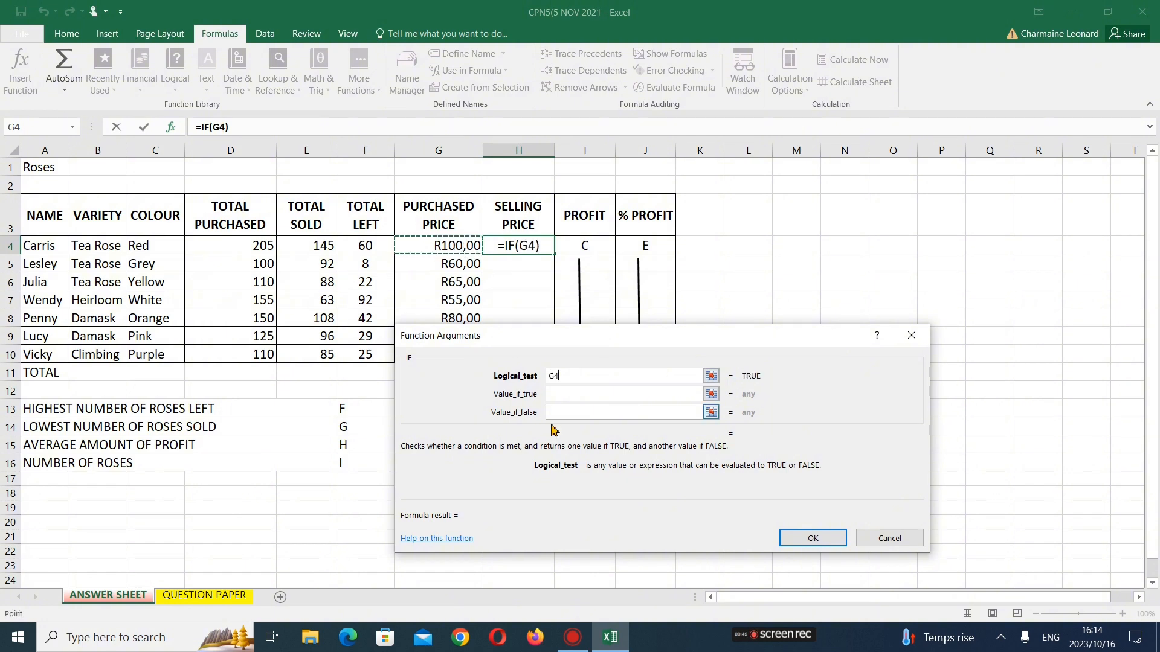
pyautogui.write('<')
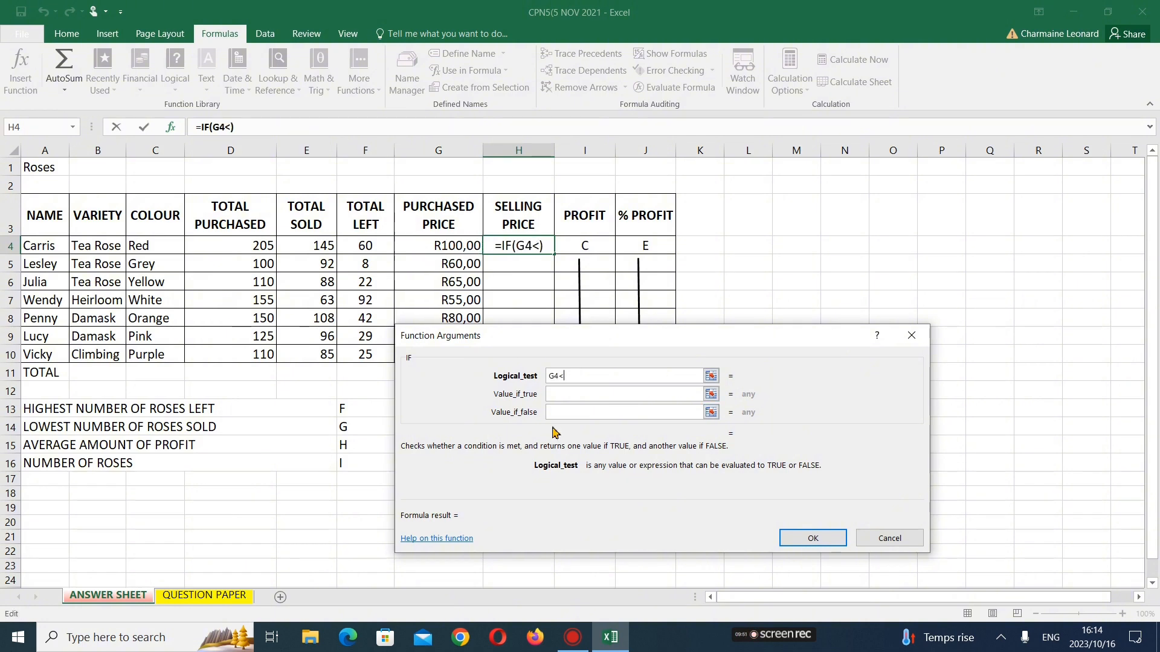
pyautogui.write('=')
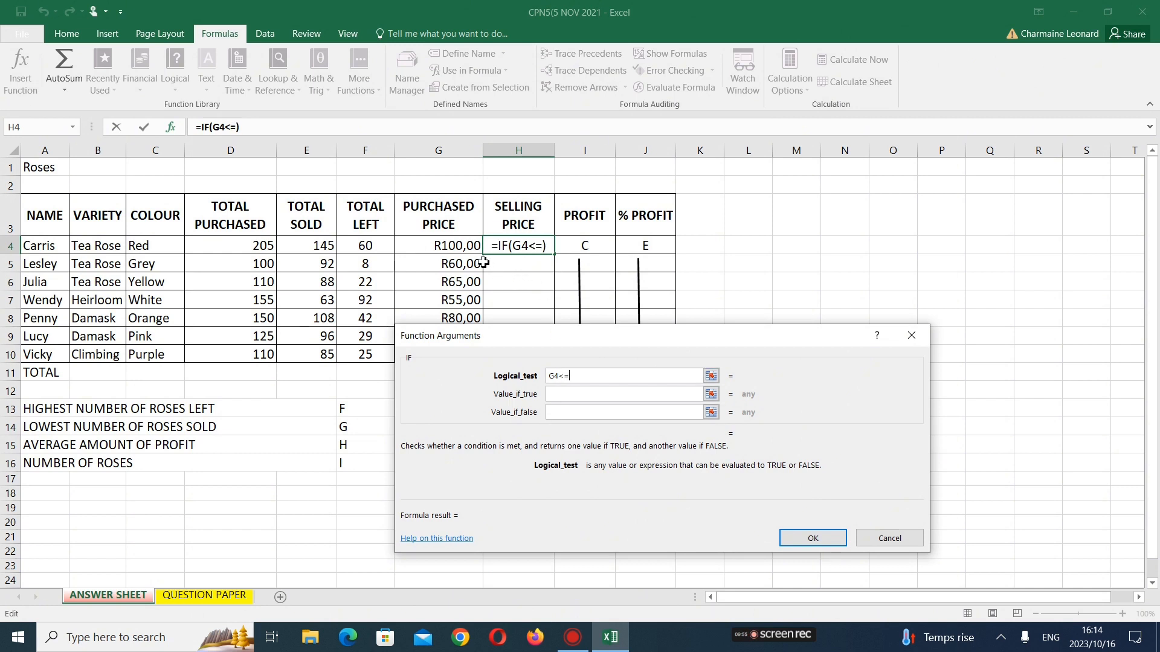
pyautogui.write('50')
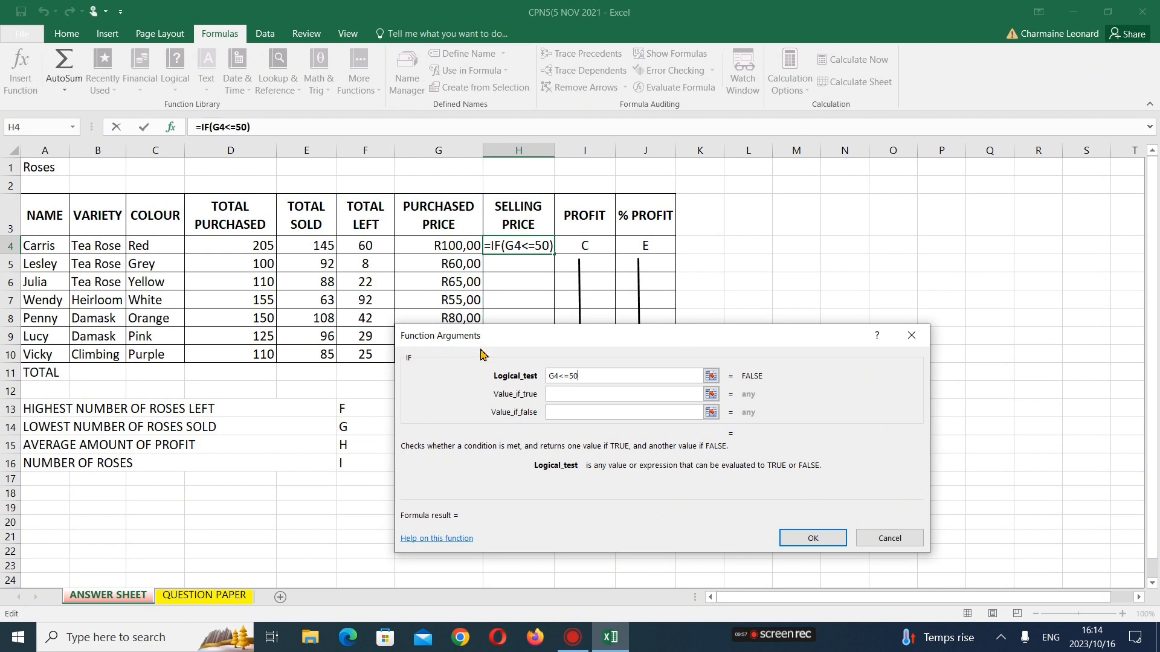
# Set the IF function's value if true to (G4*15%)+G4
pyautogui.click(559, 394)
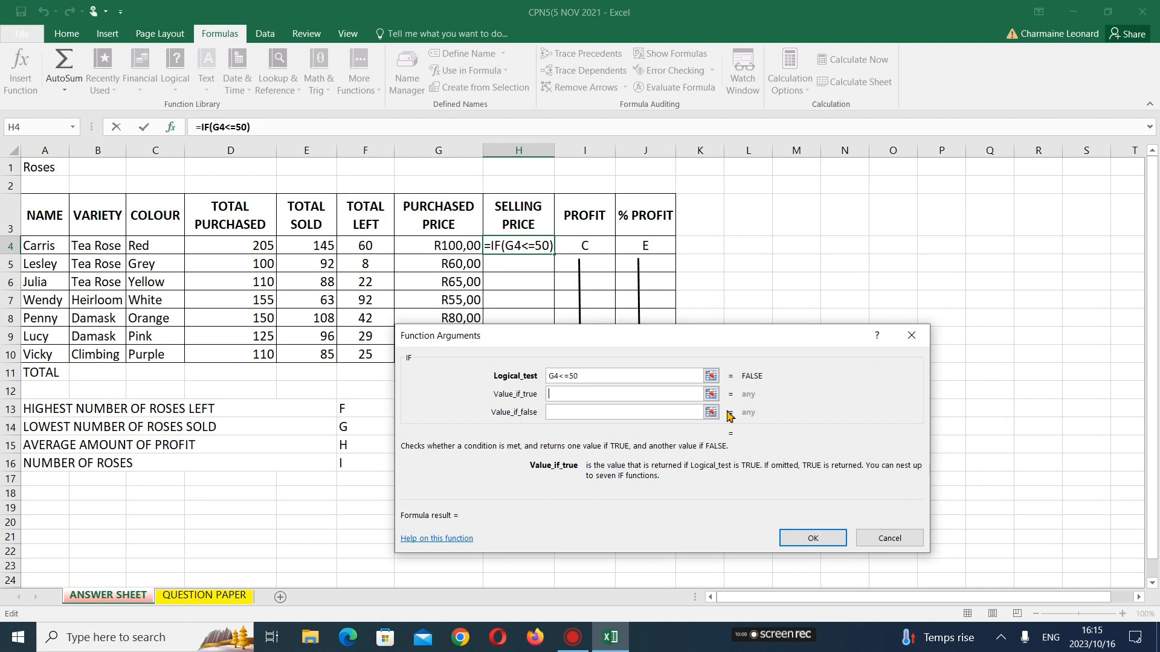
pyautogui.write('(')
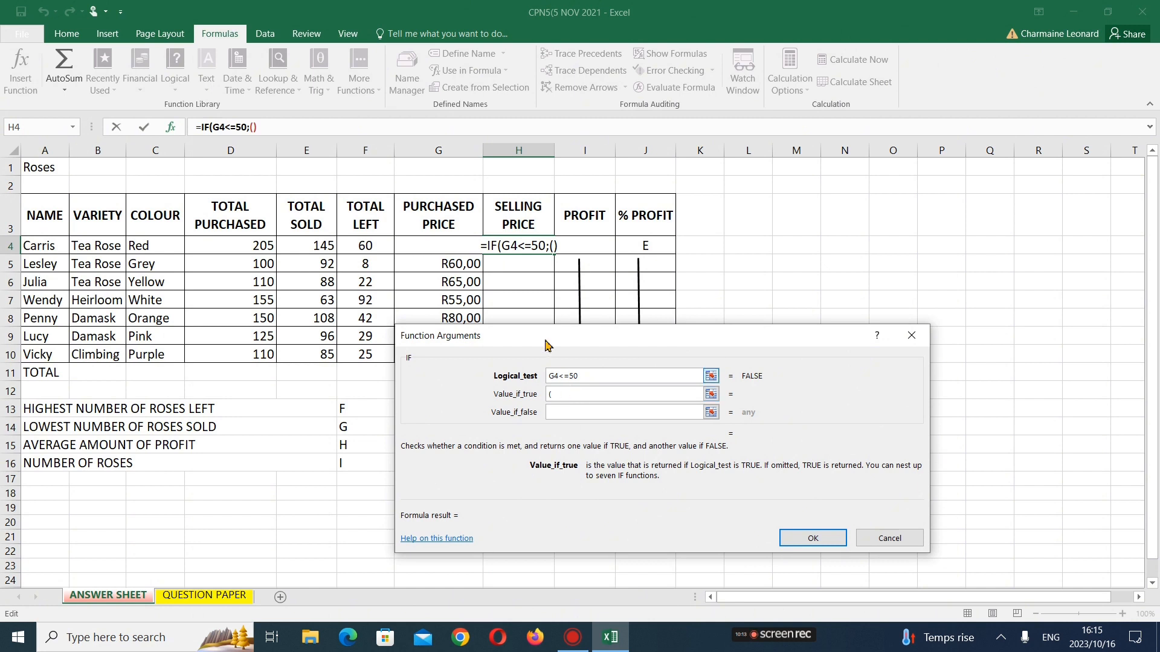
pyautogui.click(442, 243)
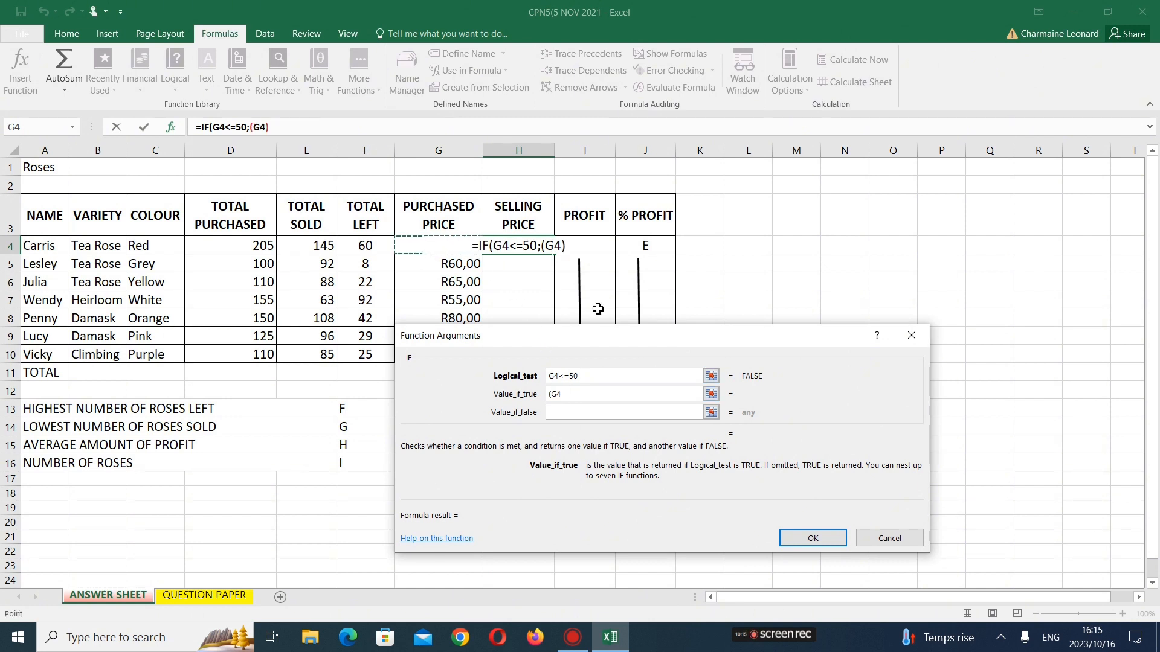
pyautogui.write('*')
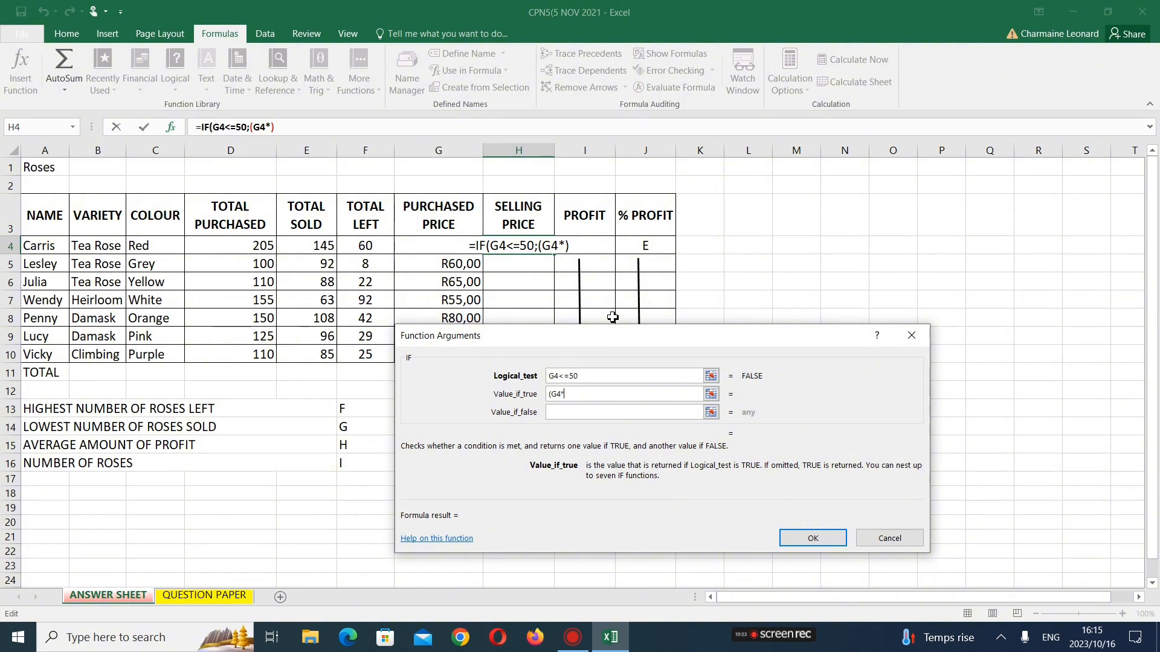
pyautogui.write('15')
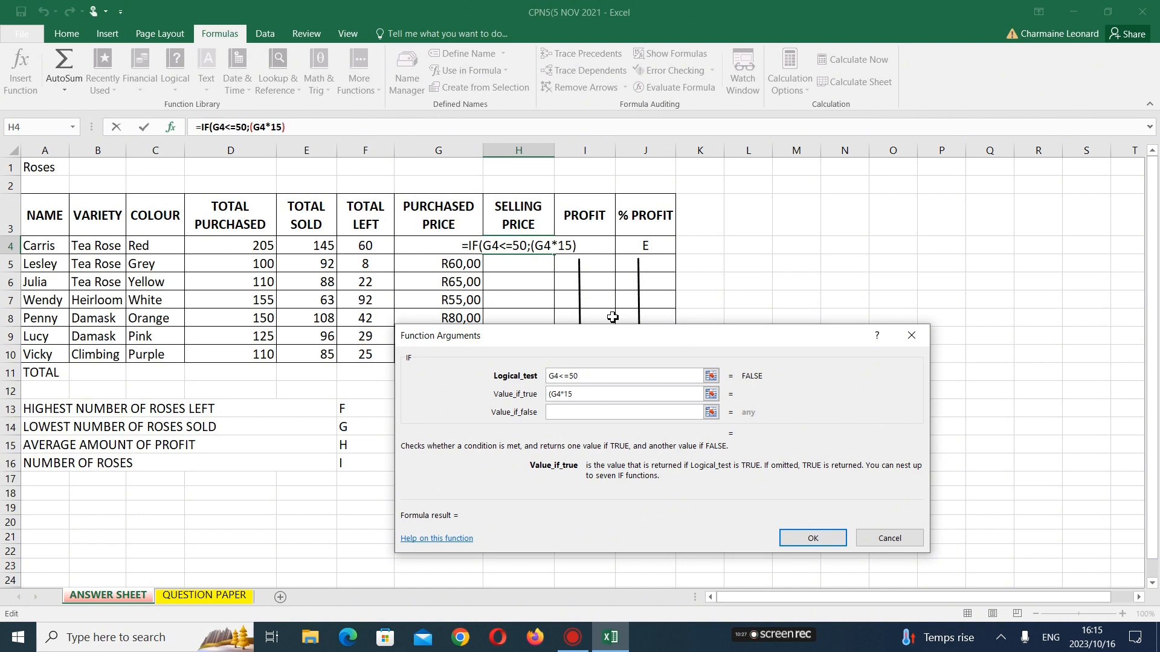
pyautogui.write('%')
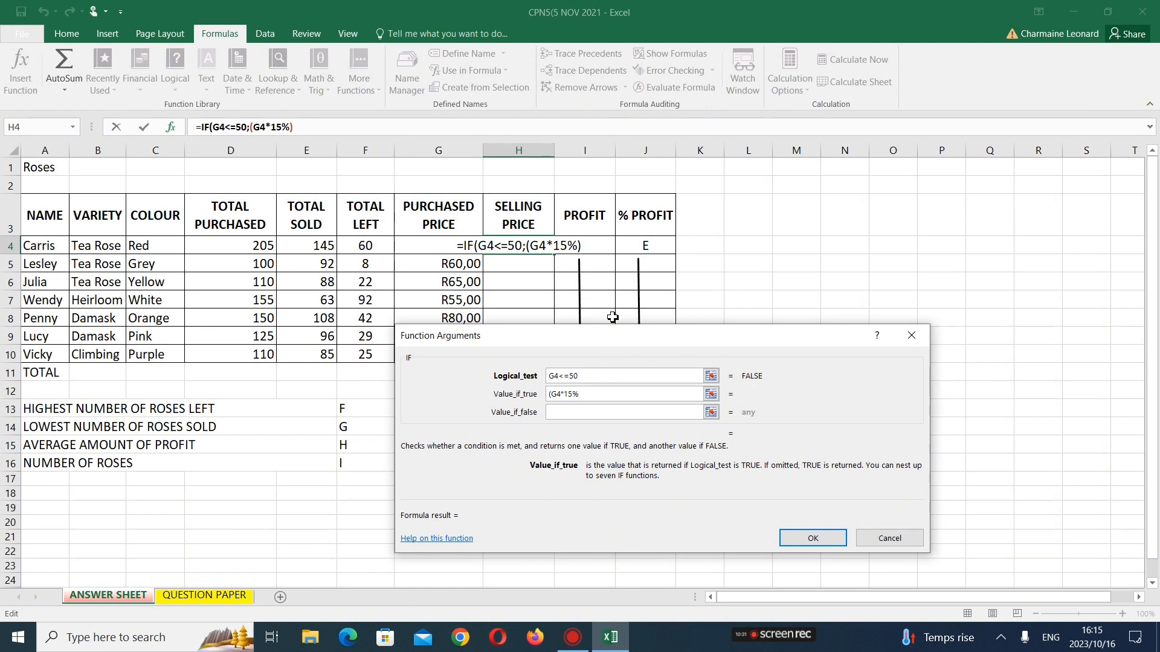
pyautogui.write(')')
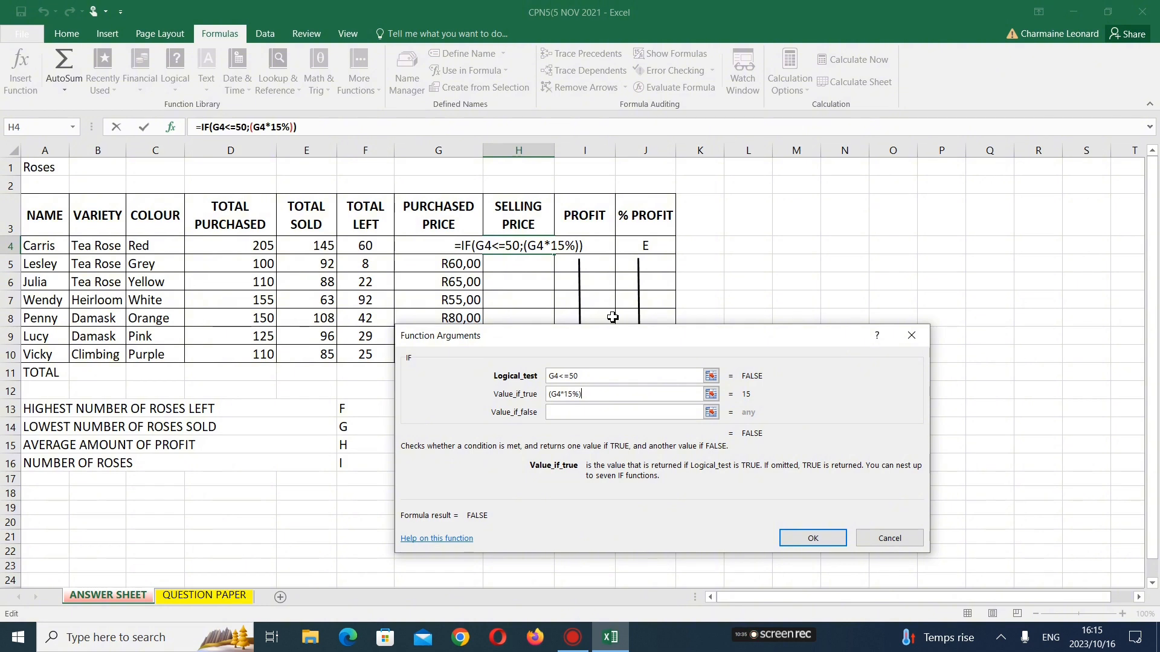
pyautogui.write('+')
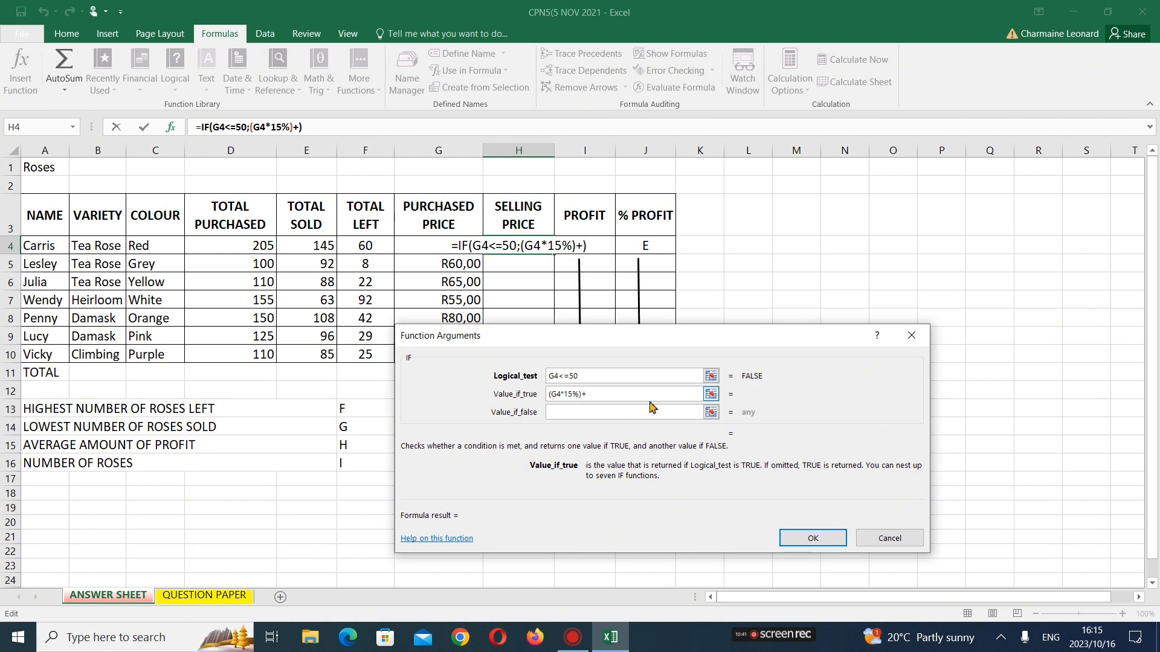
pyautogui.click(449, 241)
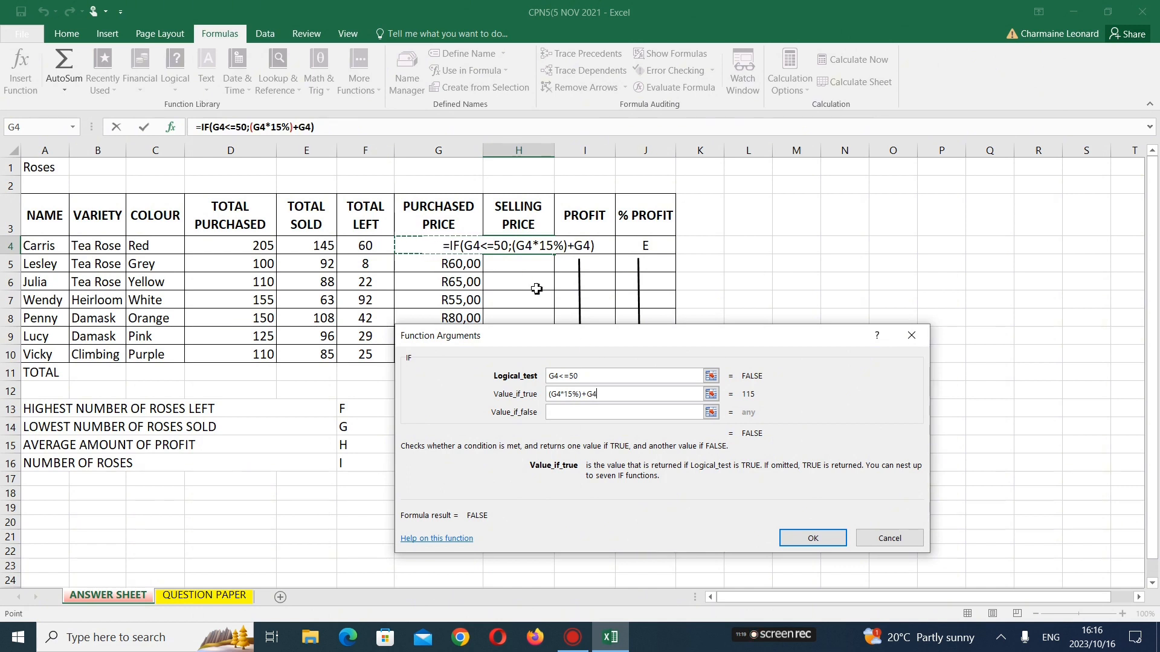
# Set the IF function's value if false to (G4*25%)+G4
pyautogui.click(604, 412)
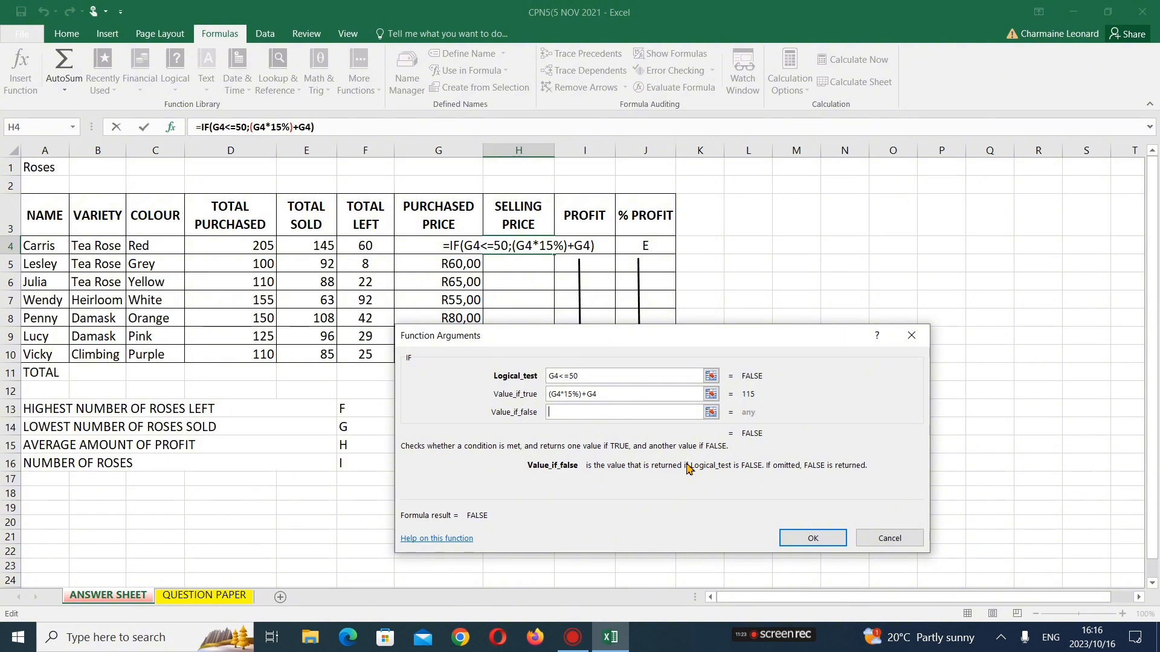
pyautogui.write('(')
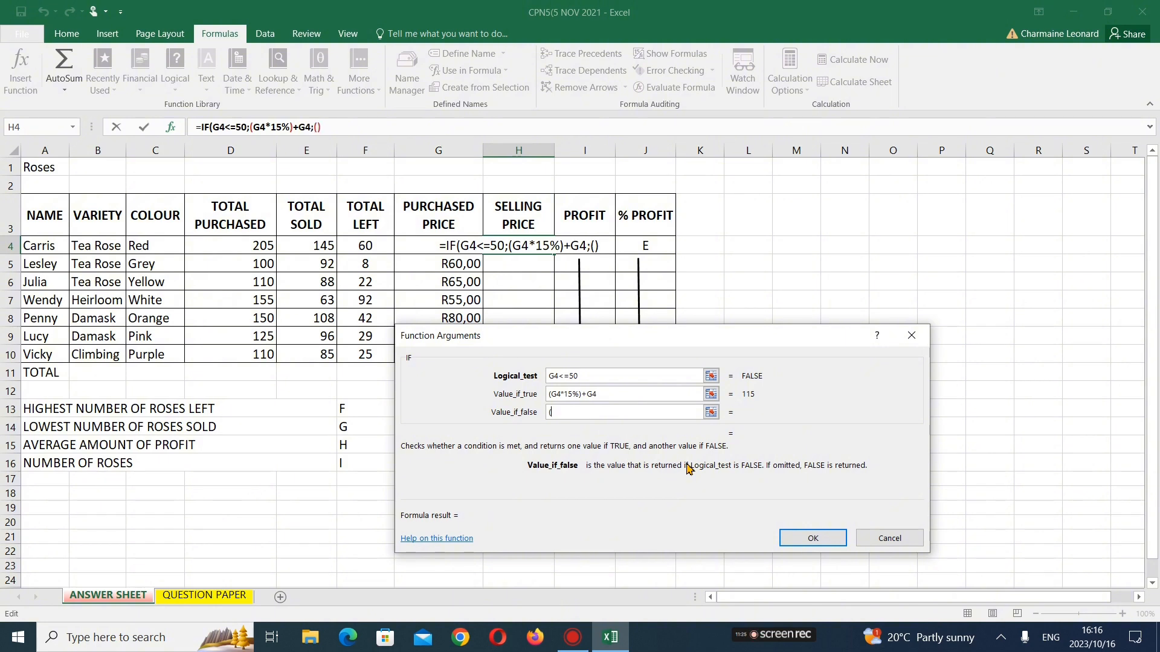
pyautogui.click(439, 245)
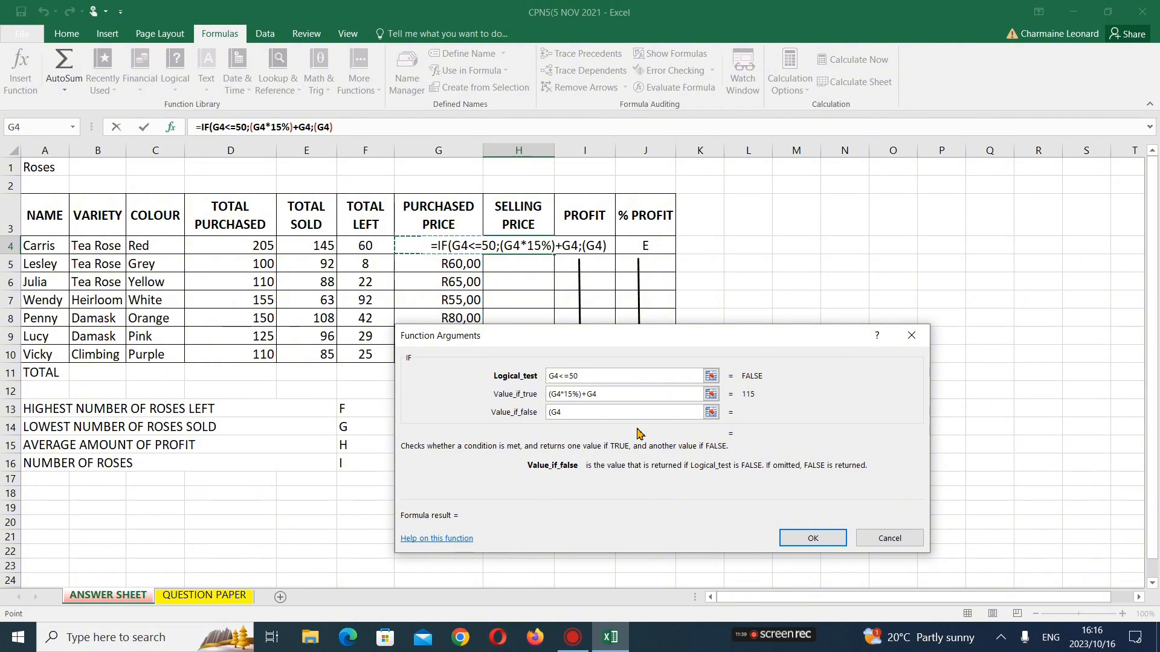
pyautogui.write('*')
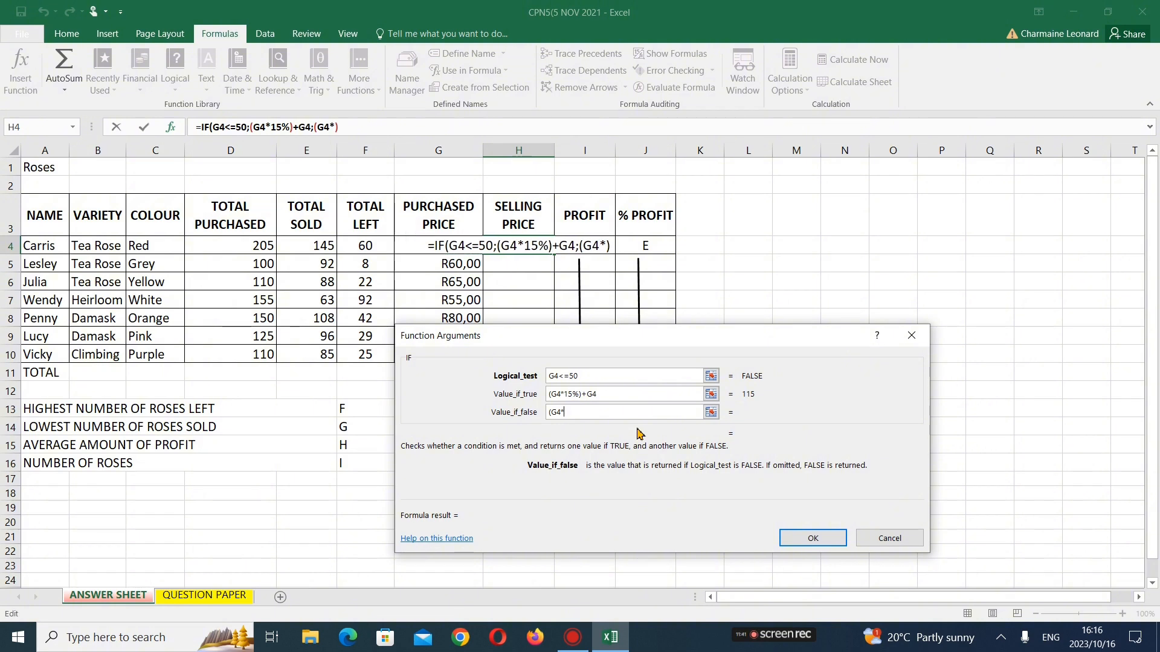
pyautogui.write('25')
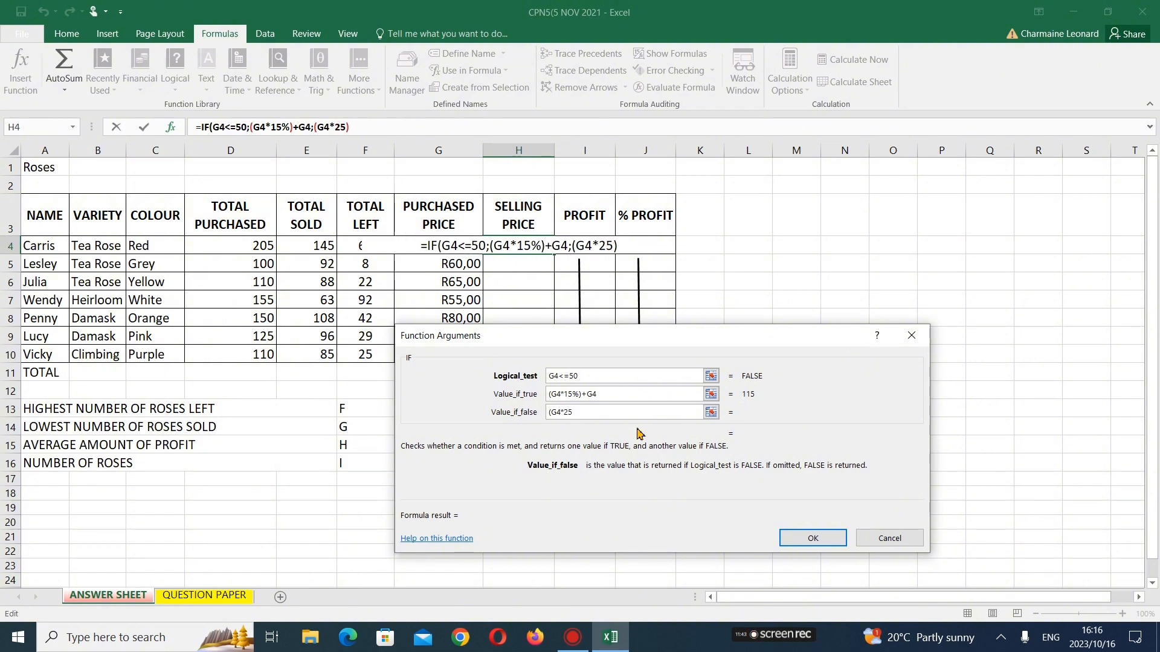
pyautogui.write('%')
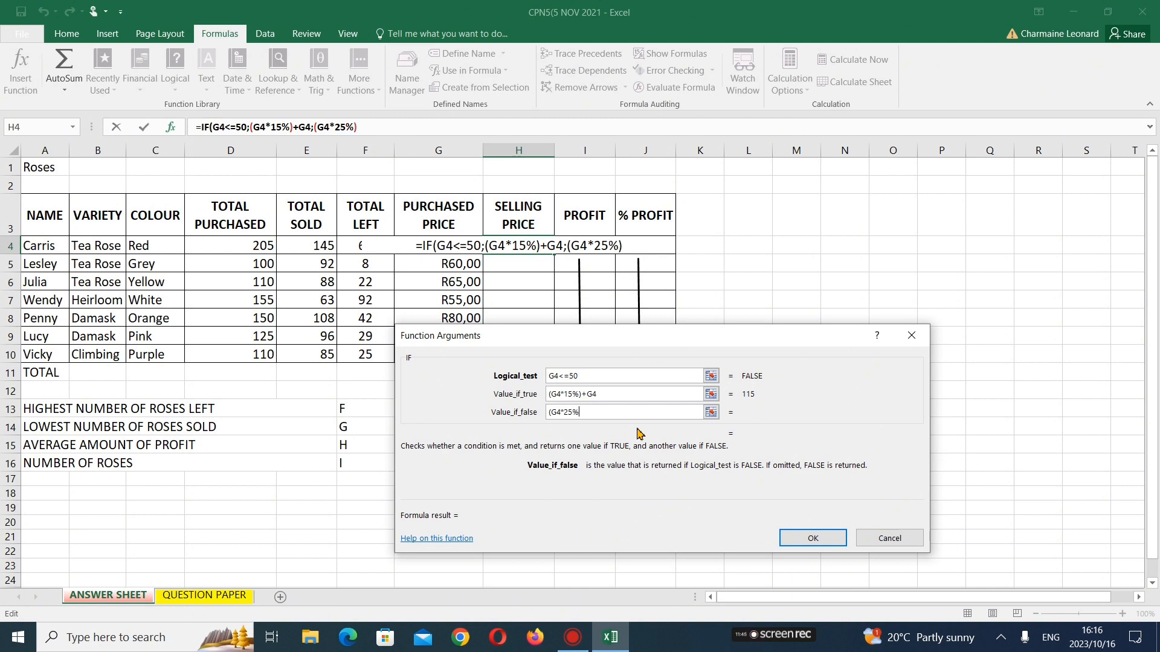
pyautogui.write(')')
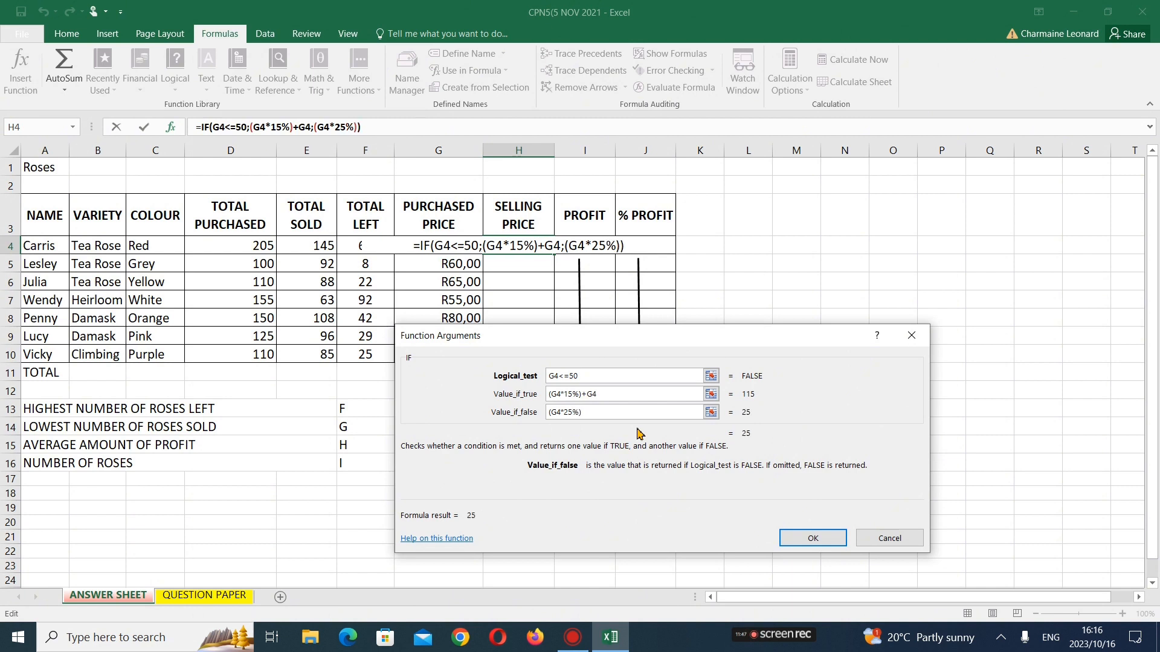
pyautogui.write('+')
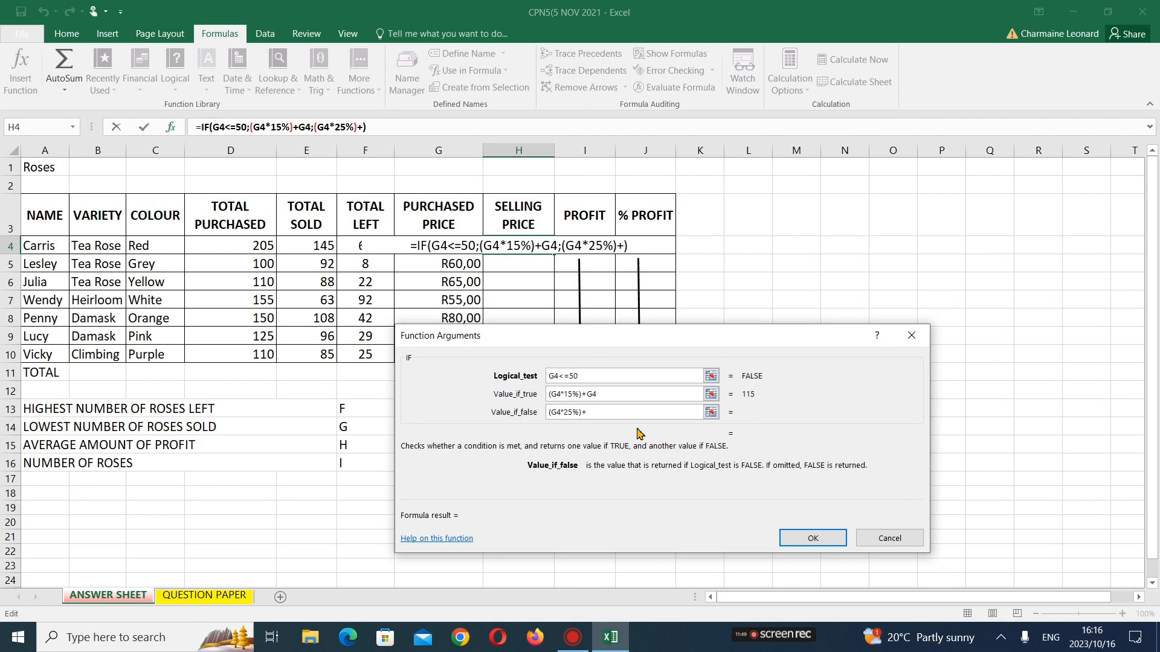
pyautogui.click(453, 246)
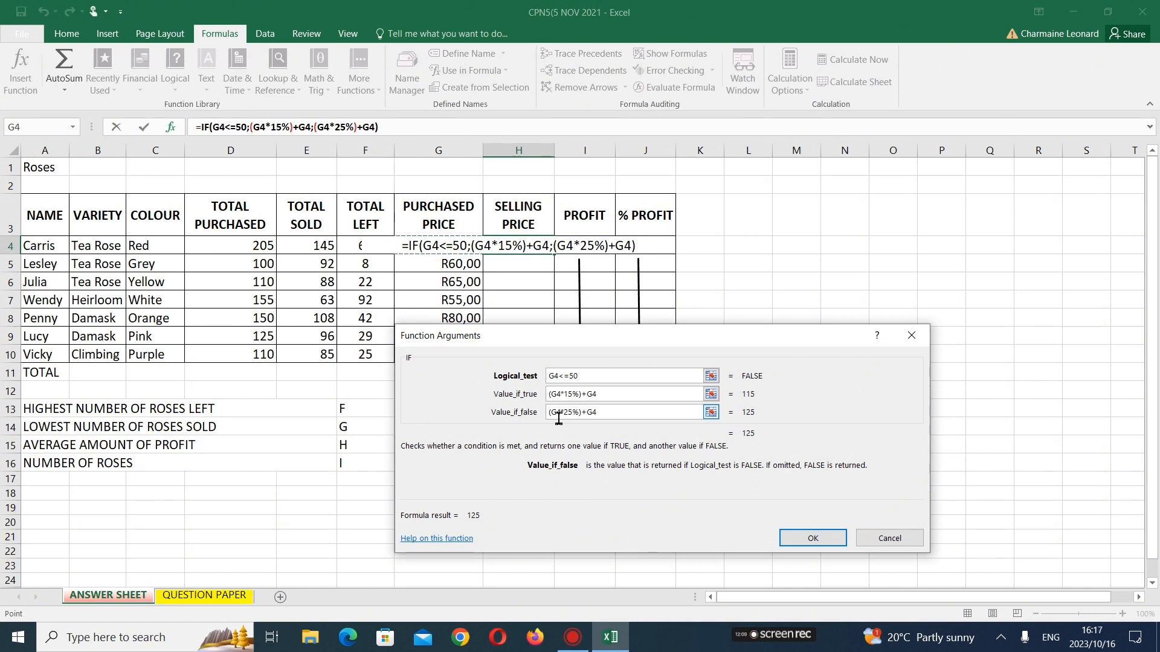
# Confirm the IF formula in H4 and fill it down the SELLING PRICE column to H10
pyautogui.click(616, 394)
pyautogui.click(805, 539)
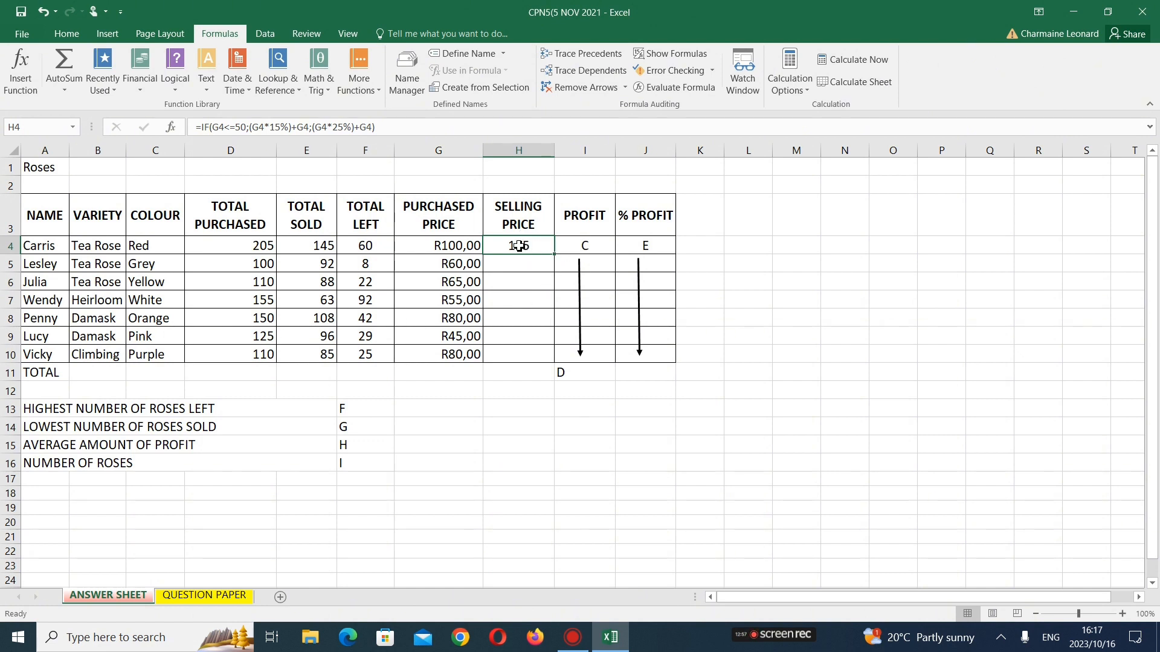
pyautogui.moveTo(557, 253); pyautogui.dragTo(546, 357)
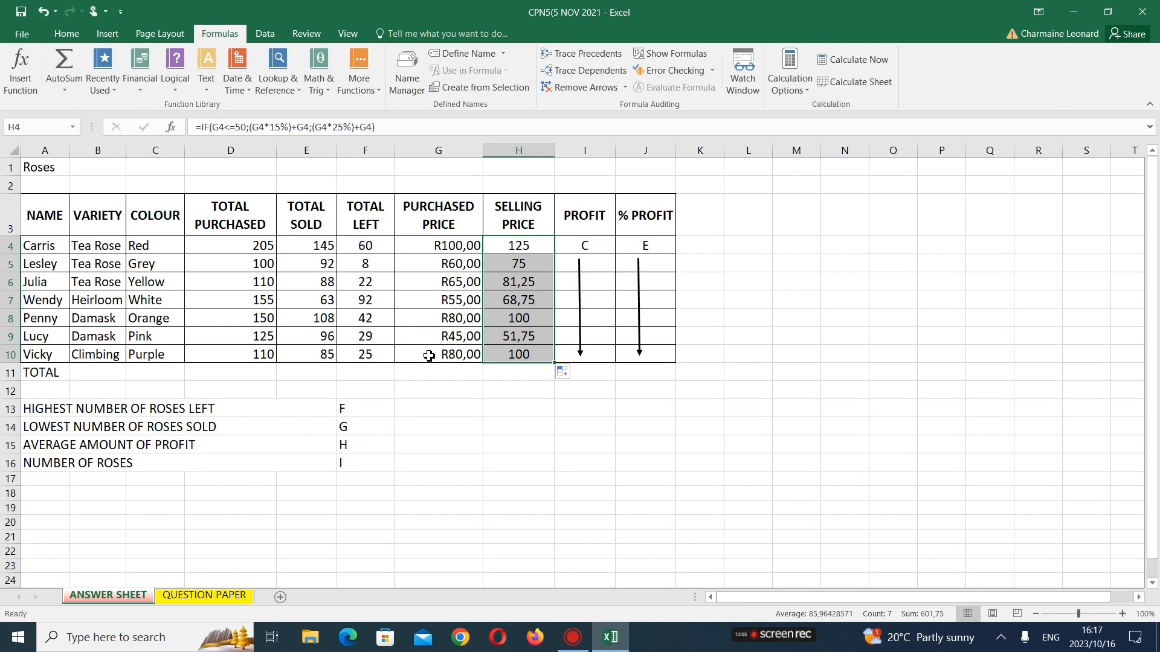
# Check calculation C on the question paper, then clear the placeholder letter from I4 and cut the arrow out of the PROFIT column
pyautogui.click(236, 601)
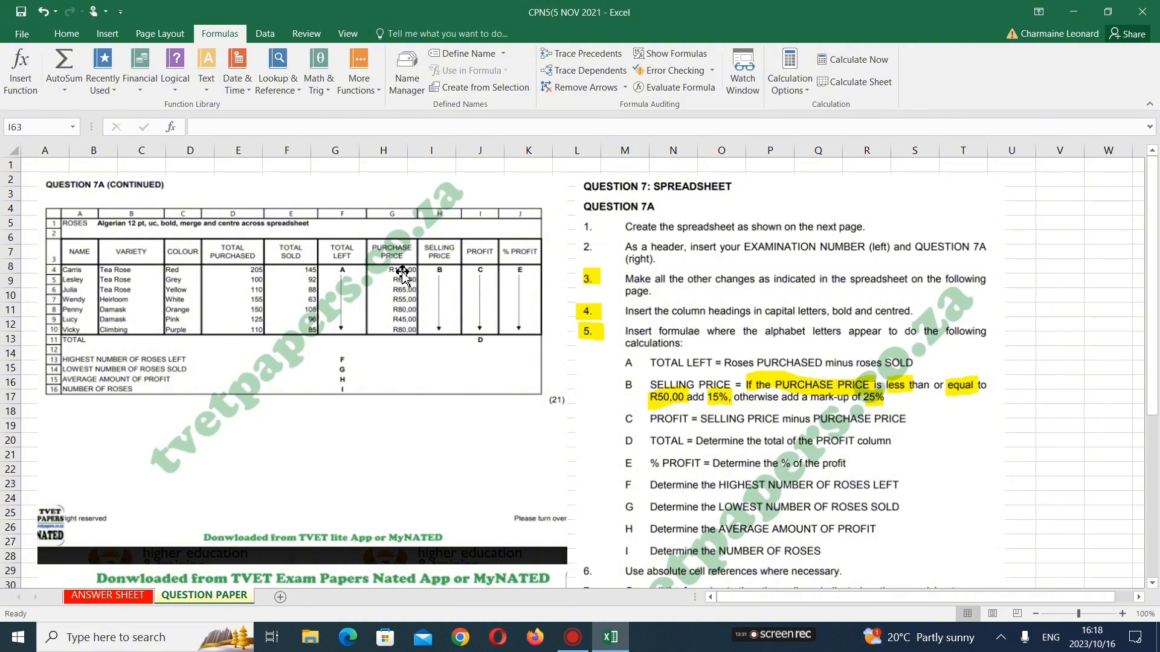
pyautogui.click(87, 596)
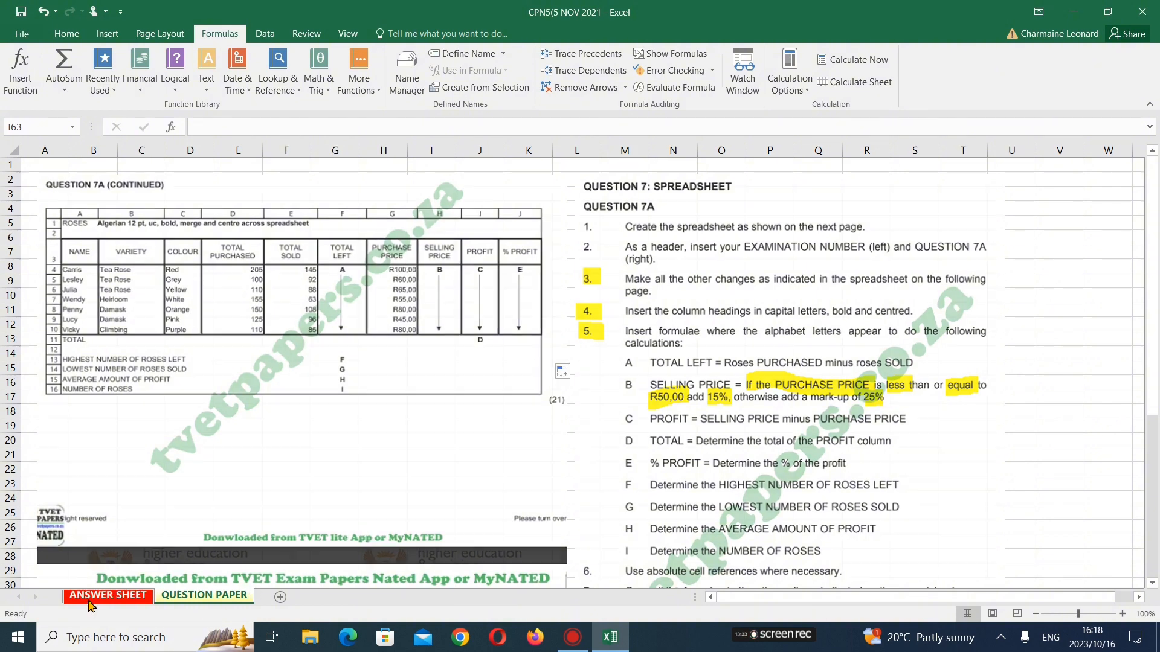
pyautogui.click(580, 246)
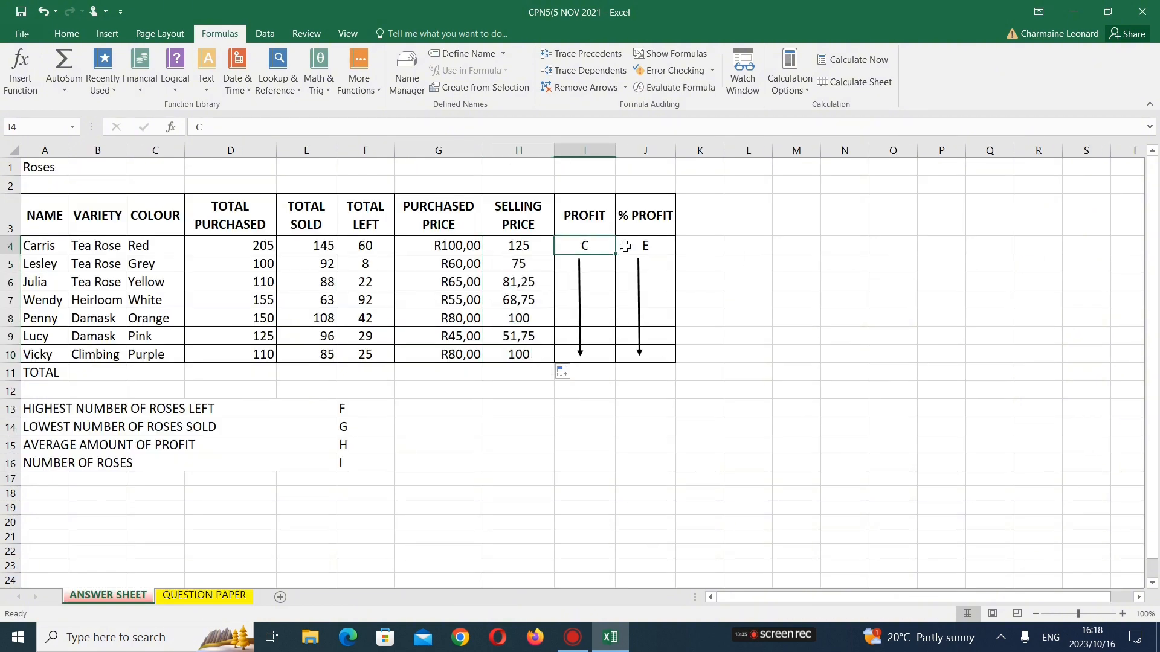
pyautogui.rightClick(584, 300)
pyautogui.click(613, 304)
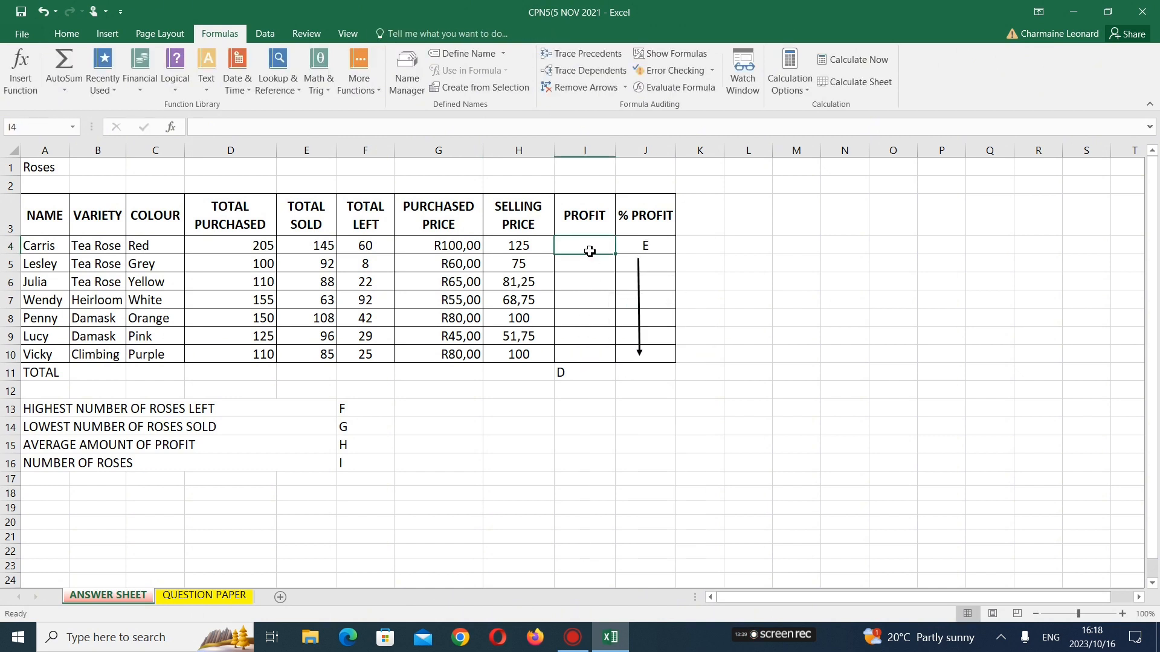
# Enter the formula =H4-G4 in I4 and fill it down the PROFIT column to I10
pyautogui.write('=')
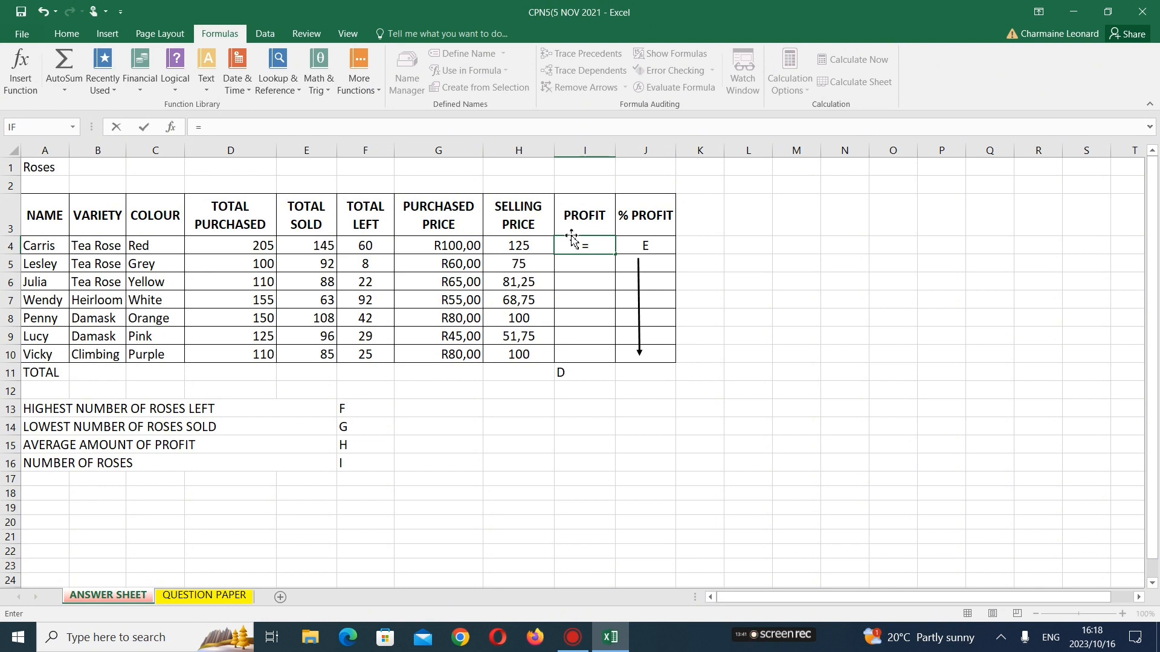
pyautogui.click(538, 245)
pyautogui.write('-')
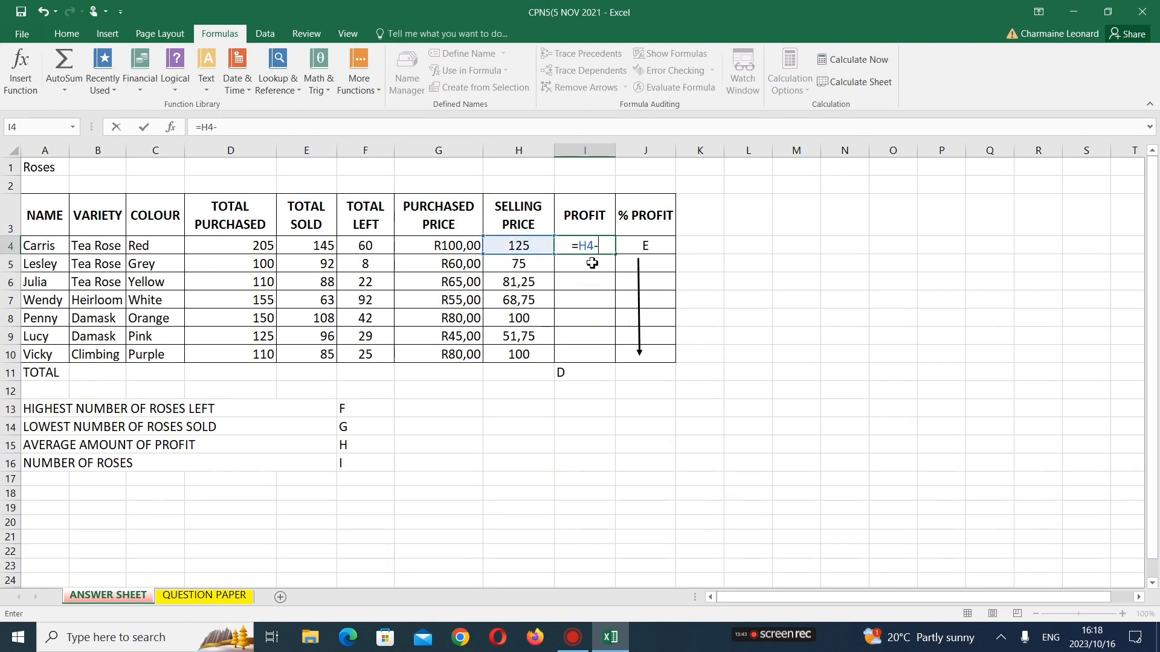
pyautogui.click(419, 247)
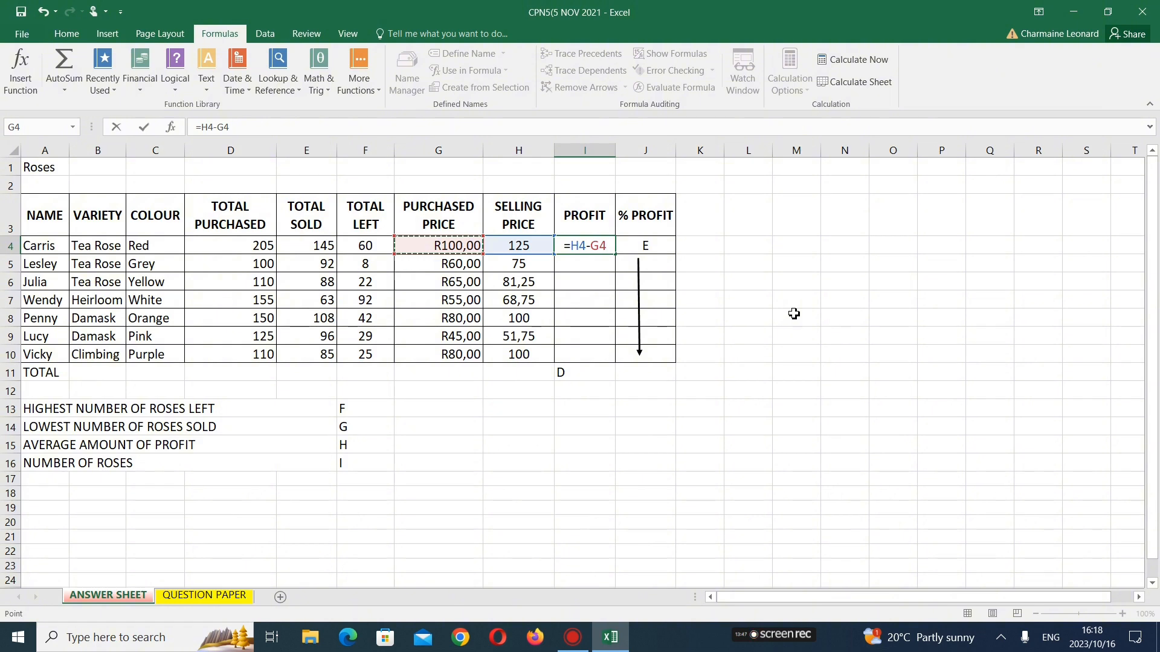
pyautogui.press('Return')
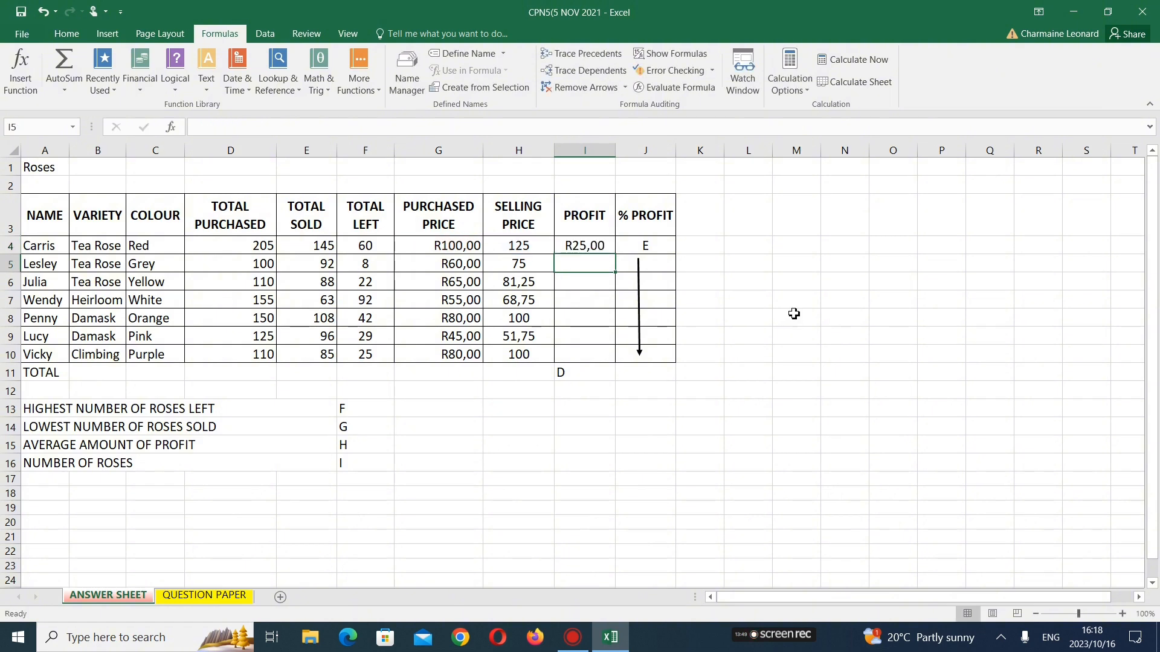
pyautogui.click(604, 247)
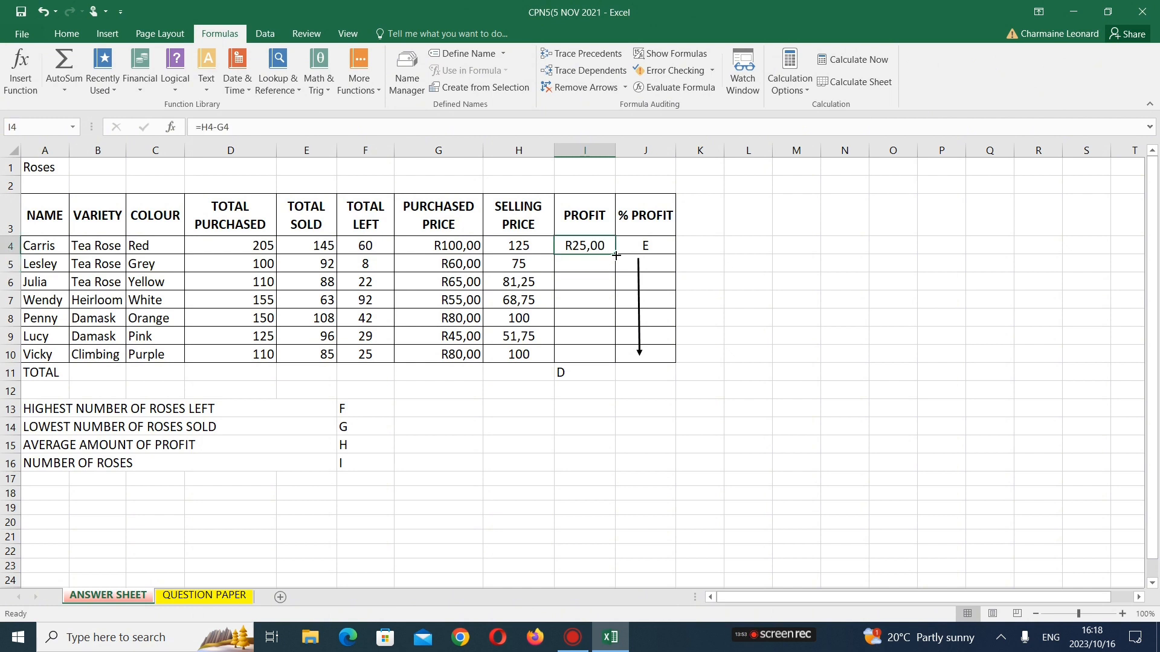
pyautogui.moveTo(615, 255); pyautogui.dragTo(614, 362)
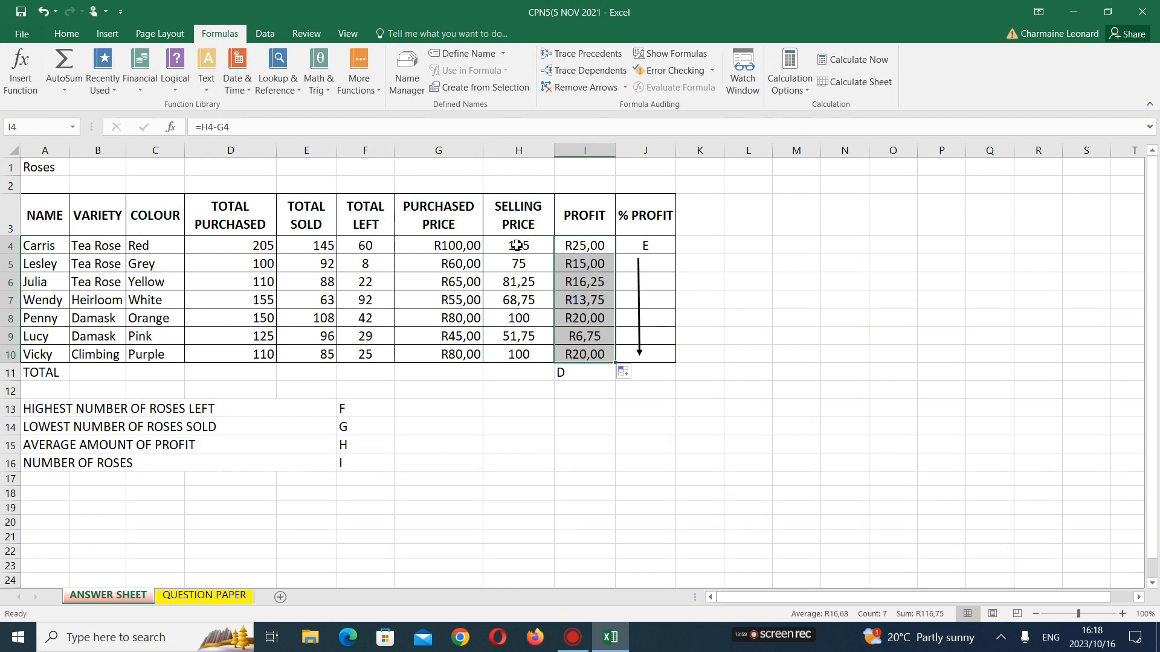
# Format the SELLING PRICE values in H4:H10 as Currency
pyautogui.moveTo(517, 246); pyautogui.dragTo(529, 354)
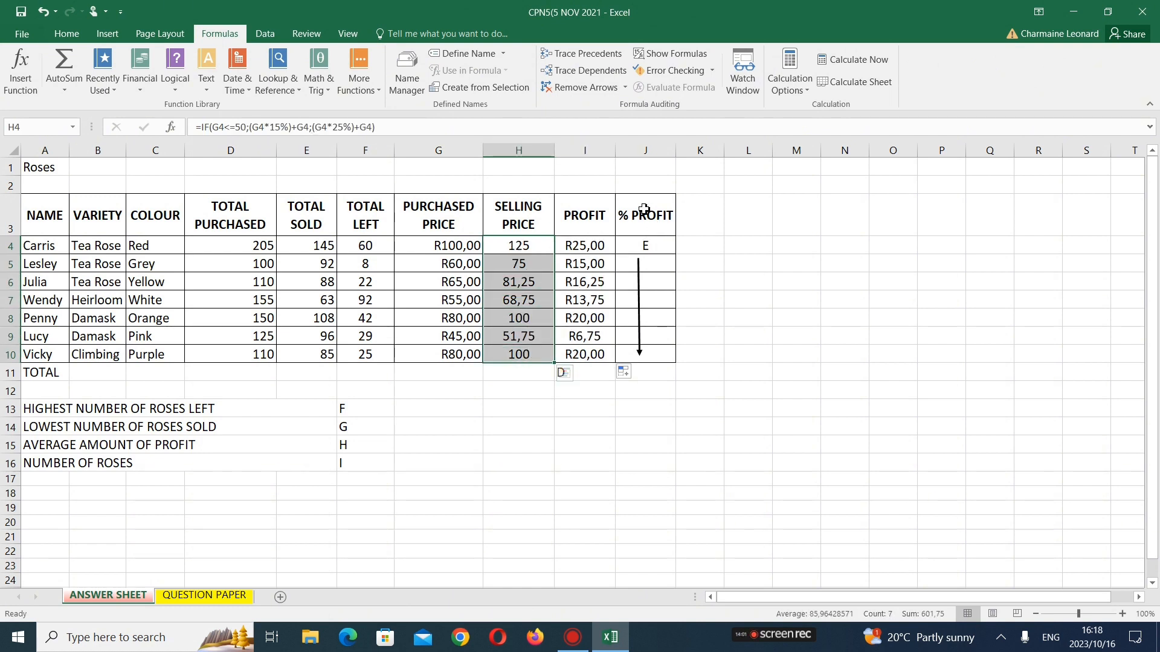
pyautogui.click(66, 33)
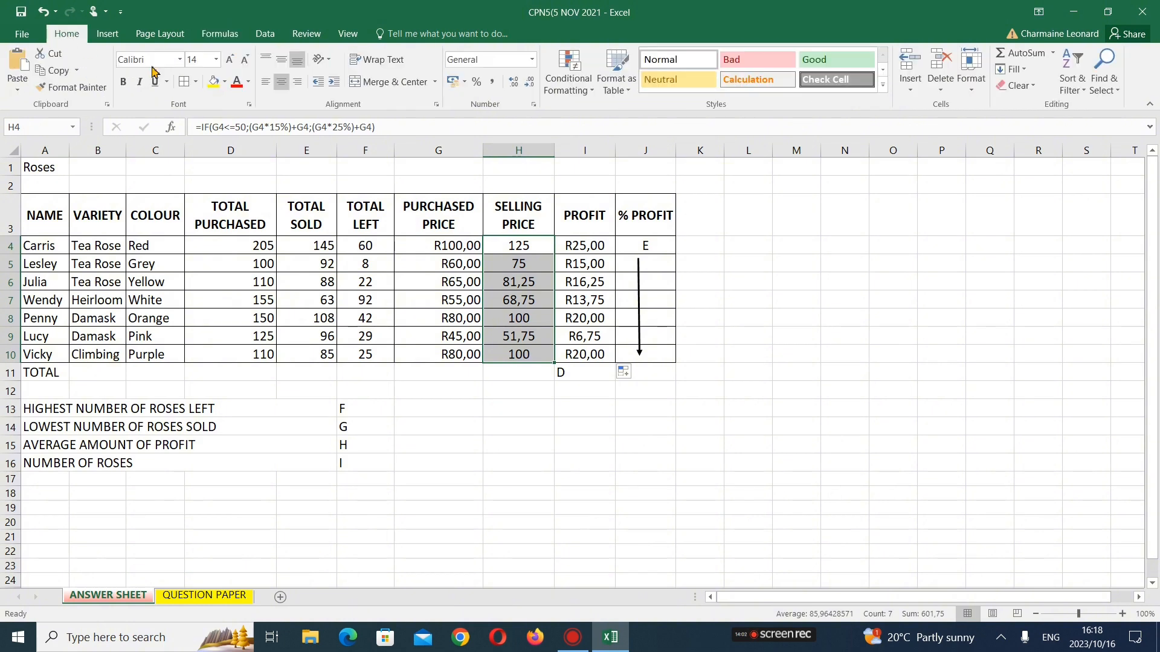
pyautogui.click(532, 59)
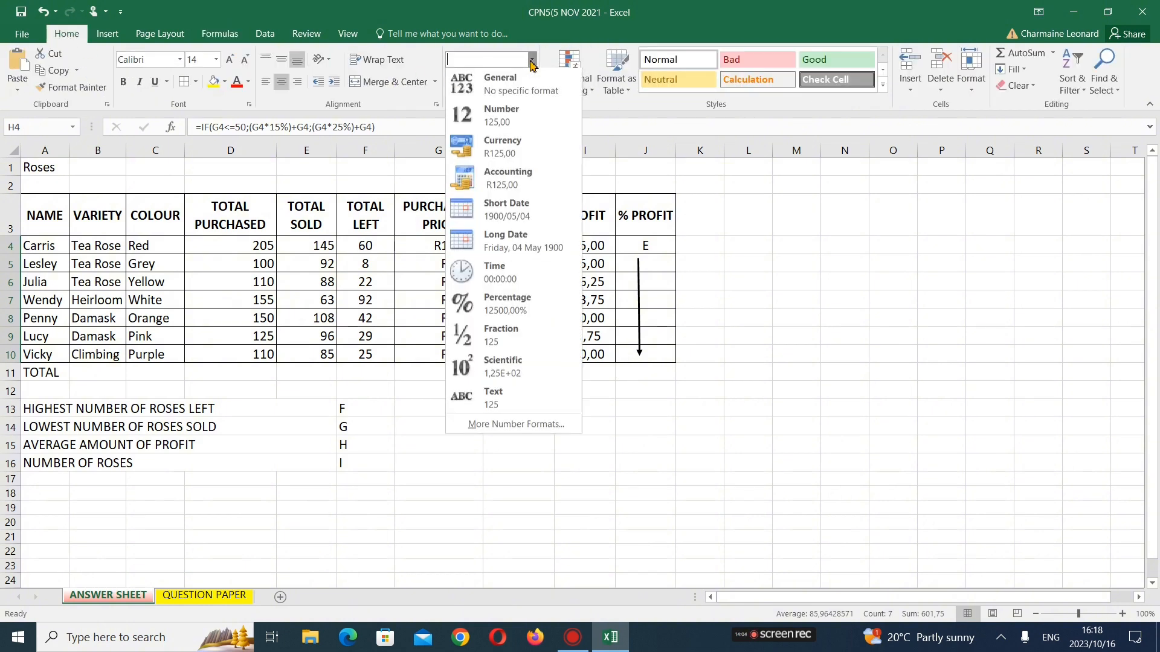
pyautogui.click(530, 147)
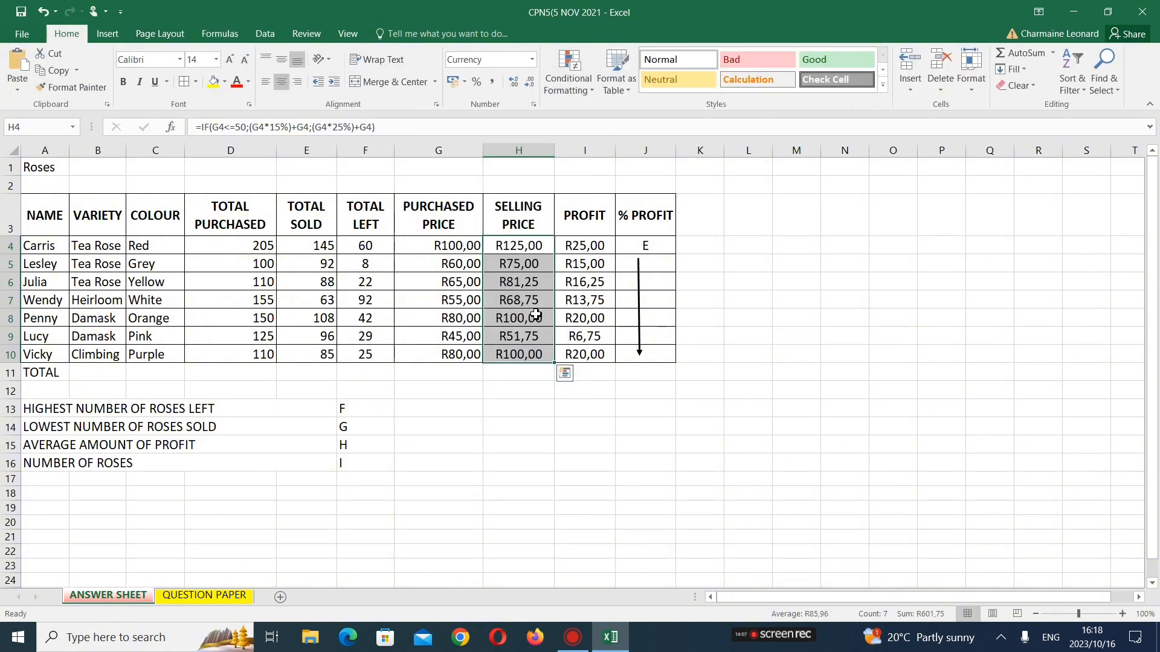
pyautogui.click(593, 282)
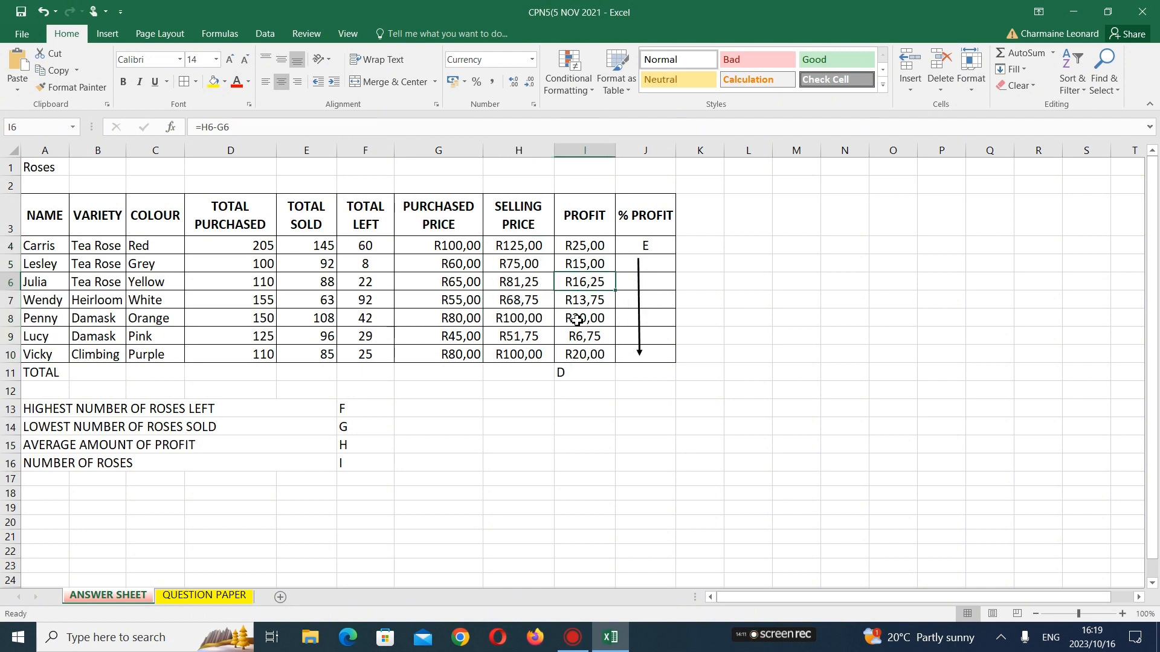
# Highlight in yellow the letters of calculations A, B and C and the table's letter D on the question paper
pyautogui.click(218, 596)
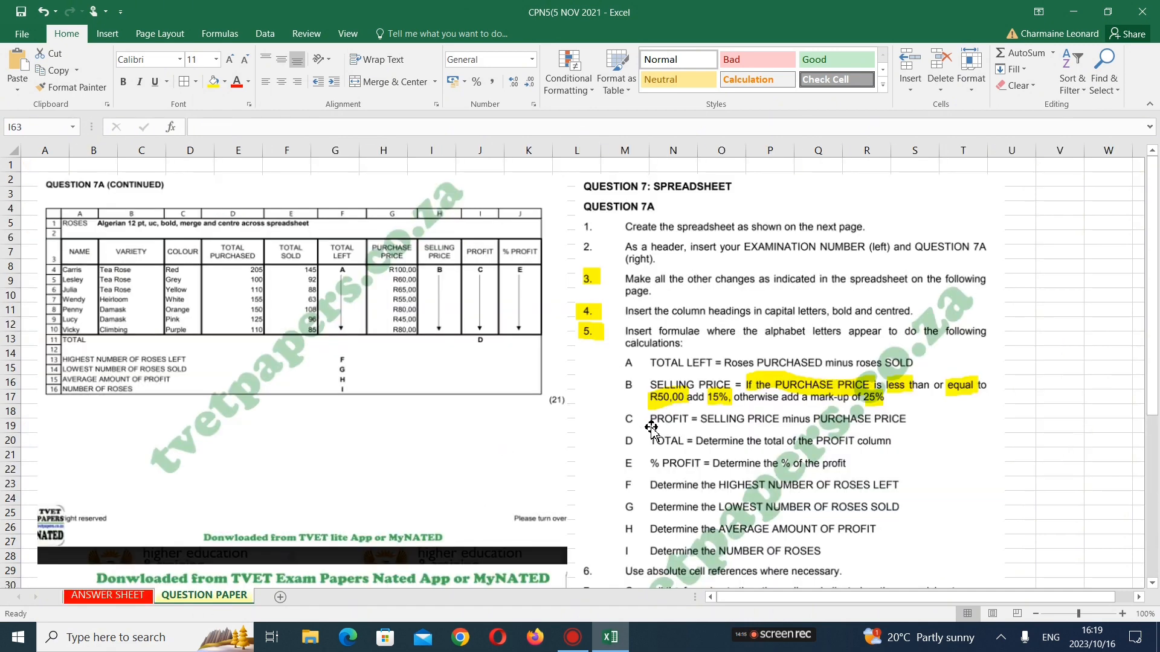
pyautogui.click(307, 38)
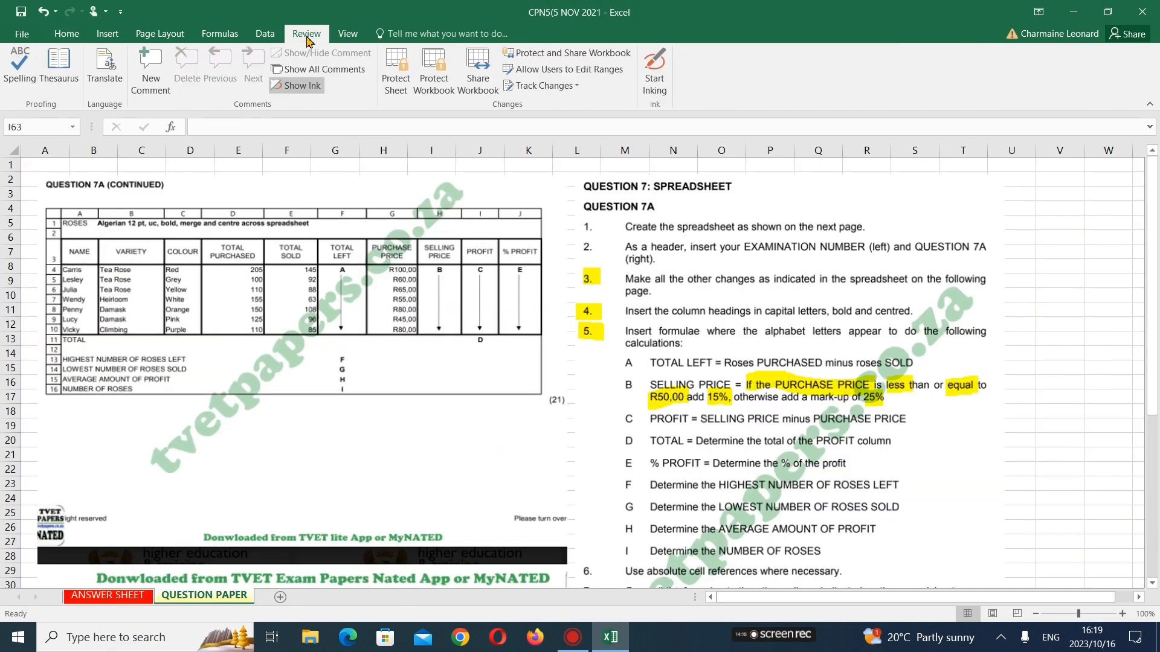
pyautogui.click(655, 67)
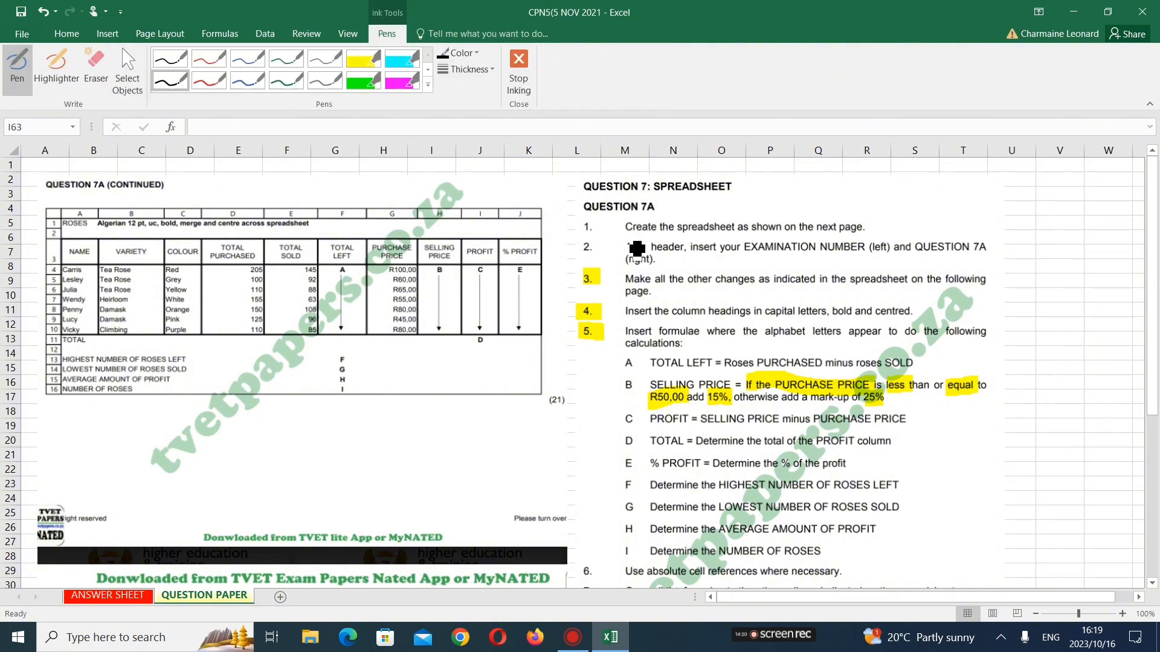
pyautogui.click(57, 67)
pyautogui.moveTo(619, 418)
pyautogui.mouseDown()
pyautogui.moveTo(639, 418)
pyautogui.moveTo(635, 363)
pyautogui.mouseUp()
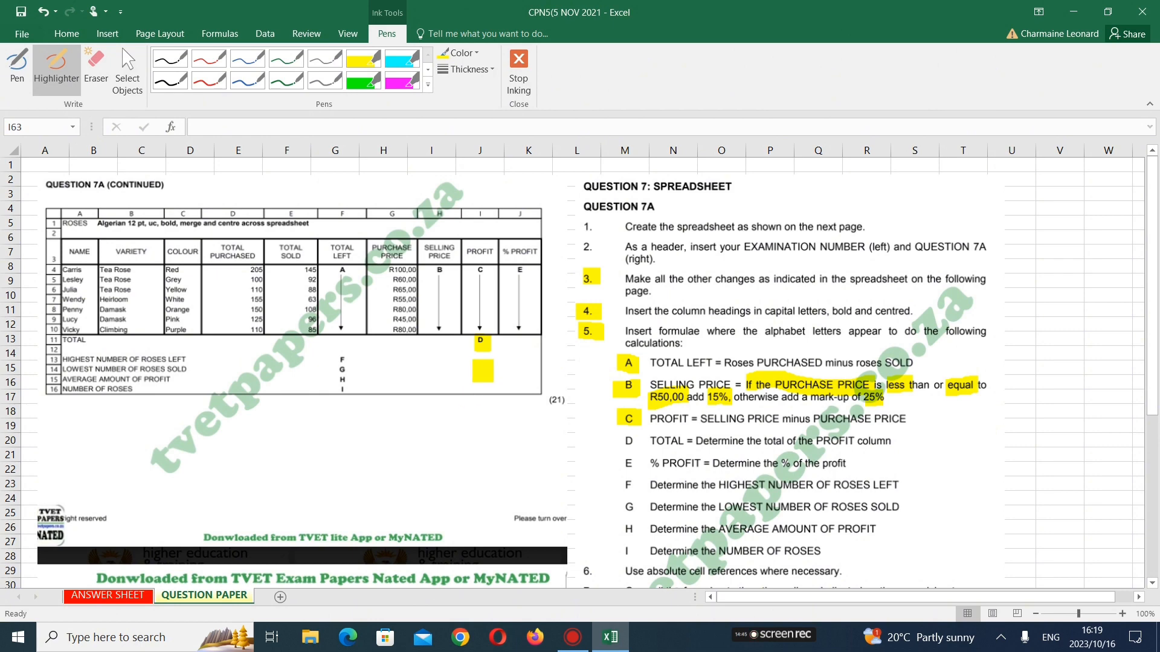
# Replace the placeholder letter in I11 on the answer sheet with the formula =SUM(I4:I10)
pyautogui.click(97, 596)
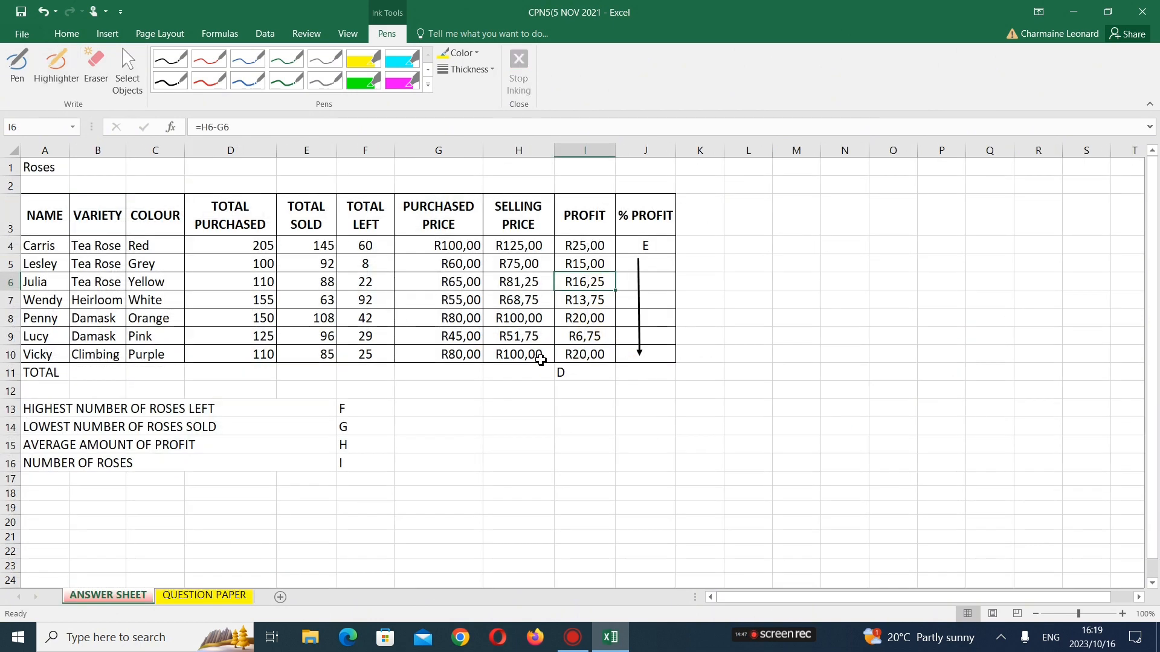
pyautogui.click(571, 374)
pyautogui.press('BackSpace')
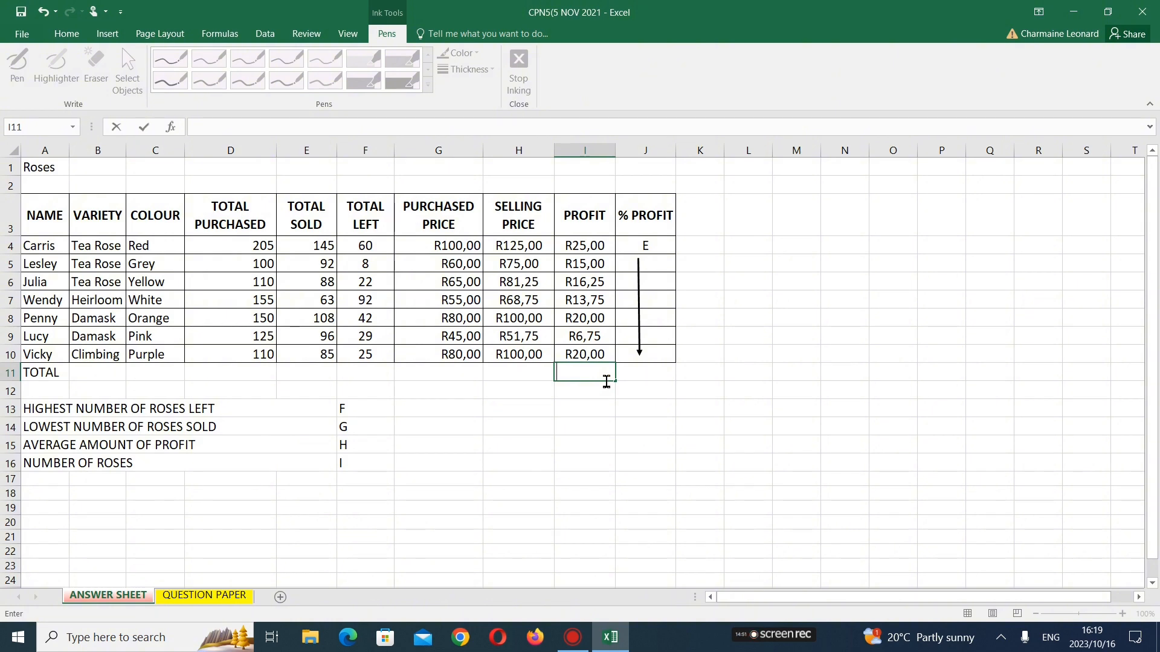
pyautogui.write('=S')
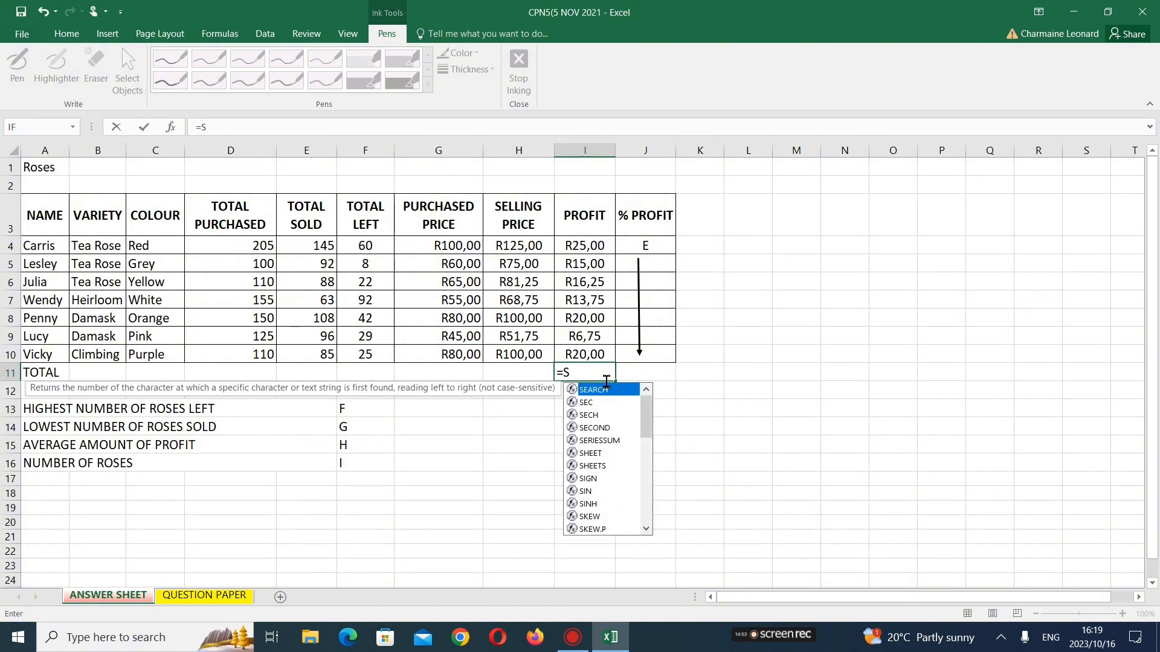
pyautogui.write('U')
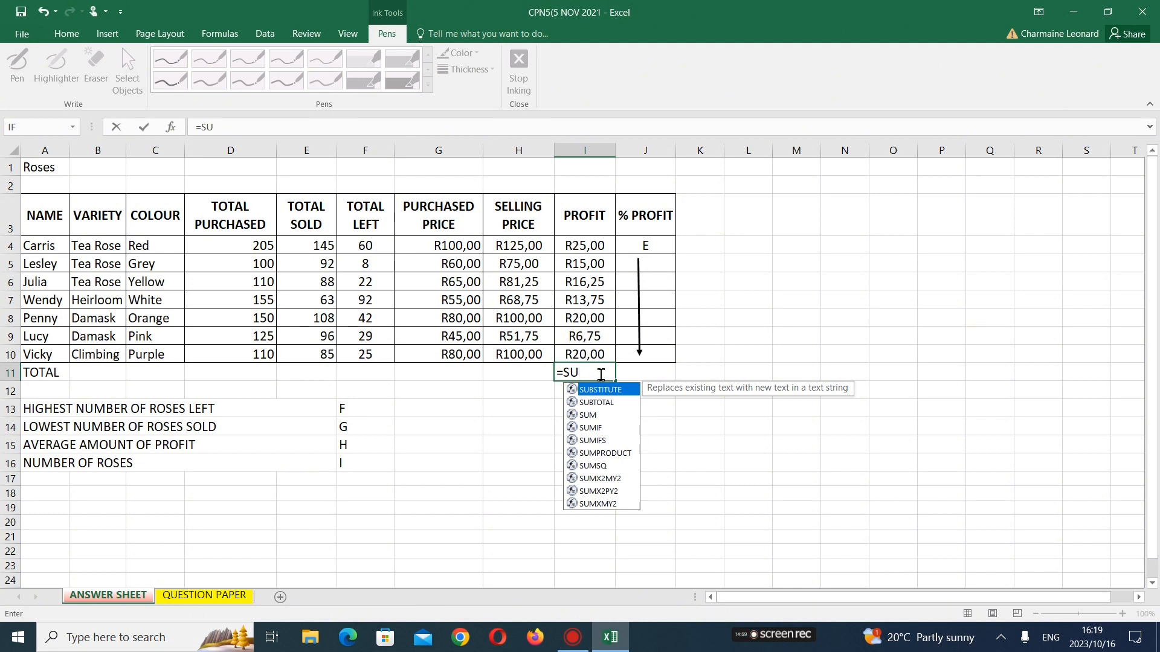
pyautogui.write('M(')
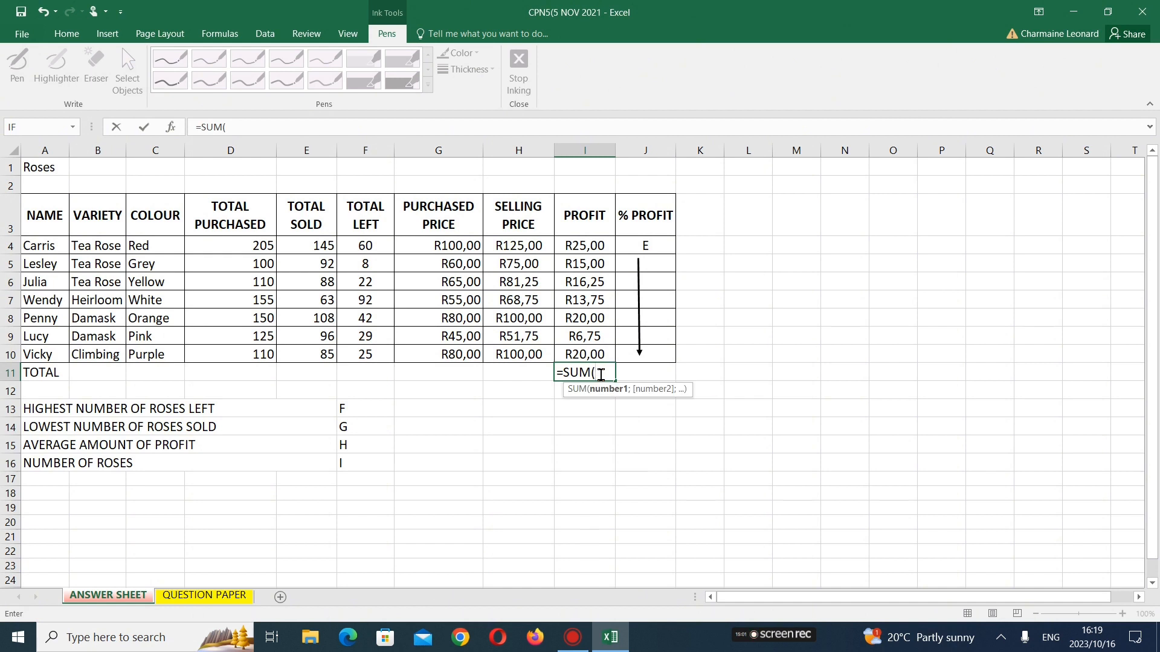
pyautogui.moveTo(589, 243); pyautogui.dragTo(599, 357)
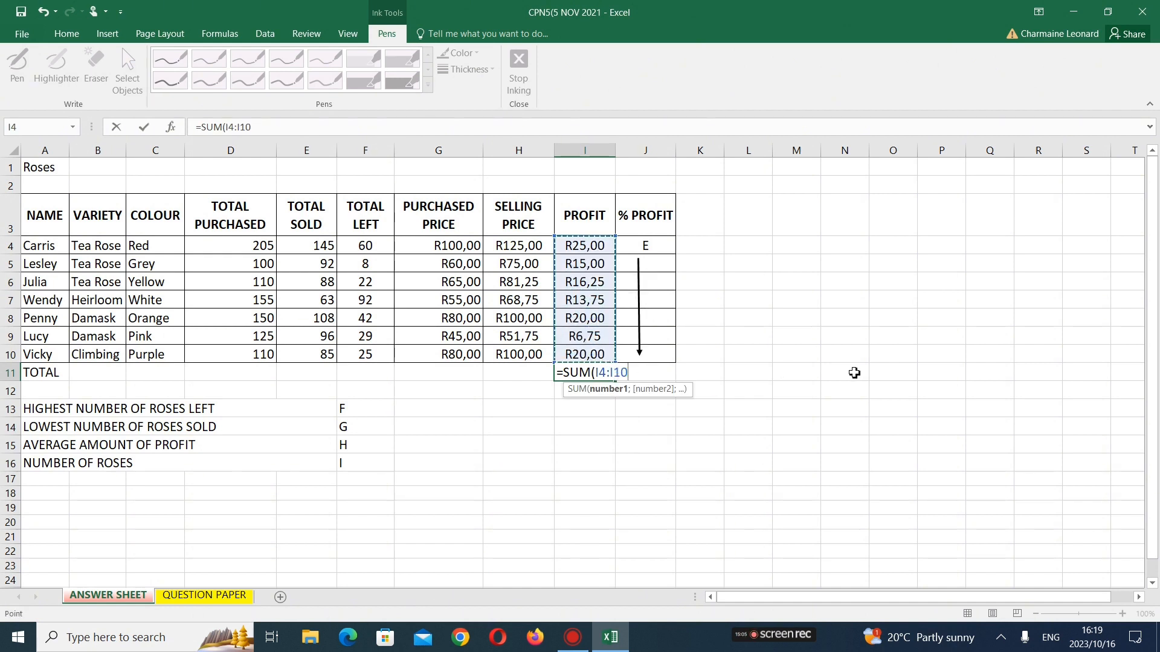
pyautogui.write(')')
pyautogui.press('super+space')
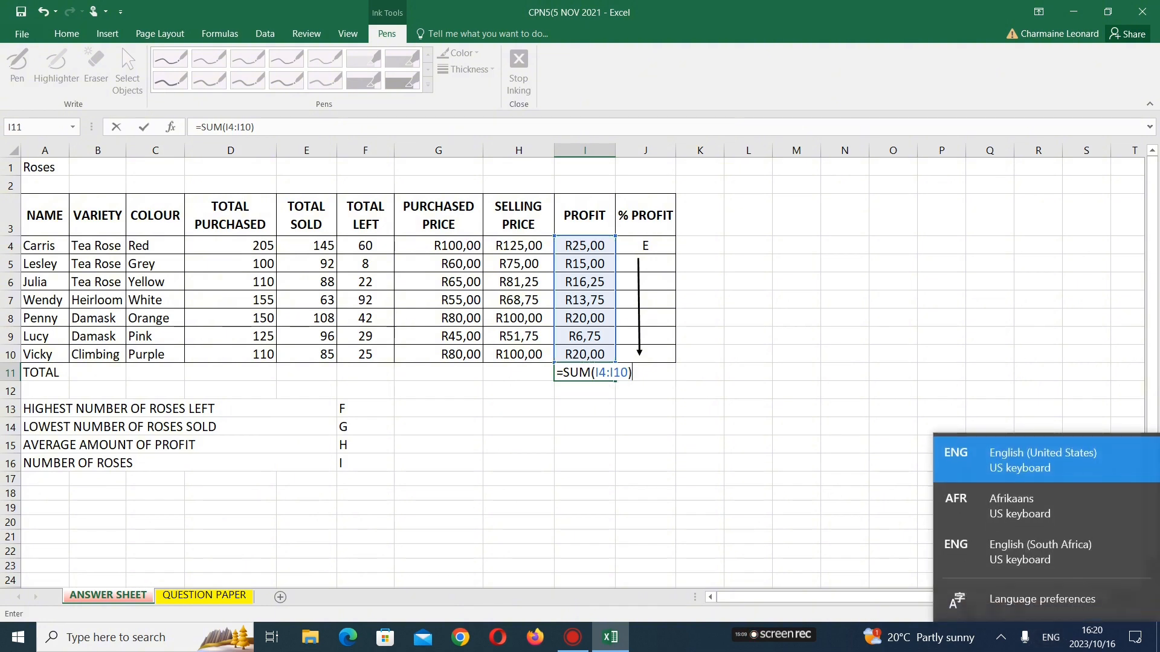
pyautogui.click(798, 455)
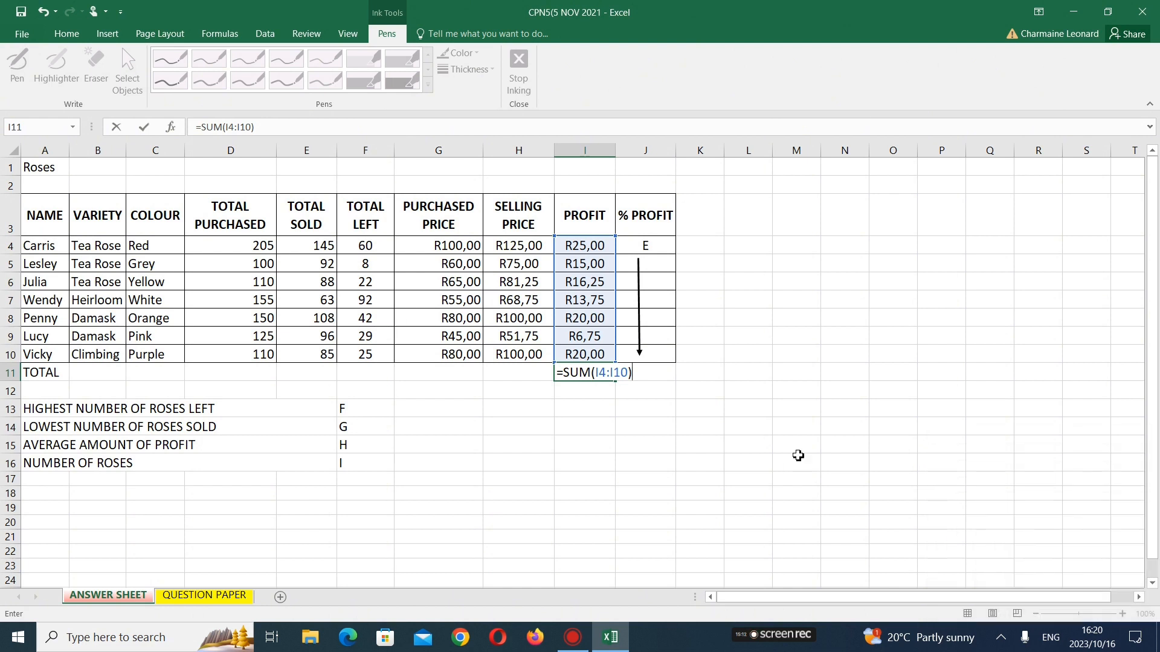
pyautogui.click(599, 391)
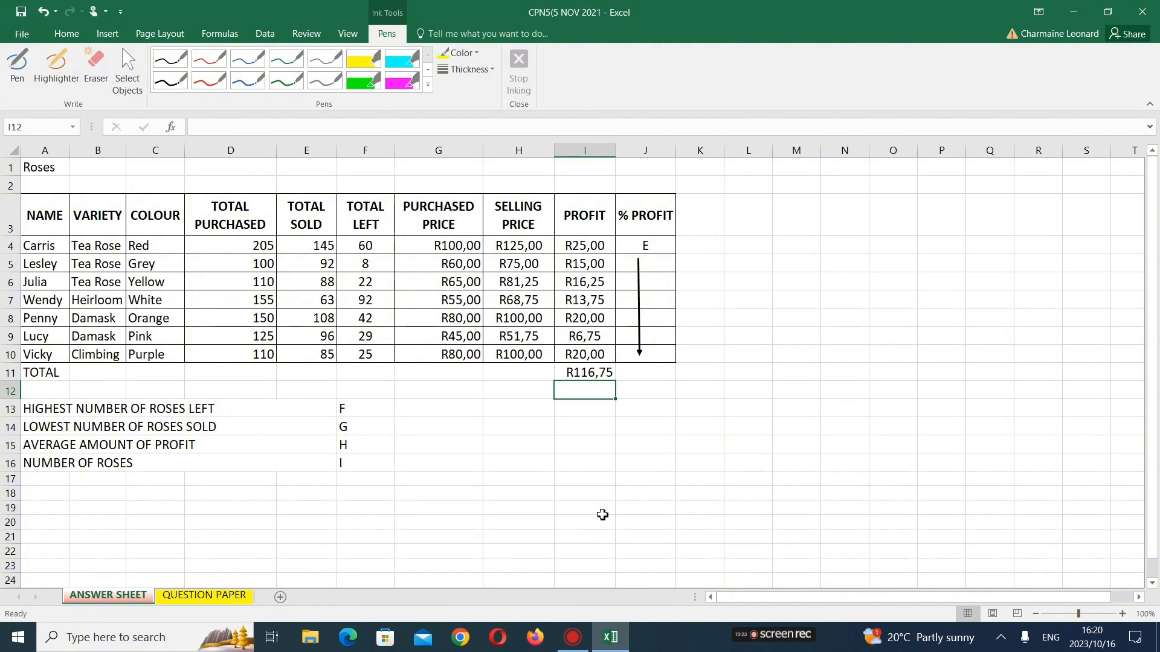
pyautogui.click(647, 246)
pyautogui.rightClick(647, 245)
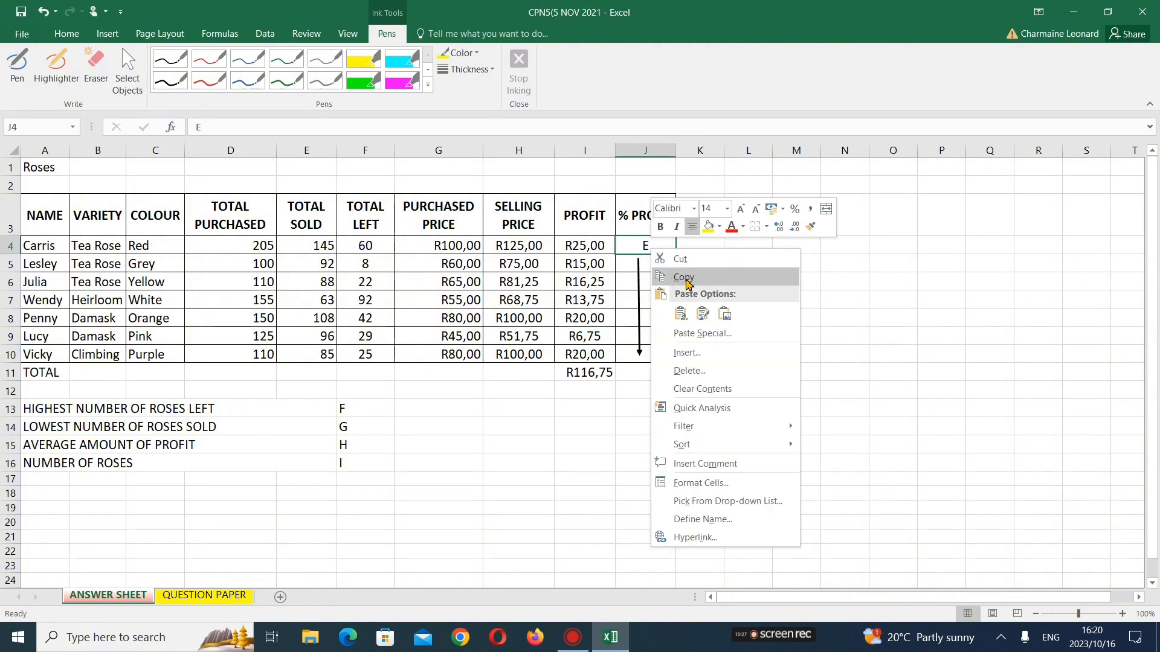
pyautogui.click(725, 314)
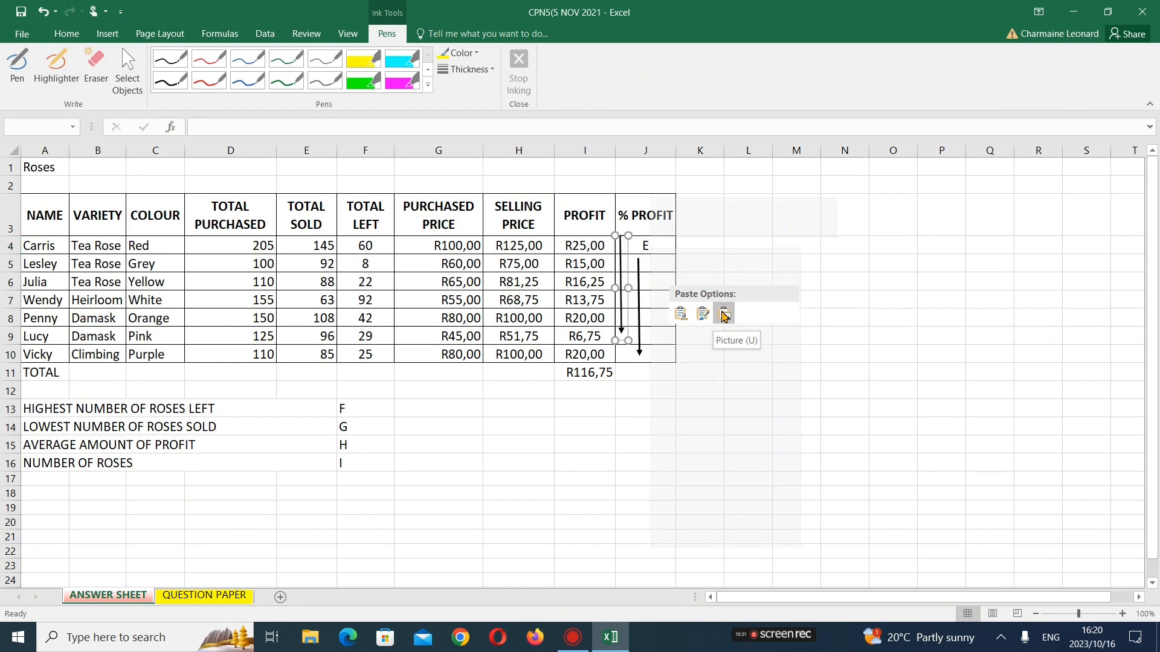
pyautogui.hotkey('ctrl', 'z')
pyautogui.rightClick(649, 248)
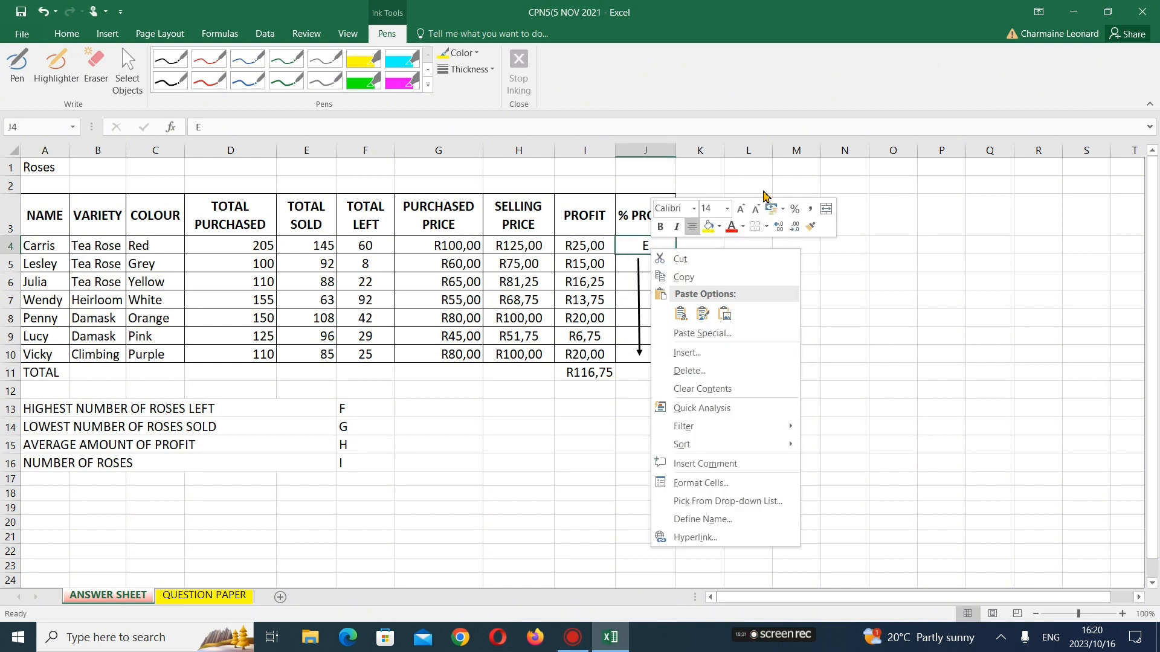
# Cut the arrow out of the % PROFIT column and clear the placeholder letter from J4
pyautogui.click(640, 277)
pyautogui.rightClick(639, 274)
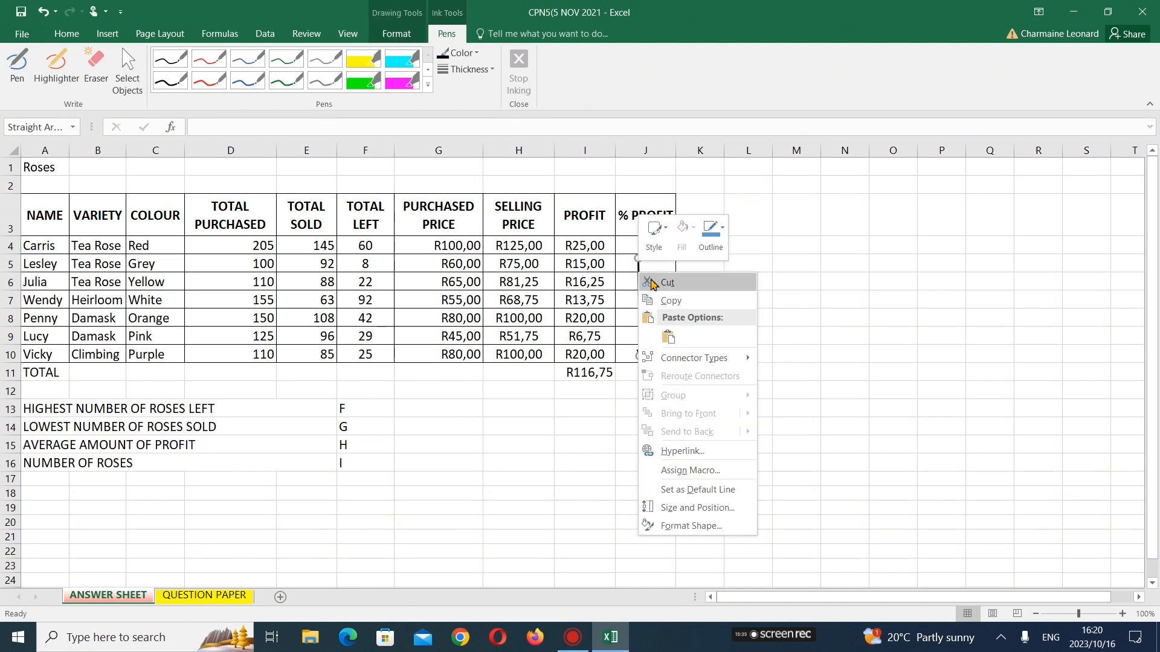
pyautogui.click(651, 284)
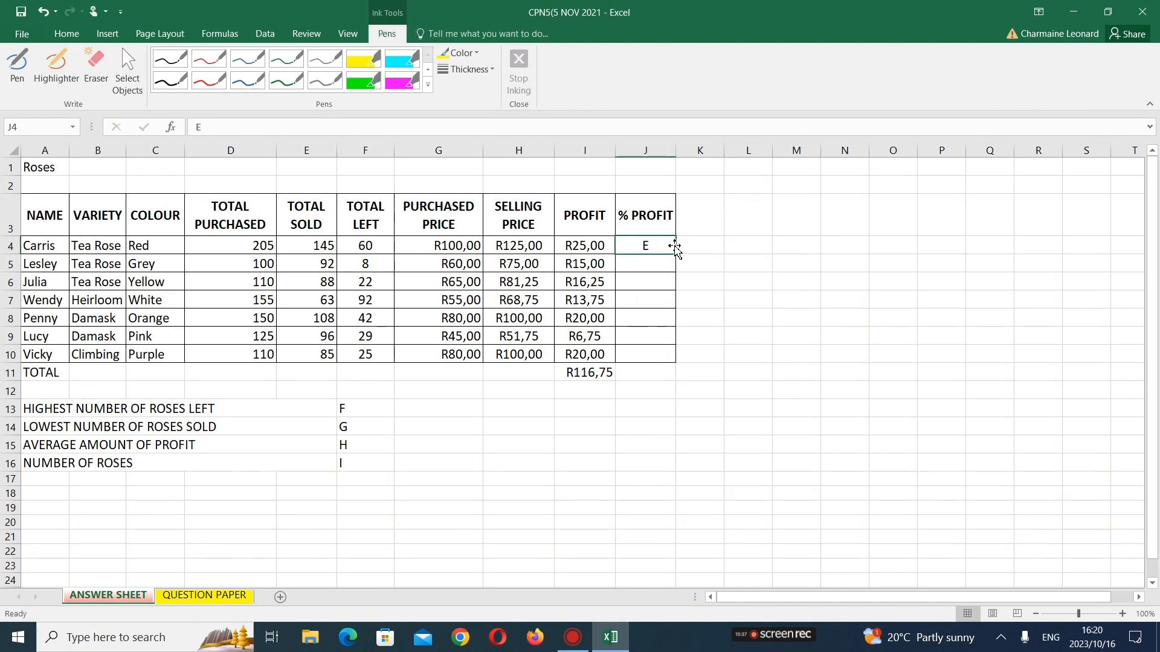
pyautogui.press('BackSpace')
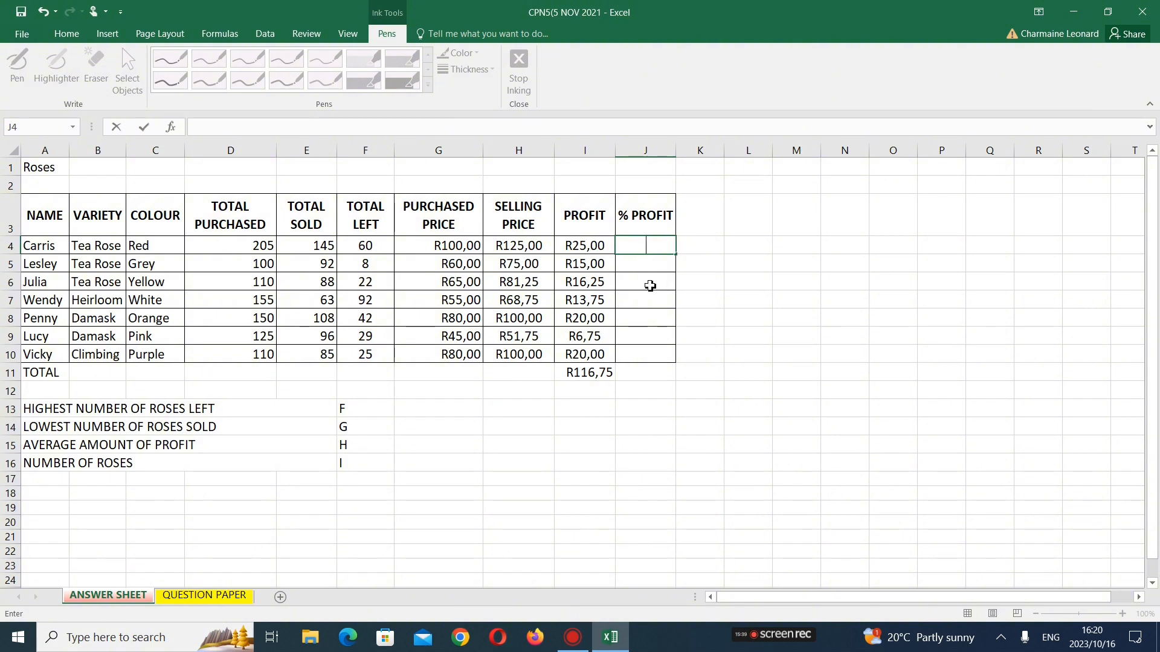
pyautogui.press('Escape')
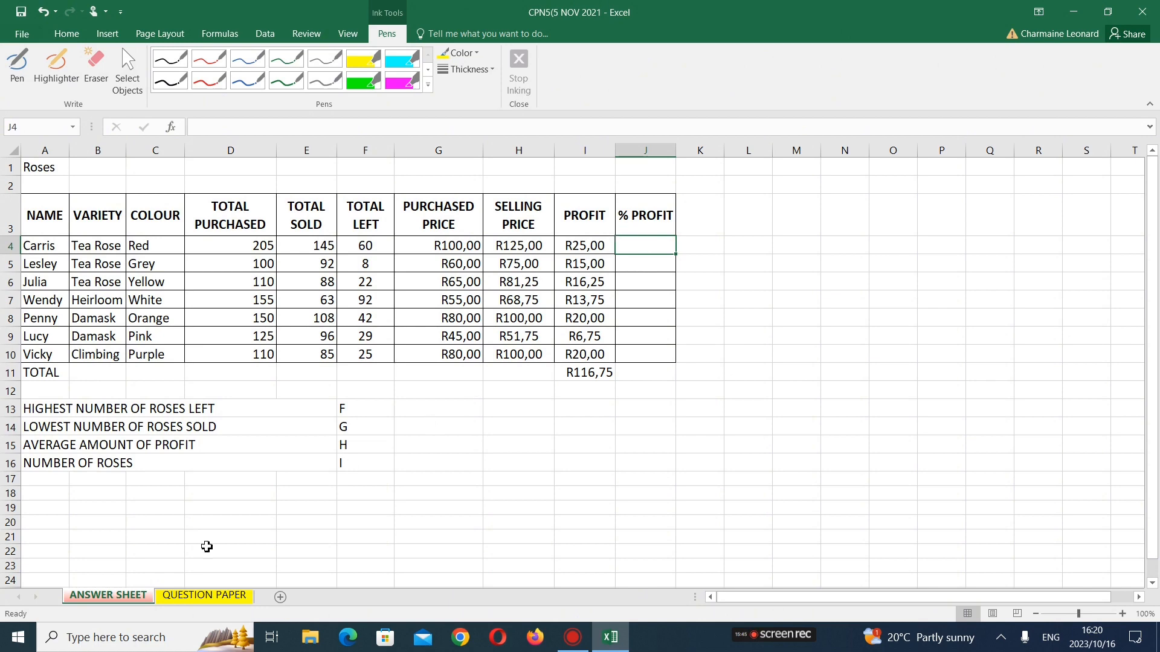
# Highlight the letter of calculation D in yellow on the question paper, check calculation E, and return to the answer sheet
pyautogui.click(170, 595)
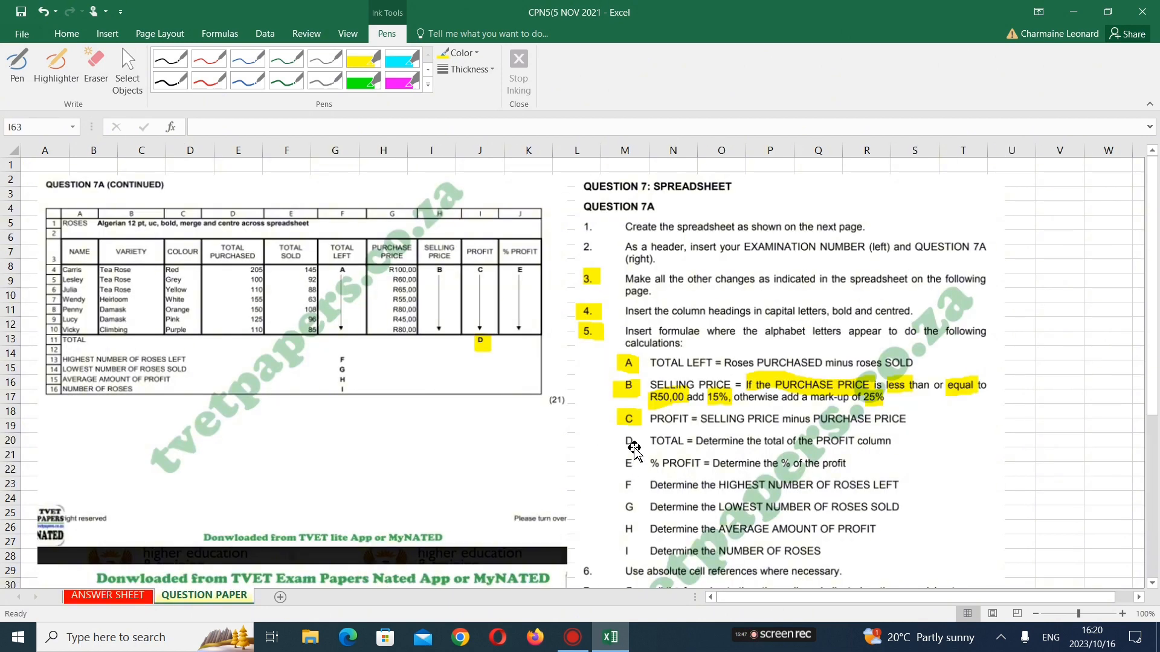
pyautogui.click(56, 67)
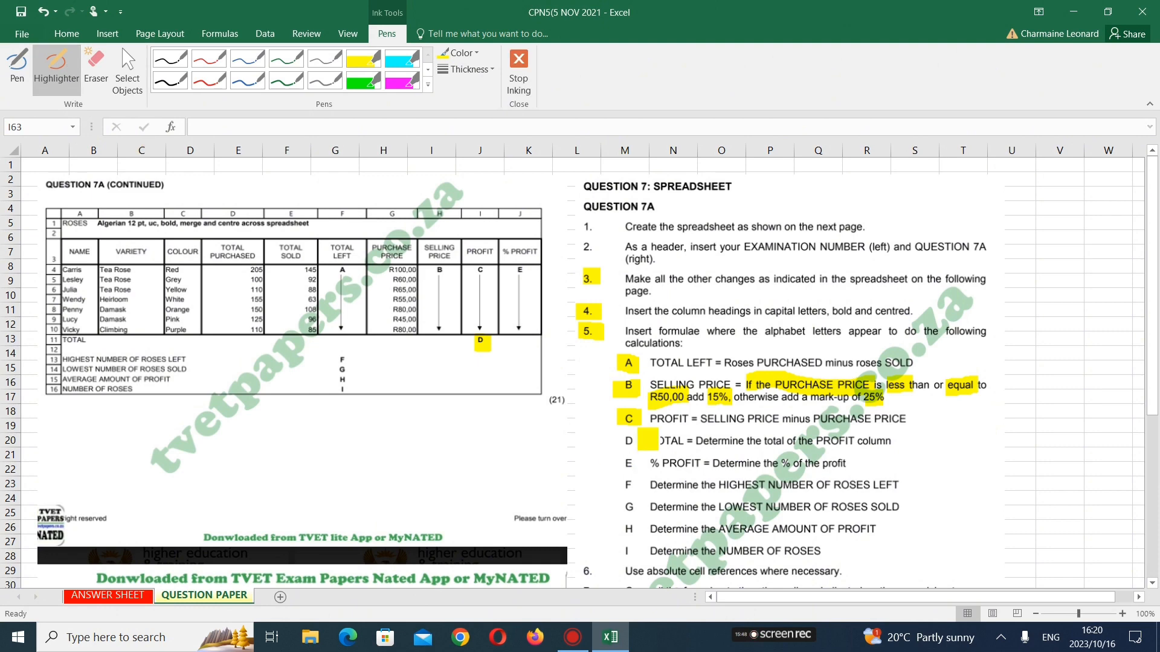
pyautogui.moveTo(622, 441); pyautogui.dragTo(640, 444)
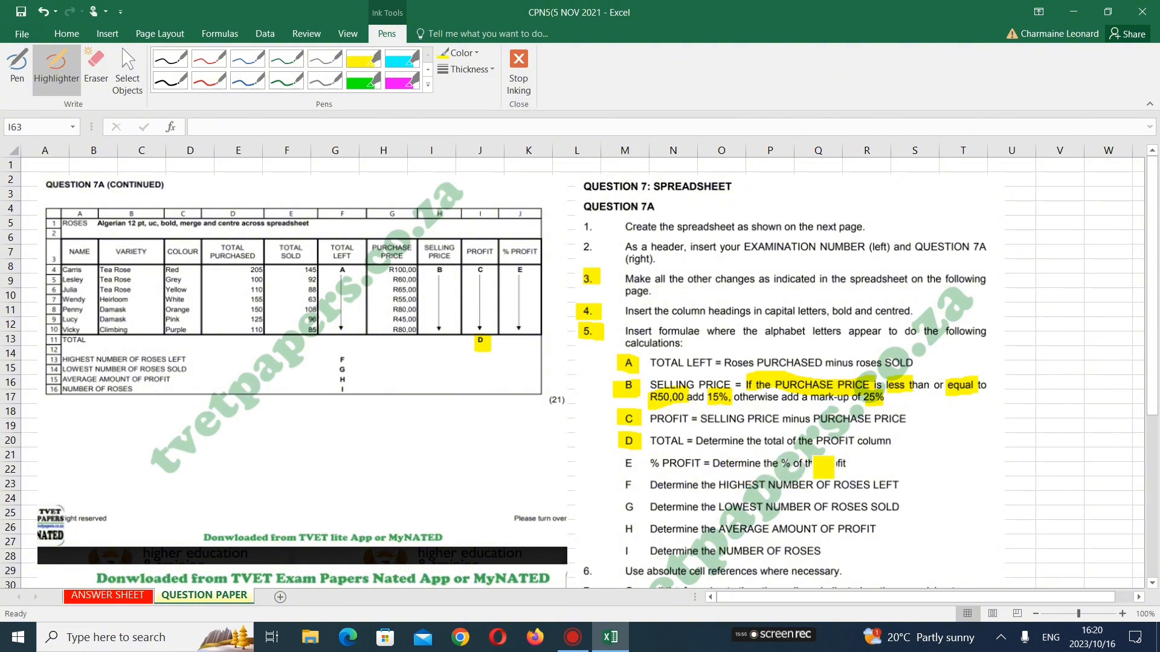
pyautogui.click(123, 597)
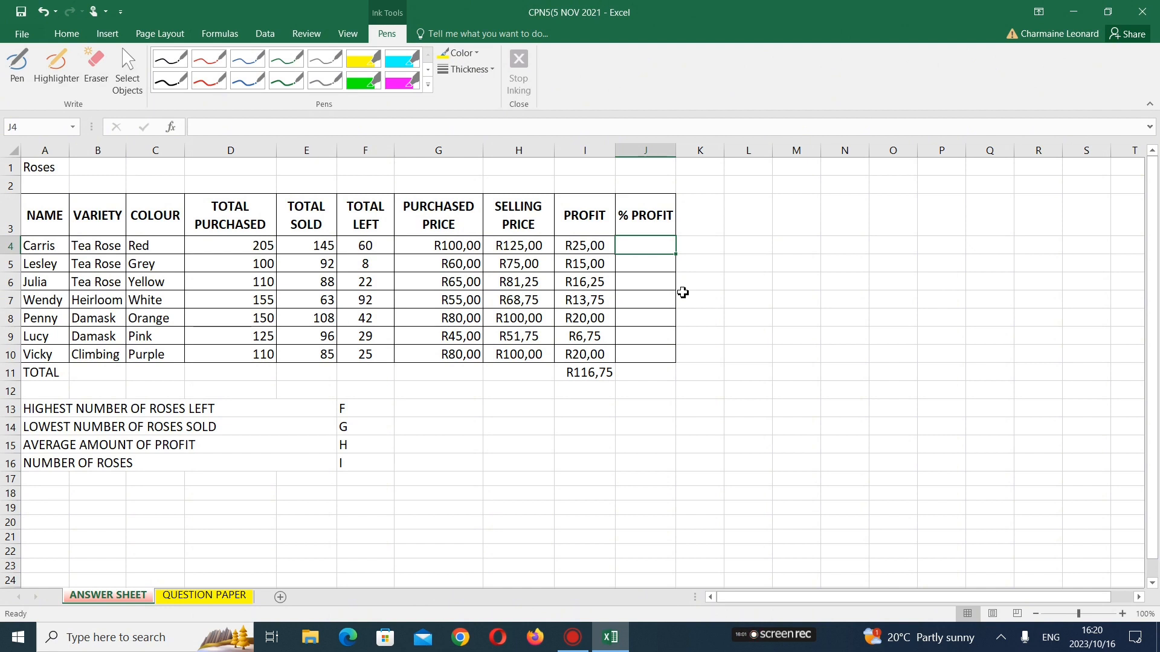
# Enter the formula =I4/I11 in J4 of the % PROFIT column and format the cell as a percentage
pyautogui.write('=')
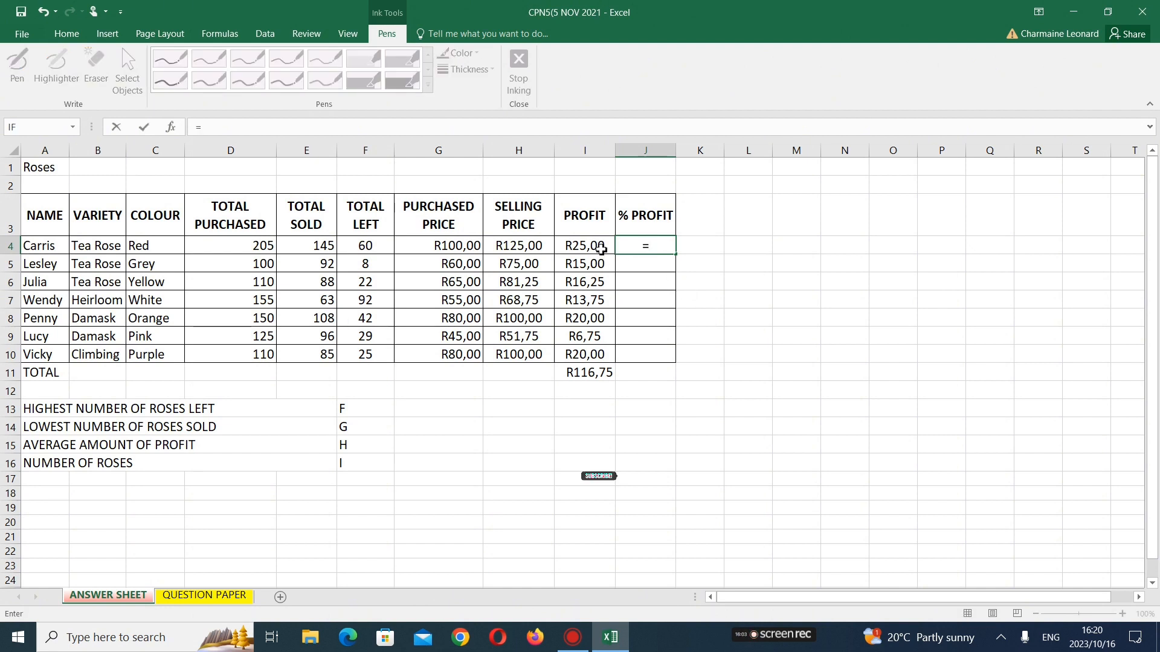
pyautogui.click(602, 251)
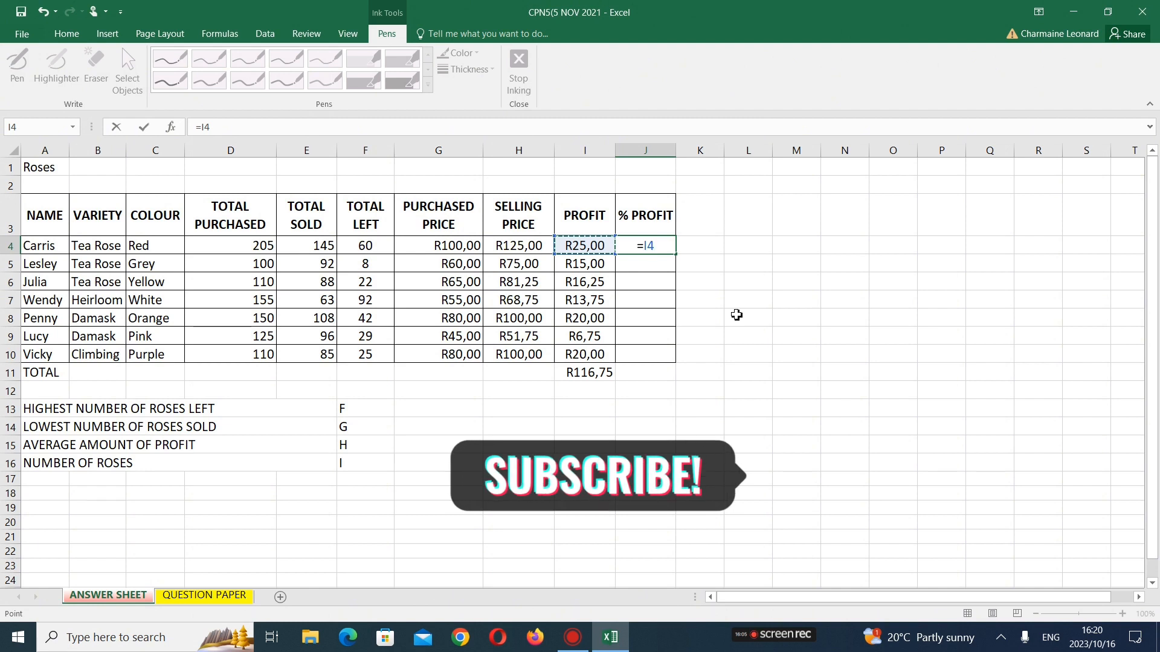
pyautogui.write('/')
pyautogui.click(599, 374)
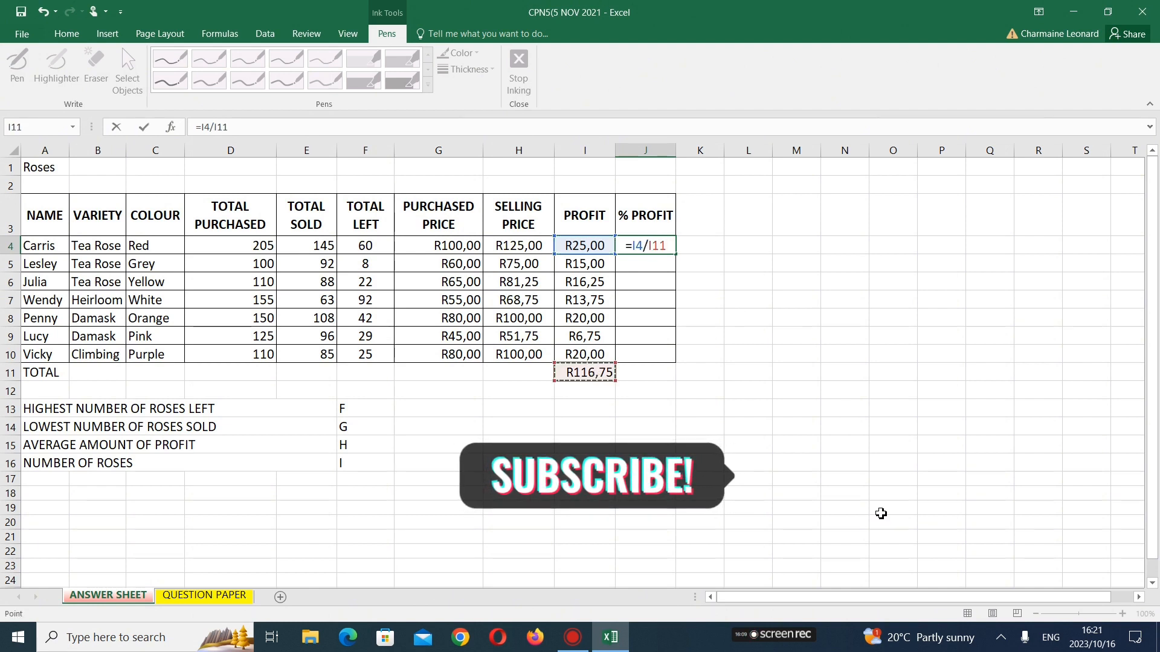
pyautogui.press('Return')
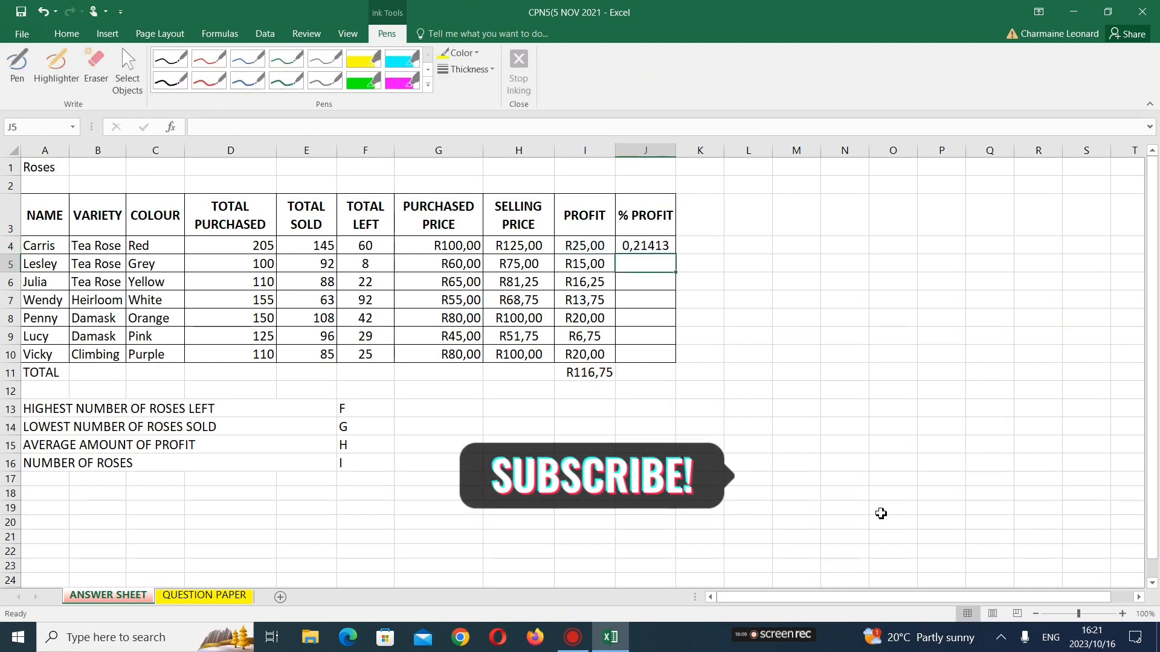
pyautogui.click(656, 246)
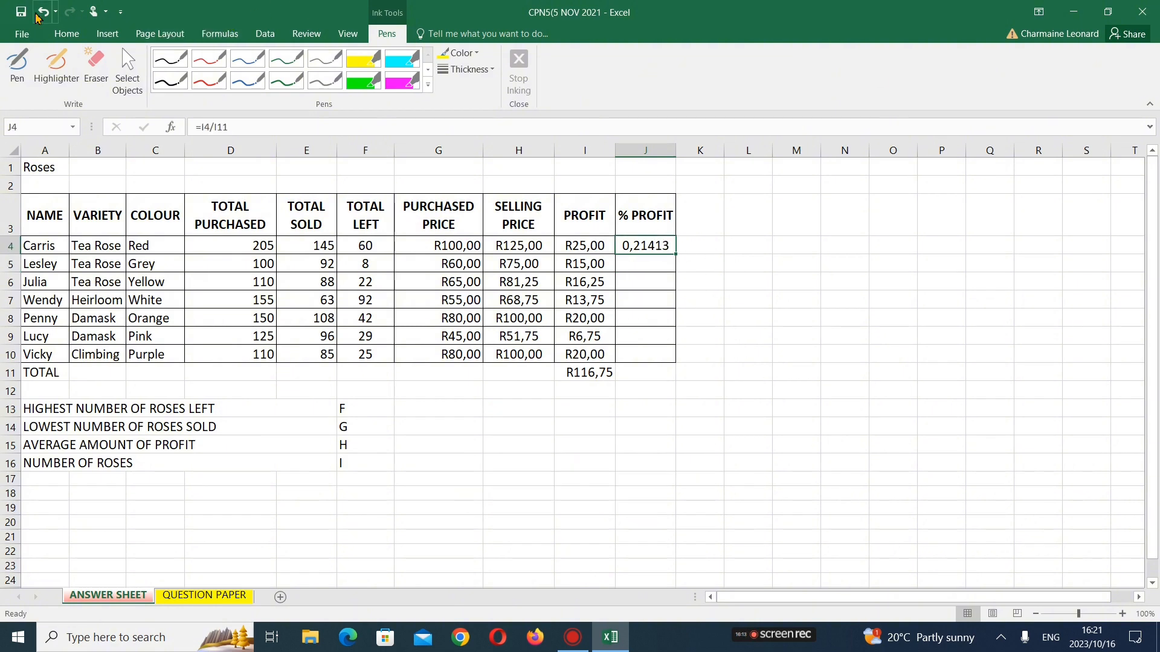
pyautogui.click(67, 35)
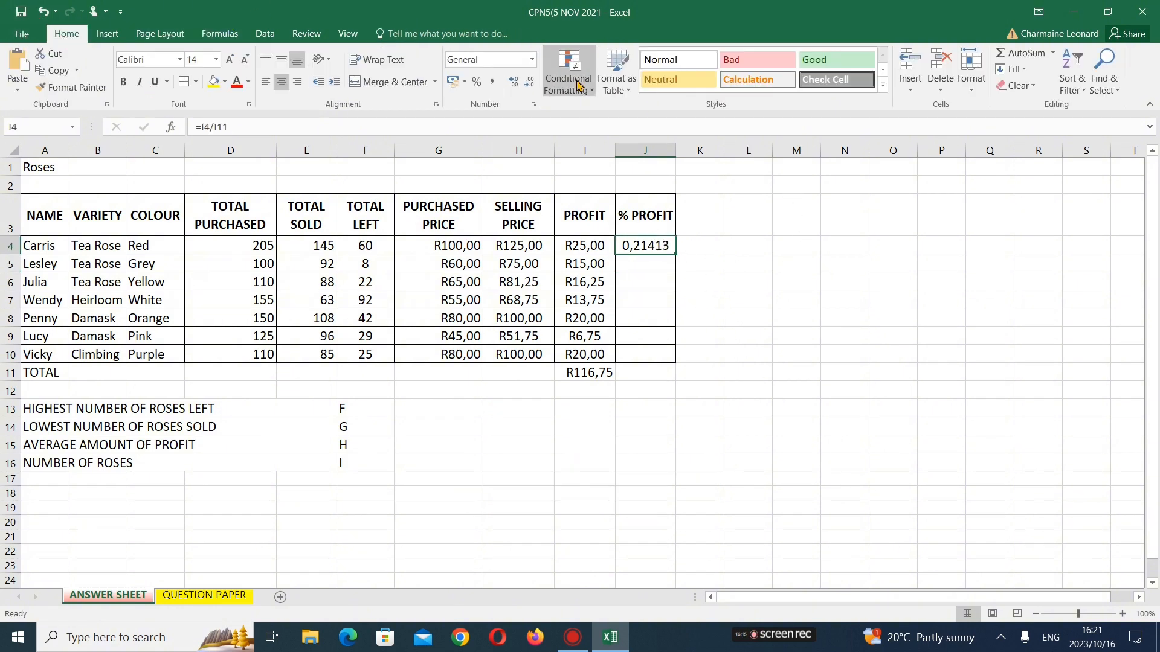
pyautogui.click(477, 82)
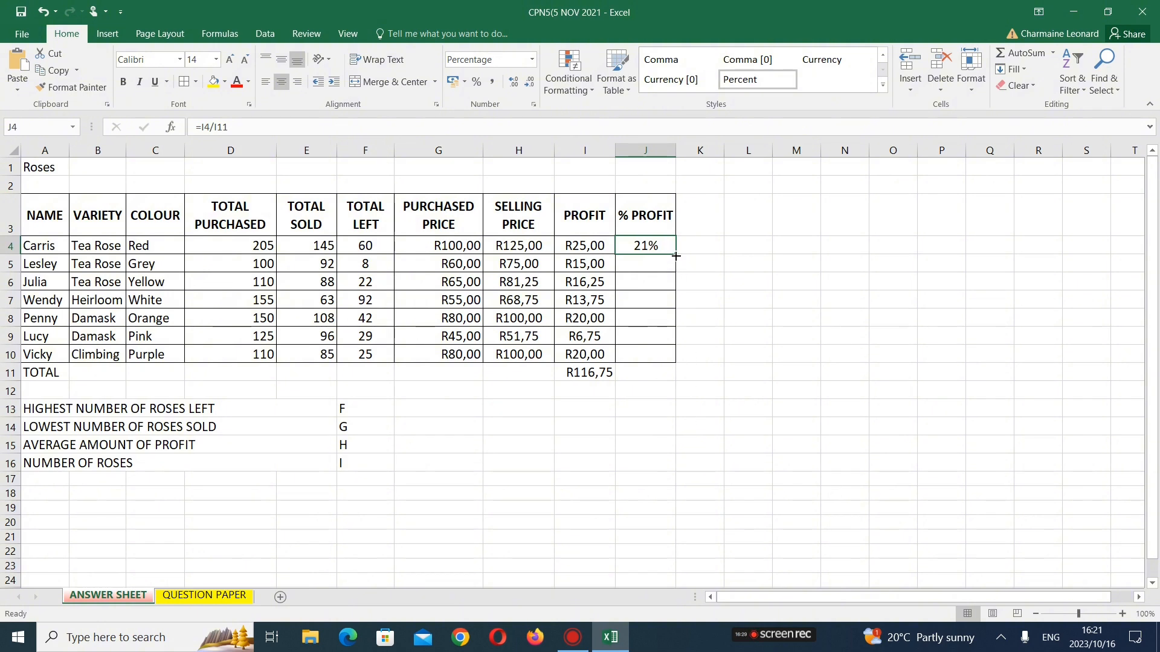
# Copy the J4 formula down to J10 and inspect the cell references in J9 and J5
pyautogui.moveTo(676, 256); pyautogui.dragTo(662, 358)
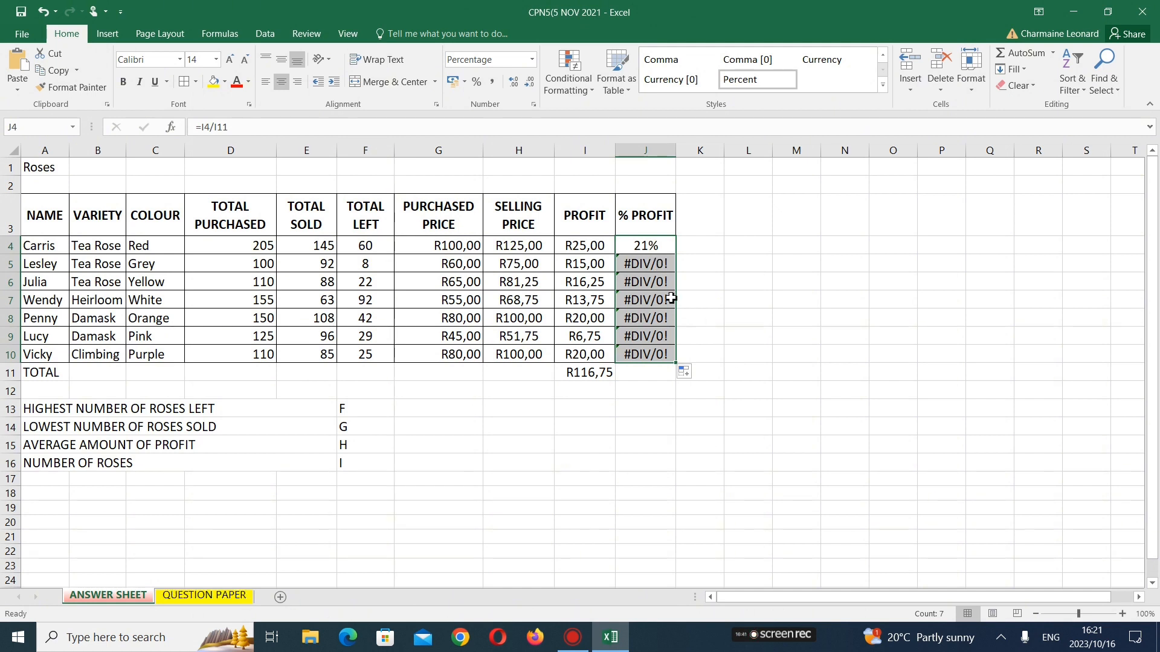
pyautogui.click(654, 332)
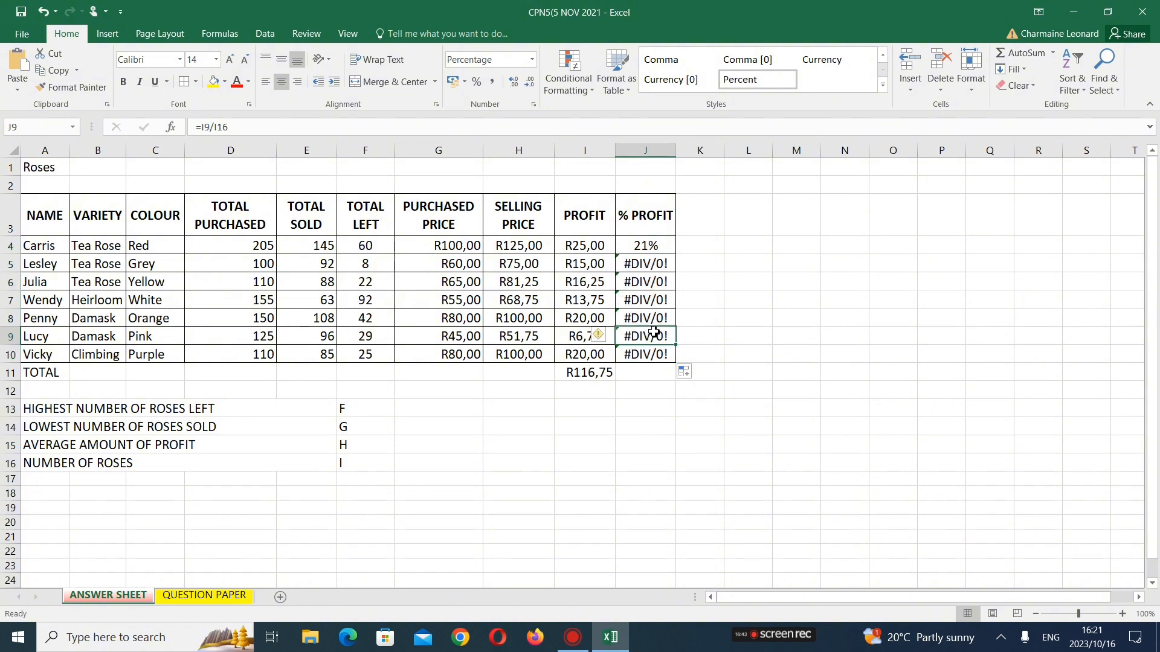
pyautogui.doubleClick(652, 268)
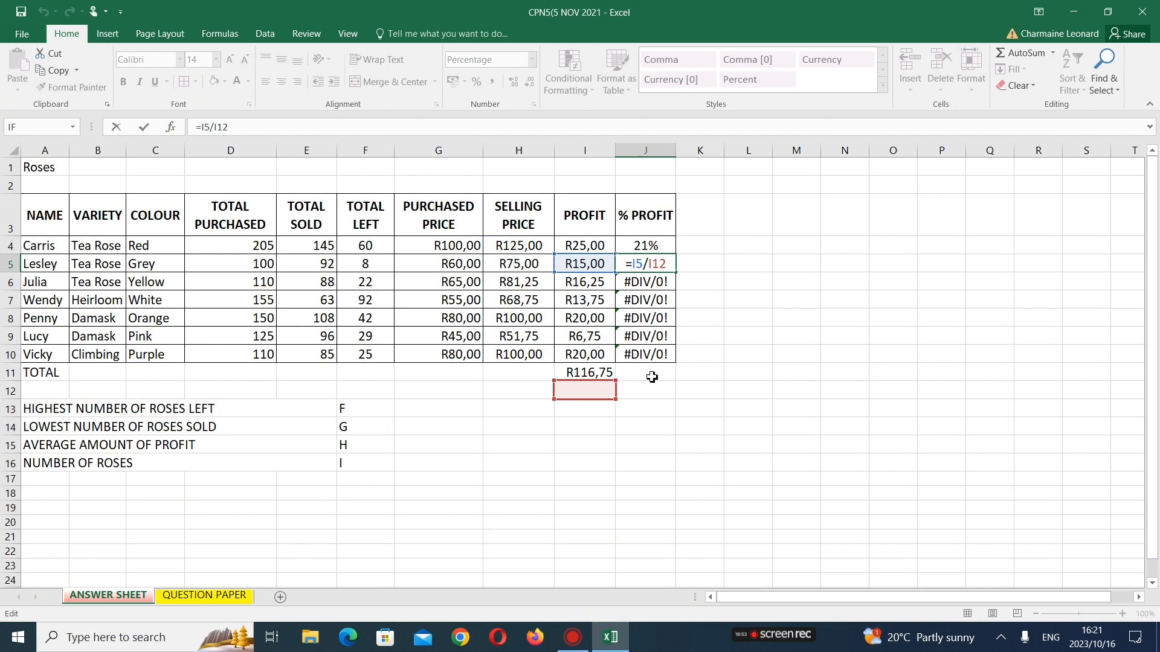
pyautogui.press('Return')
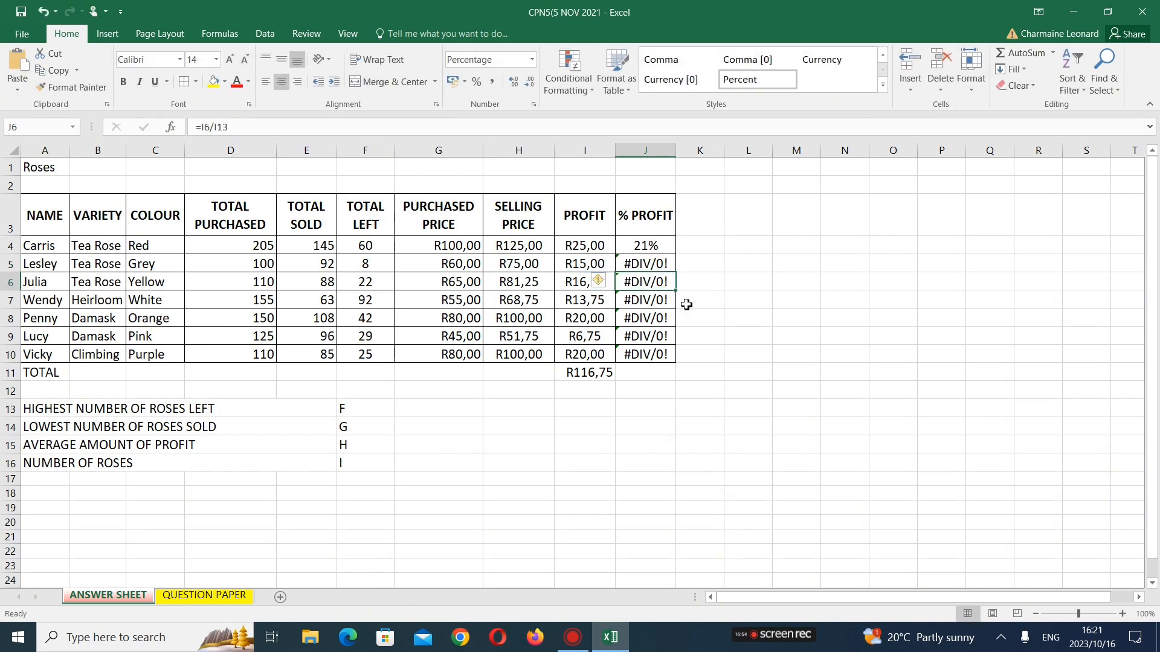
pyautogui.doubleClick(661, 337)
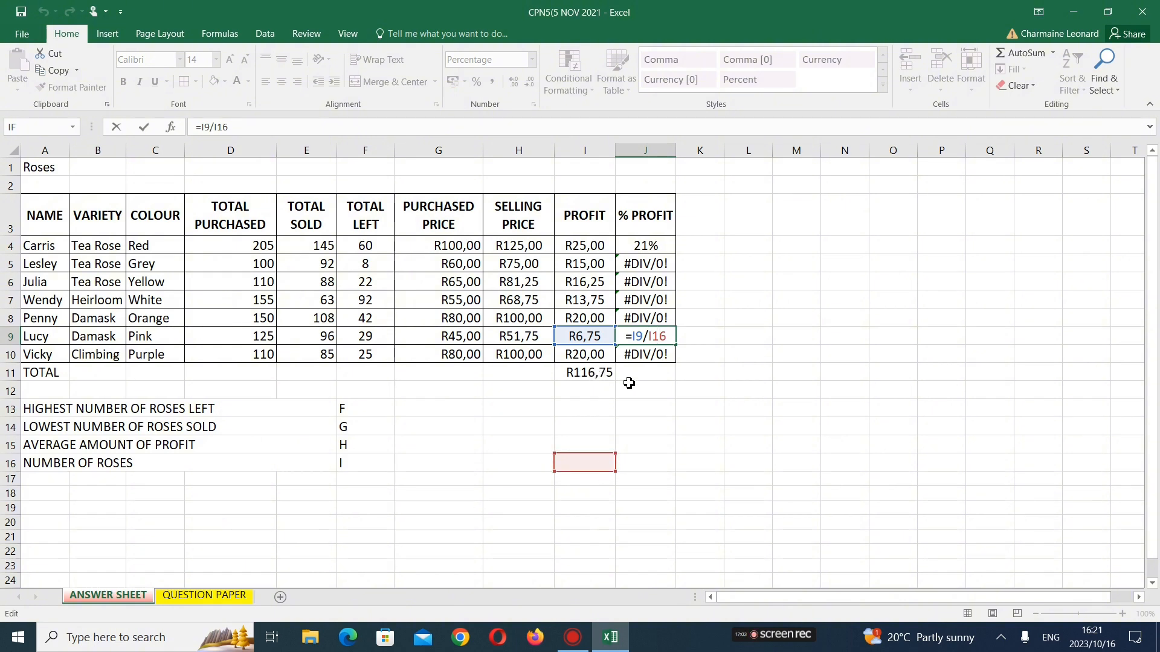
pyautogui.press('Return')
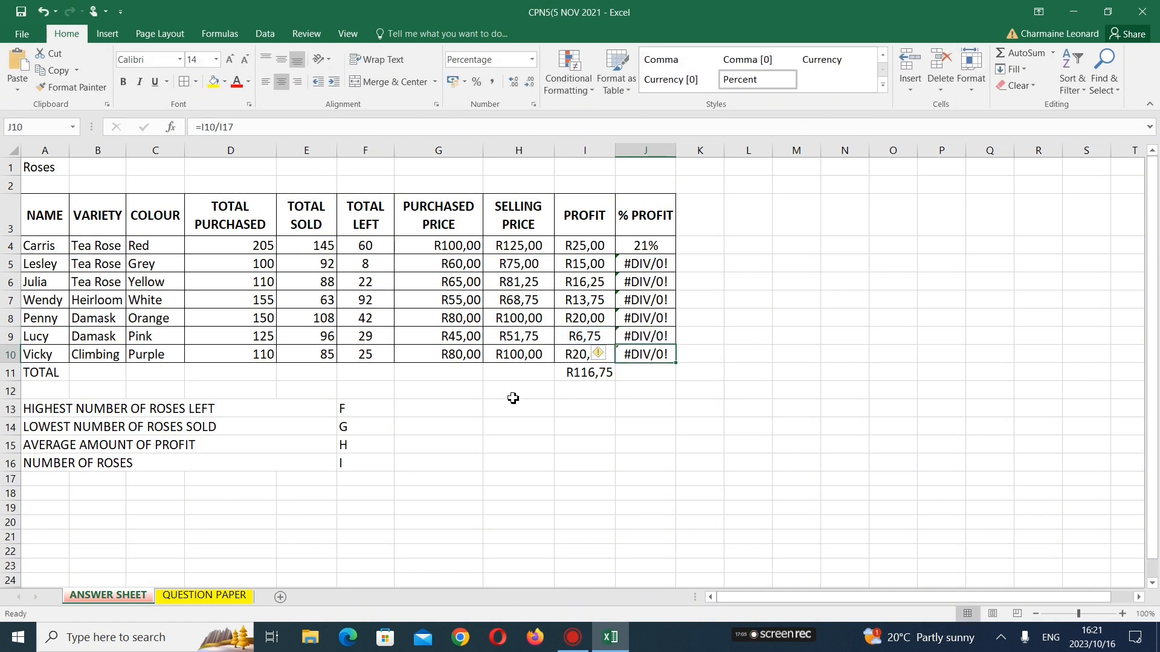
# Highlight in yellow the number 6 and the words "absolute cell" in that instruction on the question paper, then return to the answer sheet
pyautogui.click(205, 596)
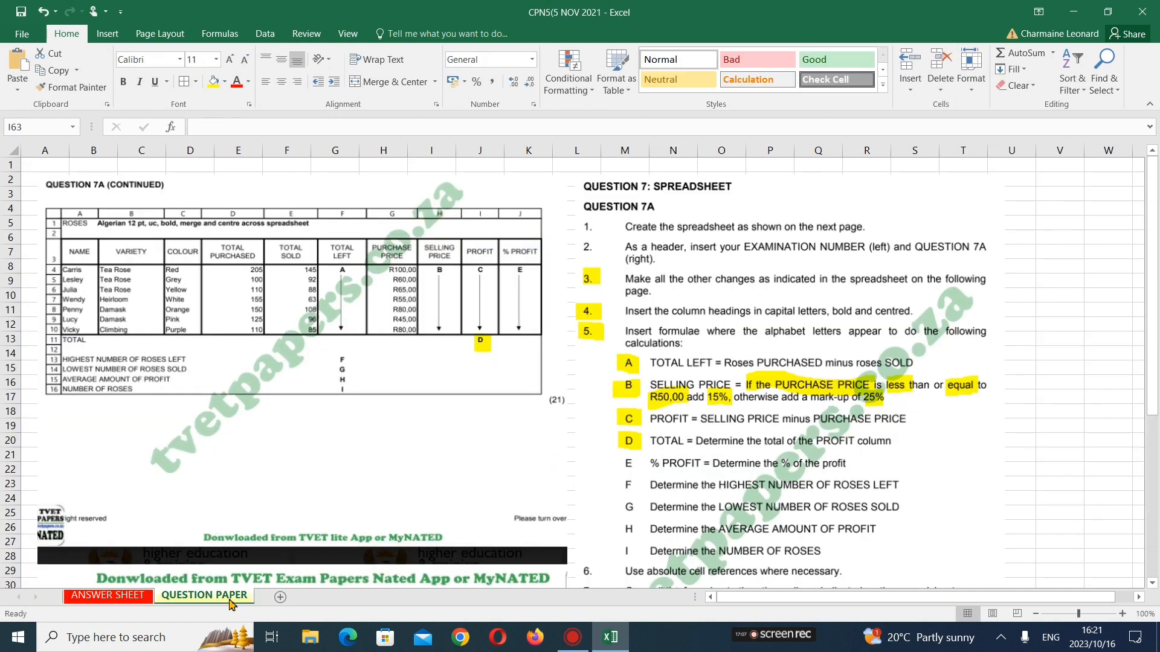
pyautogui.scroll(-1, 669, 375)
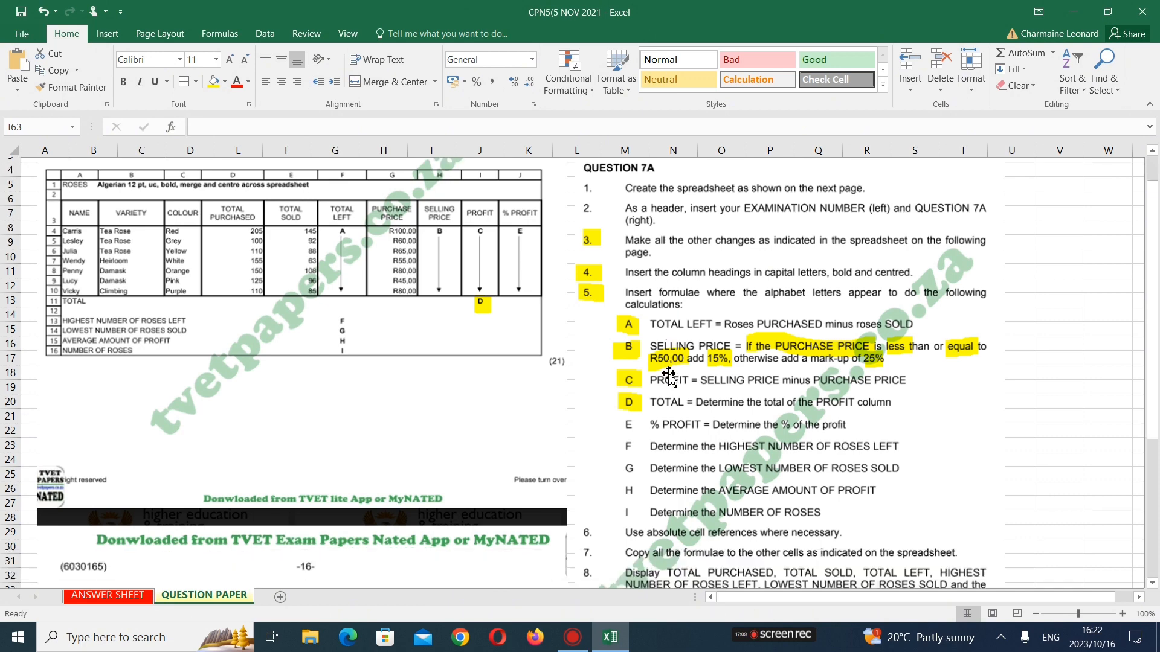
pyautogui.scroll(-1, 669, 375)
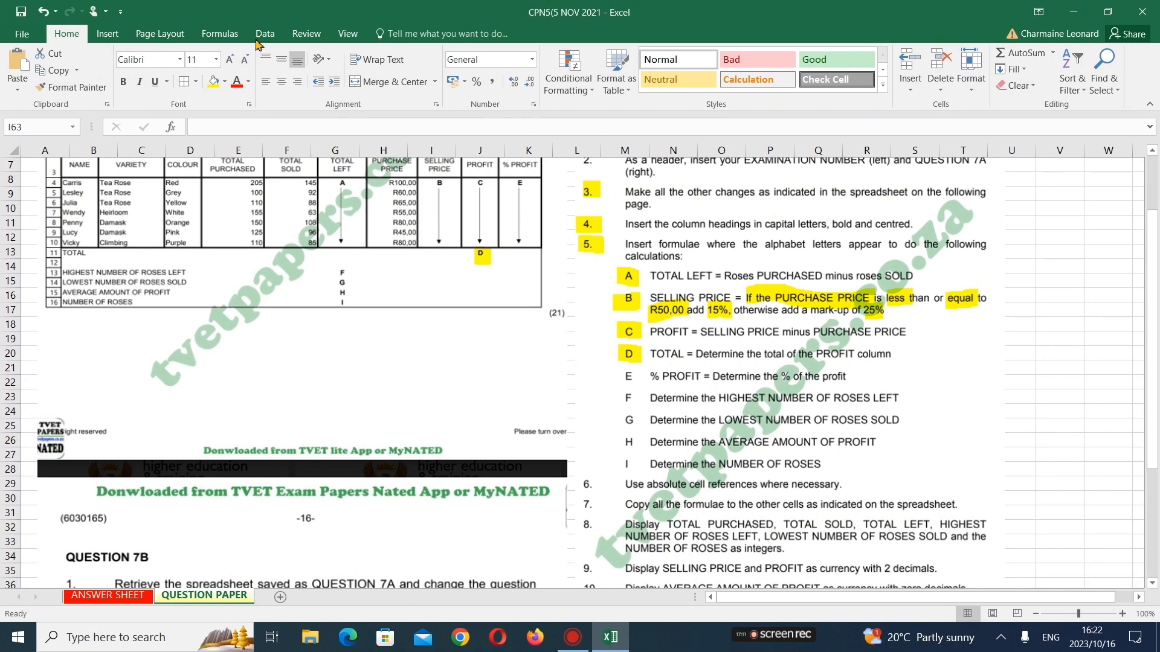
pyautogui.click(307, 34)
pyautogui.click(654, 66)
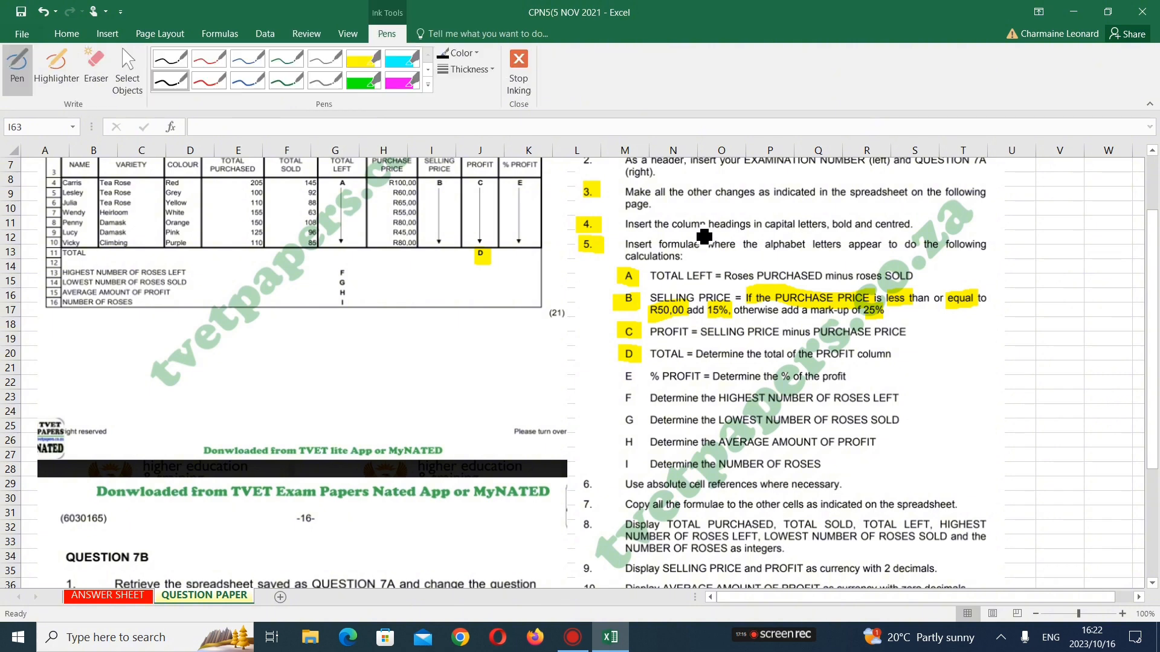
pyautogui.click(56, 68)
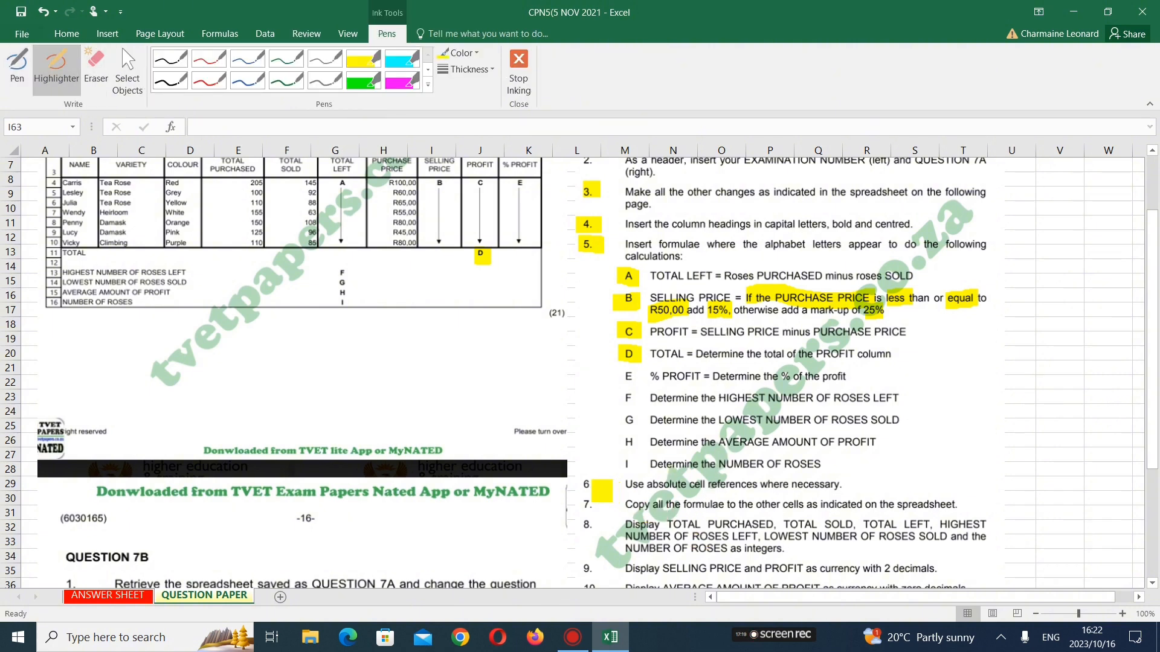
pyautogui.moveTo(579, 485); pyautogui.dragTo(595, 485)
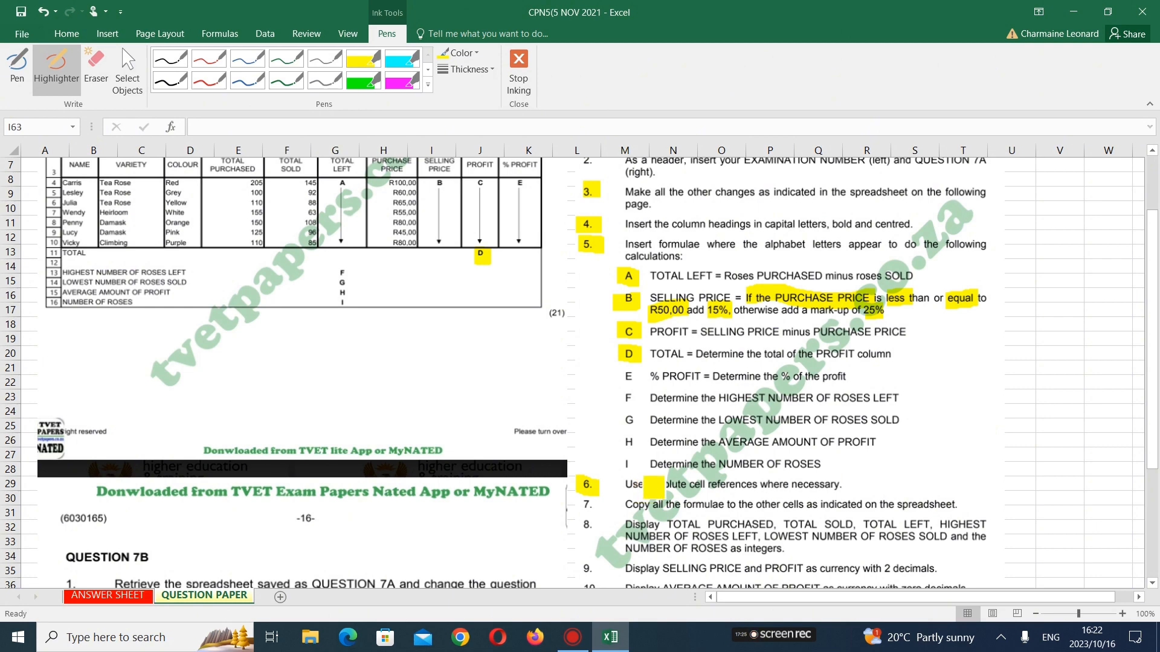
pyautogui.moveTo(654, 486); pyautogui.dragTo(719, 486)
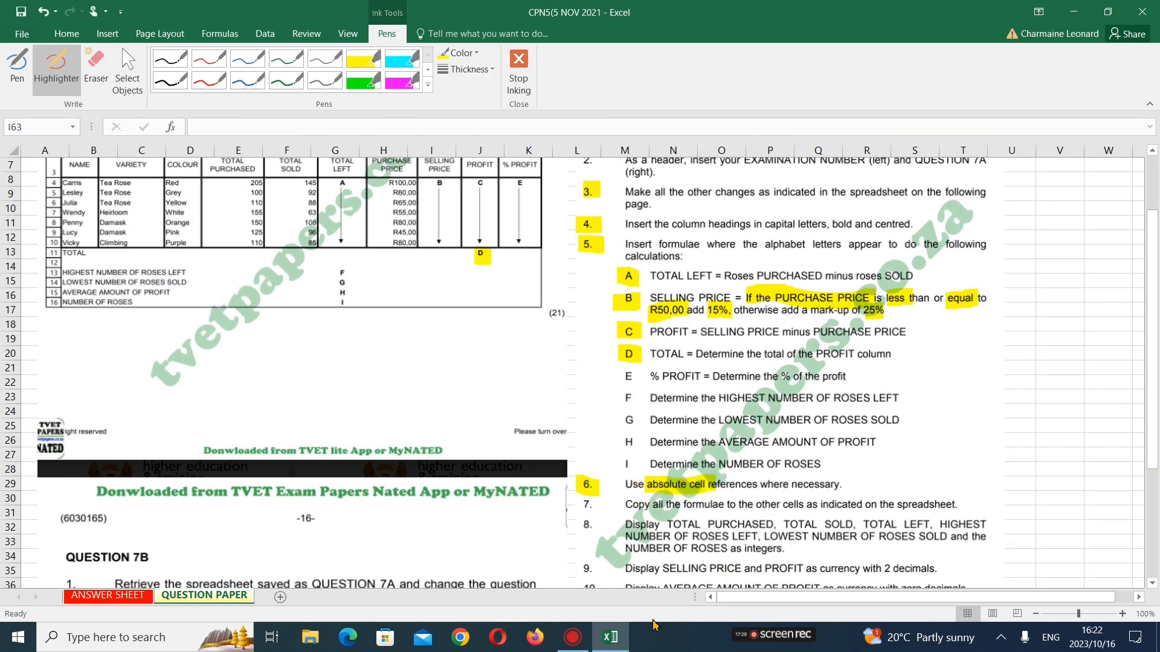
pyautogui.click(140, 600)
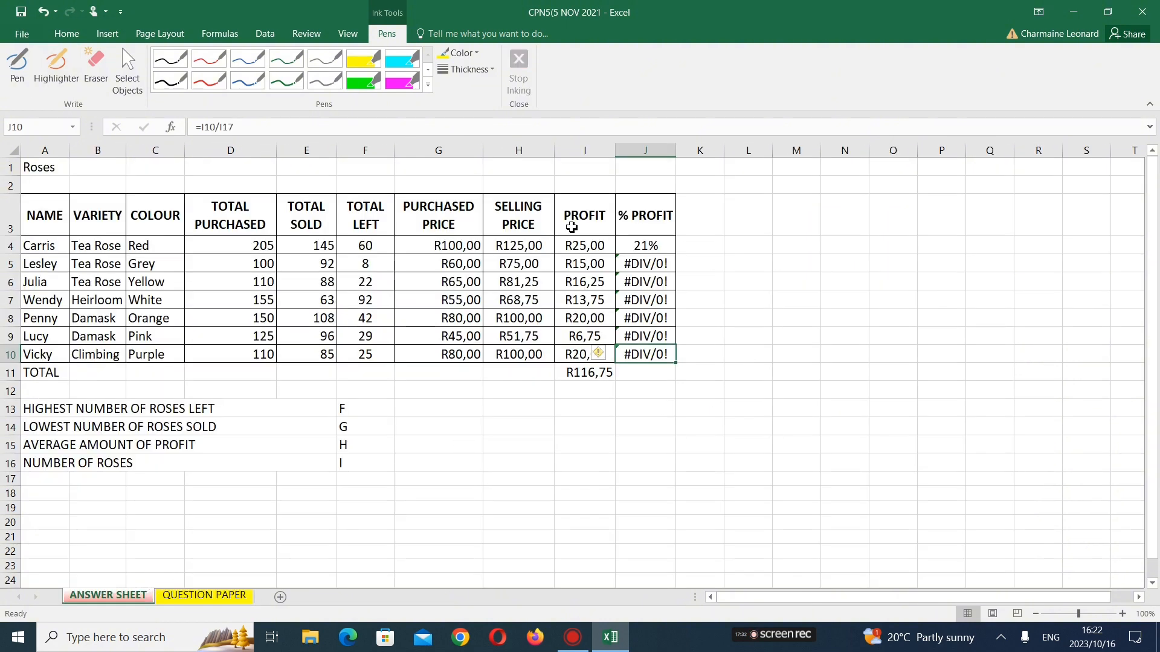
# Make the total's reference absolute in J4 with the formula =I4/$I$11 and copy it down to J10
pyautogui.doubleClick(669, 246)
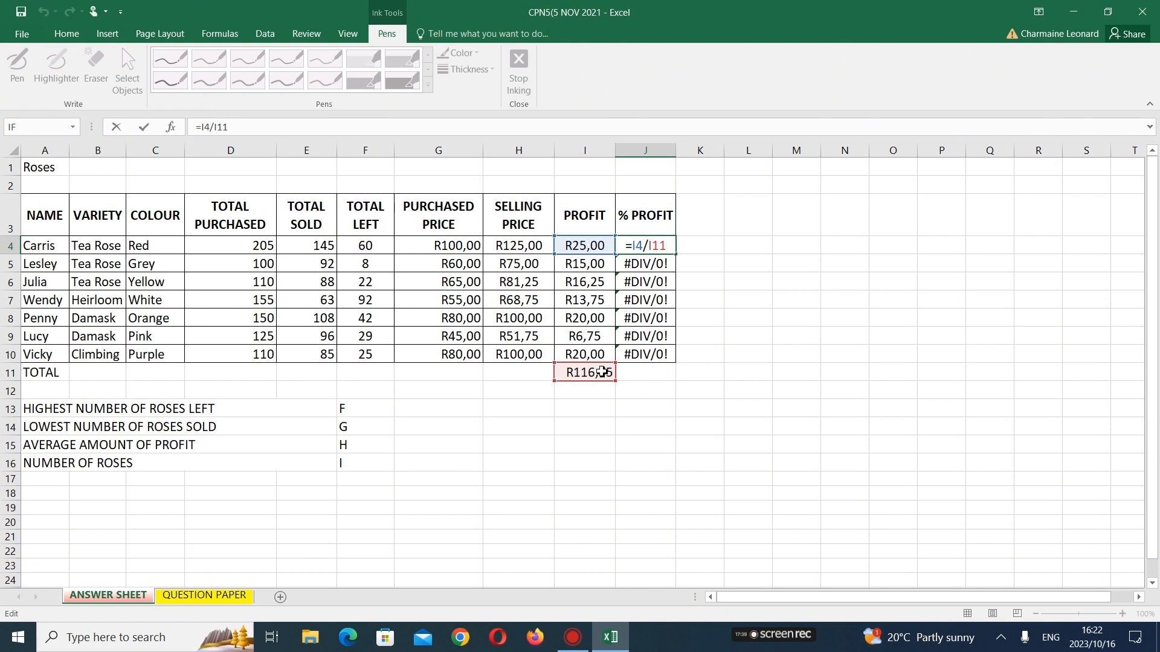
pyautogui.press('Left')
pyautogui.press('Left')
pyautogui.write('$I$')
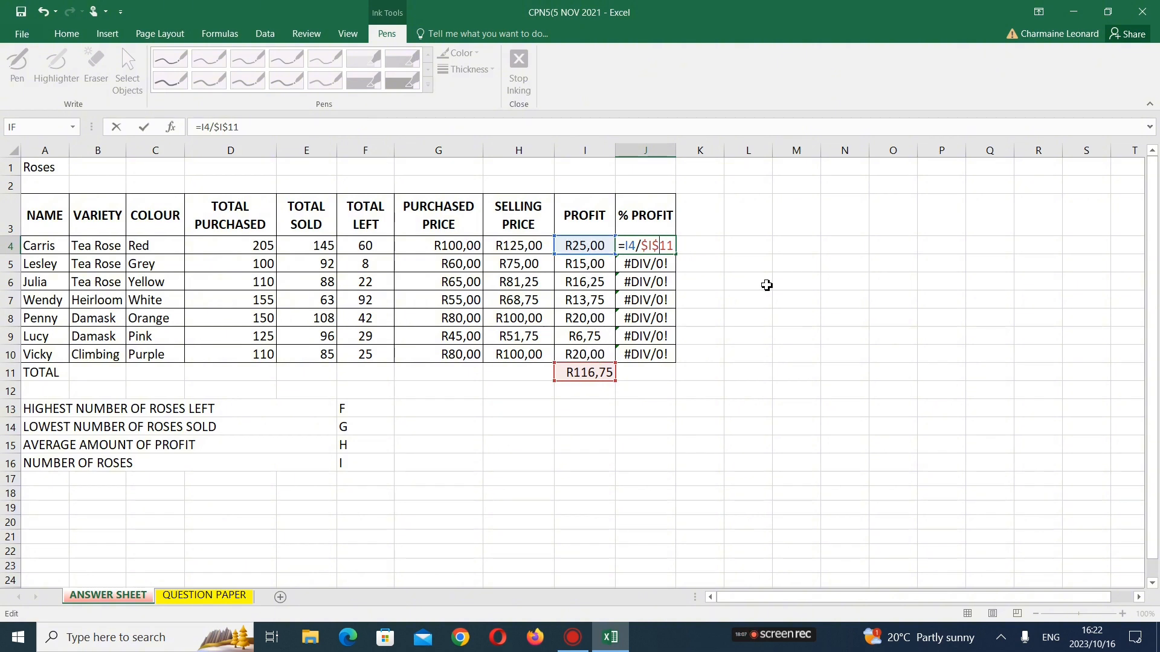
pyautogui.press('Return')
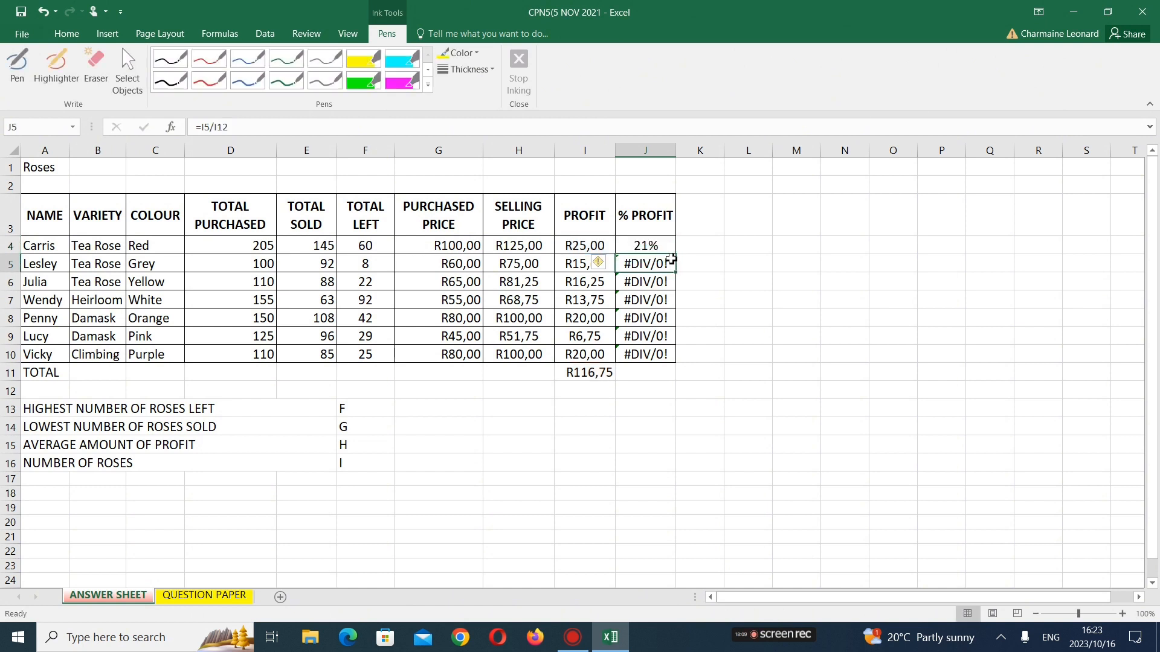
pyautogui.press('Up')
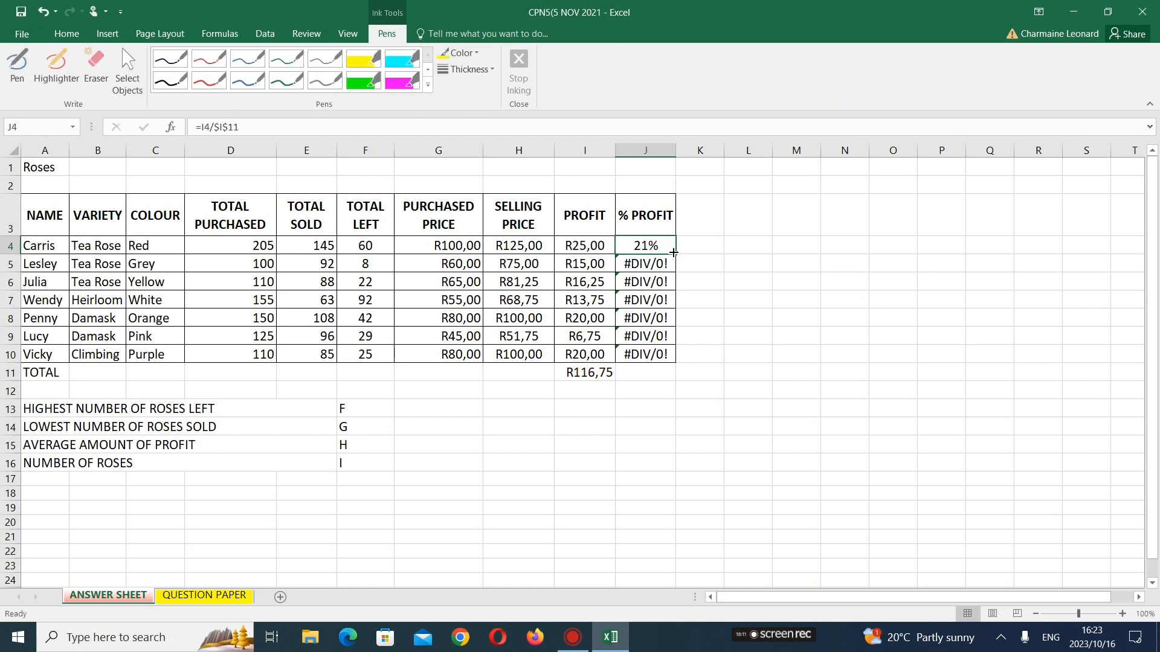
pyautogui.moveTo(673, 253); pyautogui.dragTo(667, 360)
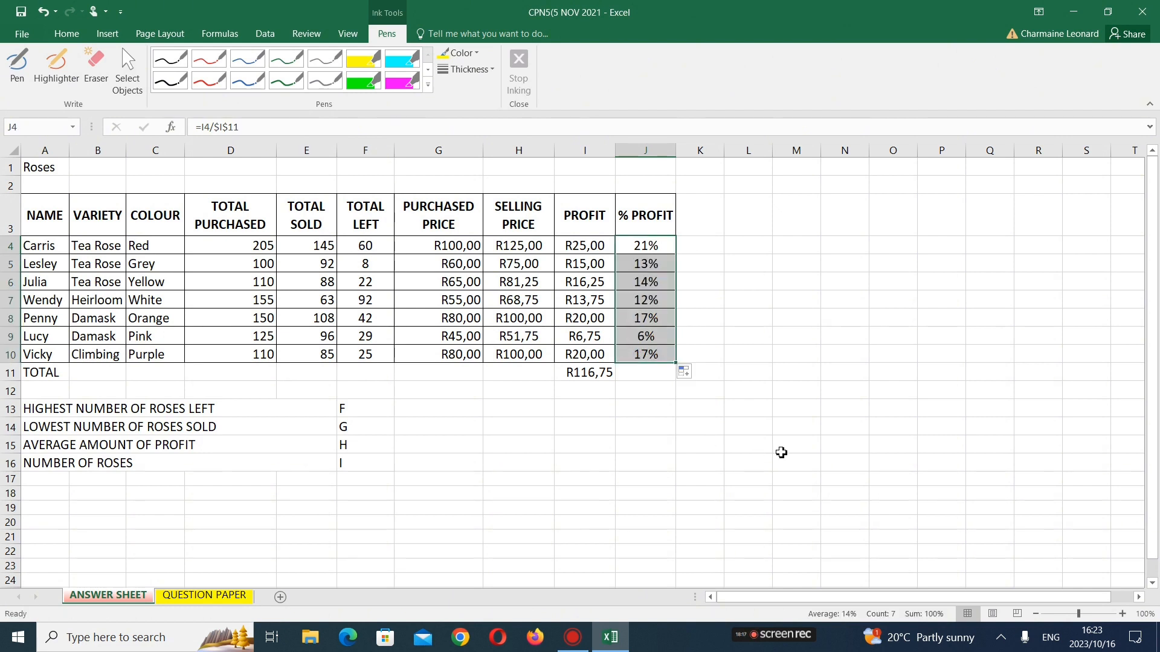
pyautogui.click(742, 336)
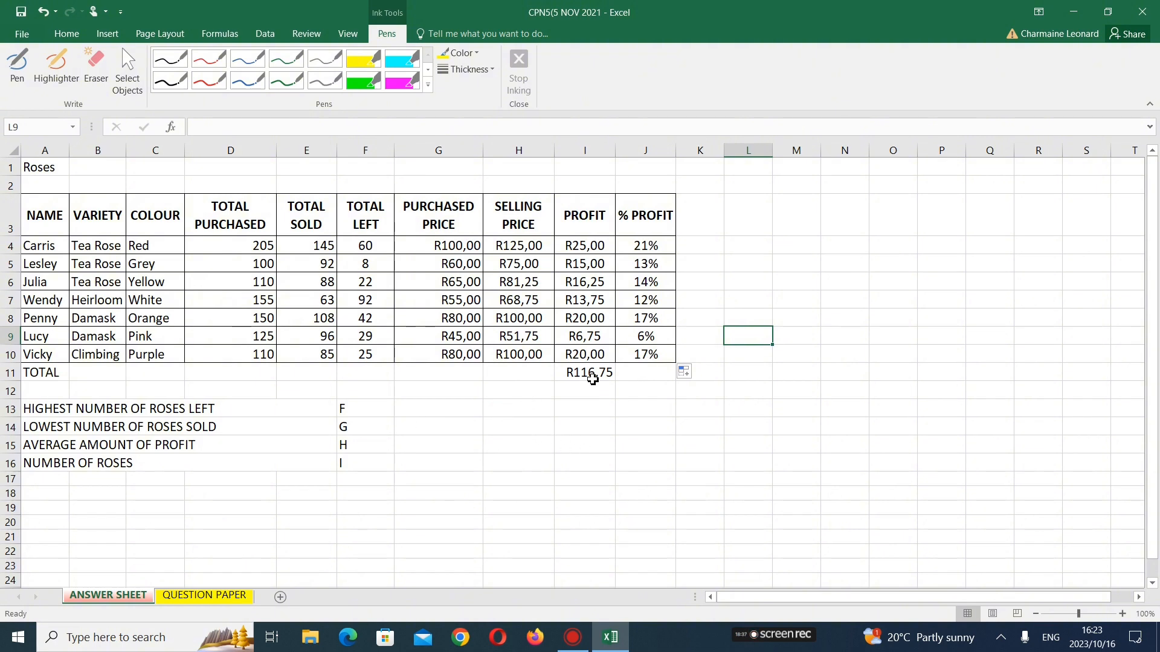
# Highlight calculation letters E and F, "HIGHEST NUMBER", "ROSES LEFT" and the table's F in yellow on the question paper, and return to the answer sheet
pyautogui.click(249, 602)
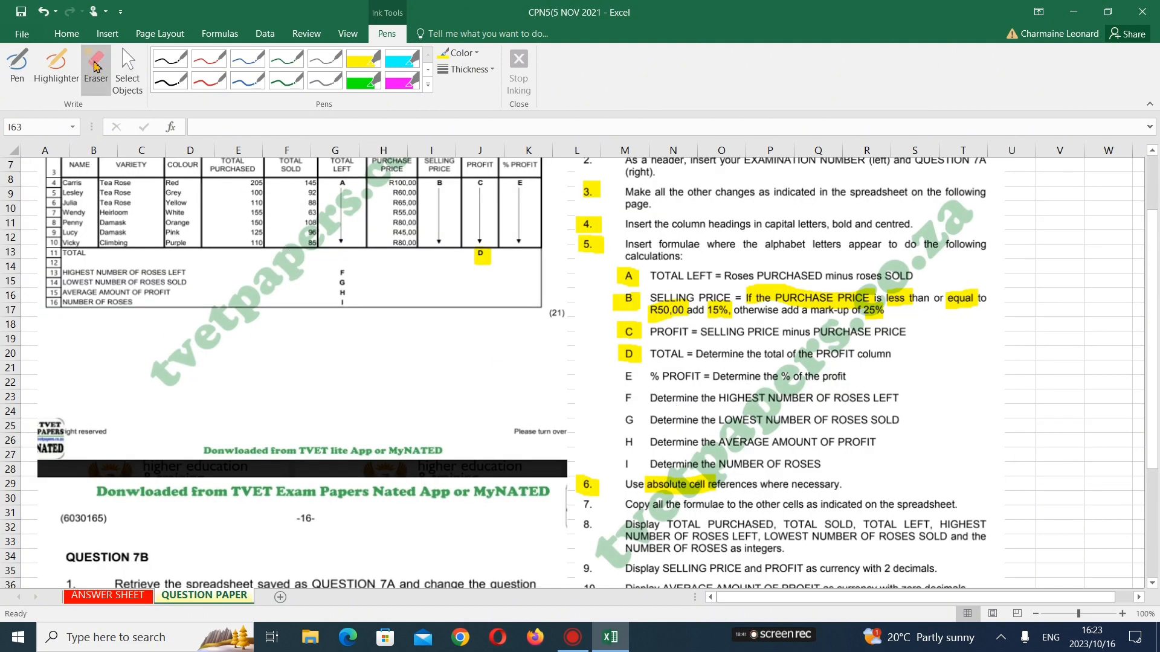
pyautogui.click(56, 68)
pyautogui.moveTo(627, 296); pyautogui.dragTo(627, 309)
pyautogui.moveTo(628, 367); pyautogui.dragTo(631, 407)
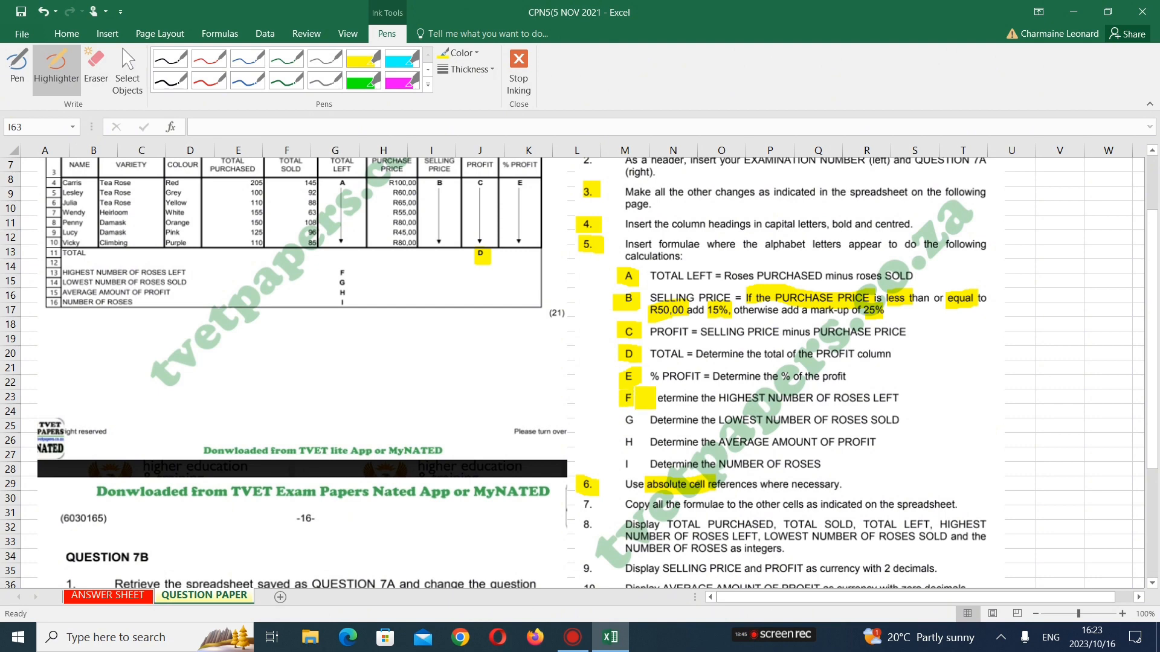
pyautogui.moveTo(720, 402); pyautogui.dragTo(896, 399)
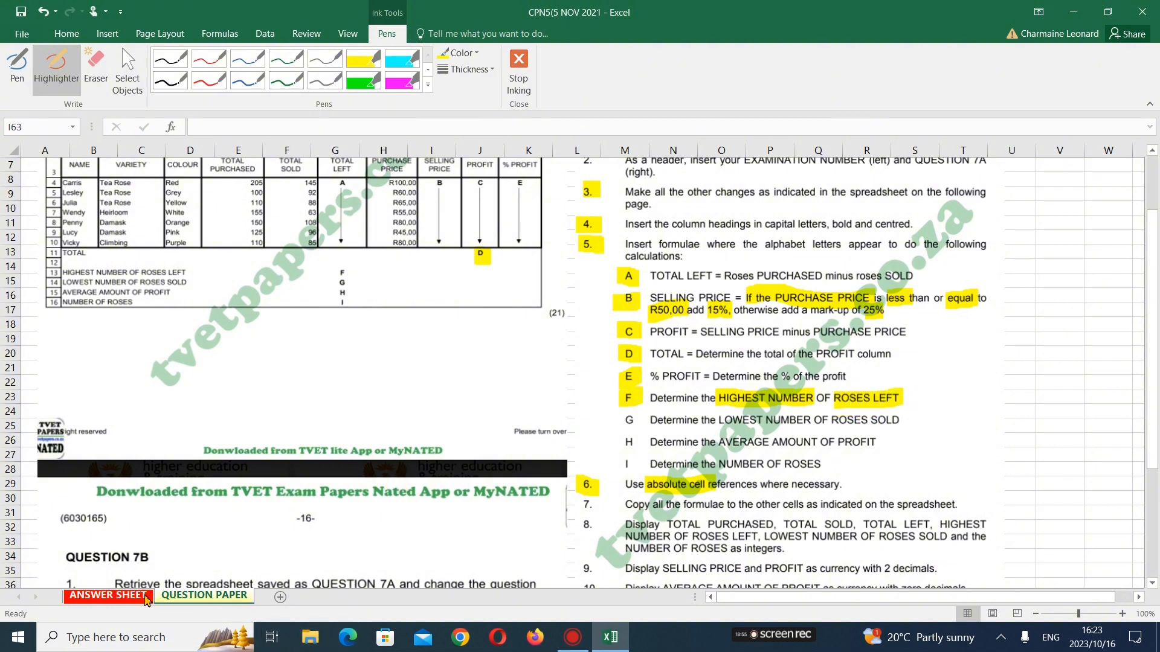
pyautogui.moveTo(345, 267); pyautogui.dragTo(344, 302)
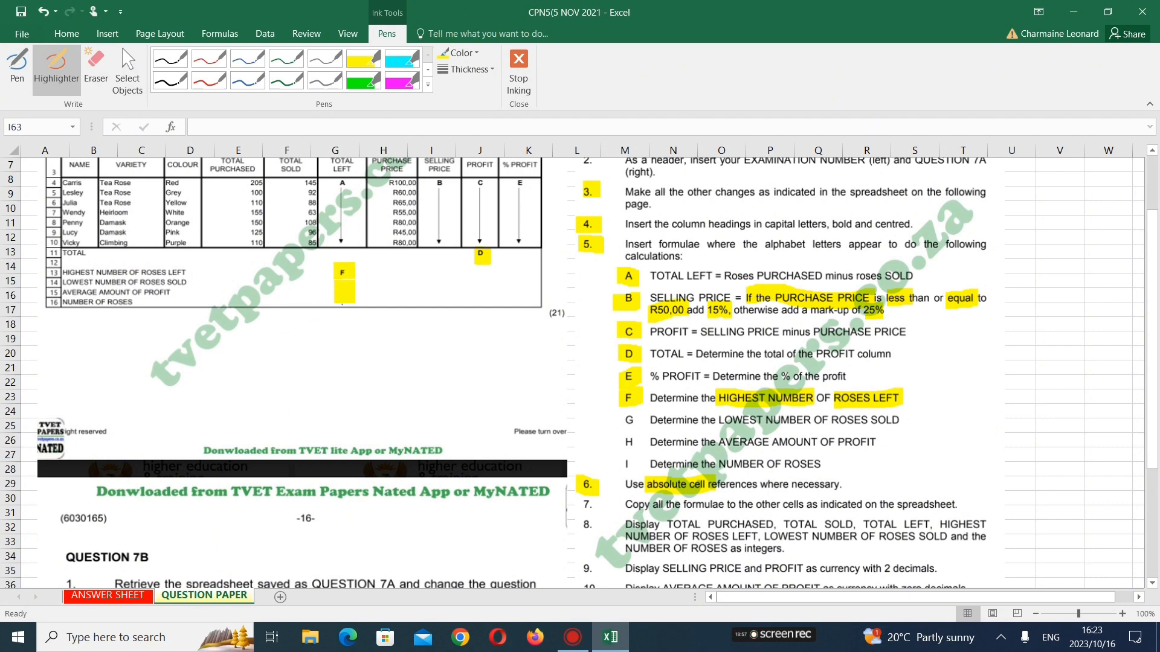
pyautogui.click(108, 595)
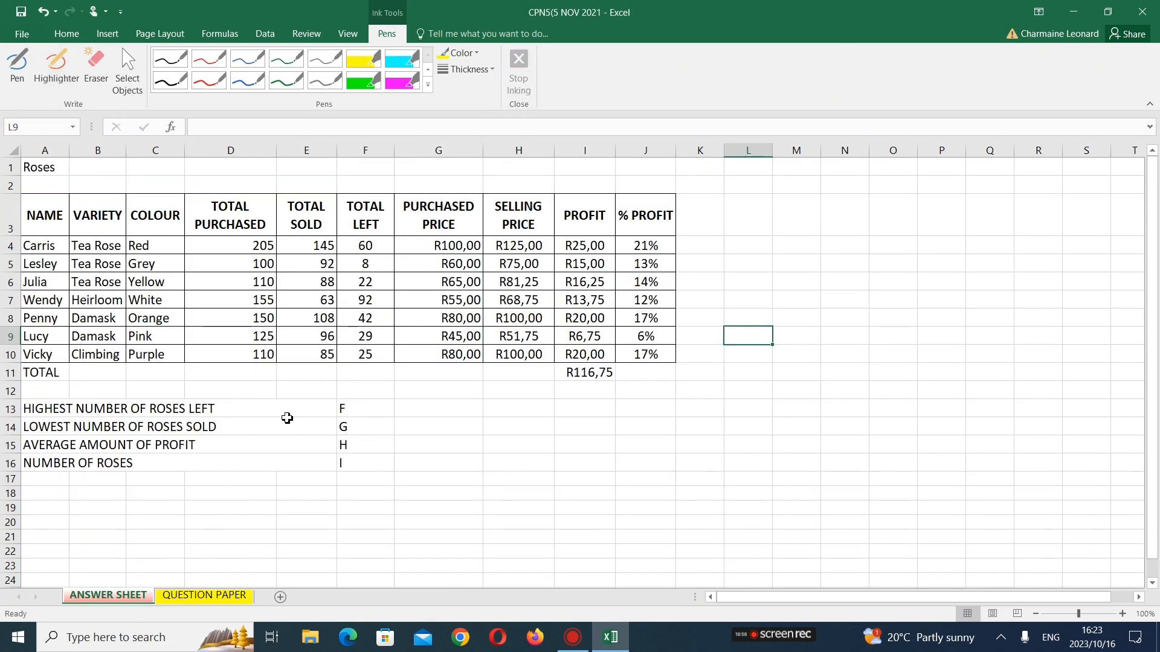
# Replace the placeholder letter in F13 for the highest number of roses left with the formula =MAX(F4:F10)
pyautogui.click(350, 409)
pyautogui.press('BackSpace')
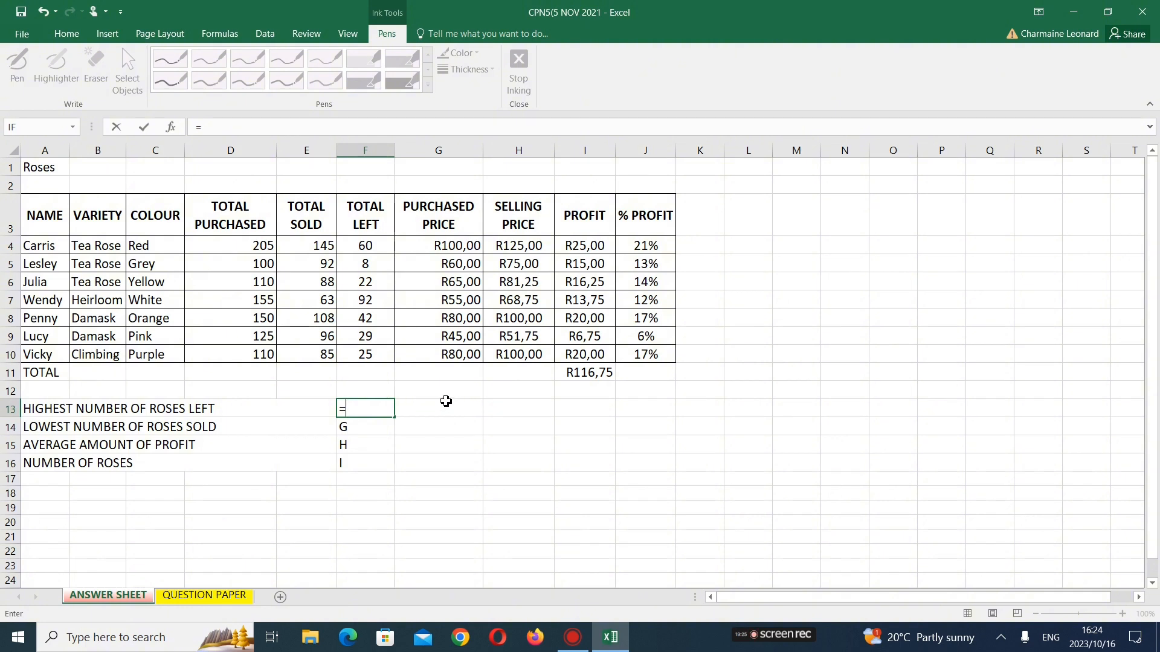
pyautogui.write('MAX')
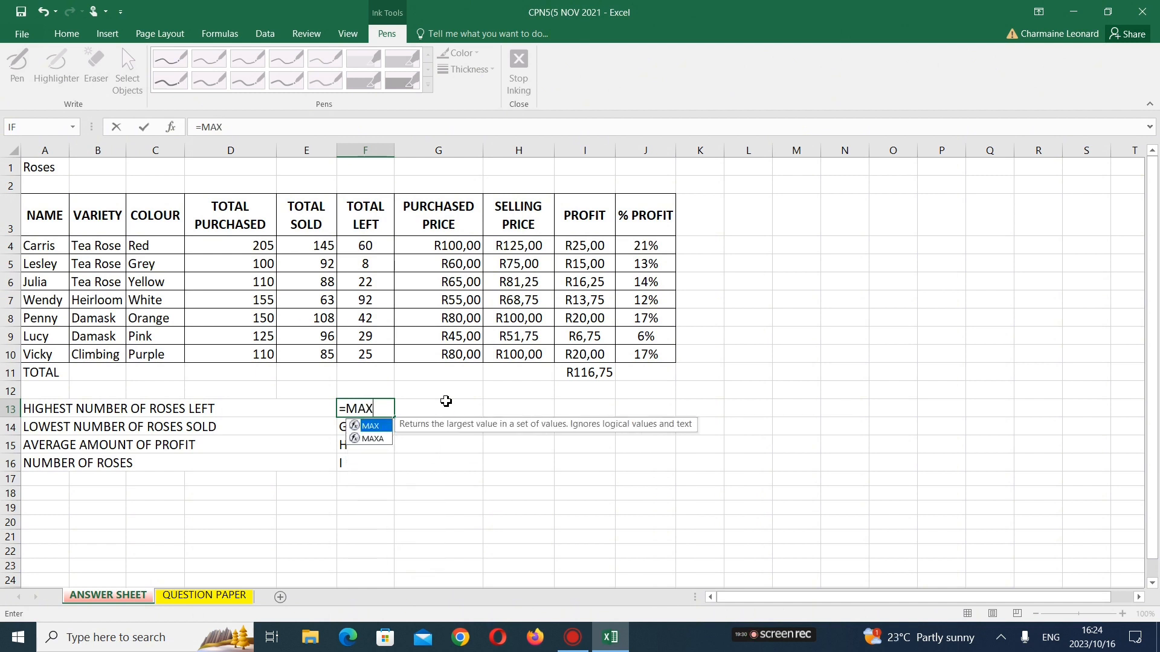
pyautogui.write('(')
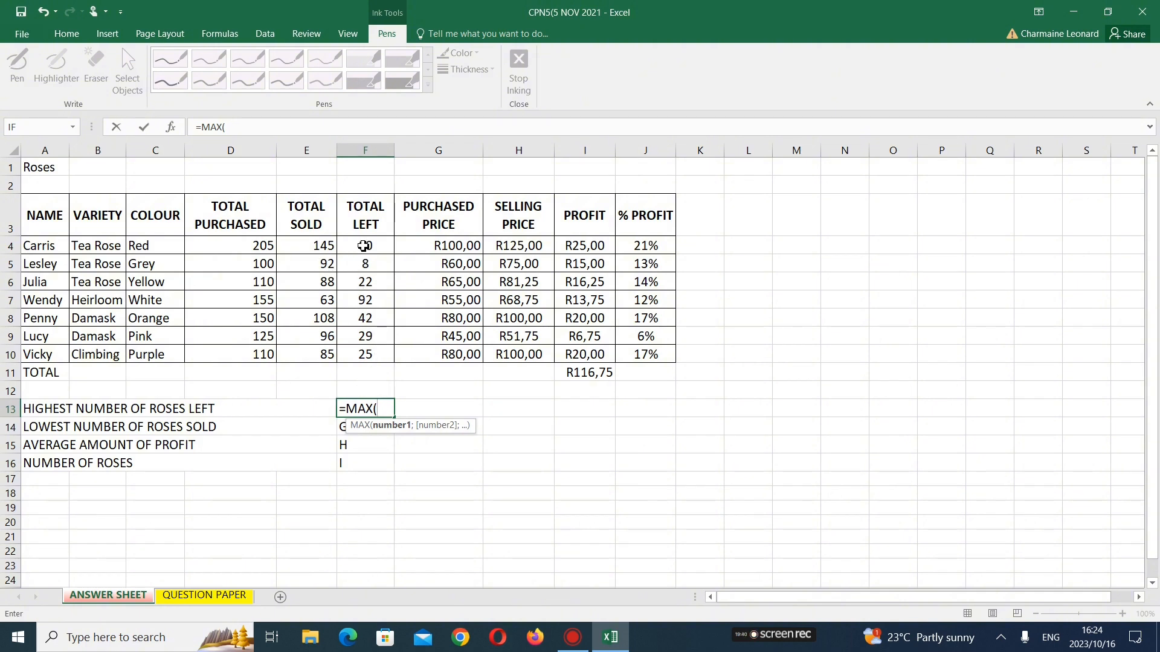
pyautogui.moveTo(365, 244); pyautogui.dragTo(365, 356)
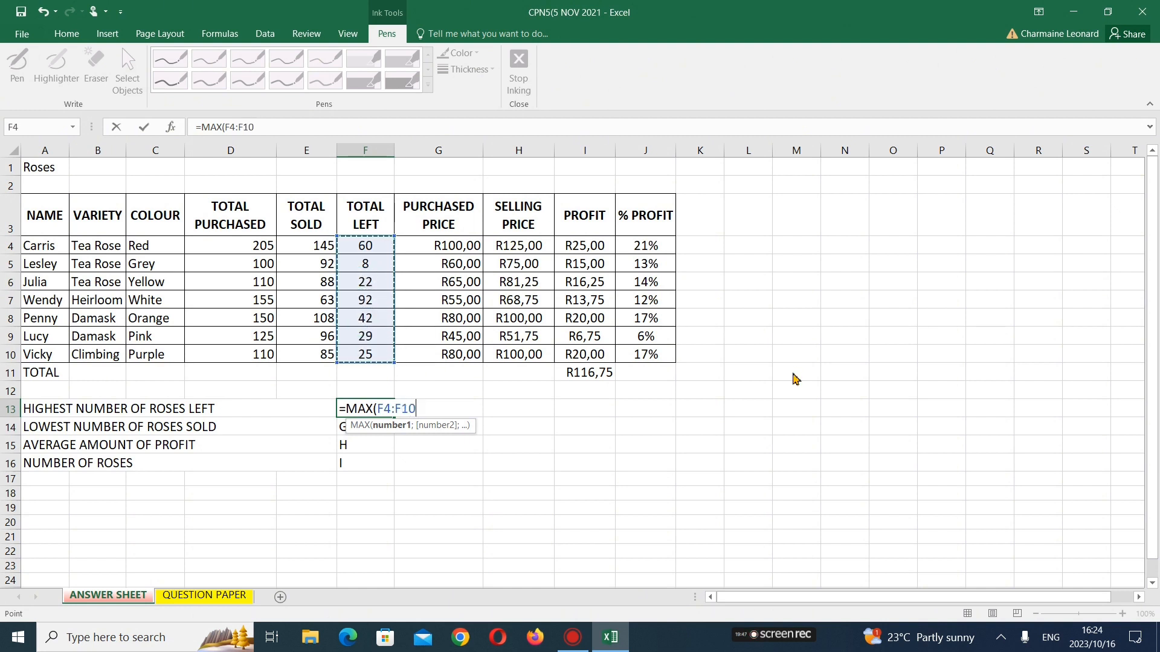
pyautogui.write(')')
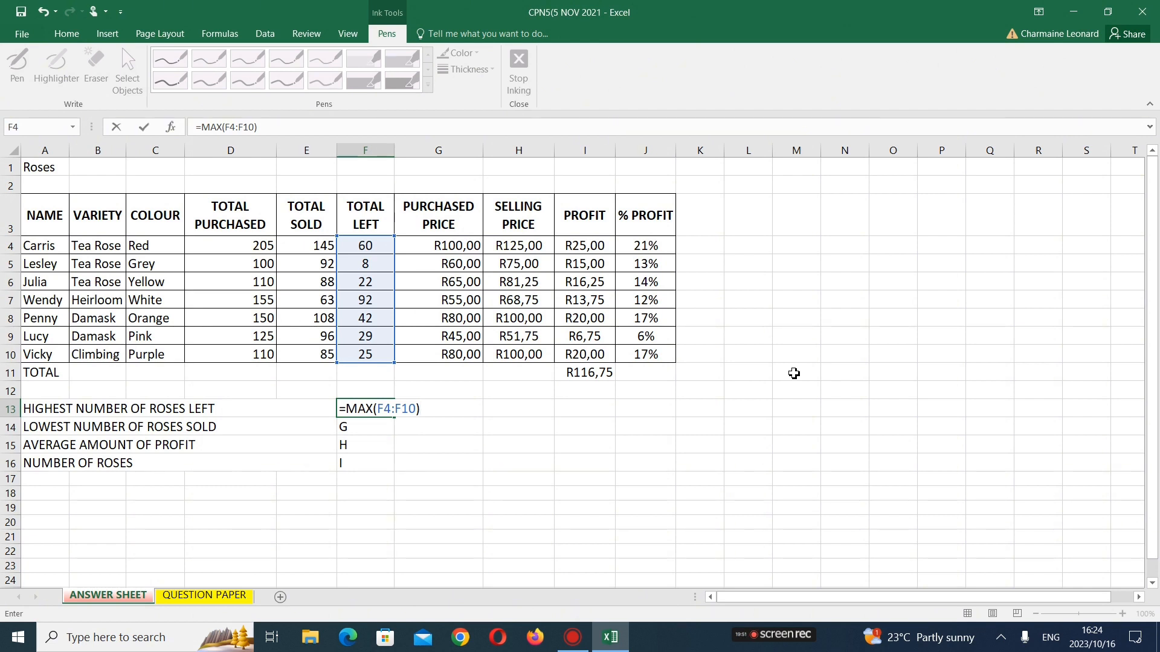
# Enter the formula =MAX(F4:F10) in F13 for the highest number of roses left
pyautogui.press('Return')
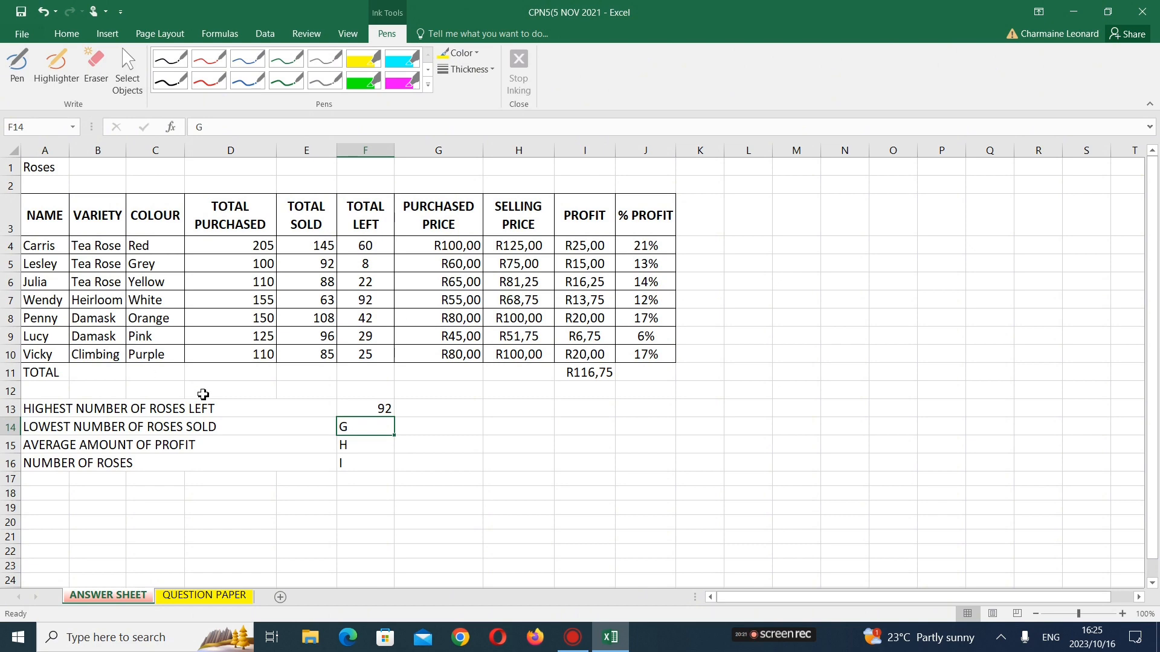
# On the QUESTION PAPER sheet, highlight the letter G and its words LOWEST NUMBER and ROSES SOLD in yellow
pyautogui.click(200, 596)
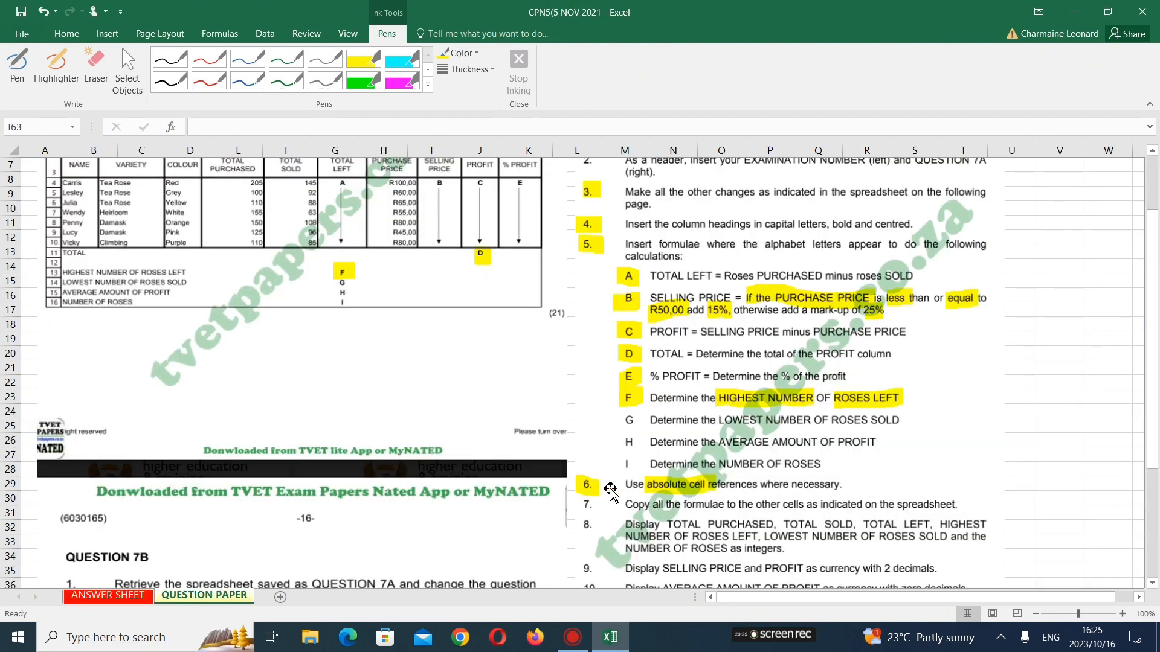
pyautogui.click(72, 77)
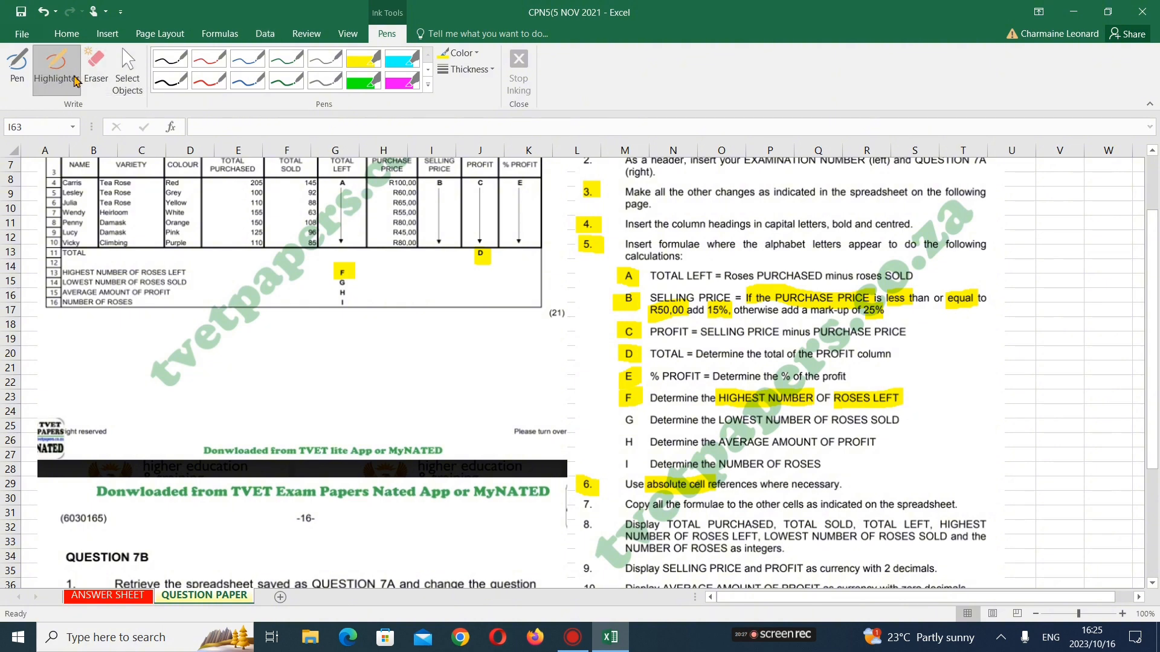
pyautogui.moveTo(622, 420); pyautogui.dragTo(635, 421)
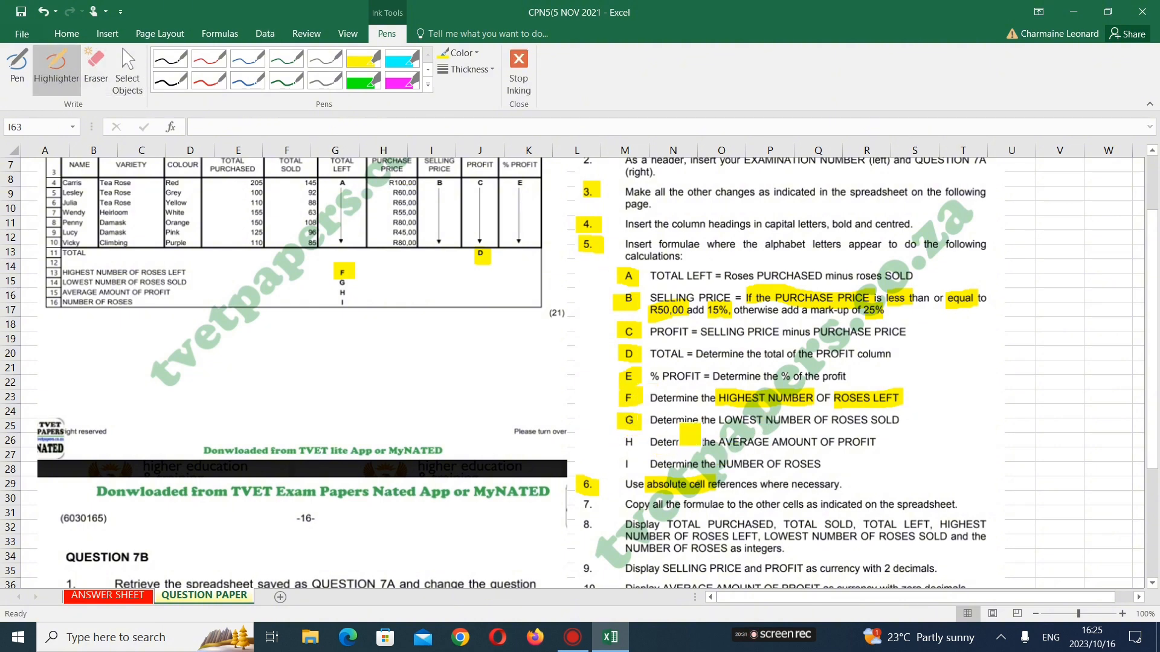
pyautogui.moveTo(720, 421); pyautogui.dragTo(898, 426)
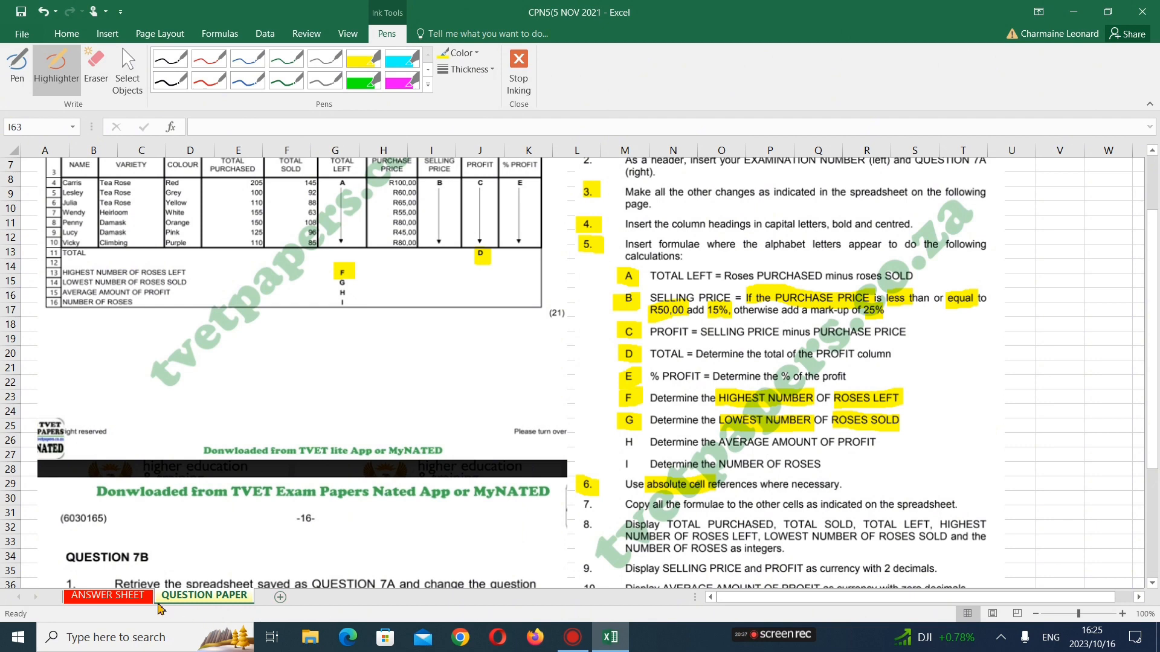
# On the ANSWER SHEET, replace the G placeholder in F14 with =MIN(E4:E10) for the lowest number of roses sold
pyautogui.click(145, 600)
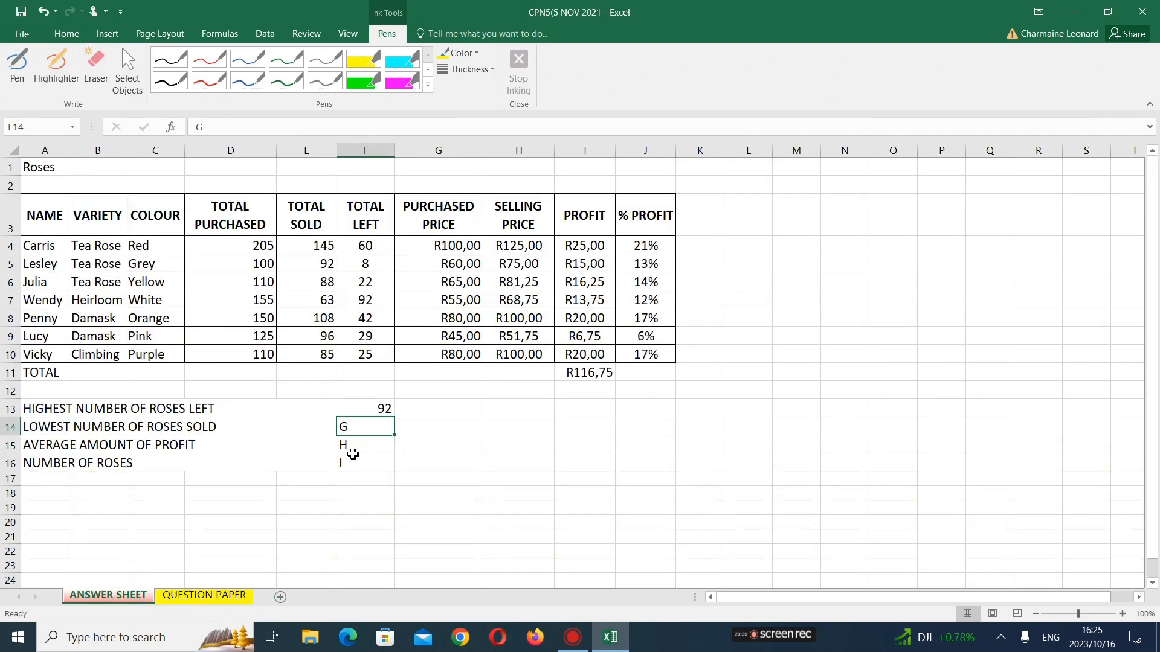
pyautogui.press('BackSpace')
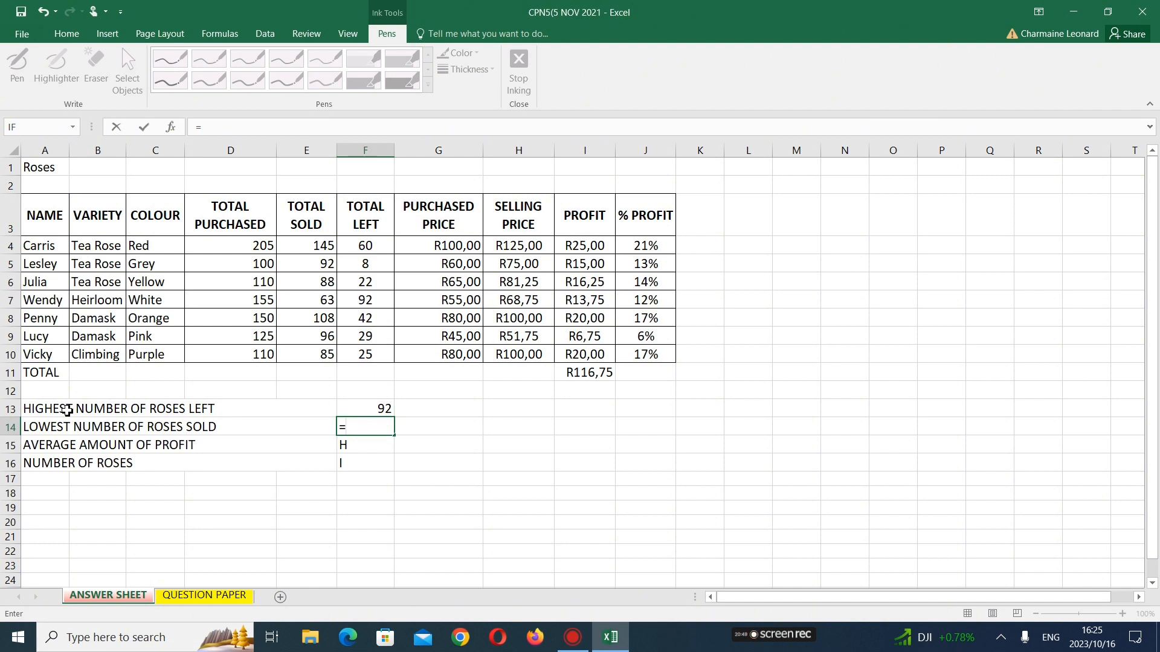
pyautogui.write('MIN')
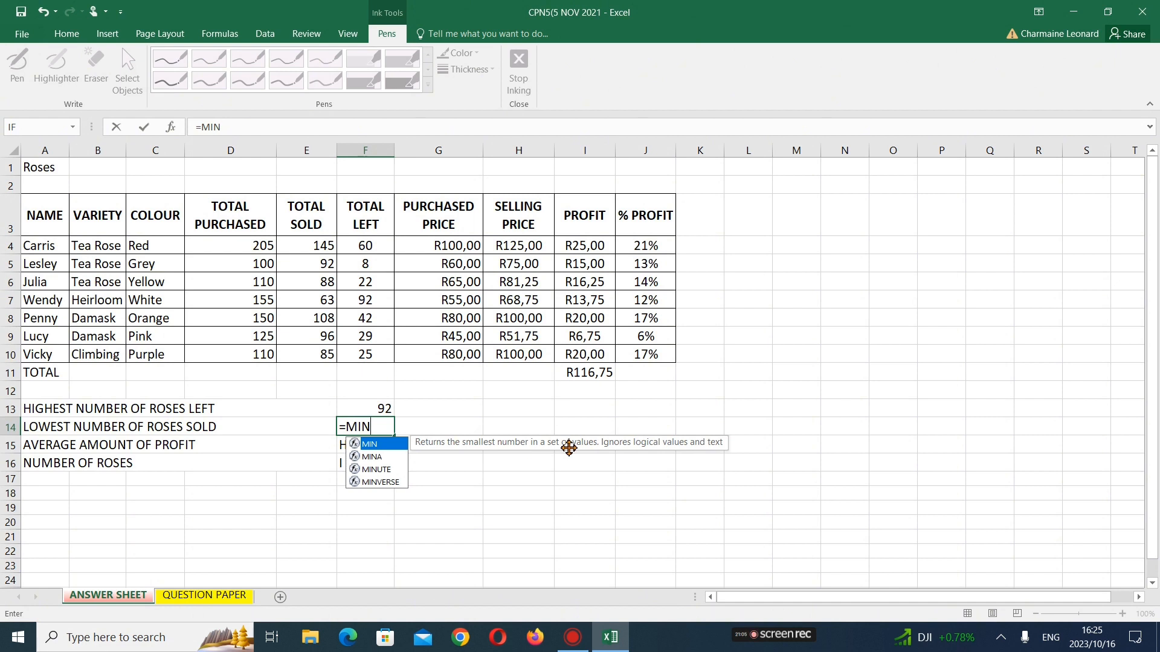
pyautogui.write('(')
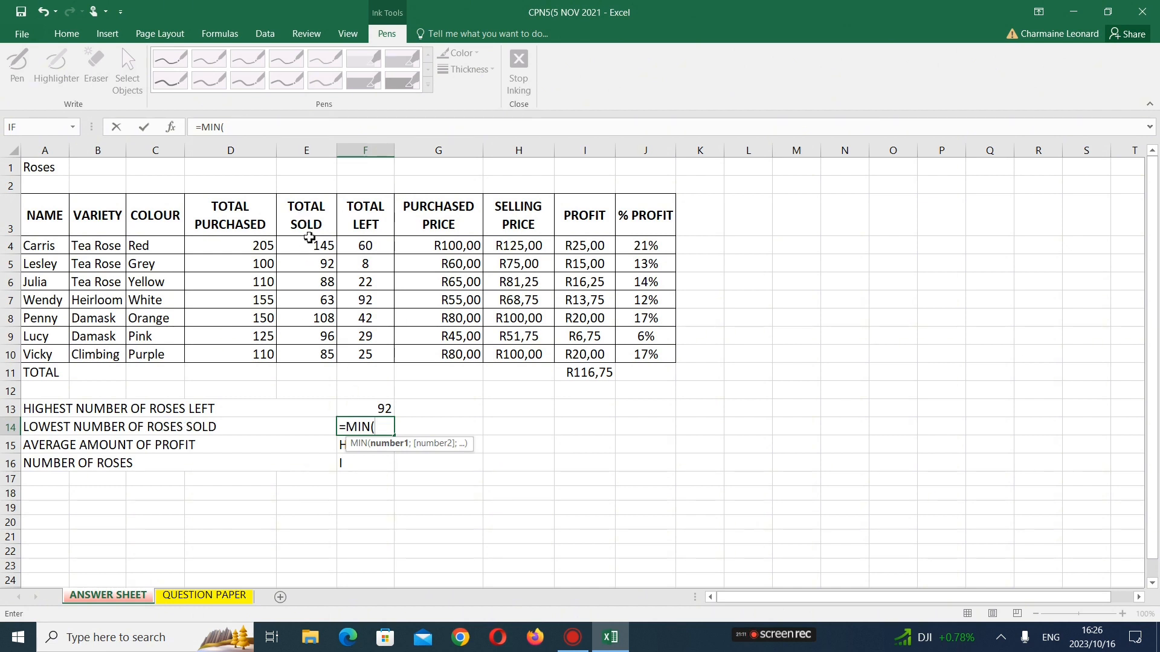
pyautogui.moveTo(309, 242); pyautogui.dragTo(309, 357)
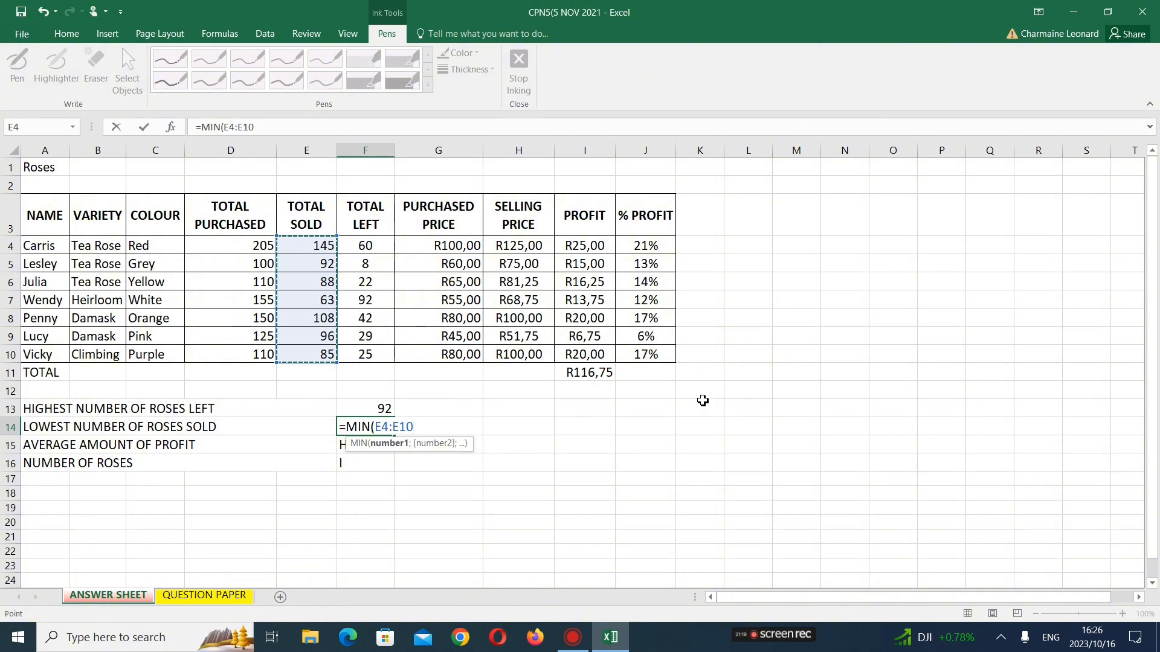
pyautogui.write(')')
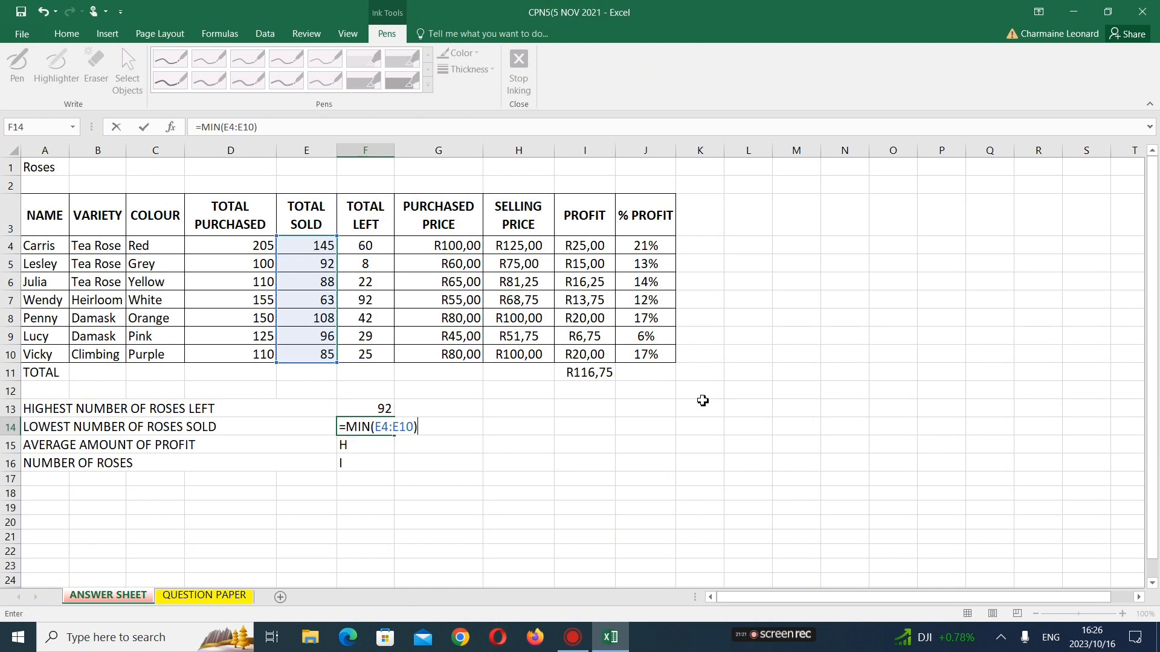
pyautogui.press('Return')
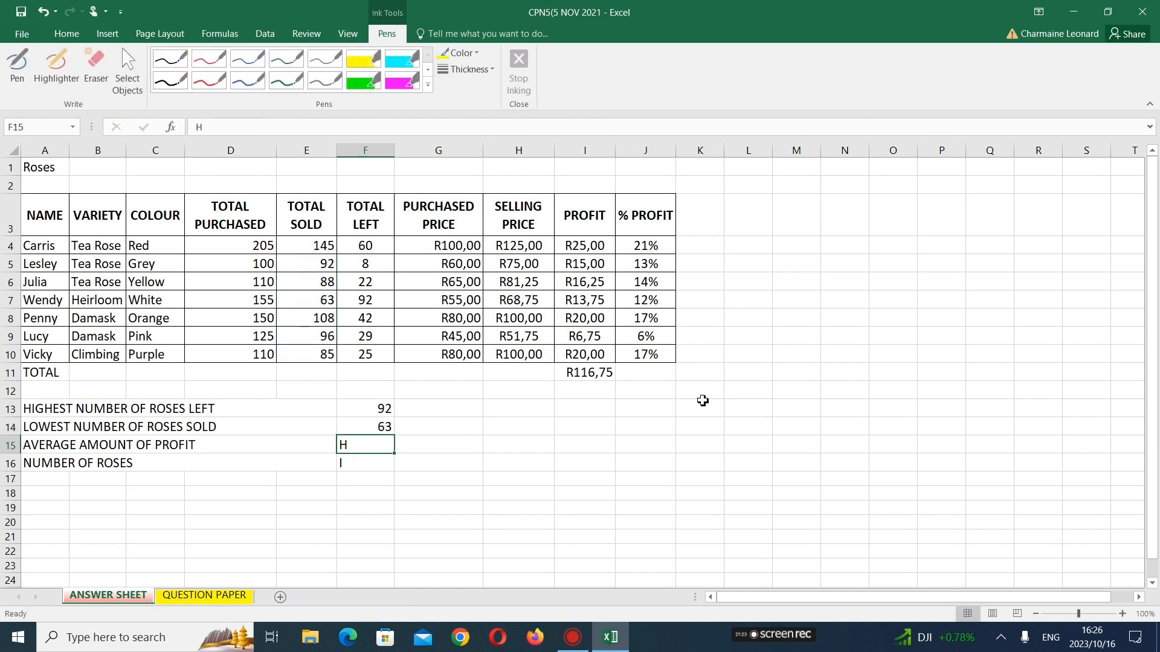
# On the QUESTION PAPER sheet, highlight the letter H and its words AVERAGE AMOUNT and PROFIT in yellow
pyautogui.click(240, 598)
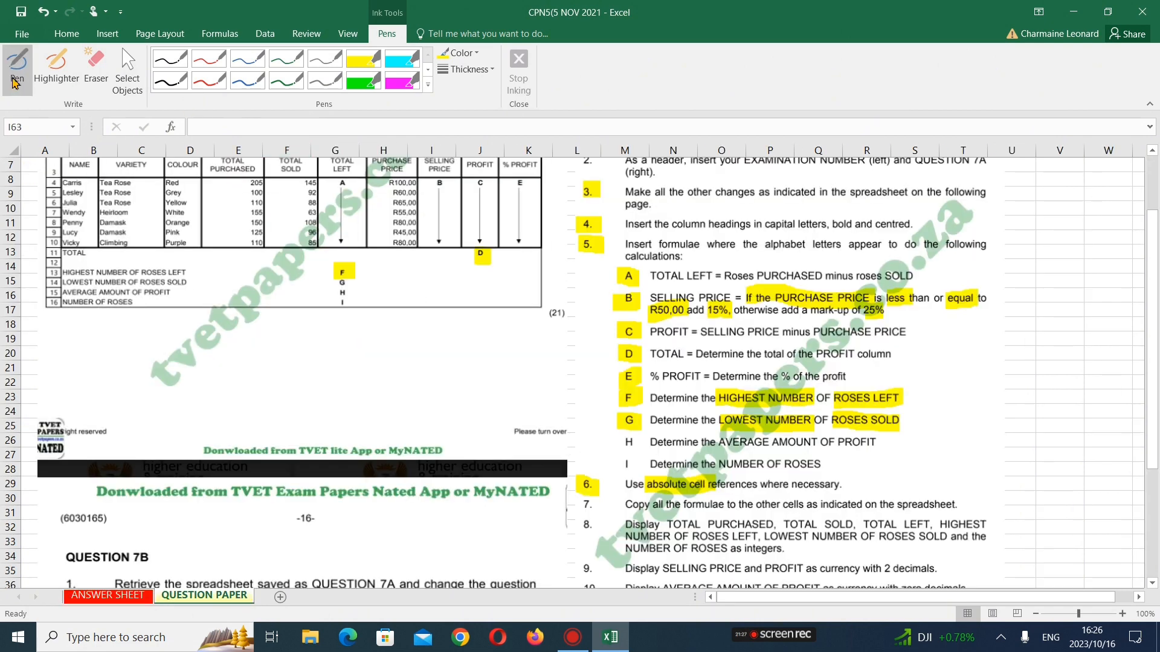
pyautogui.click(53, 81)
pyautogui.moveTo(640, 437)
pyautogui.mouseDown()
pyautogui.moveTo(624, 453)
pyautogui.moveTo(631, 447)
pyautogui.mouseUp()
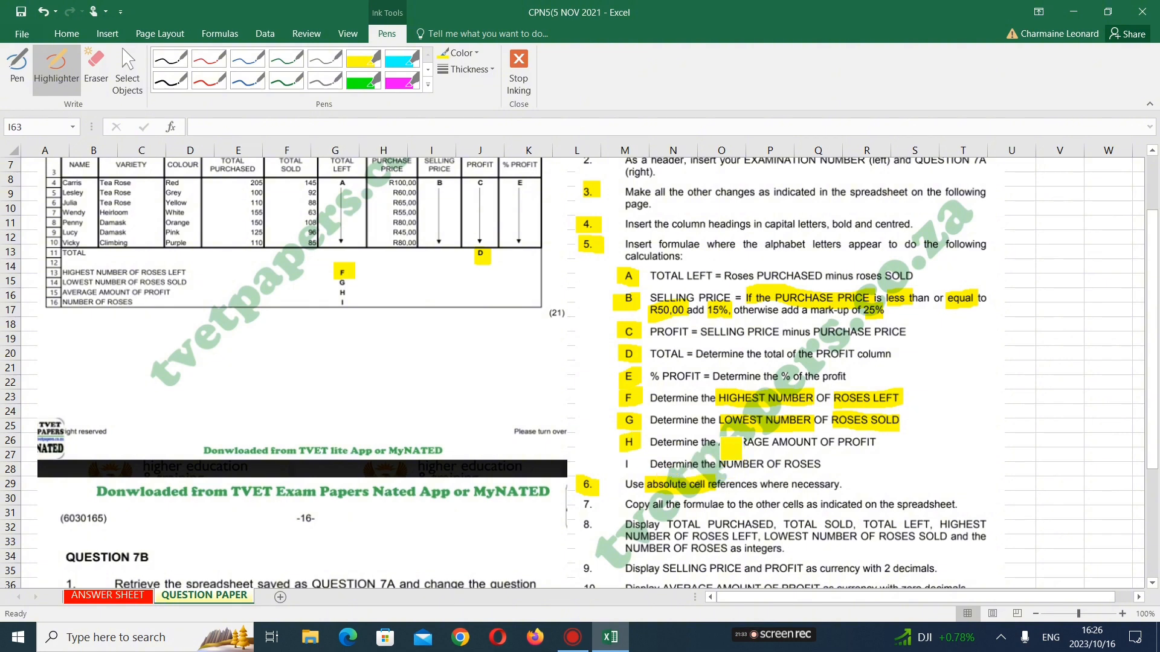
pyautogui.moveTo(724, 443); pyautogui.dragTo(873, 447)
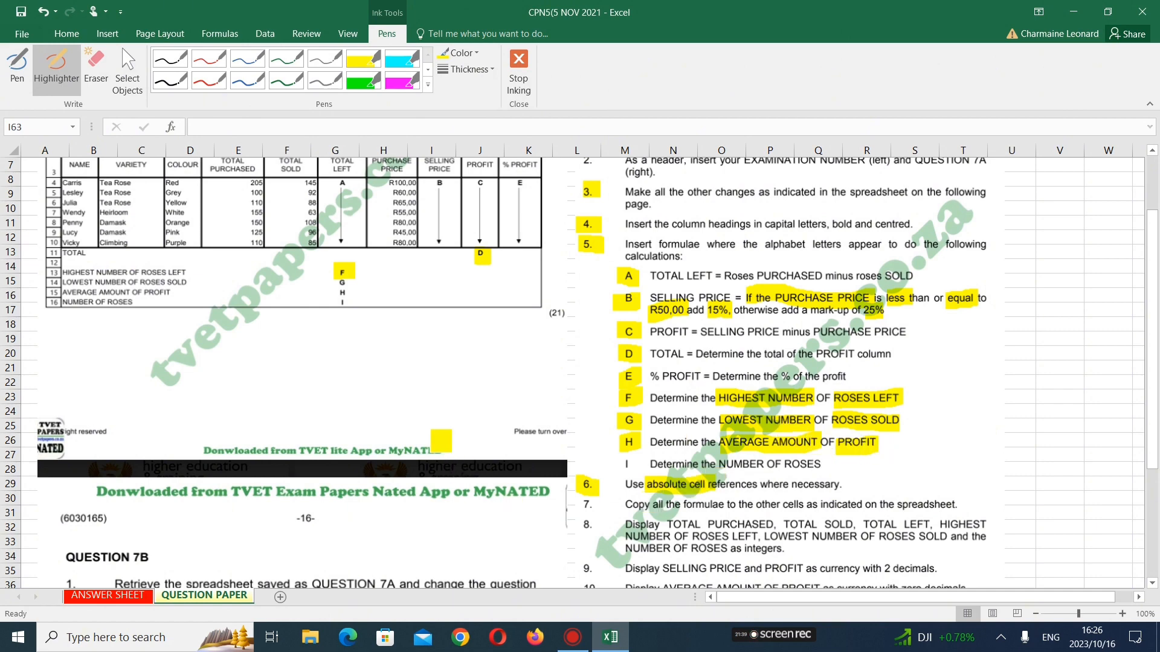
pyautogui.moveTo(572, 486); pyautogui.dragTo(589, 485)
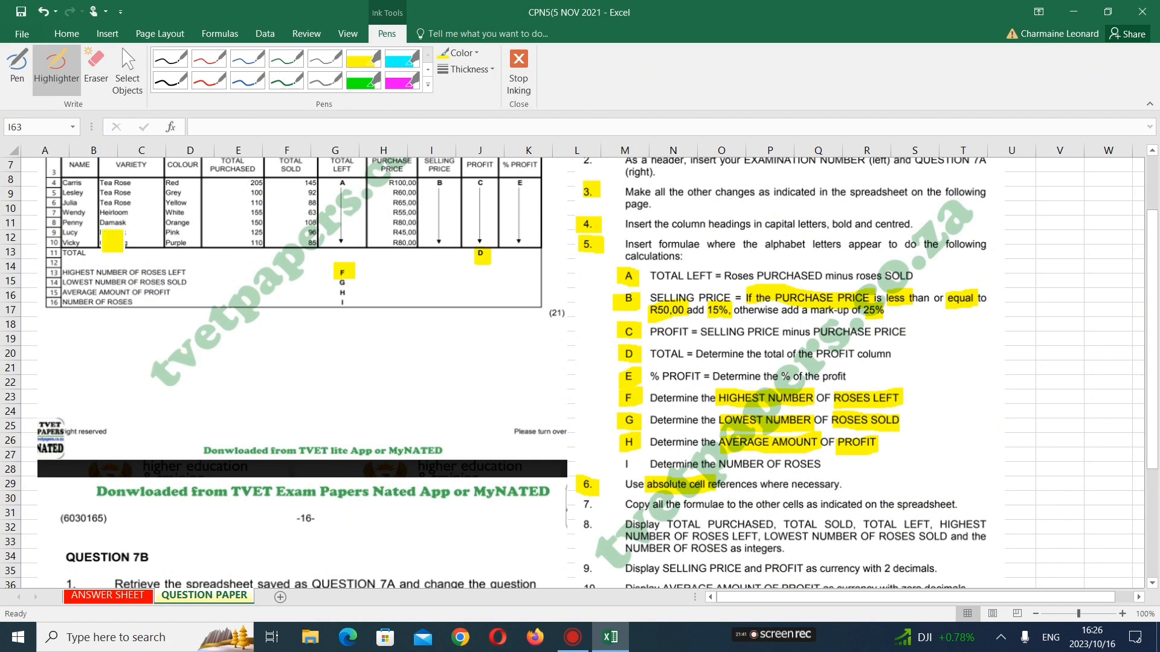
# On the ANSWER SHEET, replace the H placeholder in F15 with =AVERAGE(I4:I10) for the average amount of profit
pyautogui.click(124, 595)
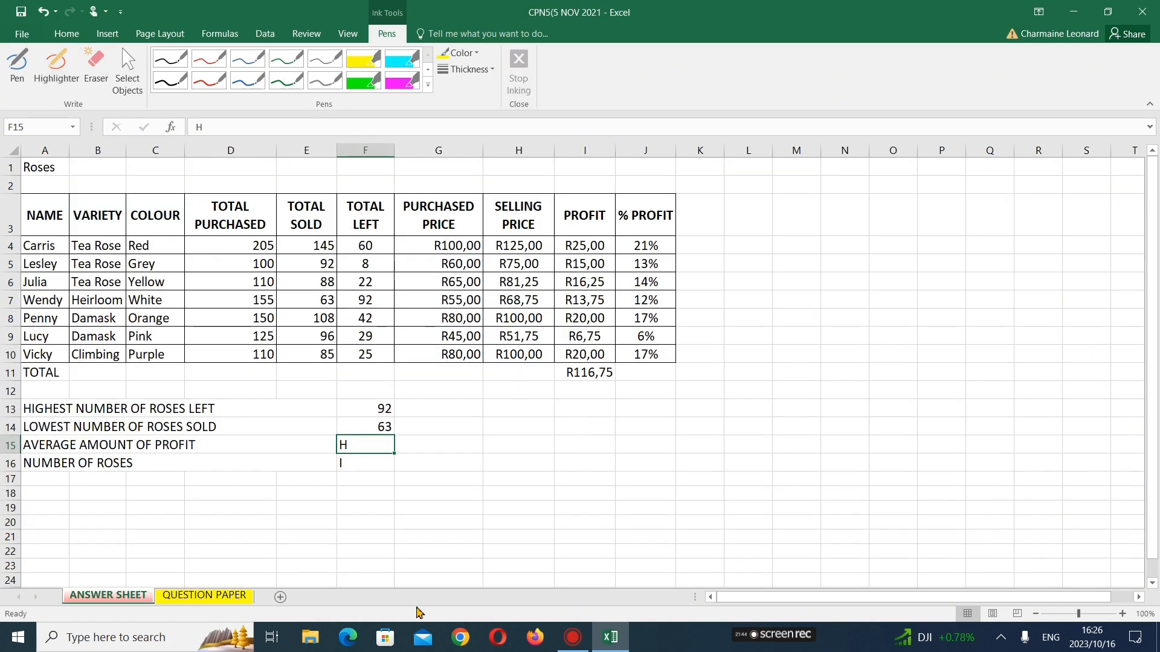
pyautogui.press('BackSpace')
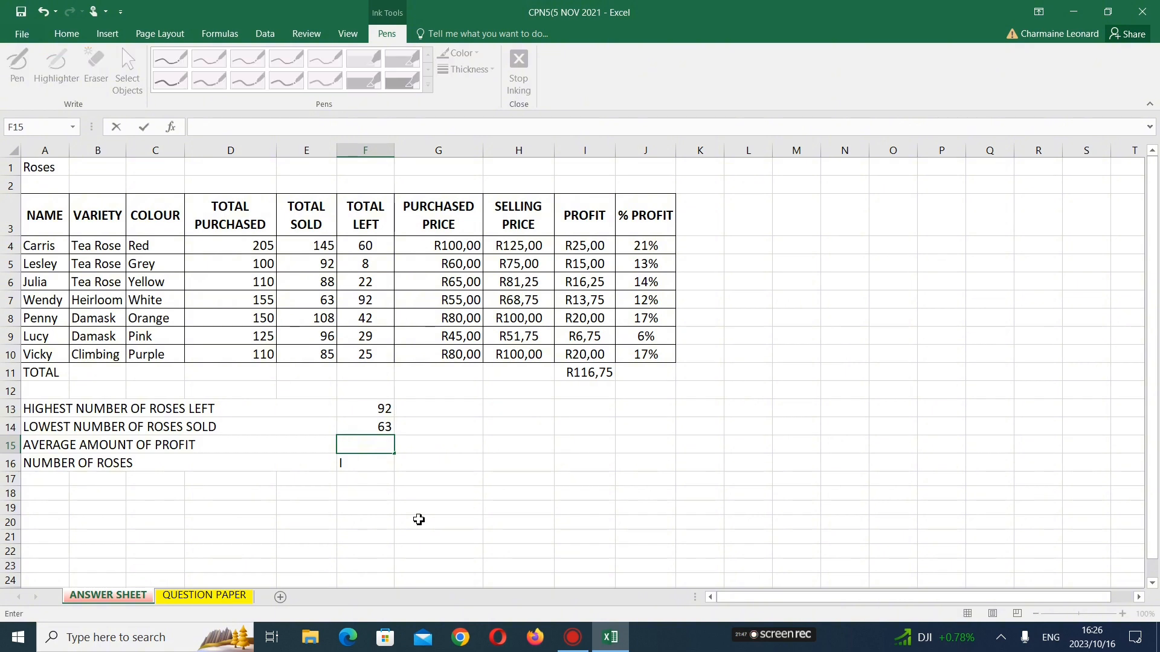
pyautogui.write('=AVER')
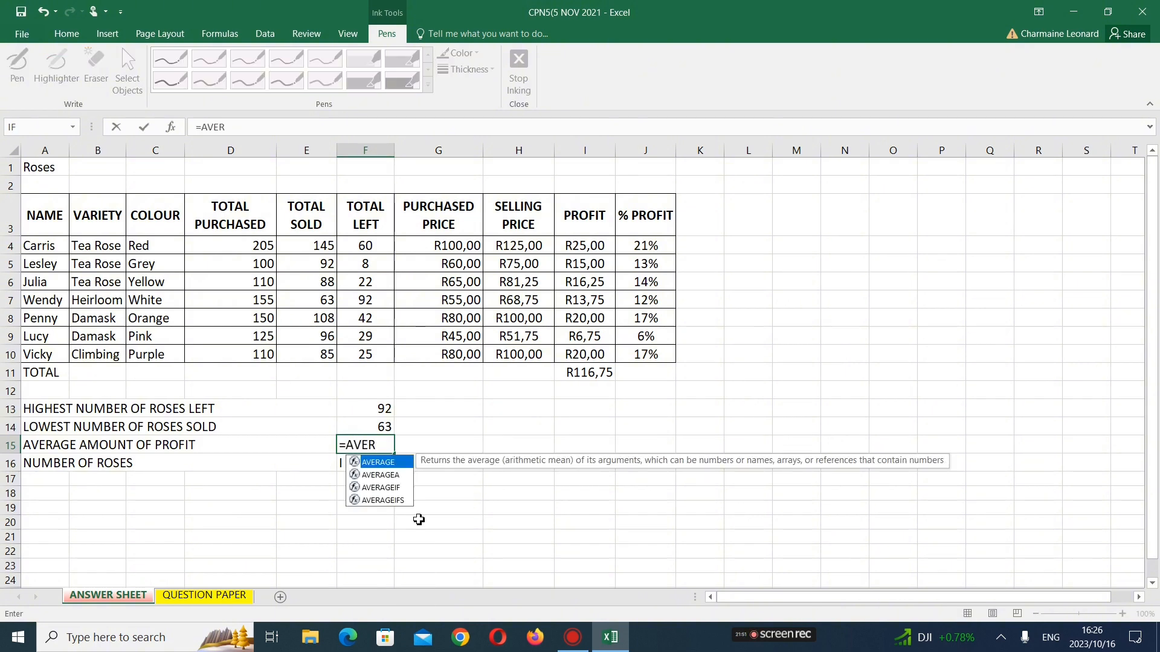
pyautogui.press('Tab')
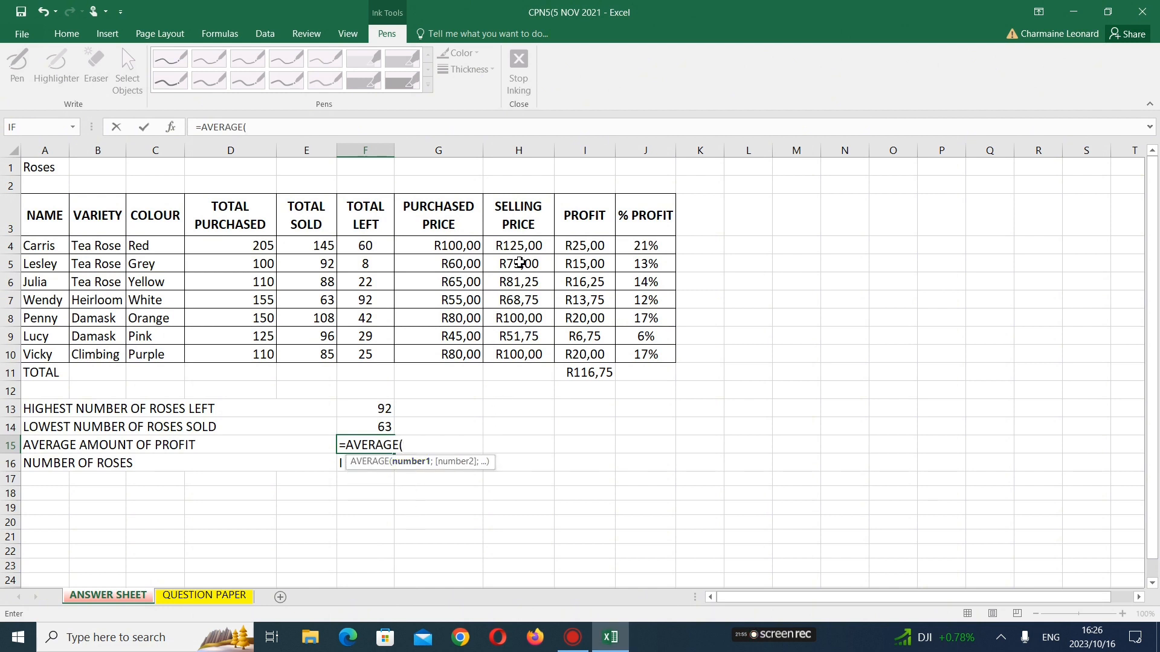
pyautogui.click(578, 243)
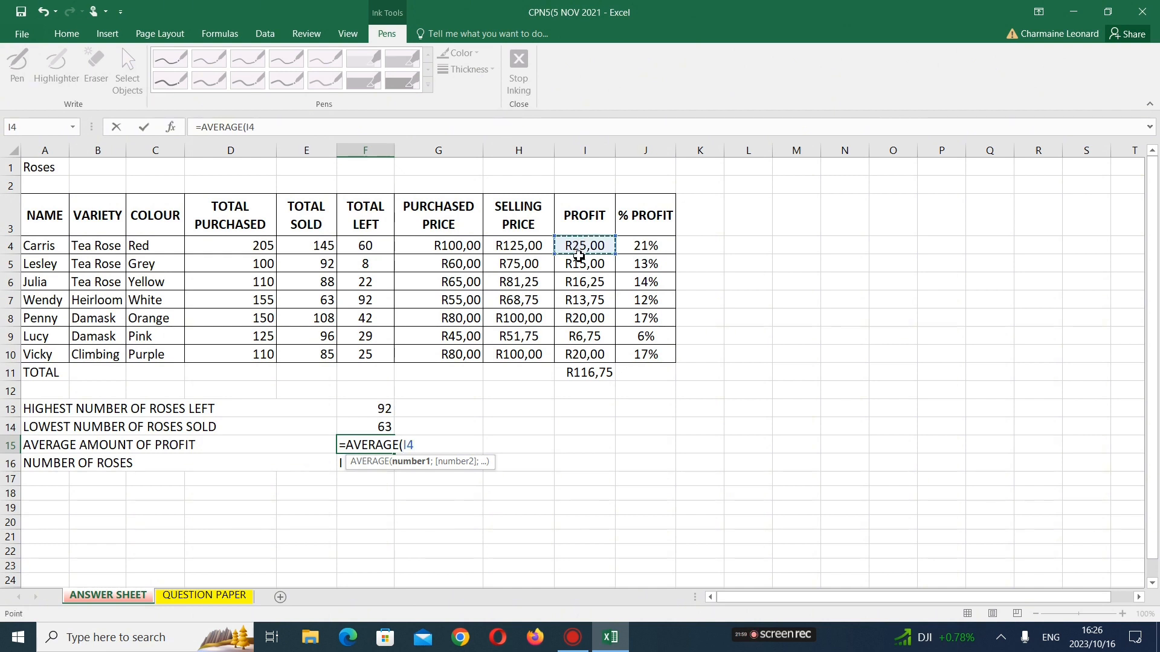
pyautogui.moveTo(579, 256); pyautogui.dragTo(591, 371)
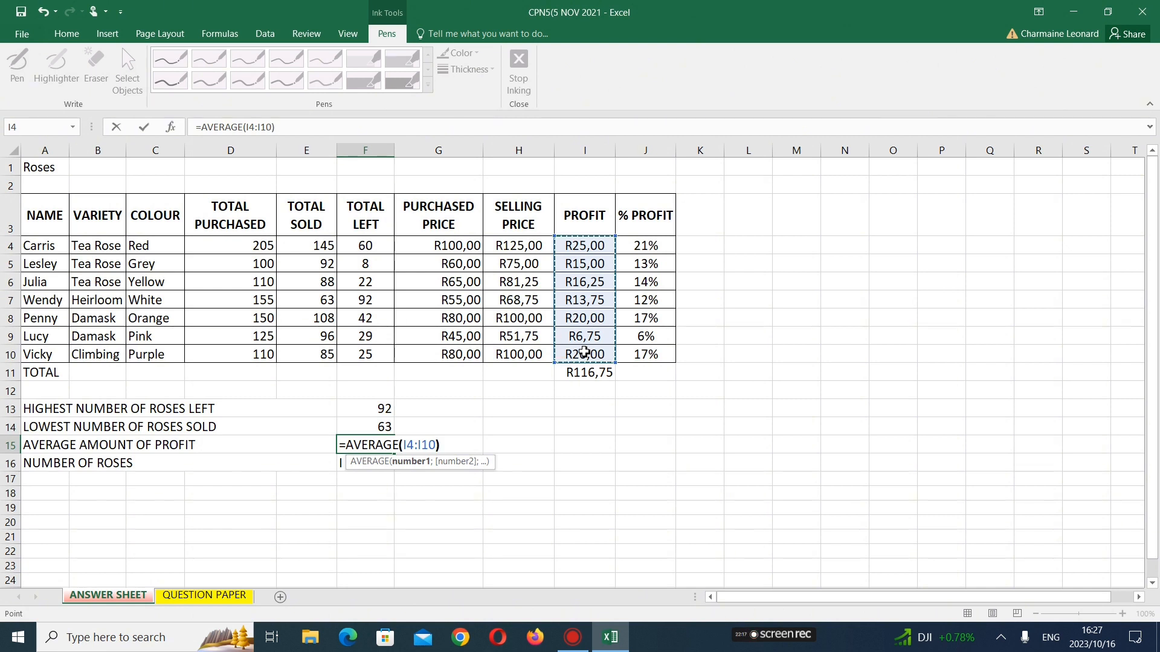
pyautogui.press('Return')
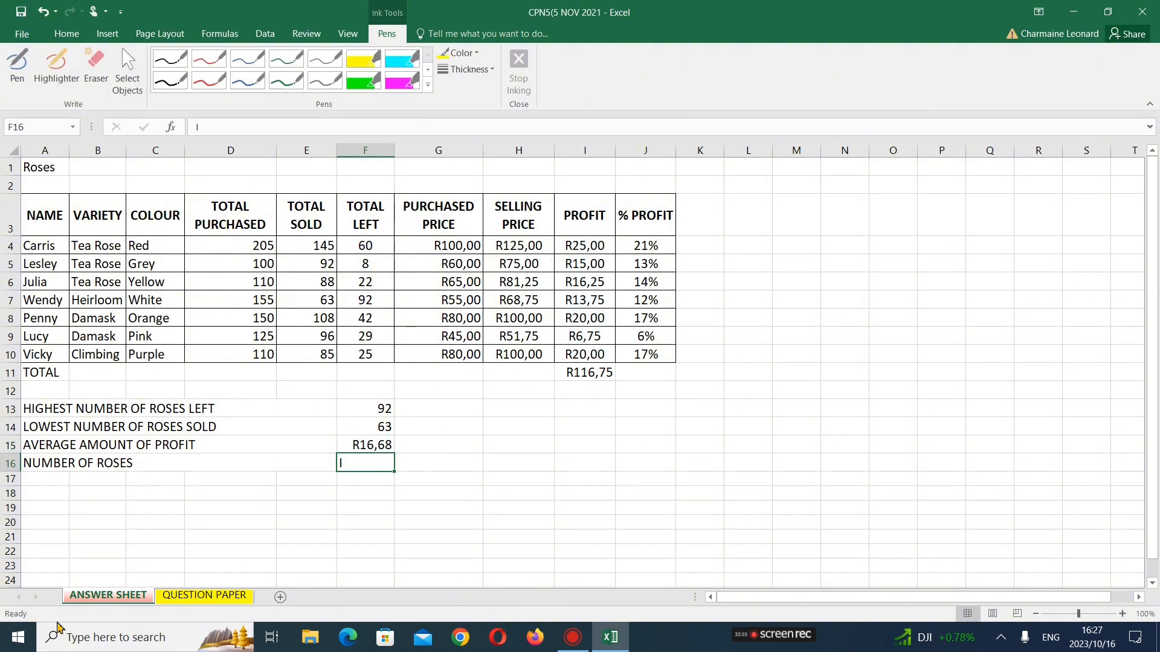
# On the QUESTION PAPER sheet, highlight the letter I and its words NUMBER OF ROSES in yellow
pyautogui.click(245, 595)
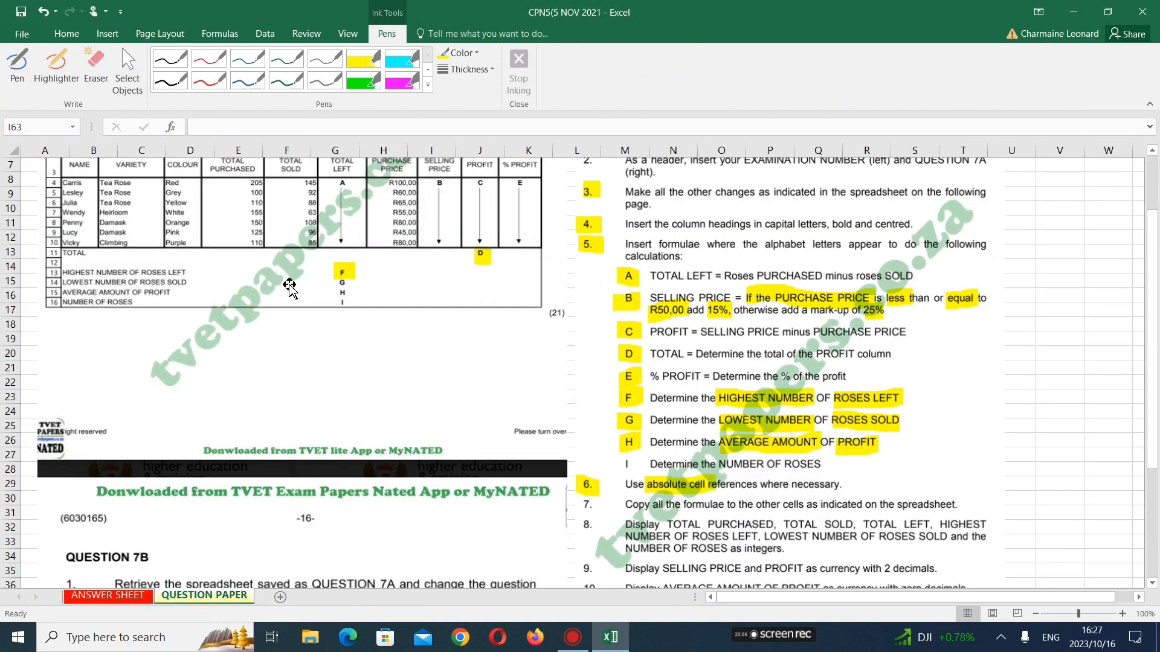
pyautogui.click(57, 73)
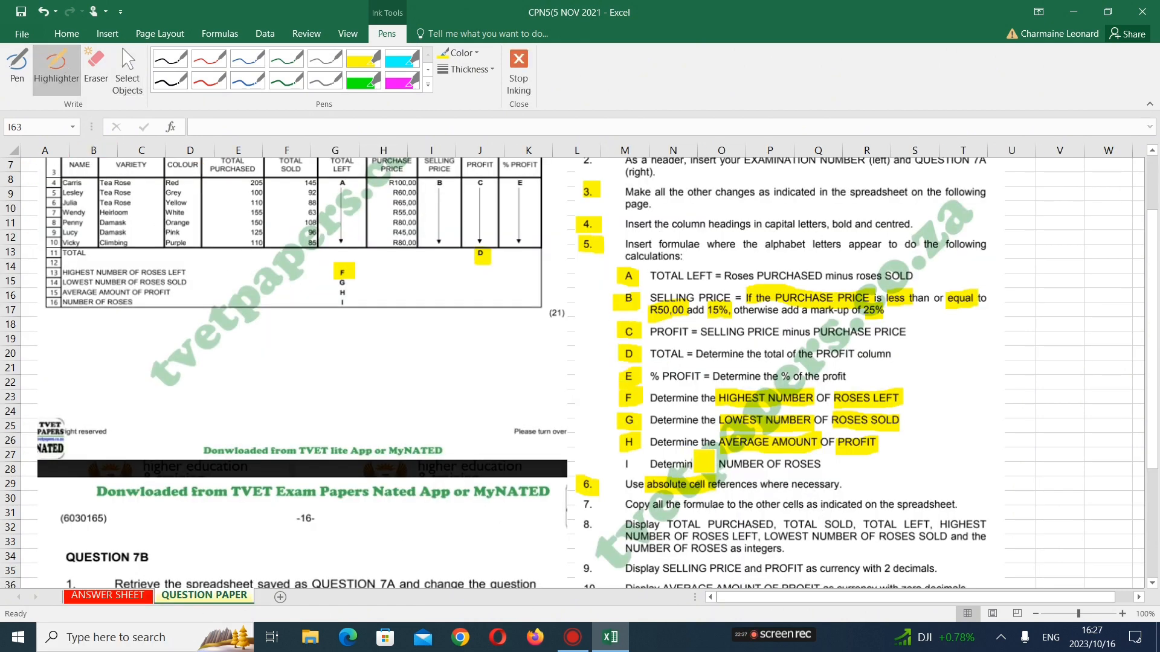
pyautogui.moveTo(618, 467); pyautogui.dragTo(639, 467)
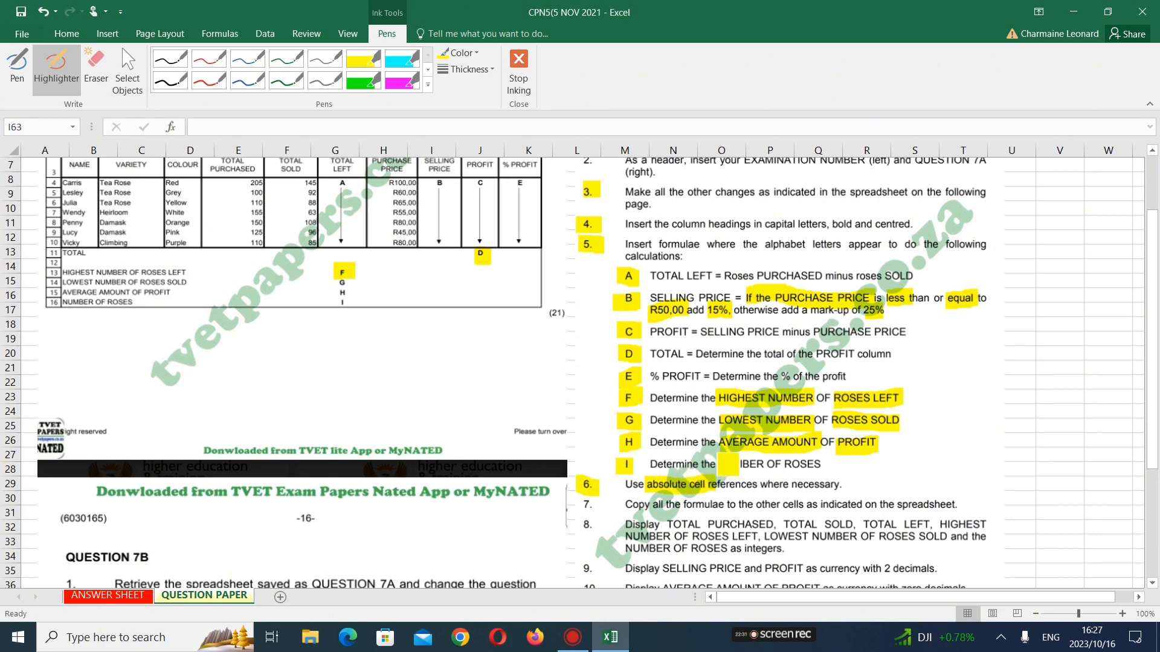
pyautogui.moveTo(723, 465); pyautogui.dragTo(815, 465)
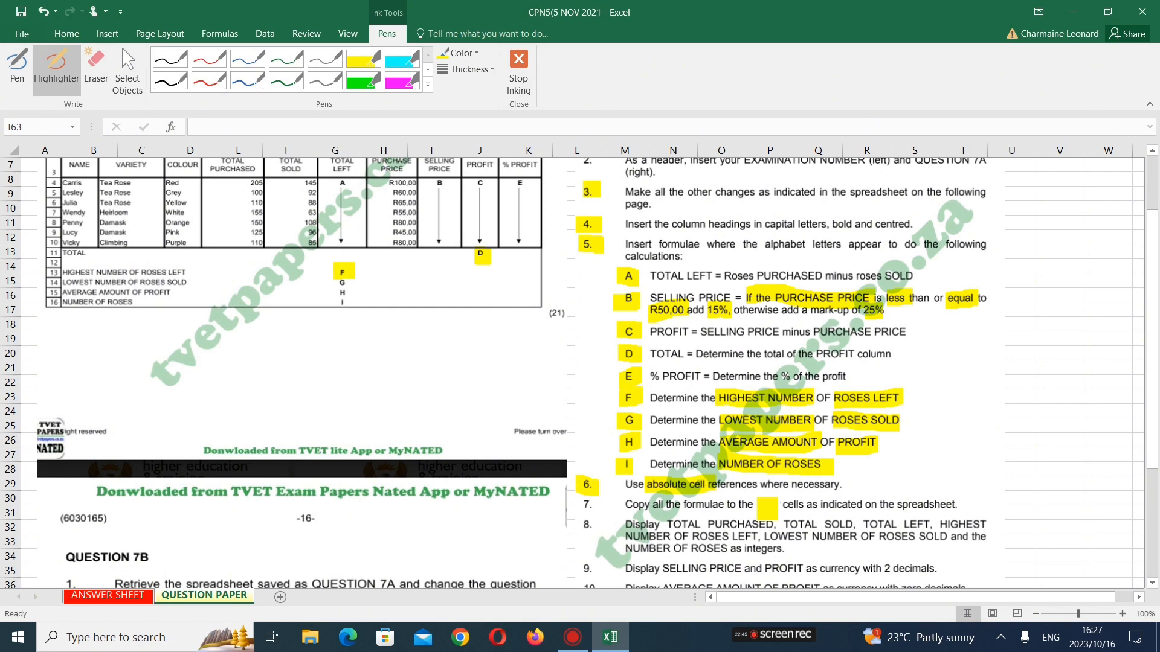
# On the ANSWER SHEET, replace the I placeholder in F16 with =COUNTA(B4:B10) for the number of roses
pyautogui.click(129, 602)
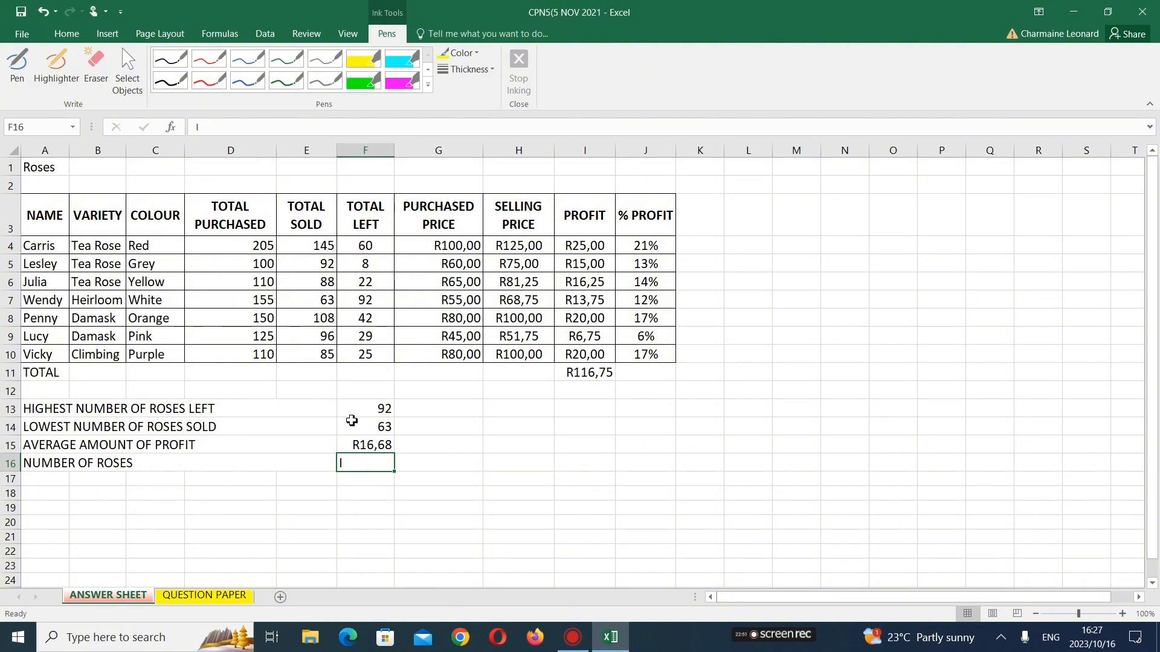
pyautogui.write('=')
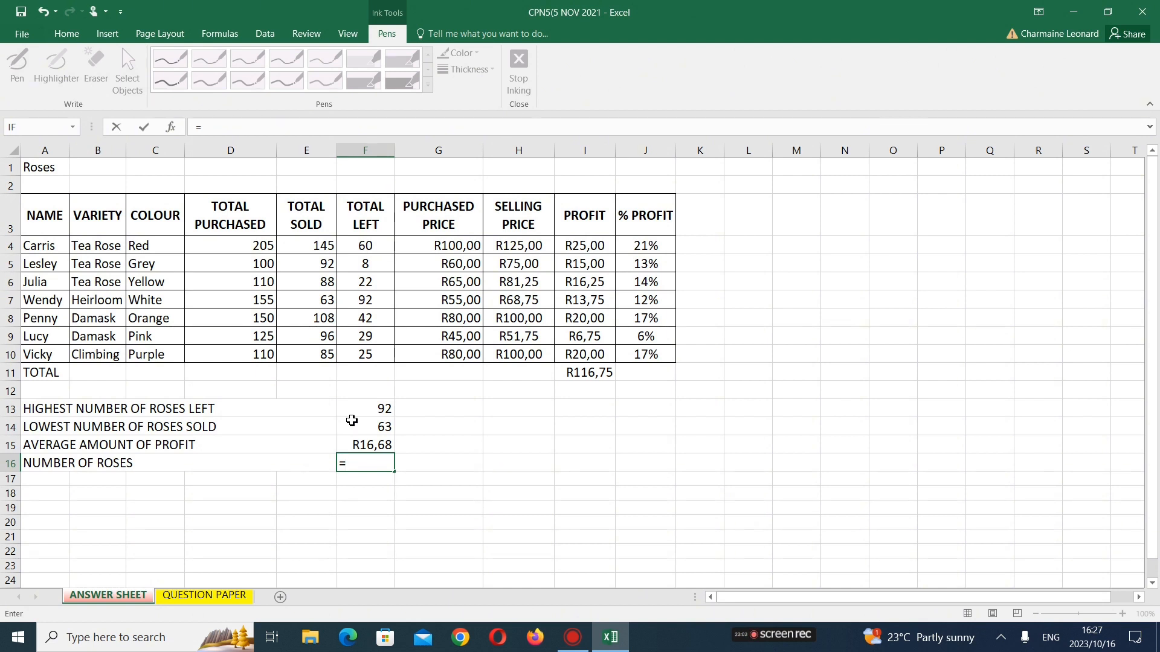
pyautogui.write('COU')
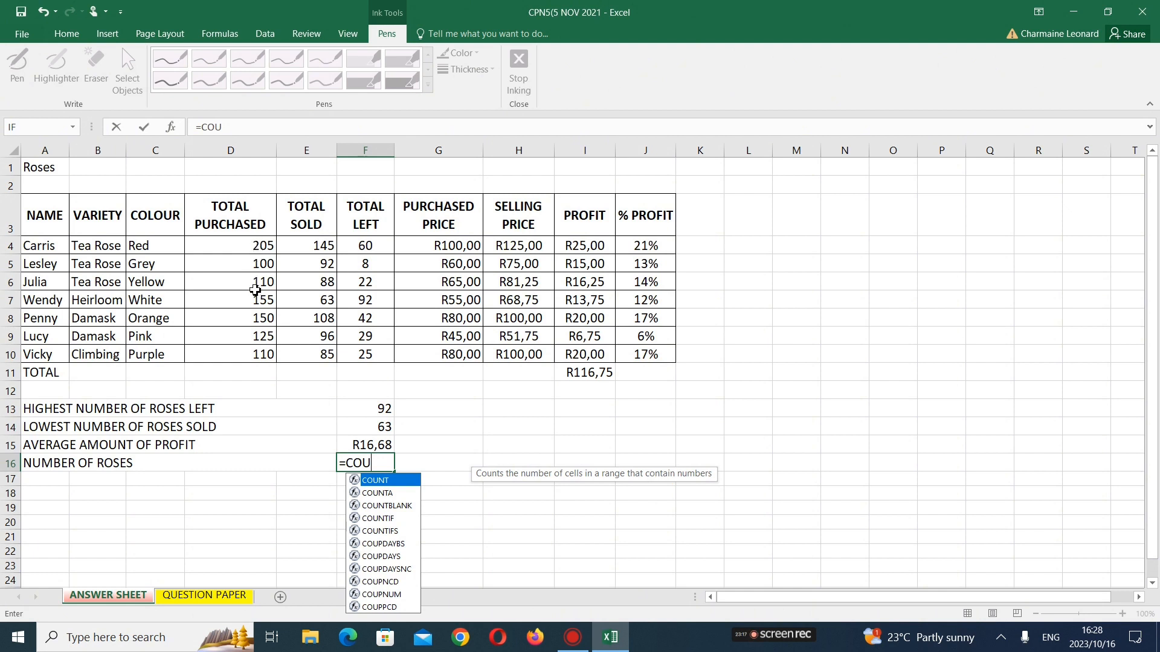
pyautogui.click(376, 494)
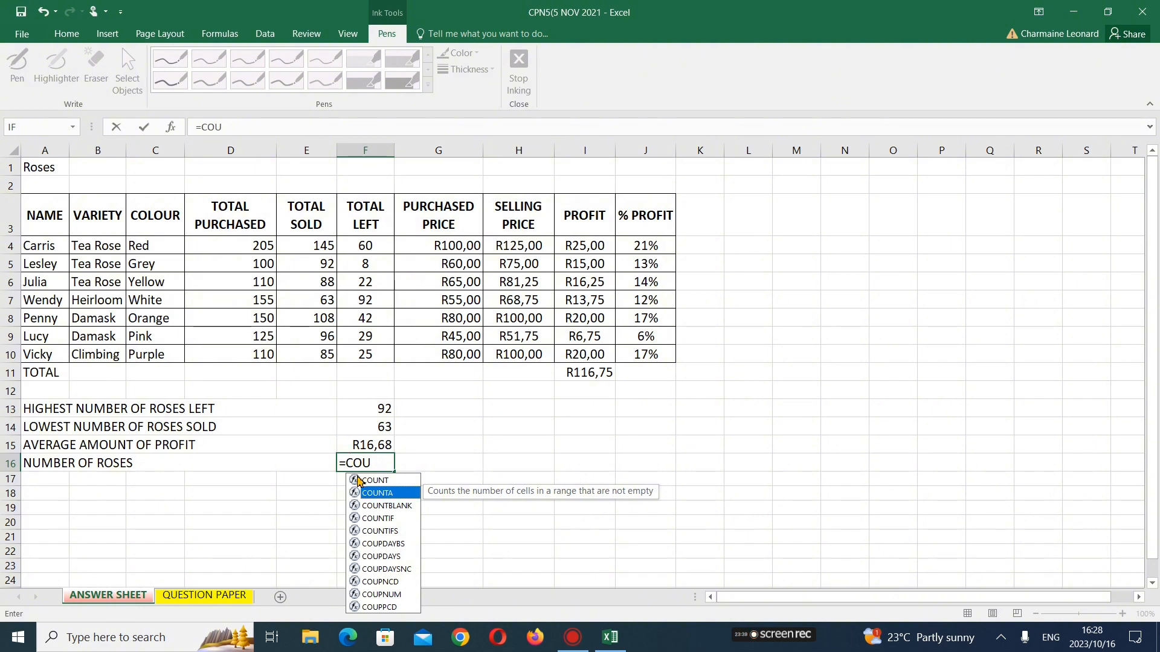
pyautogui.doubleClick(371, 502)
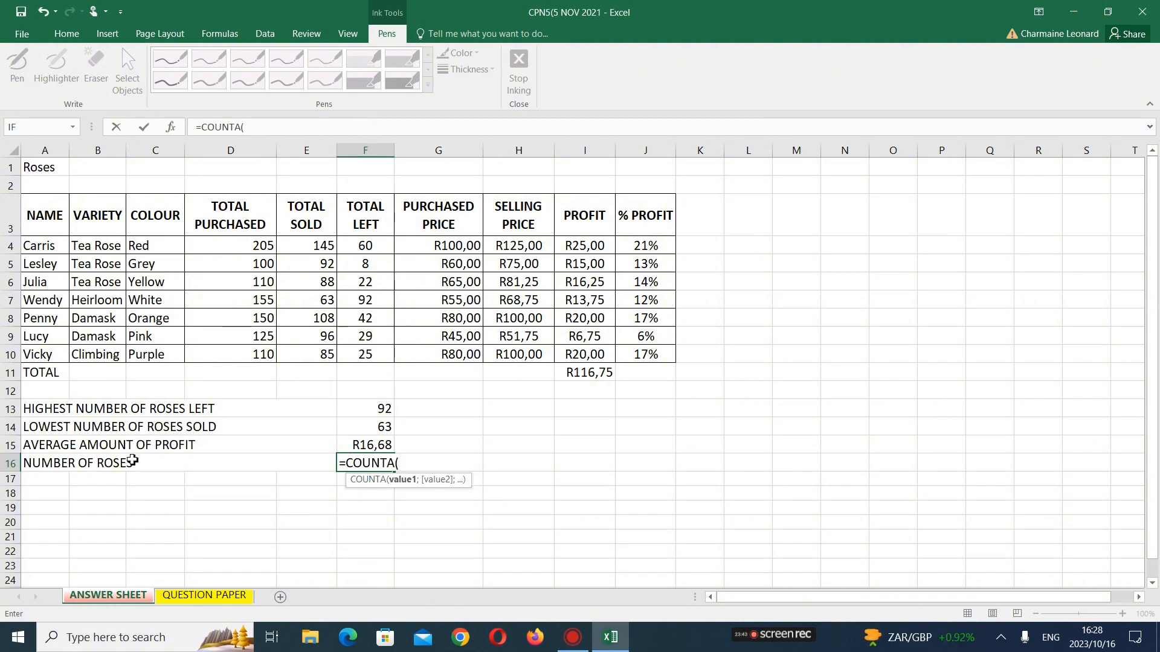
pyautogui.moveTo(97, 246); pyautogui.dragTo(96, 356)
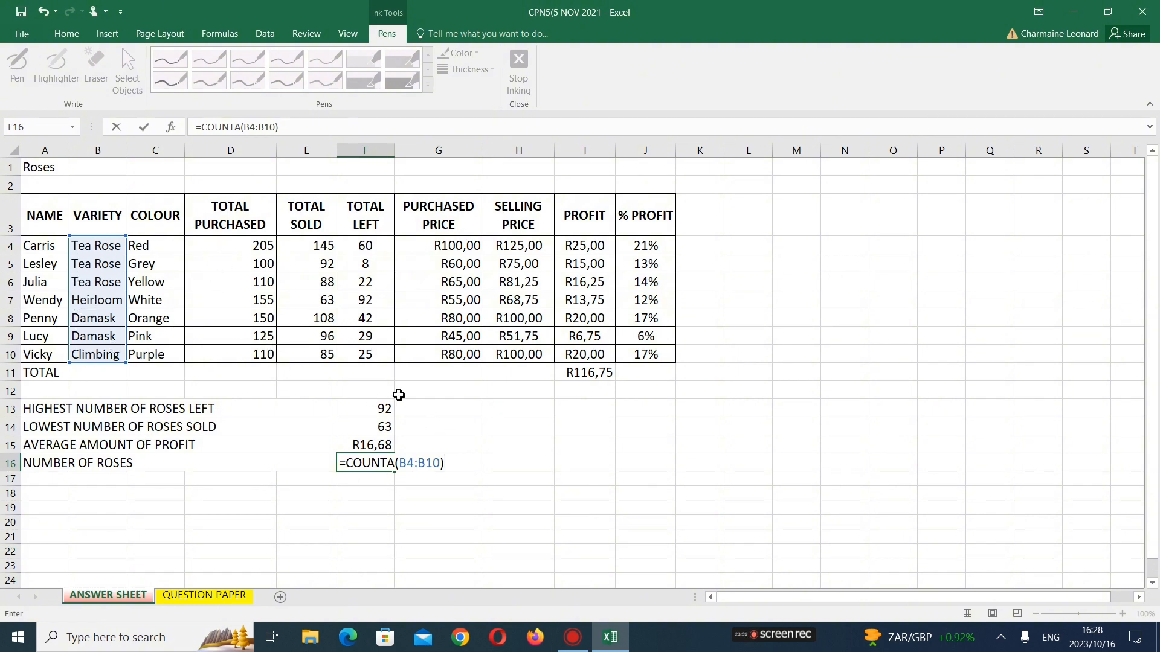
pyautogui.press('Return')
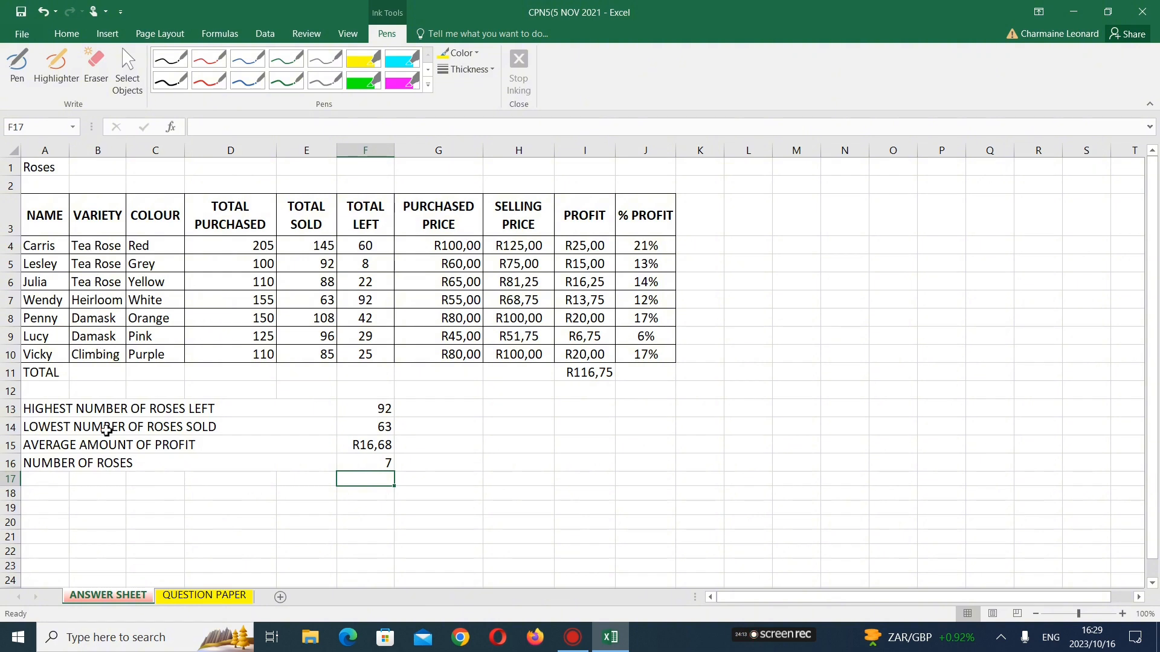
# On the QUESTION PAPER sheet, highlight item number 7 and the arrow below A in the TOTAL LEFT column in yellow
pyautogui.click(230, 596)
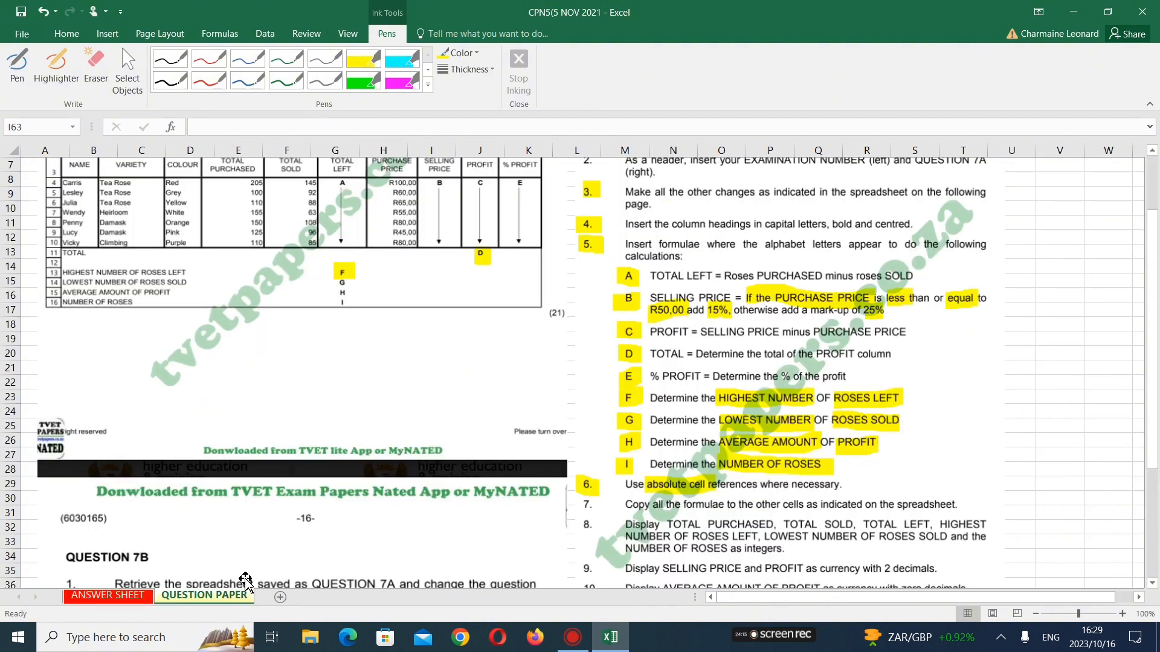
pyautogui.scroll(-1, 649, 516)
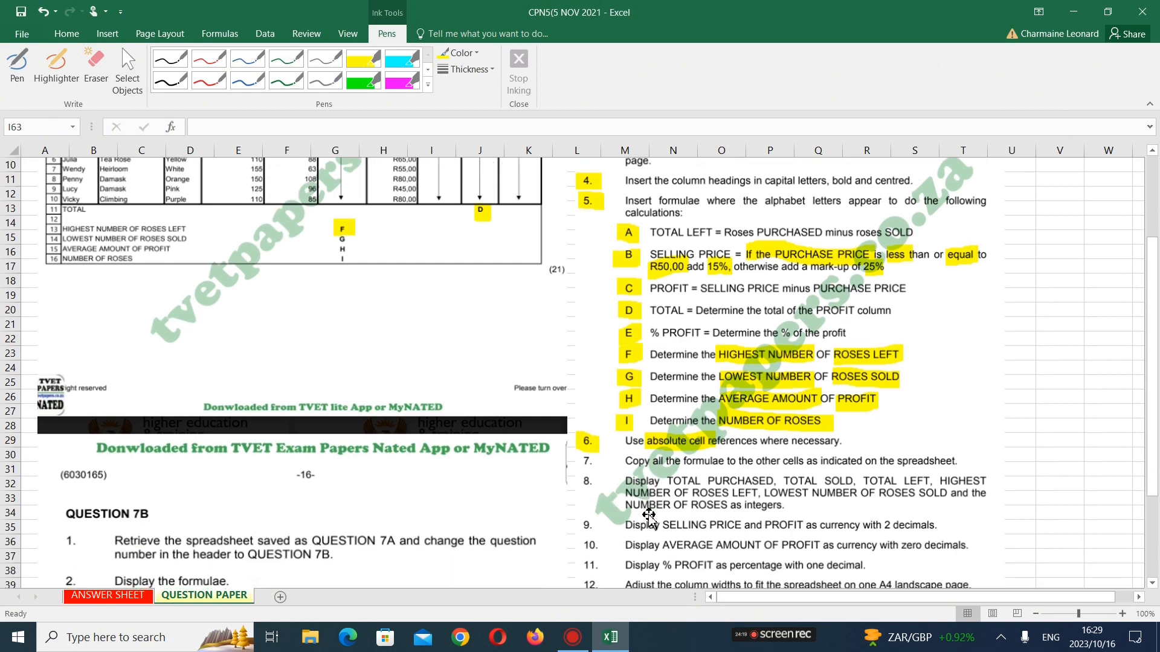
pyautogui.scroll(-1, 649, 516)
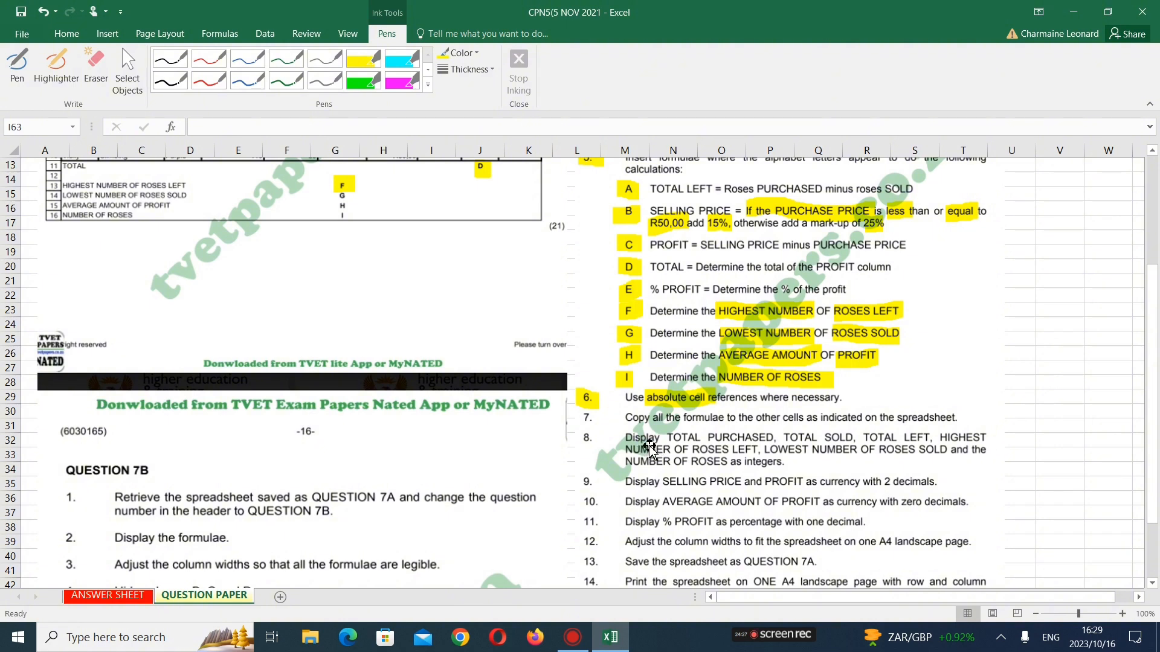
pyautogui.scroll(-1, 649, 450)
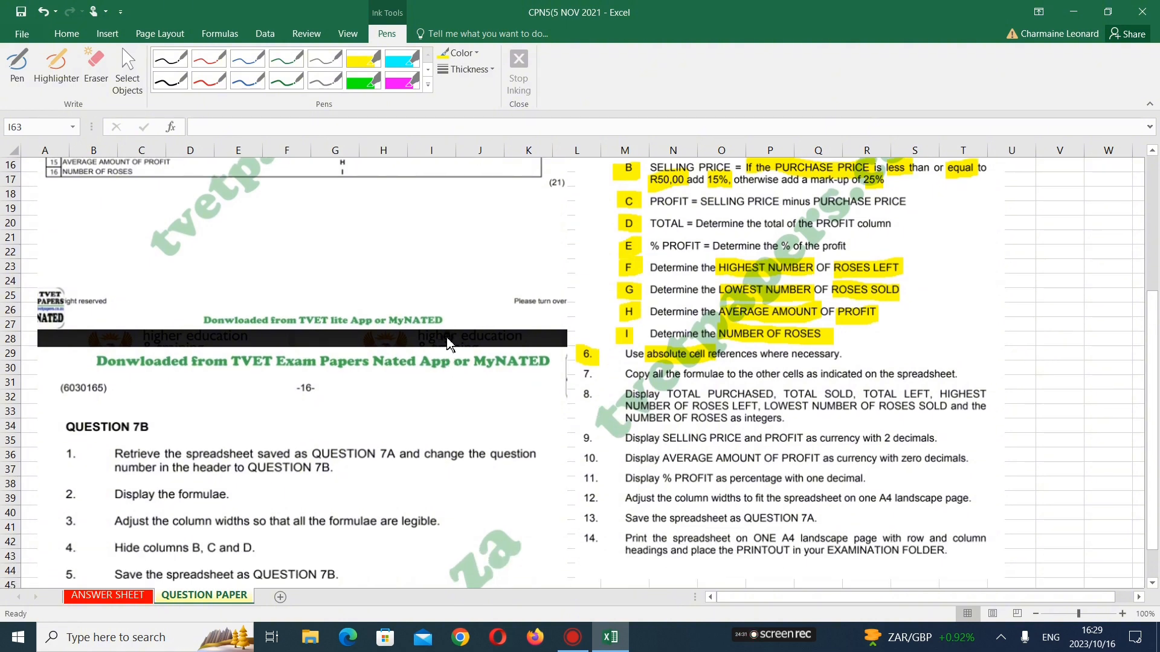
pyautogui.click(56, 67)
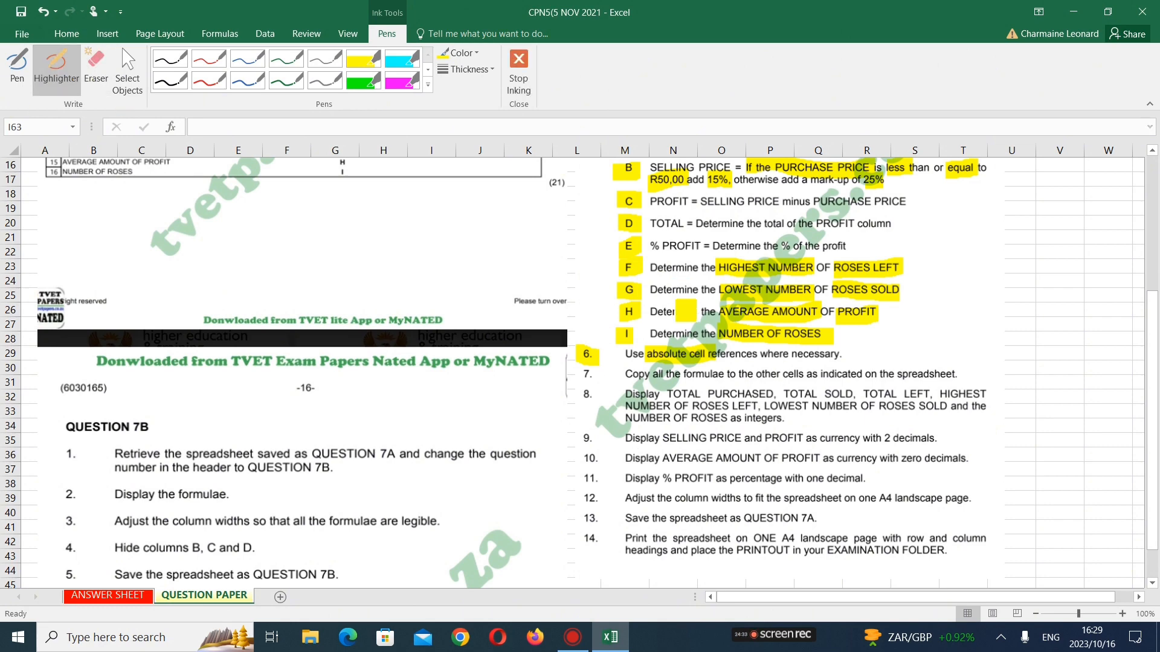
pyautogui.moveTo(601, 374)
pyautogui.mouseDown()
pyautogui.moveTo(582, 374)
pyautogui.moveTo(601, 374)
pyautogui.mouseUp()
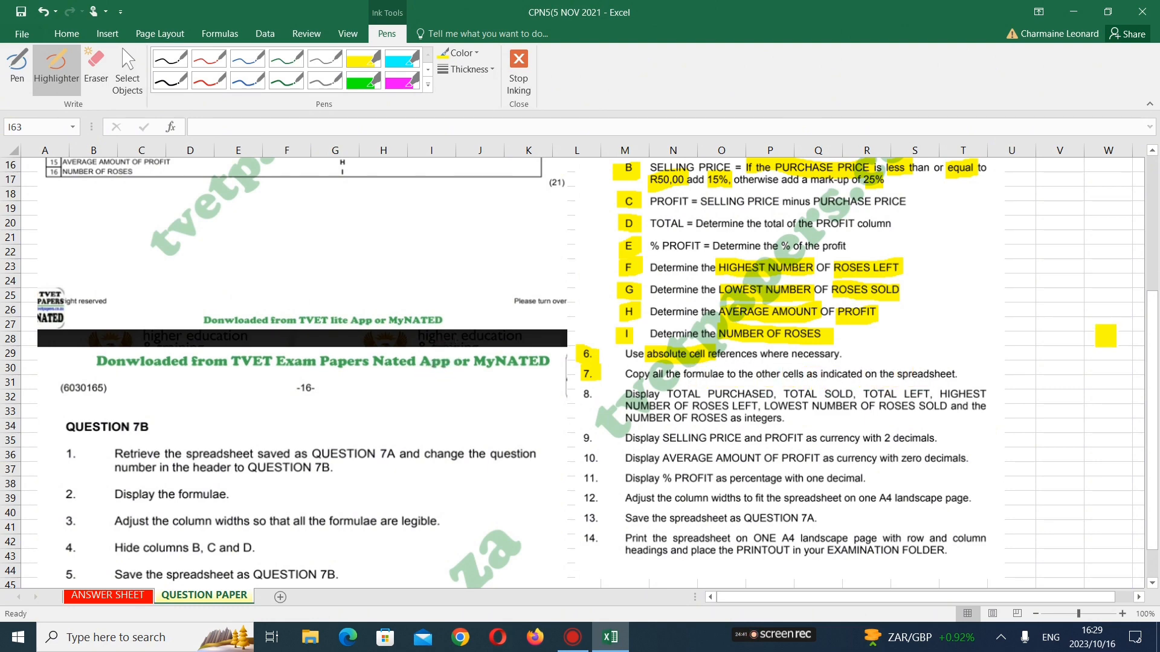
pyautogui.moveTo(1152, 329); pyautogui.dragTo(1152, 231)
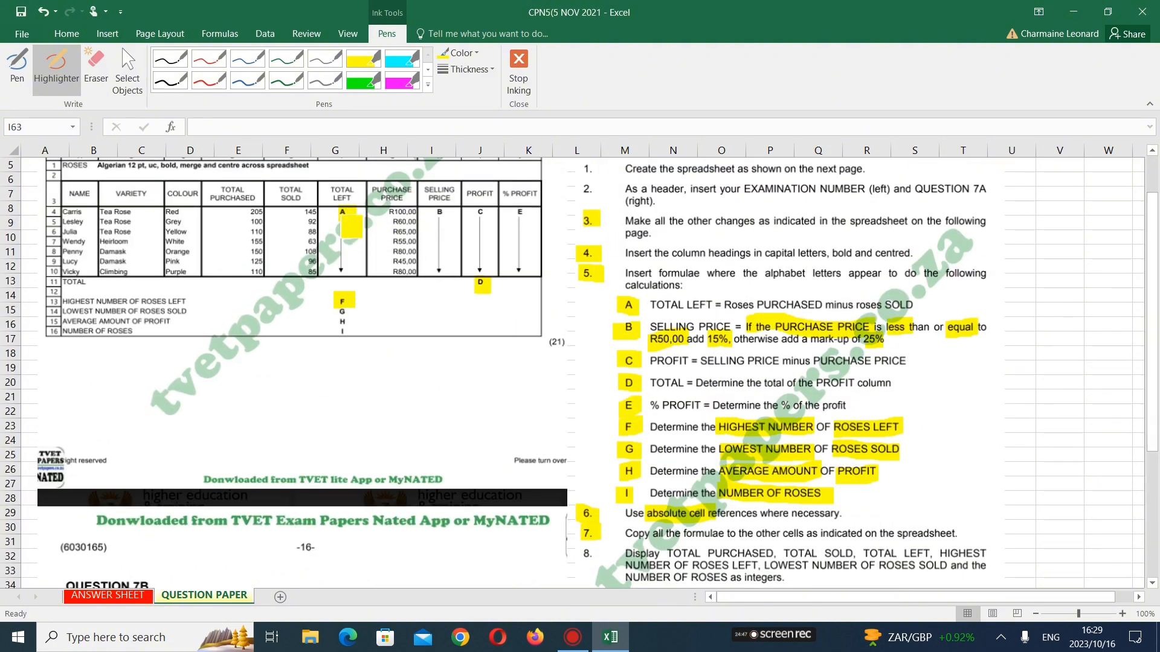
pyautogui.moveTo(342, 211); pyautogui.dragTo(342, 274)
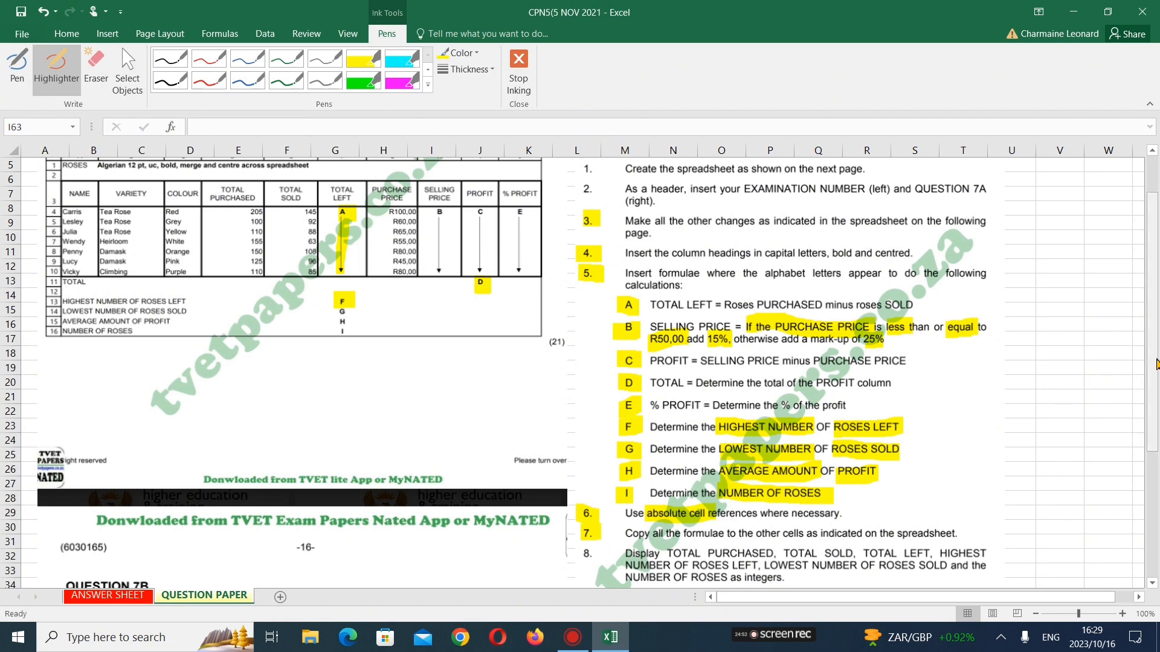
# Highlight item number 8 and its words TOTAL PURCHASED, TOTAL SOLD, TOTAL LEFT and integers in yellow
pyautogui.moveTo(1155, 369); pyautogui.dragTo(1155, 439)
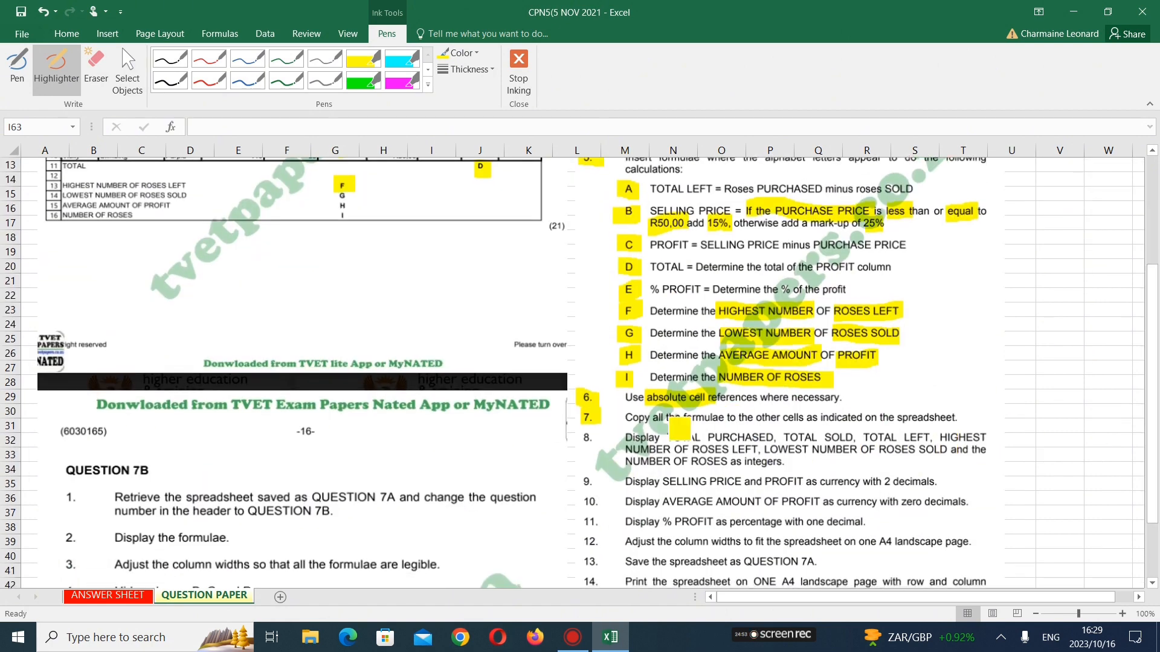
pyautogui.moveTo(583, 436); pyautogui.dragTo(595, 437)
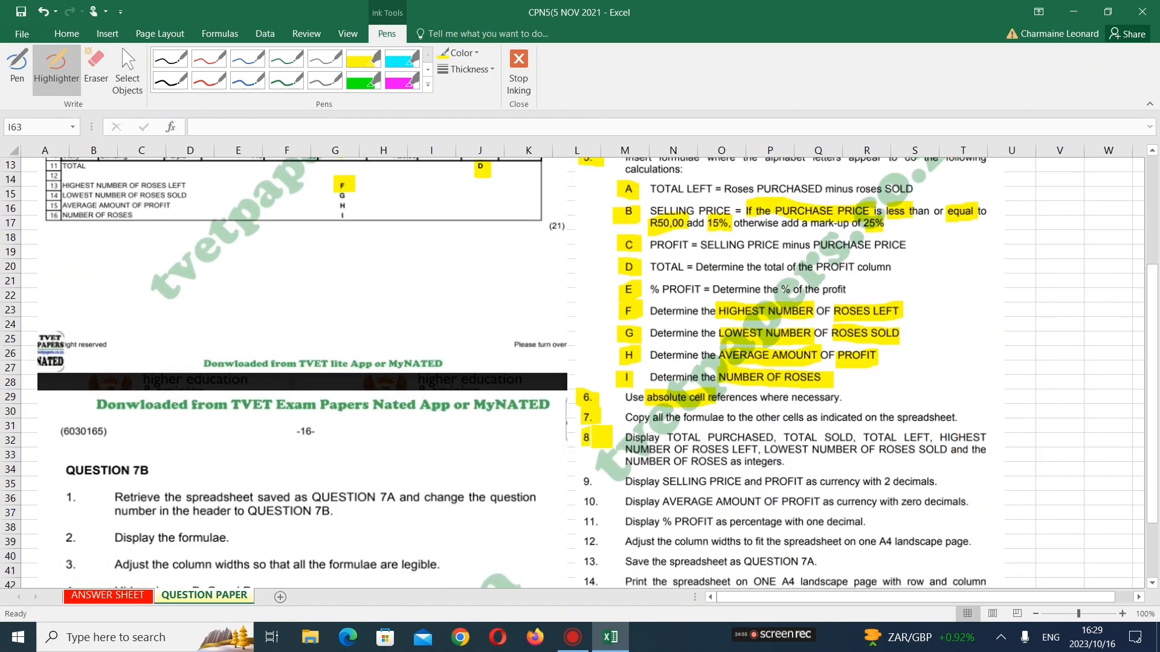
pyautogui.moveTo(667, 437); pyautogui.dragTo(935, 442)
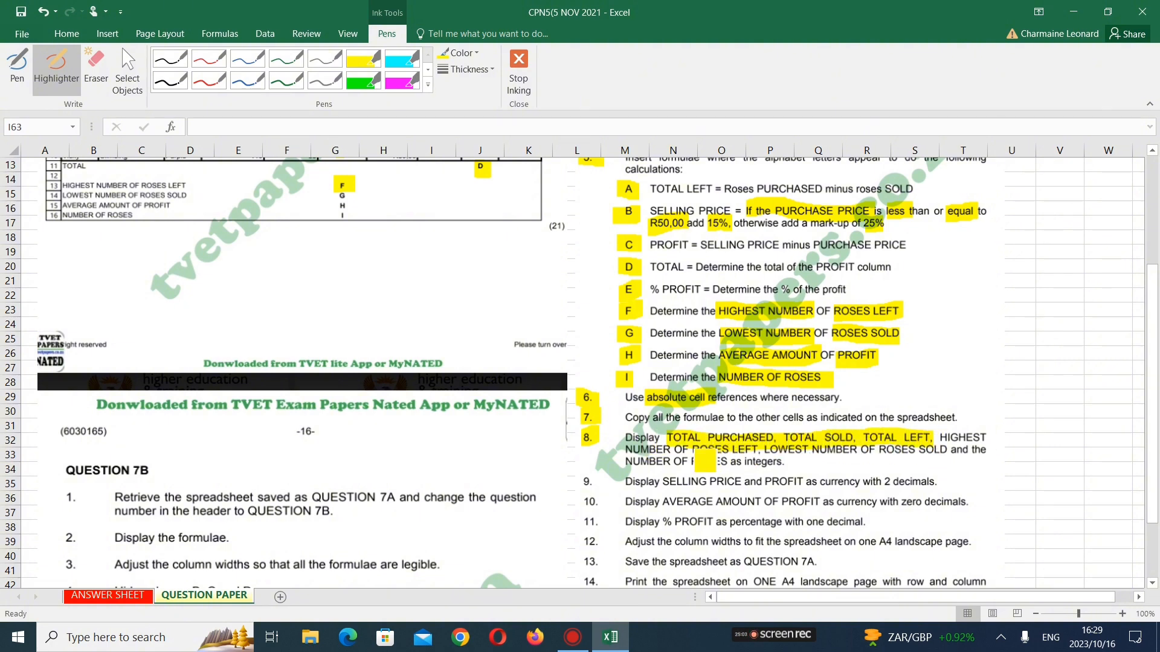
pyautogui.moveTo(959, 461); pyautogui.dragTo(640, 460)
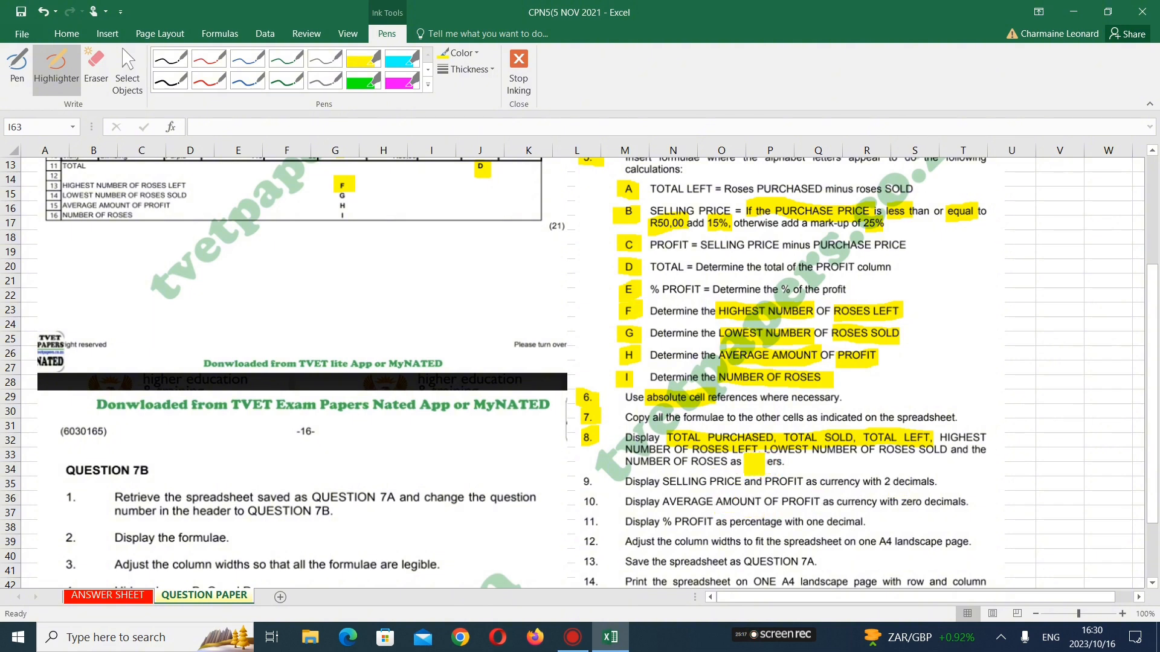
pyautogui.moveTo(754, 463); pyautogui.dragTo(788, 463)
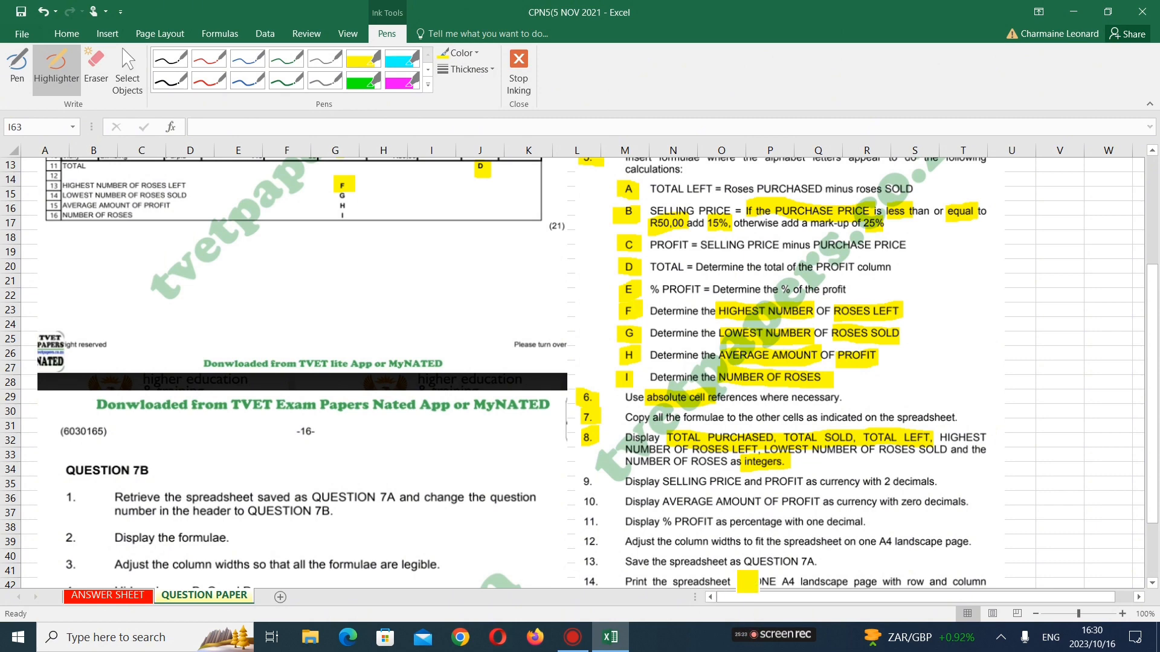
# Compare the number formats on the ANSWER SHEET with the integer and currency requirements in items 8 and 9 of the QUESTION PAPER
pyautogui.click(107, 595)
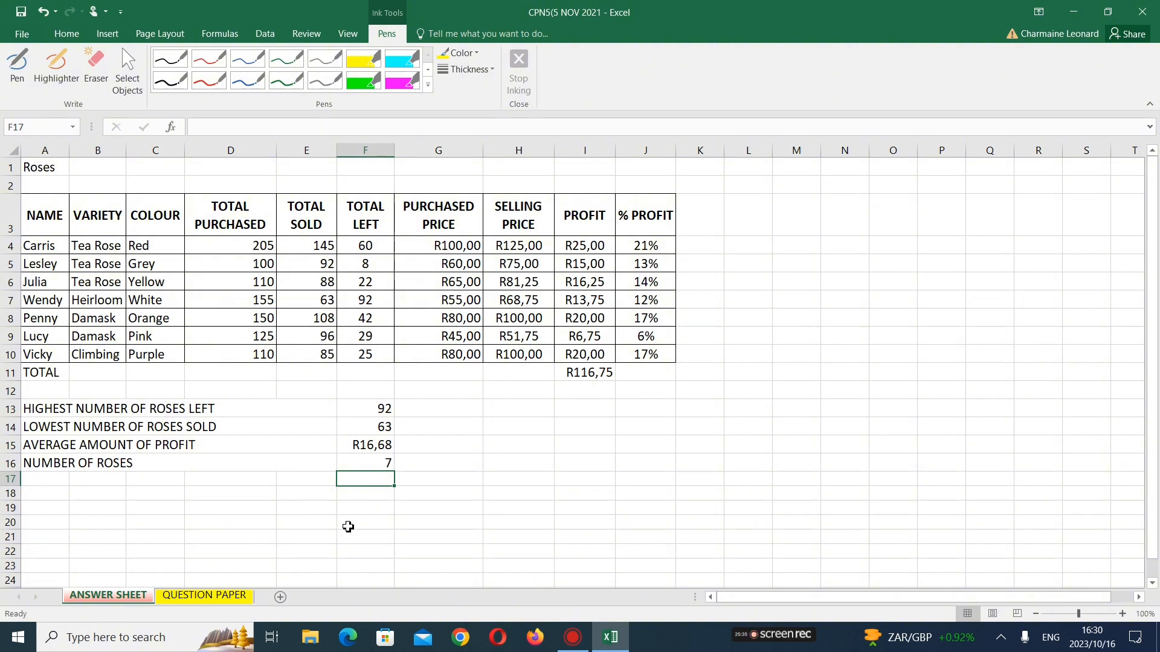
pyautogui.click(206, 595)
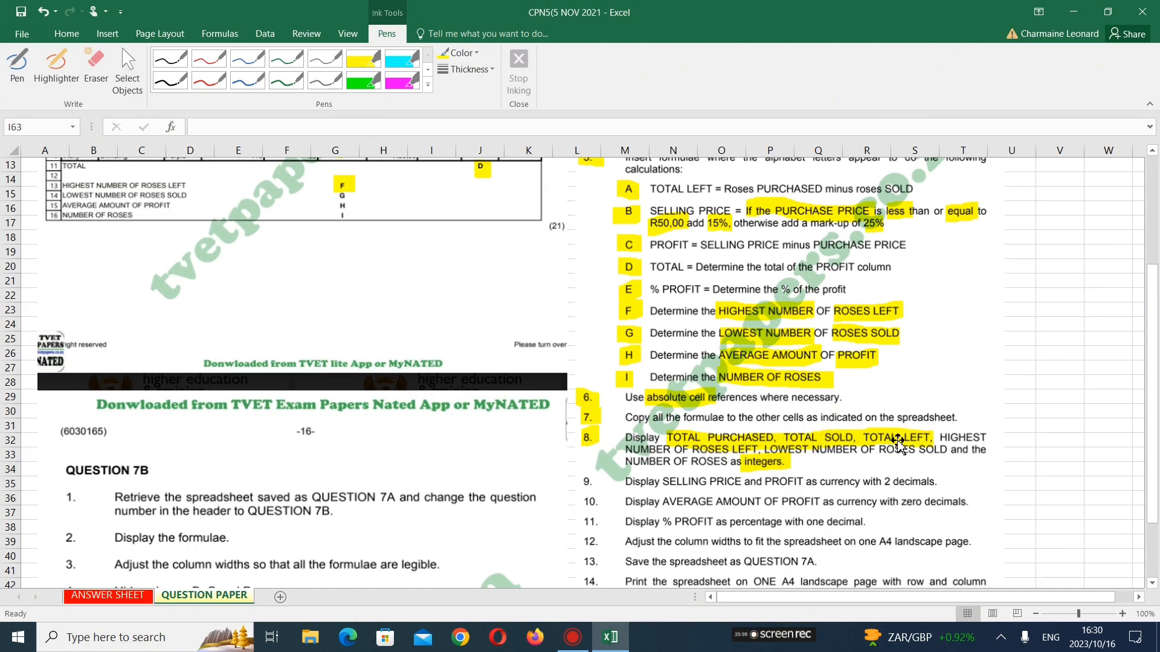
pyautogui.click(108, 595)
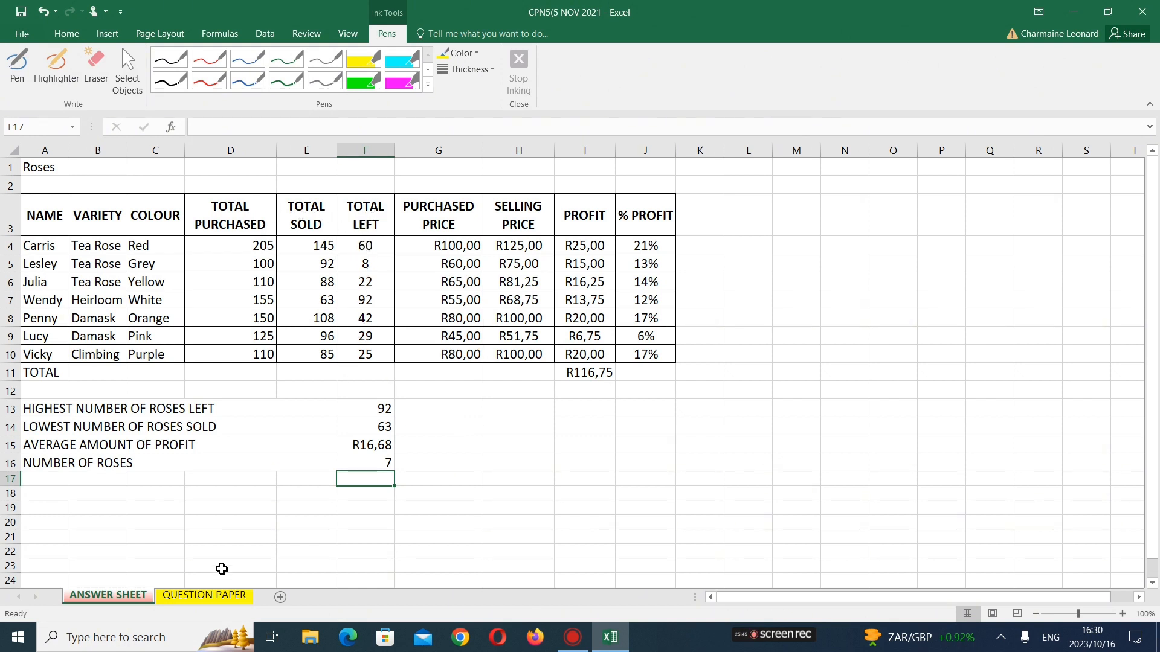
pyautogui.click(229, 596)
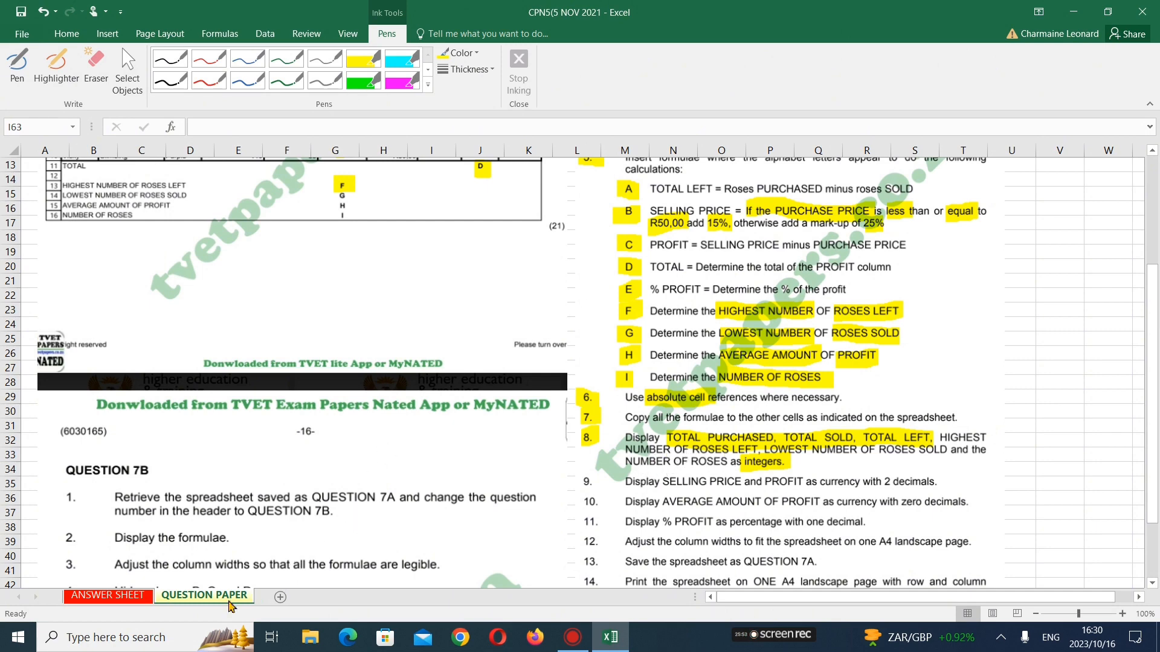
pyautogui.click(108, 596)
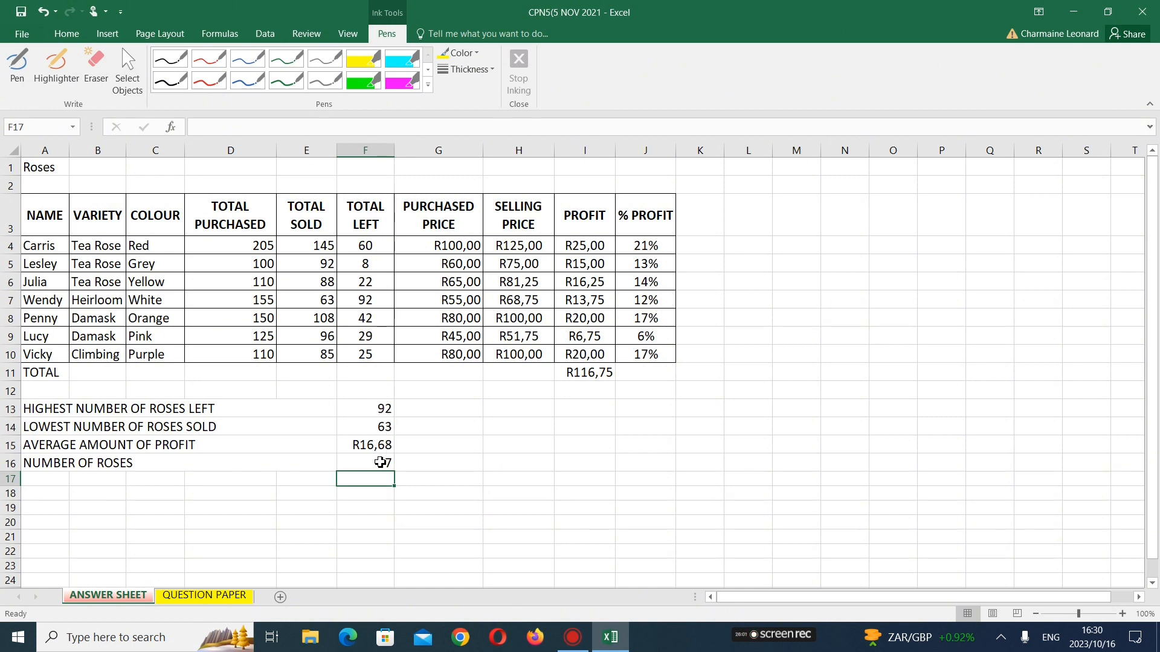
pyautogui.click(224, 599)
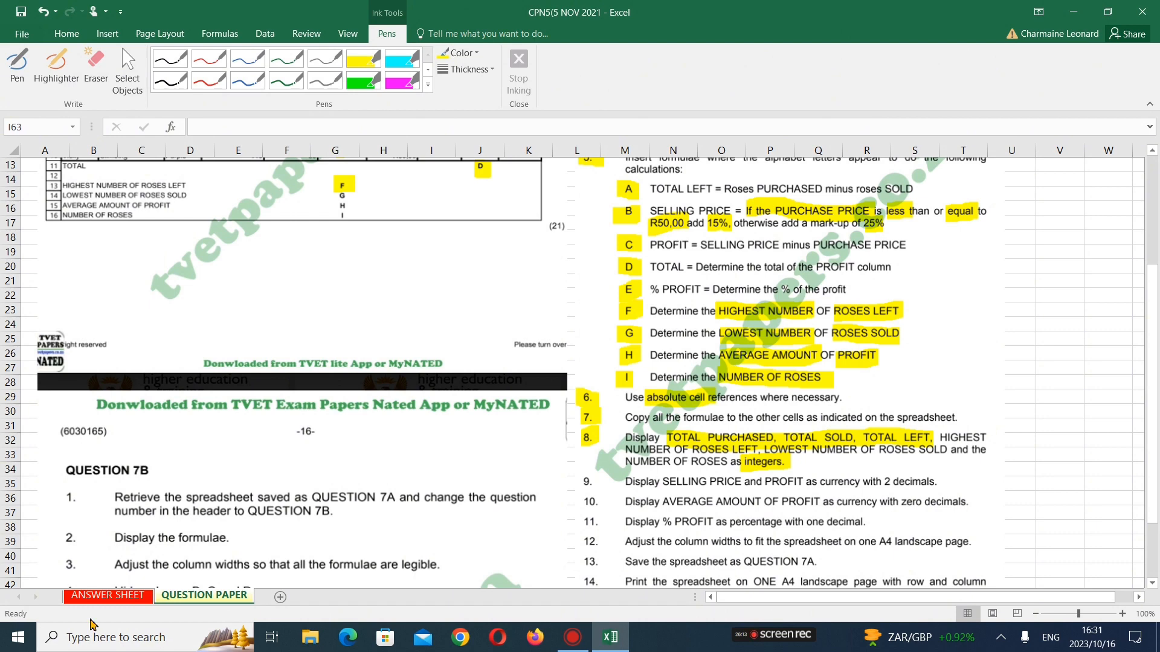
pyautogui.click(106, 596)
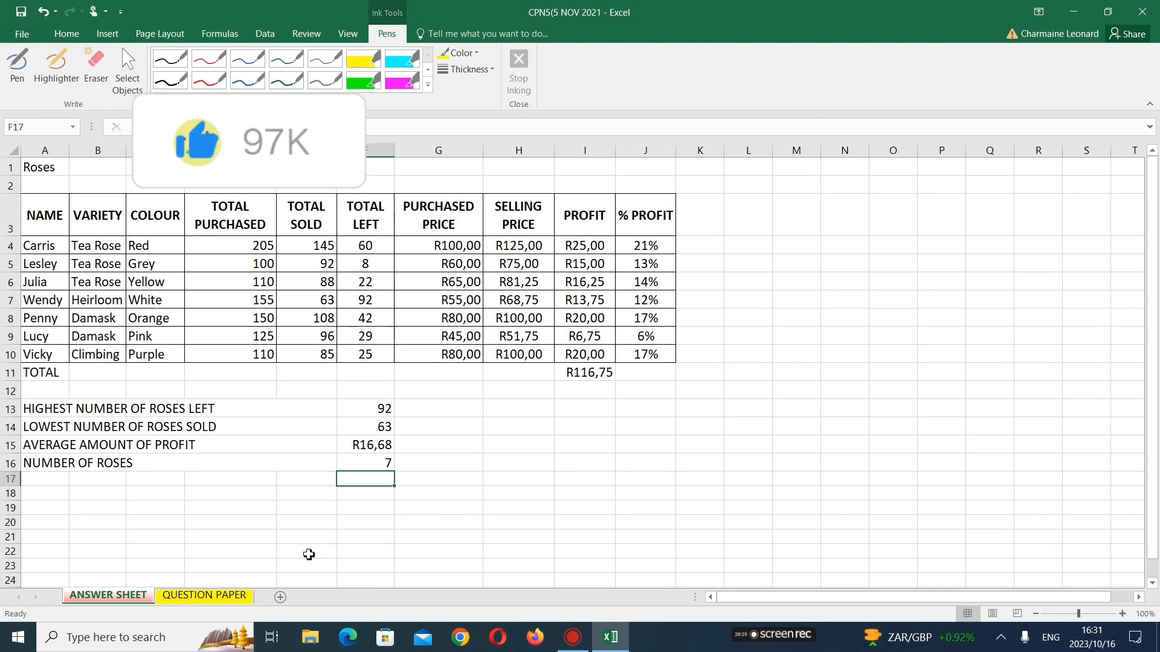
# On the QUESTION PAPER sheet, highlight item numbers 9 and 10 and the words AVERAGE AMOUNT OF PROFIT in yellow
pyautogui.click(235, 597)
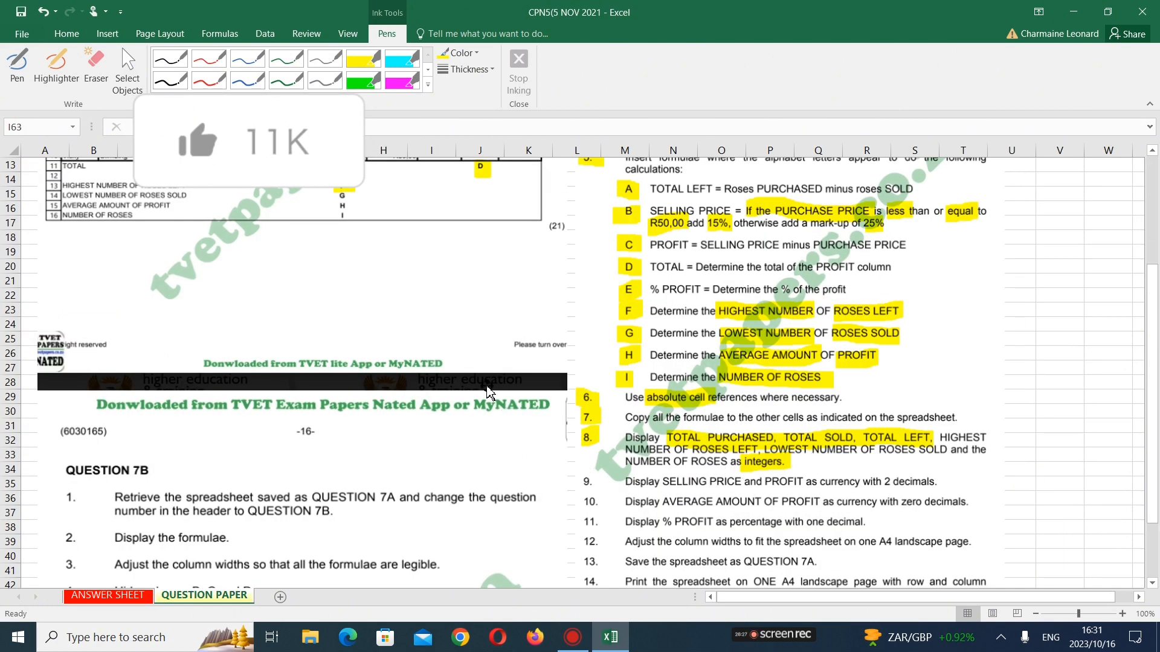
pyautogui.click(56, 68)
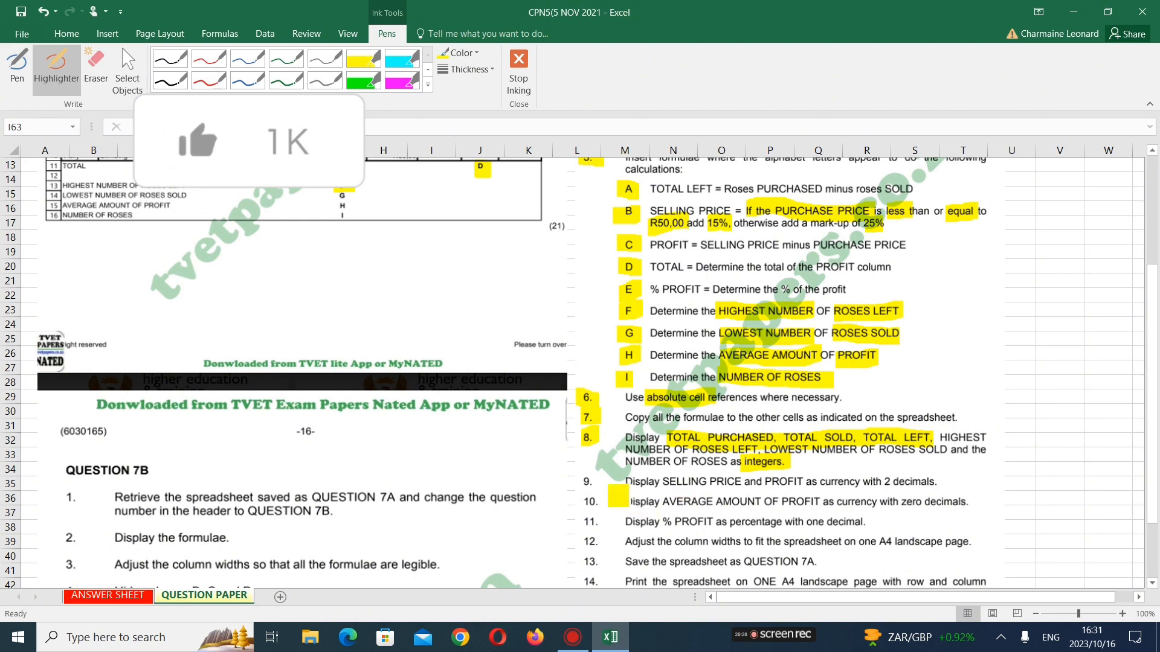
pyautogui.moveTo(581, 482); pyautogui.dragTo(595, 481)
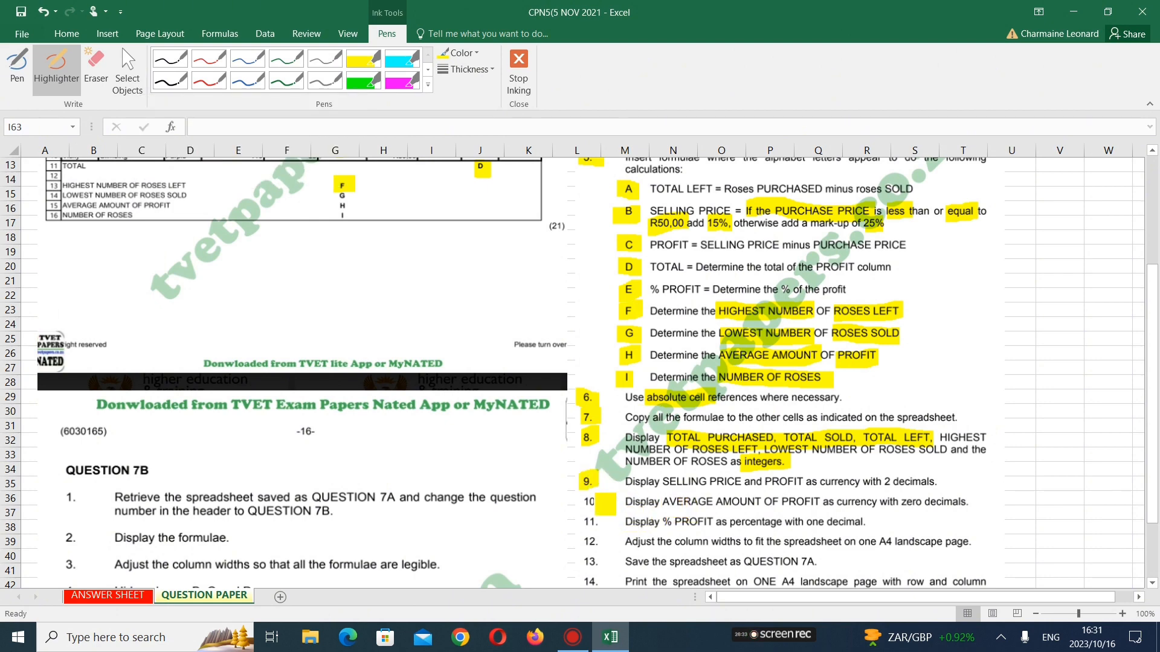
pyautogui.moveTo(584, 501); pyautogui.dragTo(822, 502)
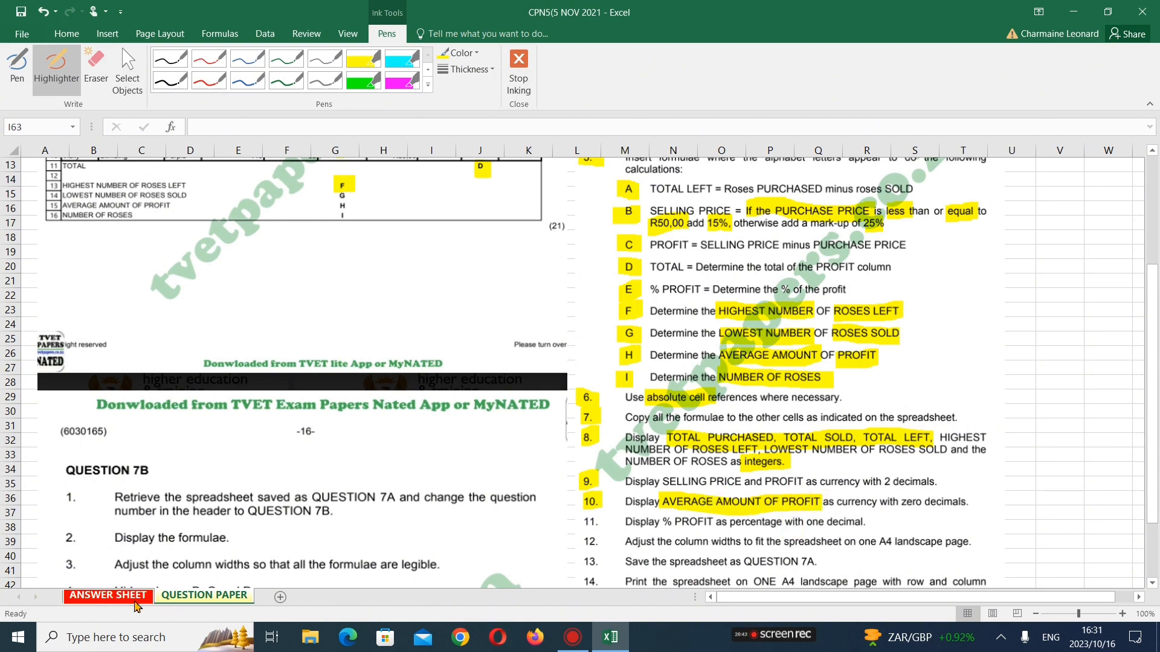
# On the ANSWER SHEET, display the average amount of profit in F15 as currency with zero decimals
pyautogui.click(135, 601)
pyautogui.click(370, 447)
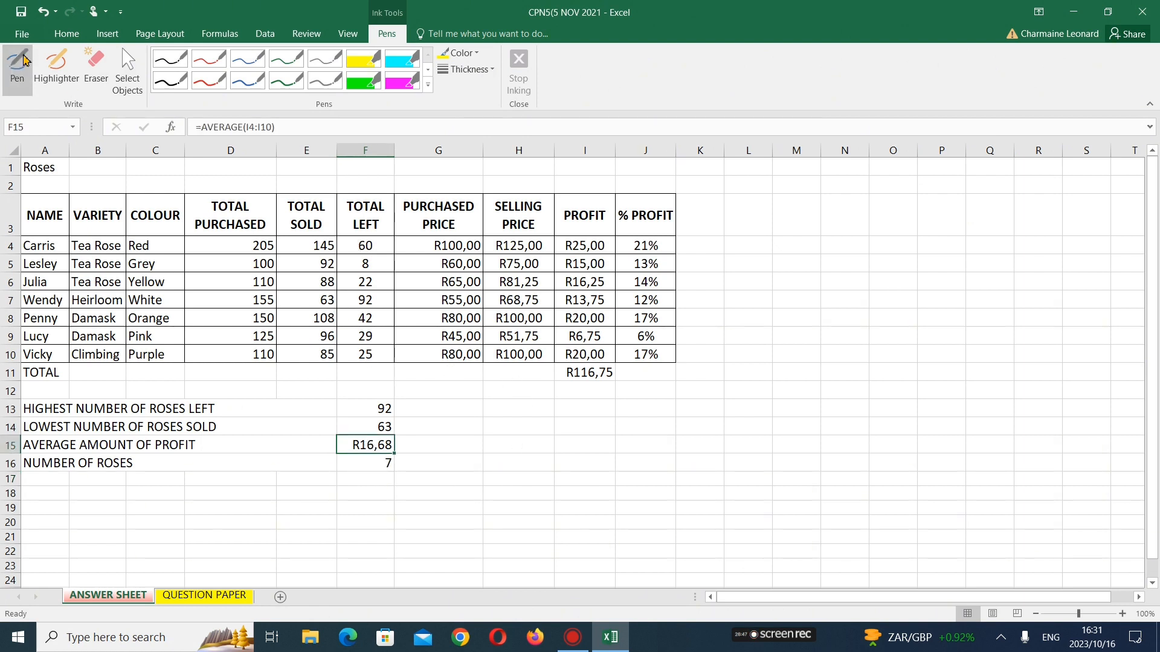
pyautogui.click(81, 40)
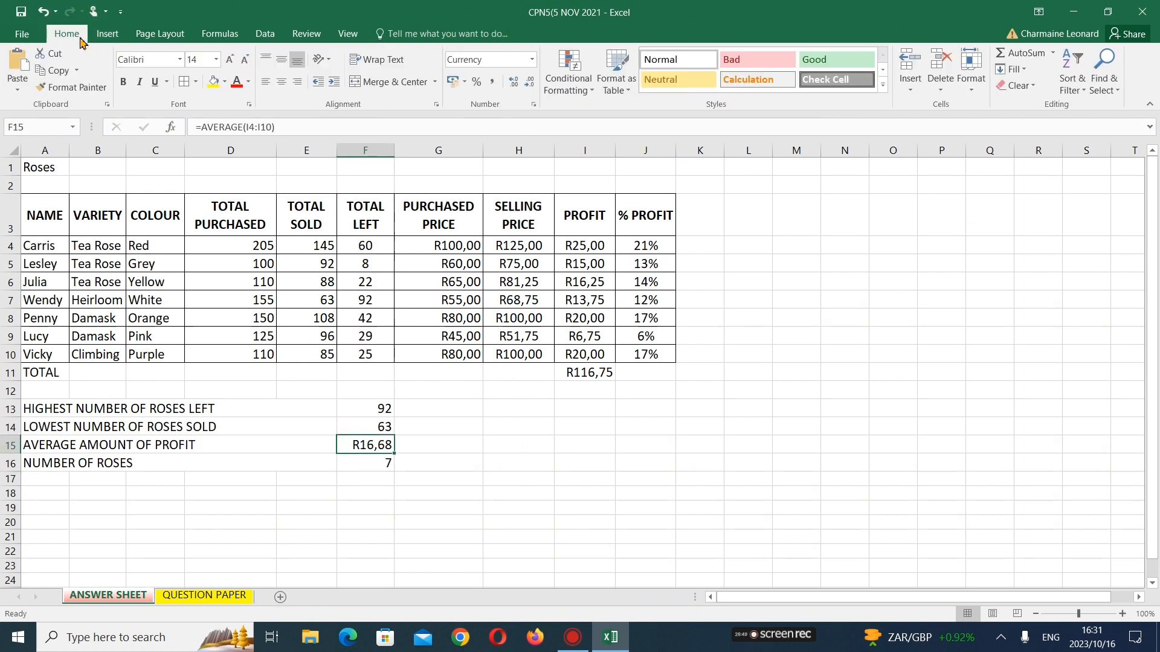
pyautogui.click(529, 83)
pyautogui.click(530, 83)
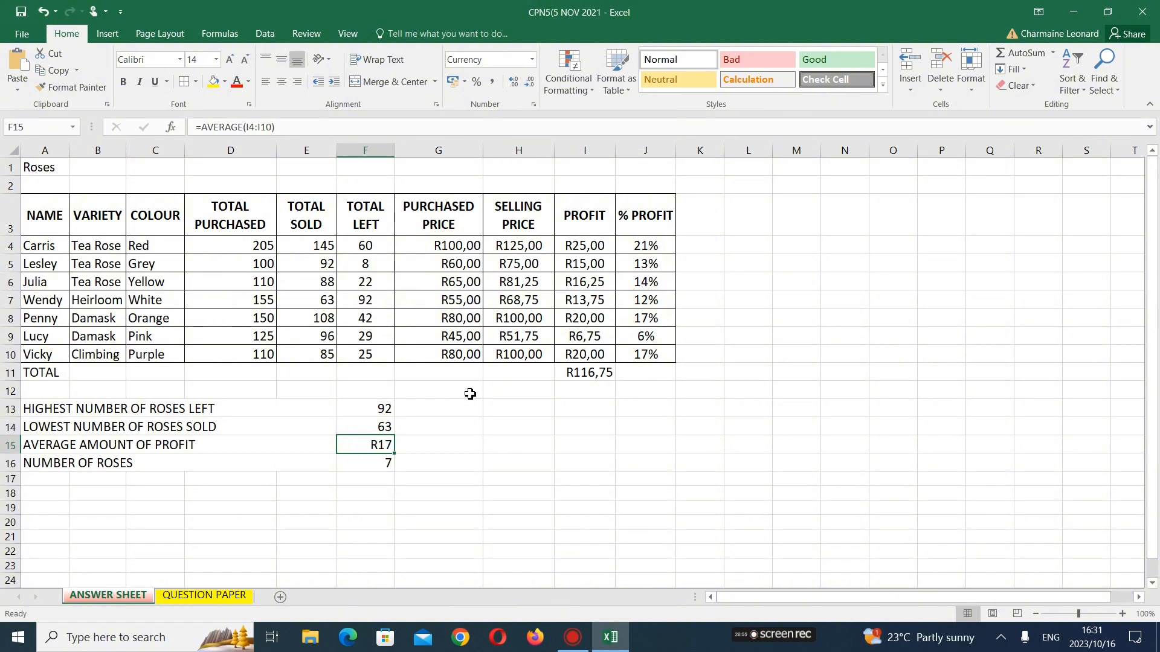
# Following item 11 of the QUESTION PAPER, display the % PROFIT values in J4:J10 on the ANSWER SHEET as percentages with one decimal
pyautogui.click(229, 598)
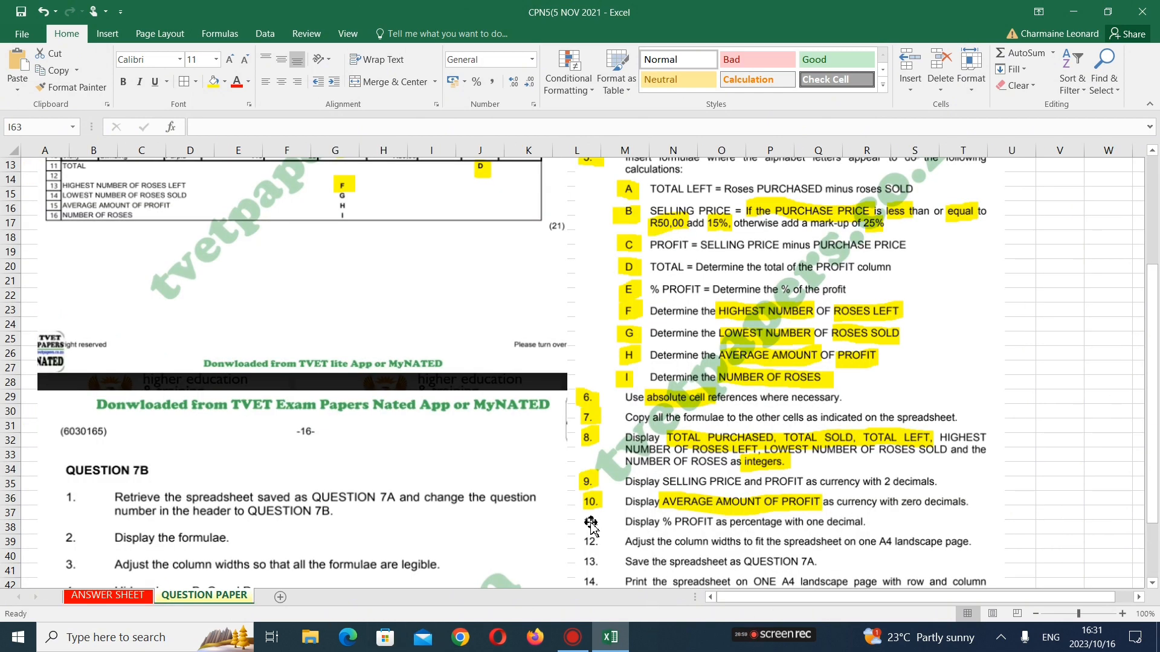
pyautogui.scroll(-3, 590, 525)
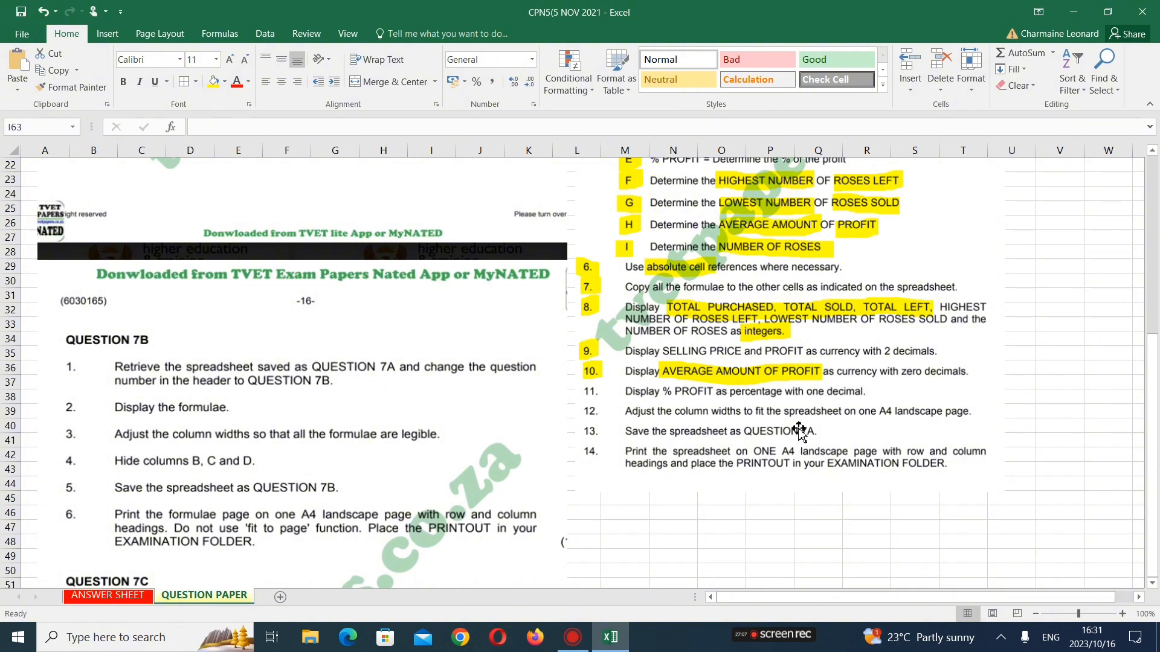
pyautogui.click(137, 604)
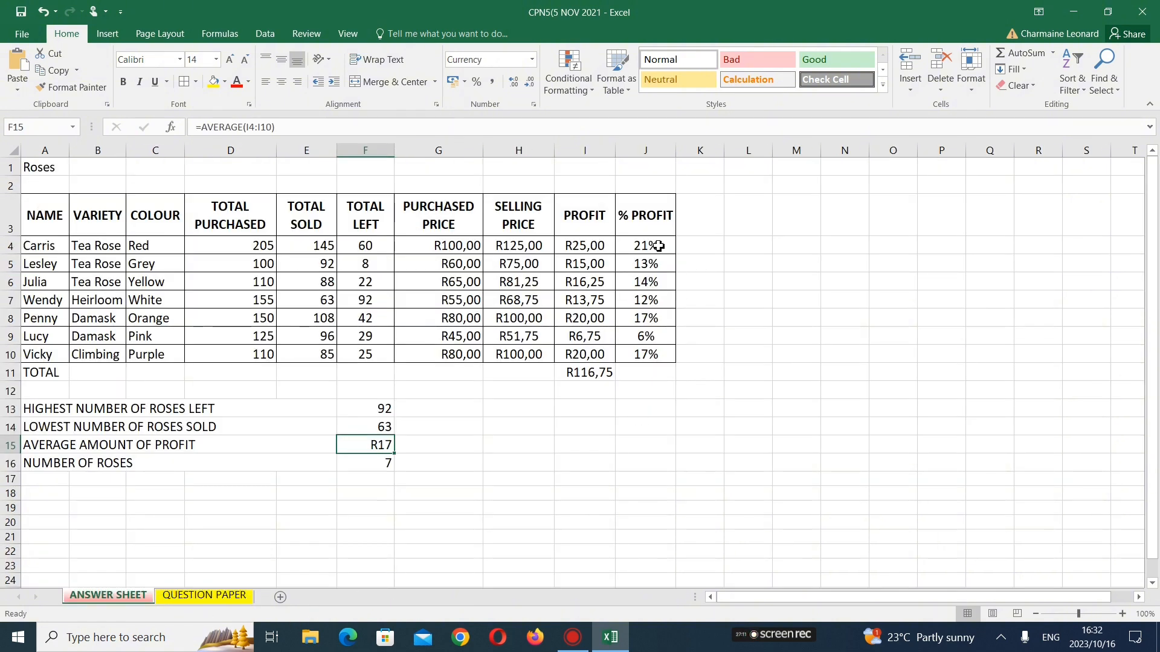
pyautogui.moveTo(658, 246); pyautogui.dragTo(647, 356)
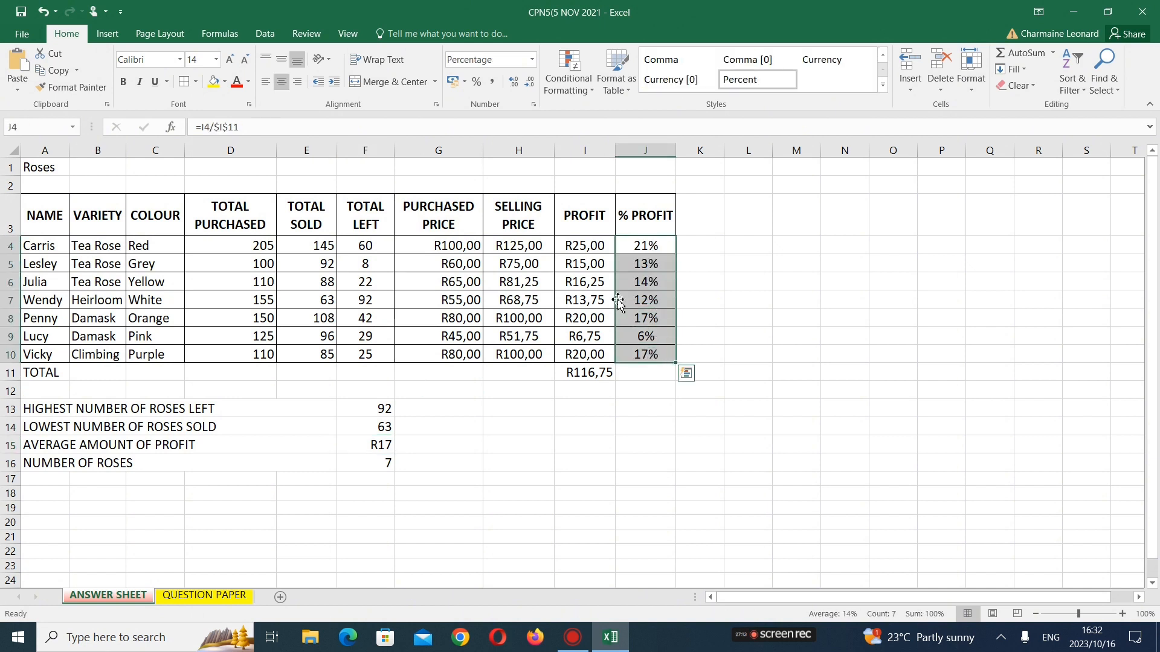
pyautogui.click(514, 82)
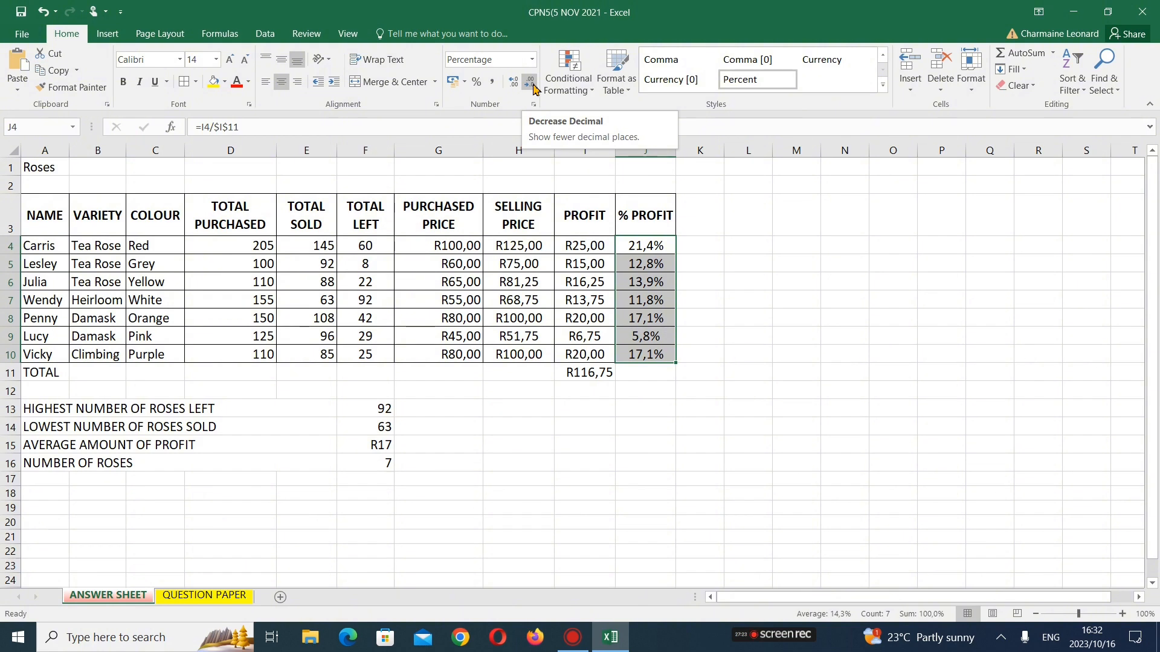
pyautogui.click(699, 445)
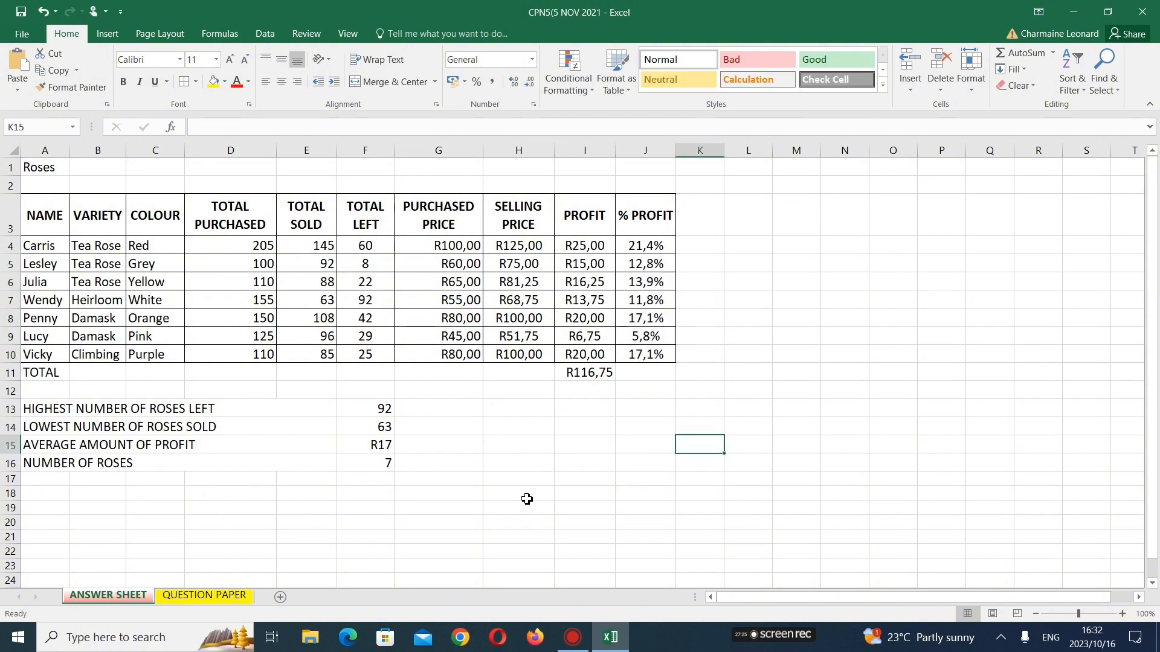
# On the QUESTION PAPER sheet, highlight item number 11 and the words A4 landscape page in yellow, and return to the ANSWER SHEET with inking off
pyautogui.click(239, 598)
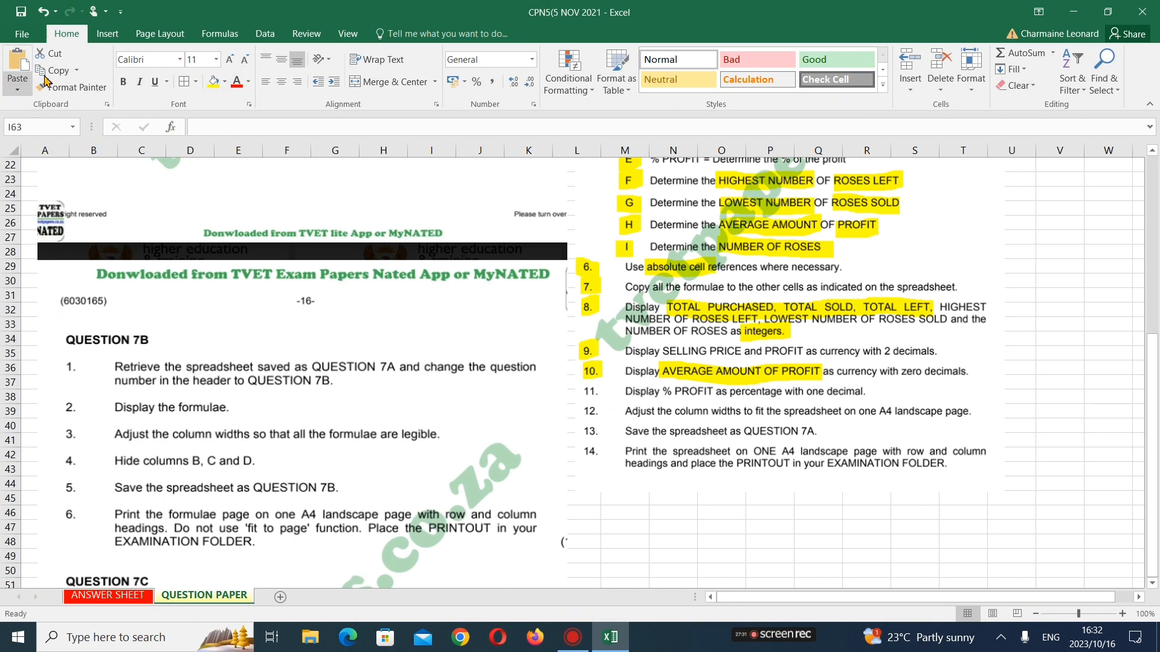
pyautogui.click(302, 34)
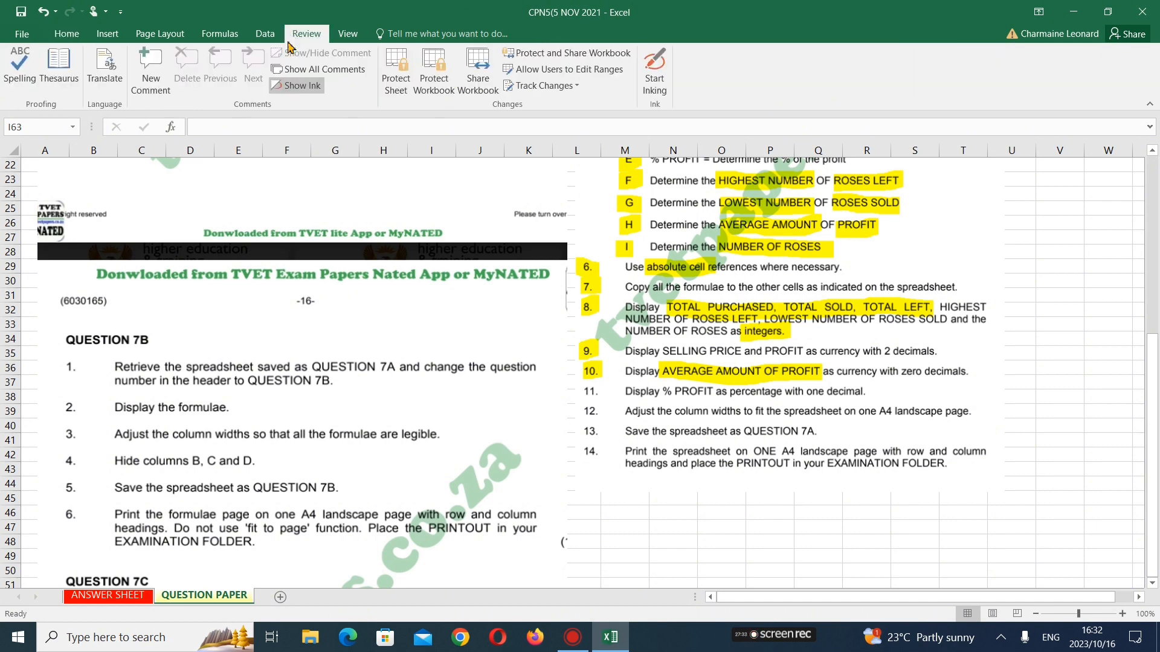
pyautogui.click(647, 67)
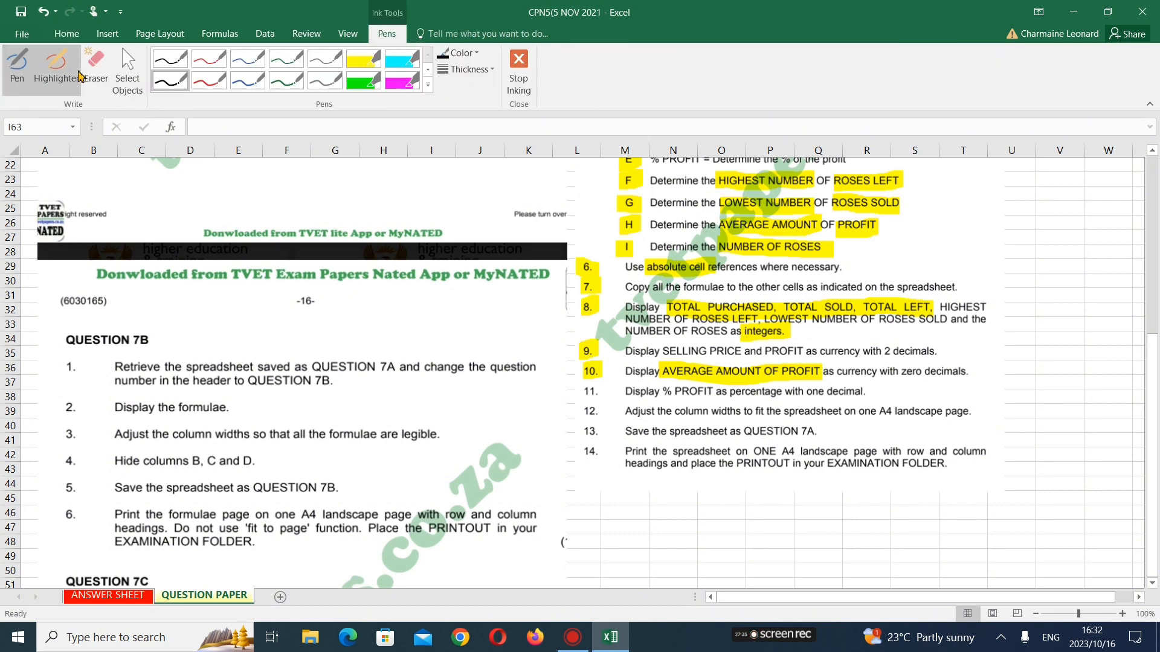
pyautogui.click(65, 75)
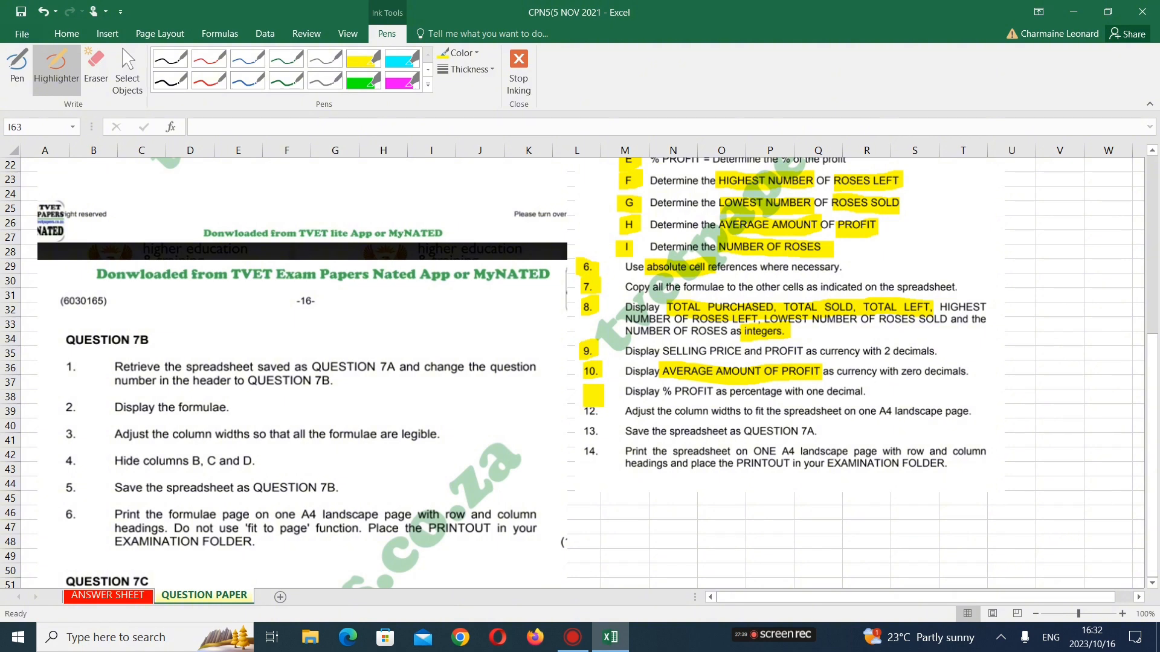
pyautogui.moveTo(584, 391); pyautogui.dragTo(604, 392)
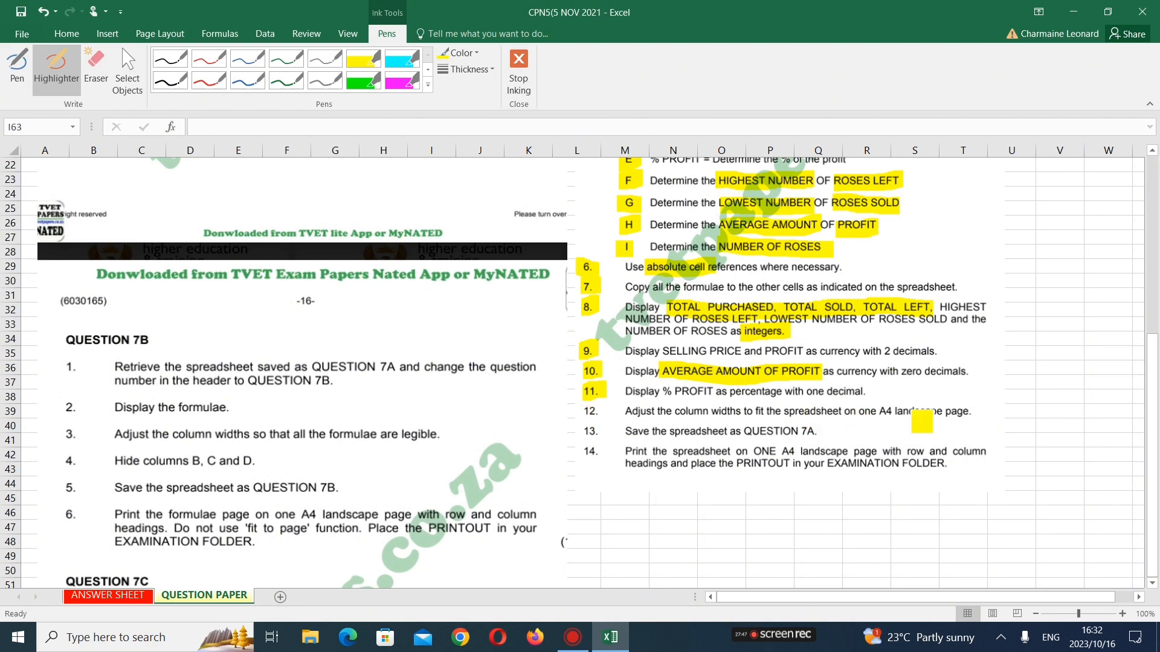
pyautogui.moveTo(873, 415); pyautogui.dragTo(974, 416)
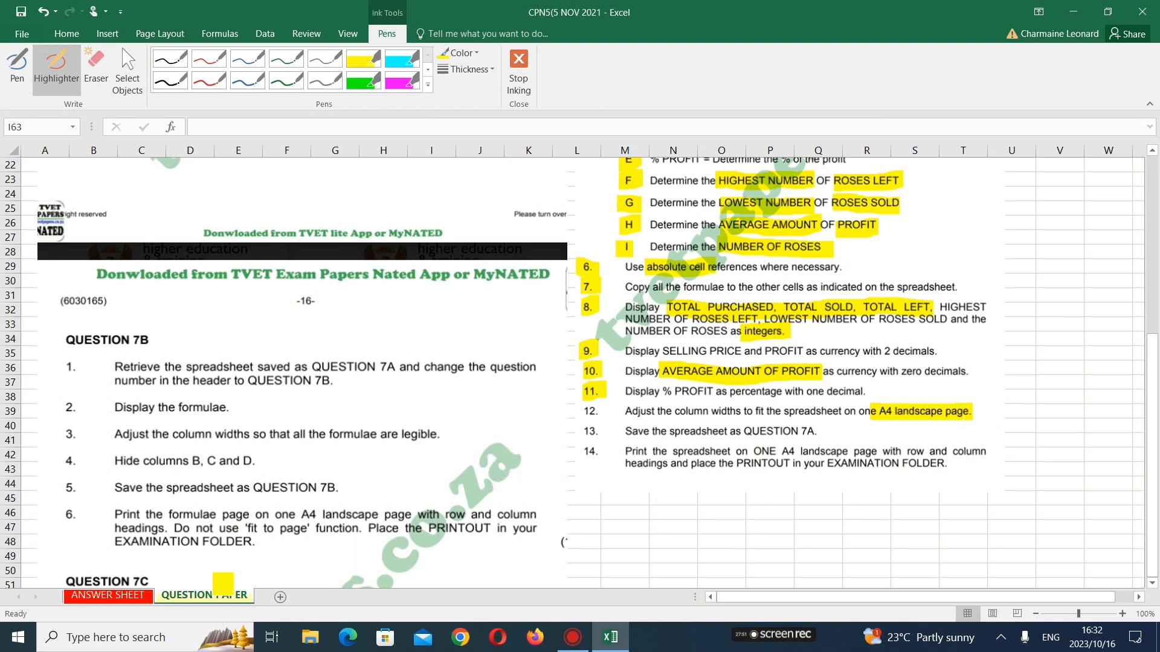
pyautogui.click(115, 595)
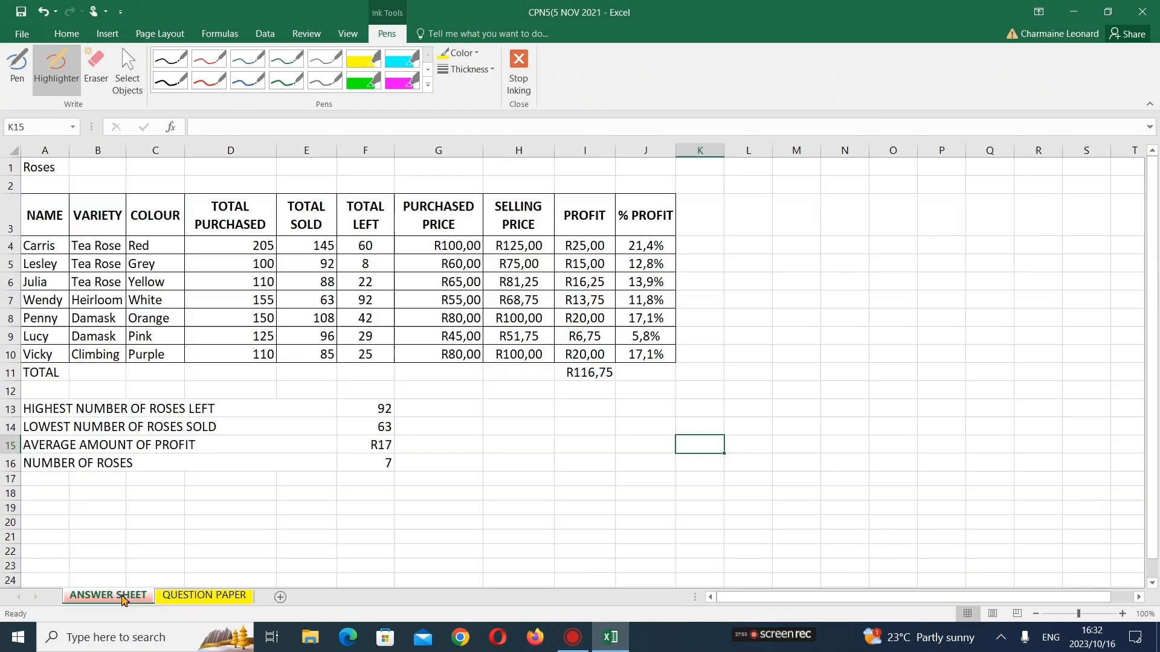
pyautogui.press('Escape')
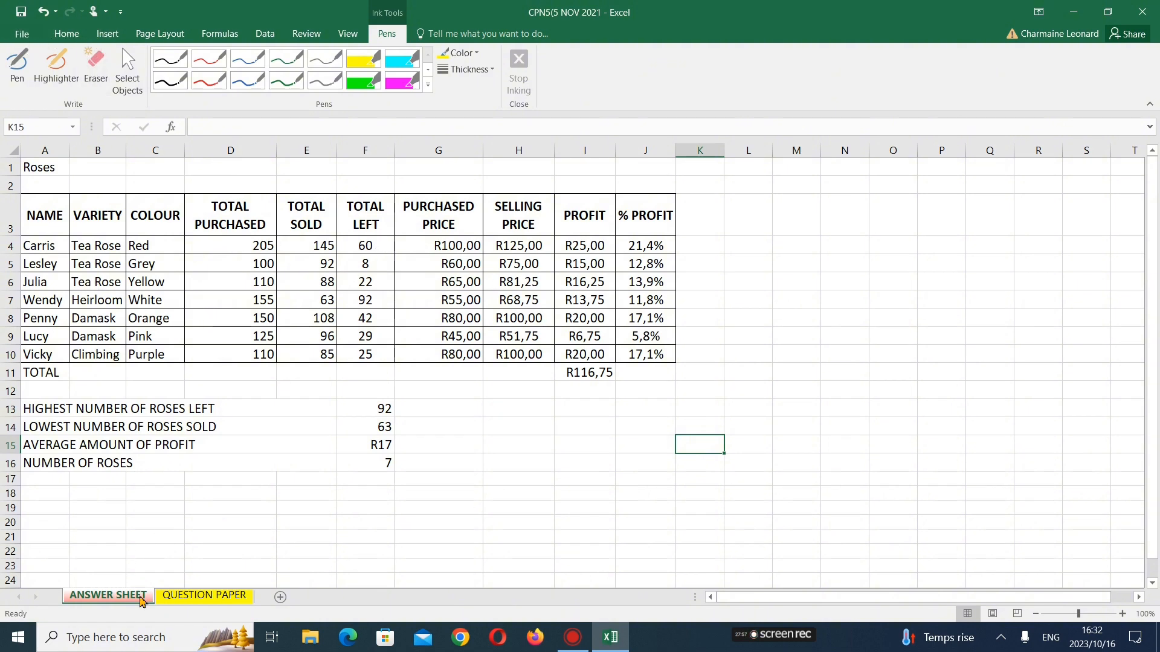
pyautogui.click(164, 582)
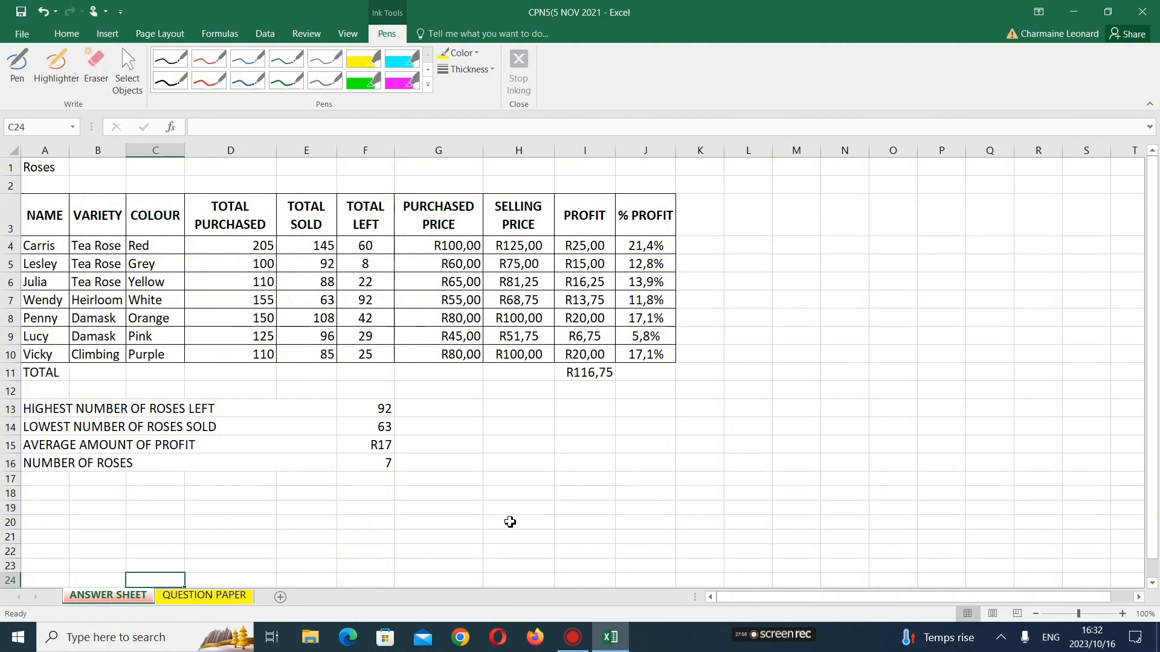
# Following item 12 of the QUESTION PAPER, set the ANSWER SHEET's page orientation to landscape in the Page Setup for printing
pyautogui.click(221, 597)
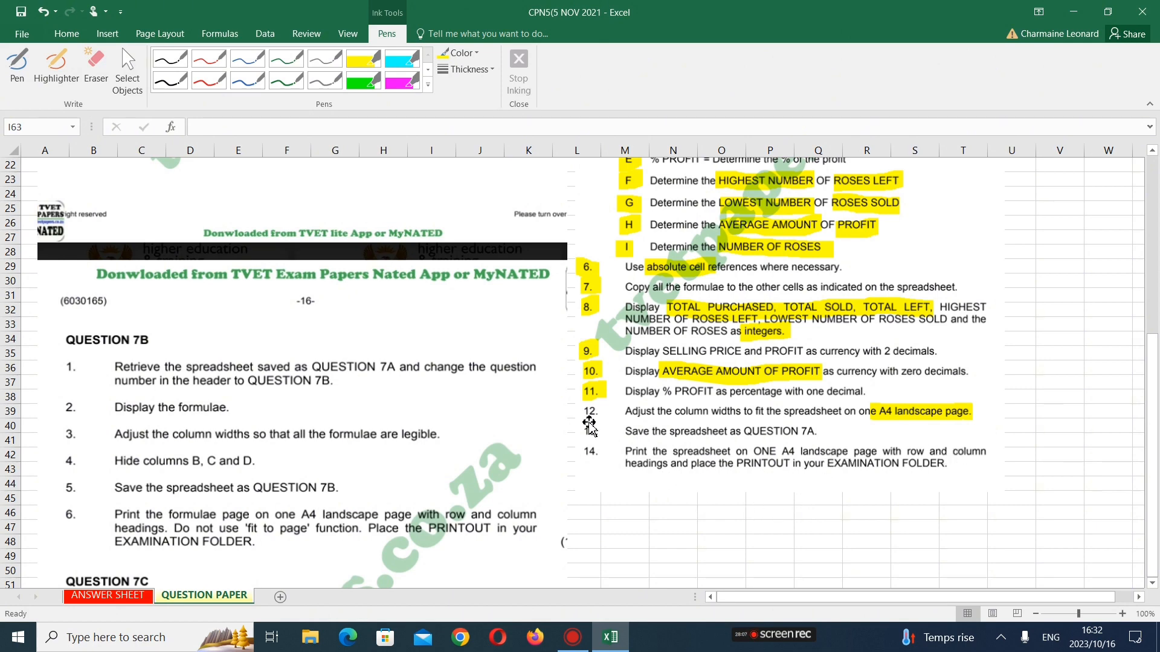
pyautogui.click(120, 598)
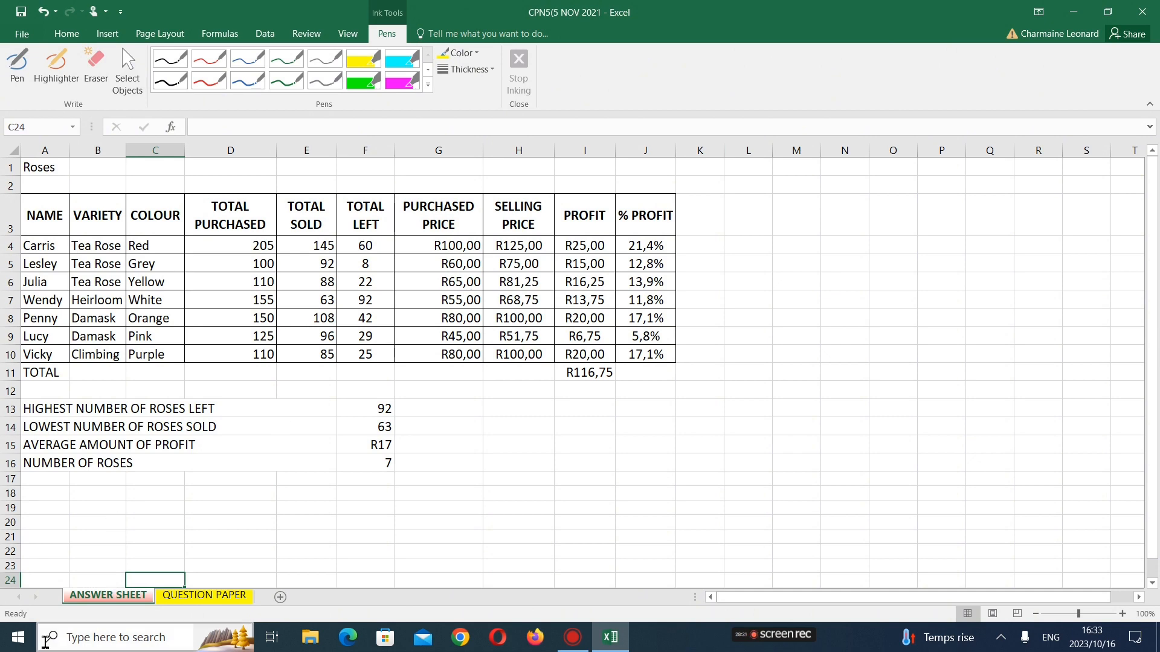
pyautogui.click(24, 34)
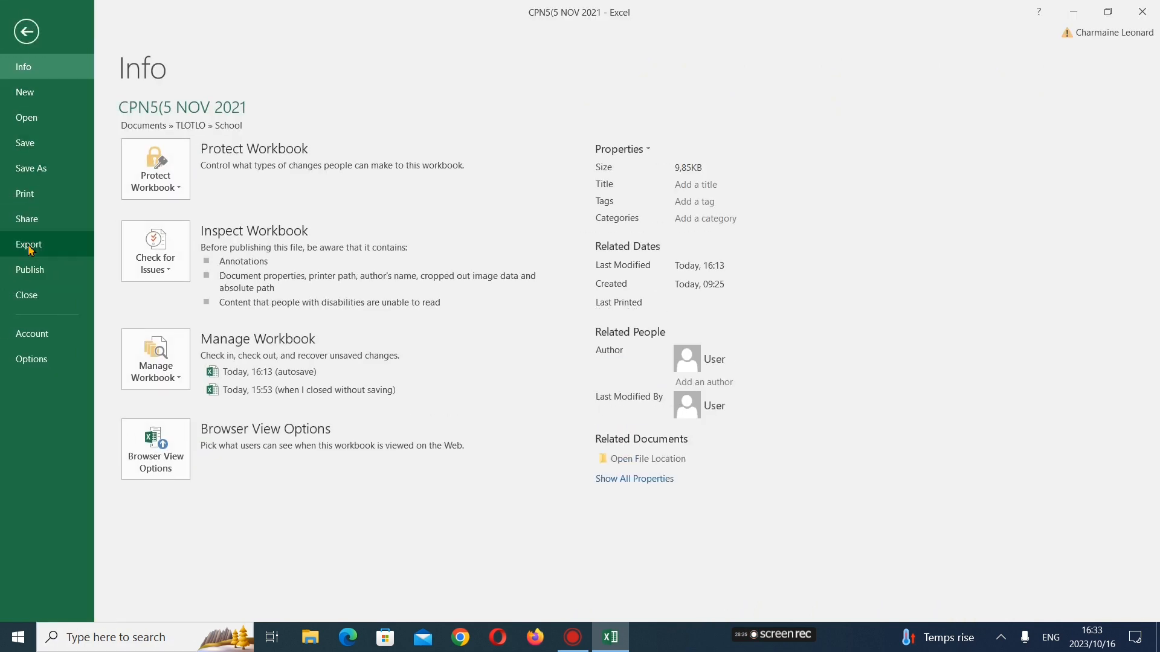
pyautogui.click(35, 197)
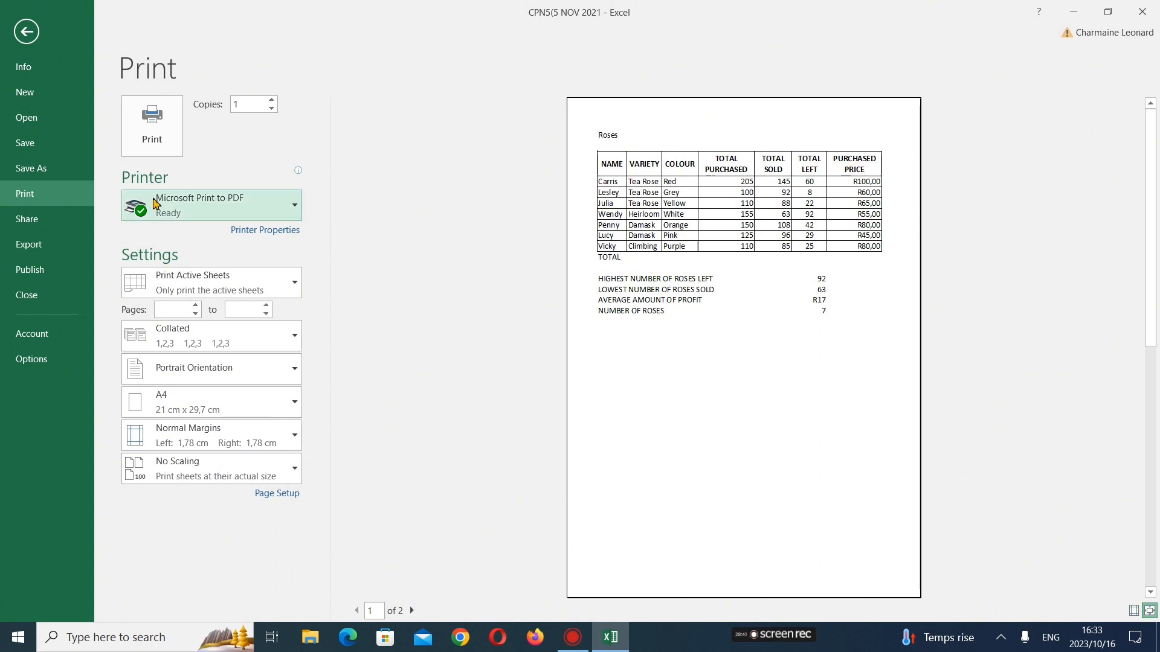
pyautogui.click(279, 494)
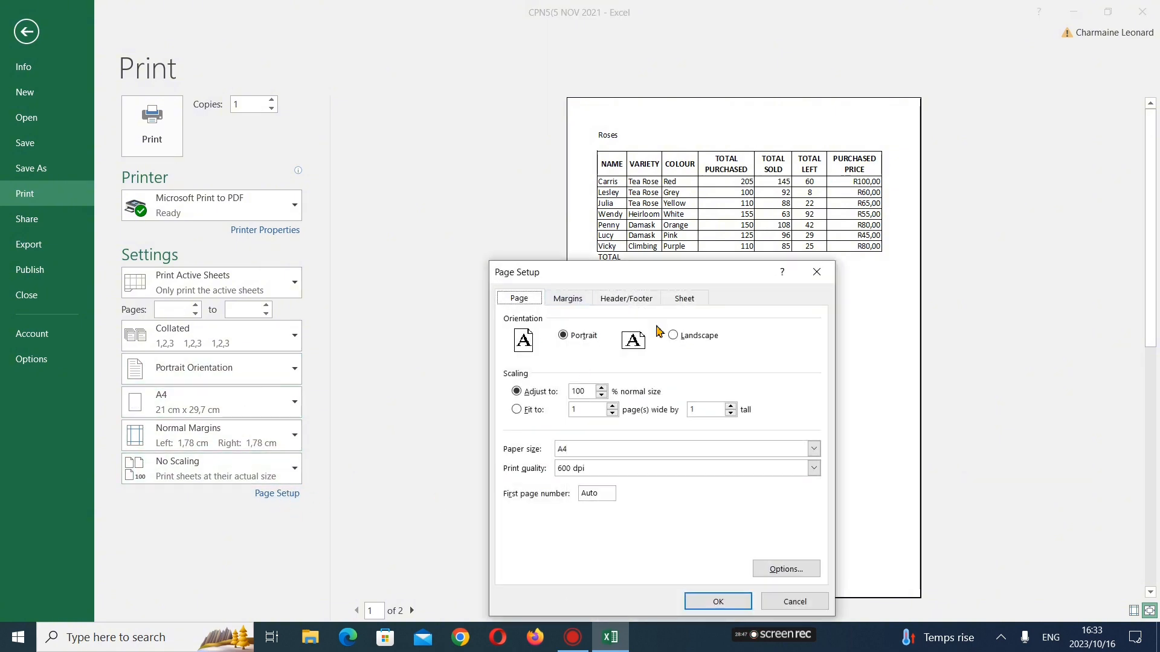
pyautogui.click(673, 336)
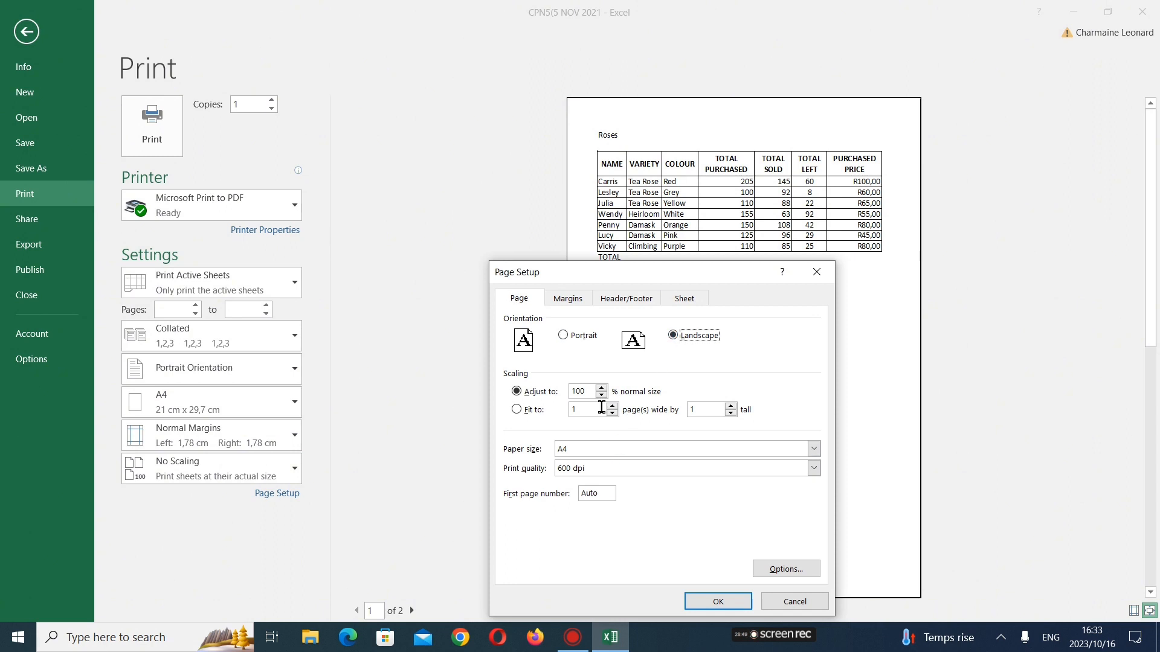
# Include row and column headings in the ANSWER SHEET printout, apply the page setup and return to the worksheet
pyautogui.click(573, 302)
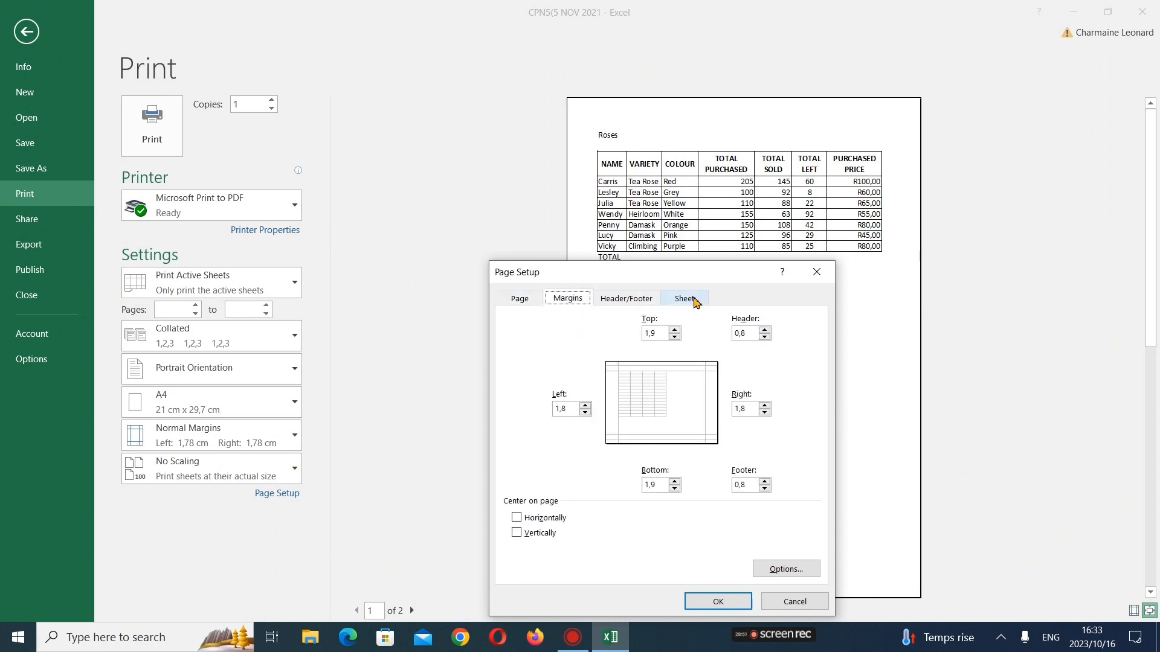
pyautogui.click(692, 301)
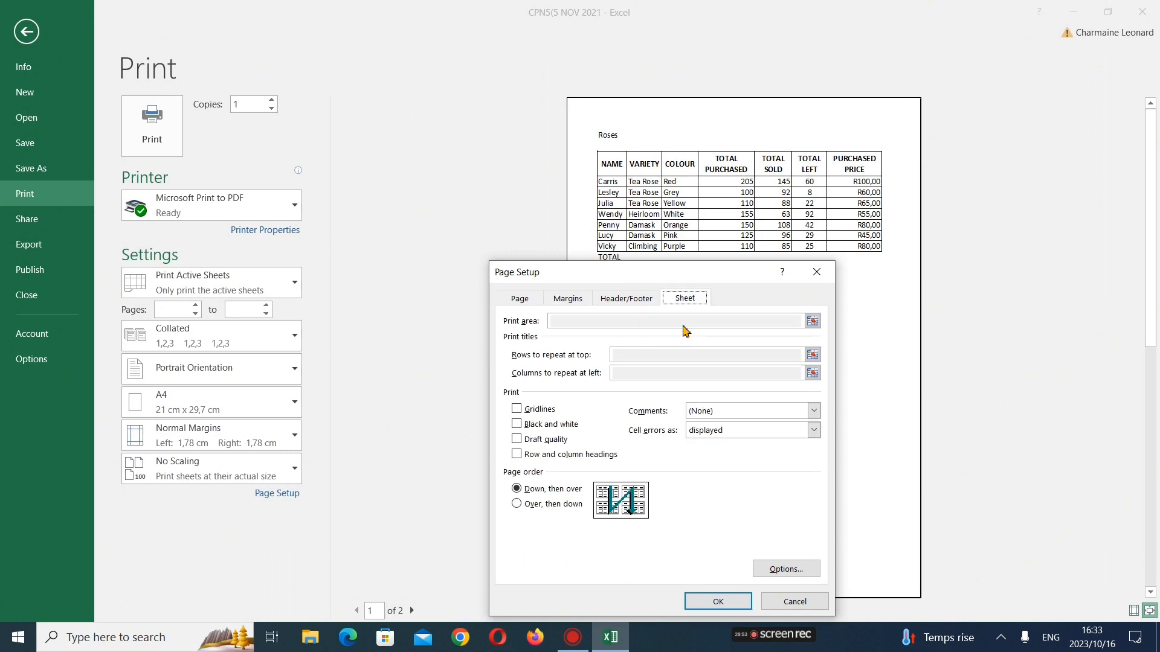
pyautogui.click(517, 454)
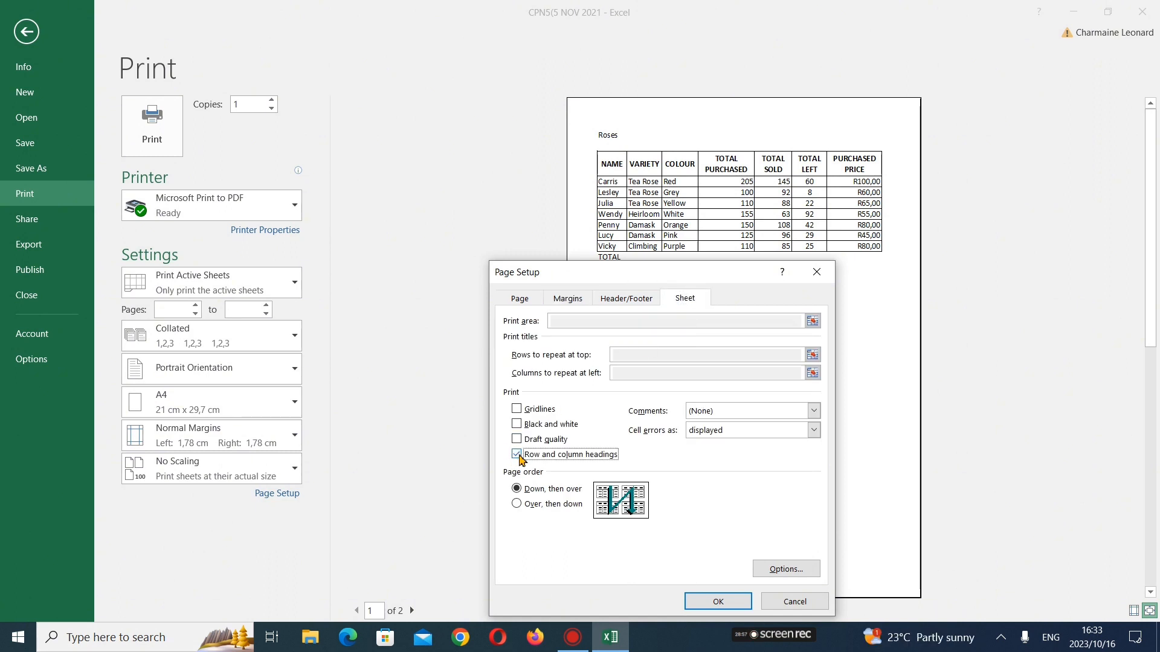
pyautogui.click(718, 602)
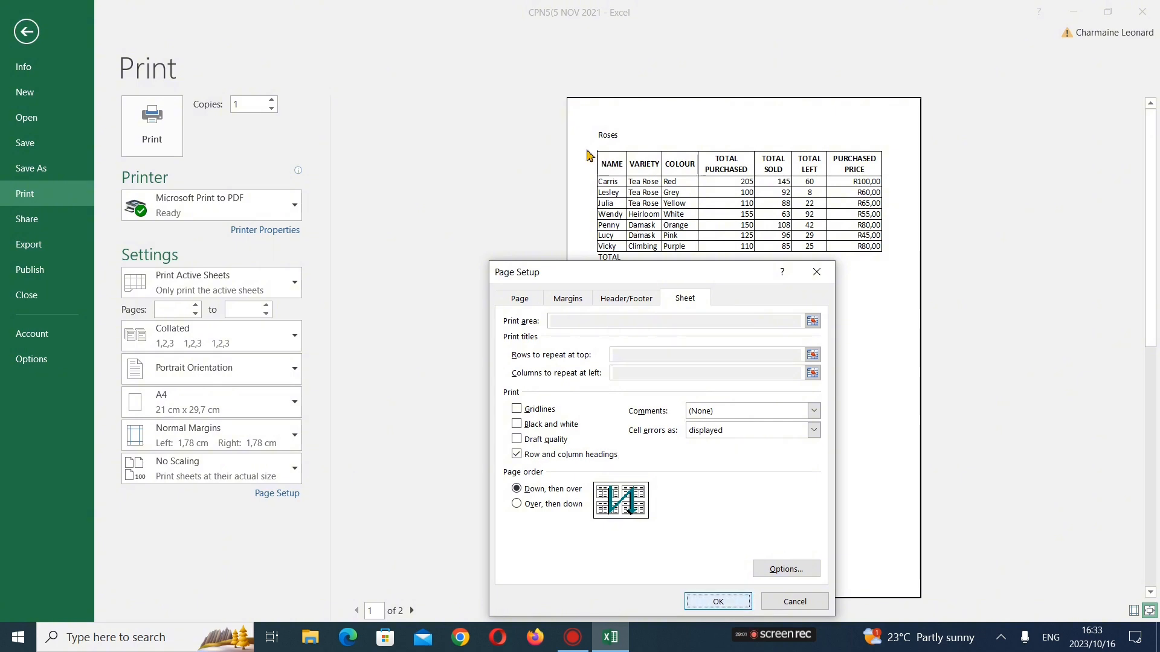
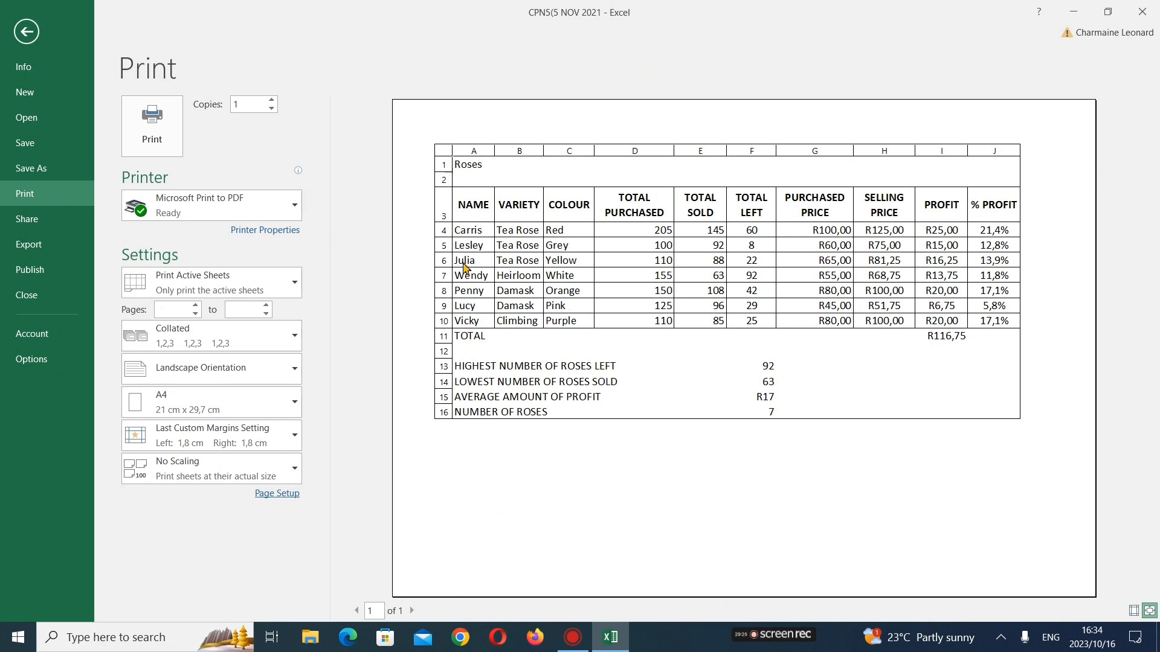
pyautogui.click(159, 132)
pyautogui.click(26, 31)
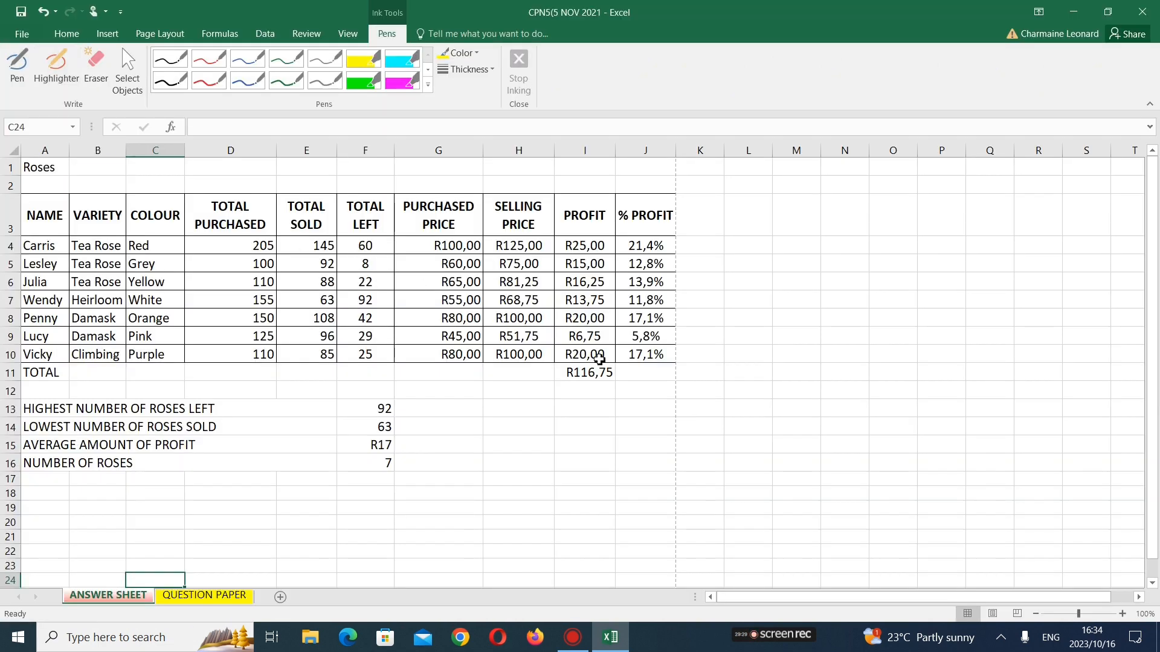
# Check the page breaks on the ANSWER SHEET, and review Question 7A and the Question 7B instructions on the QUESTION PAPER
pyautogui.scroll(-1, 301, 535)
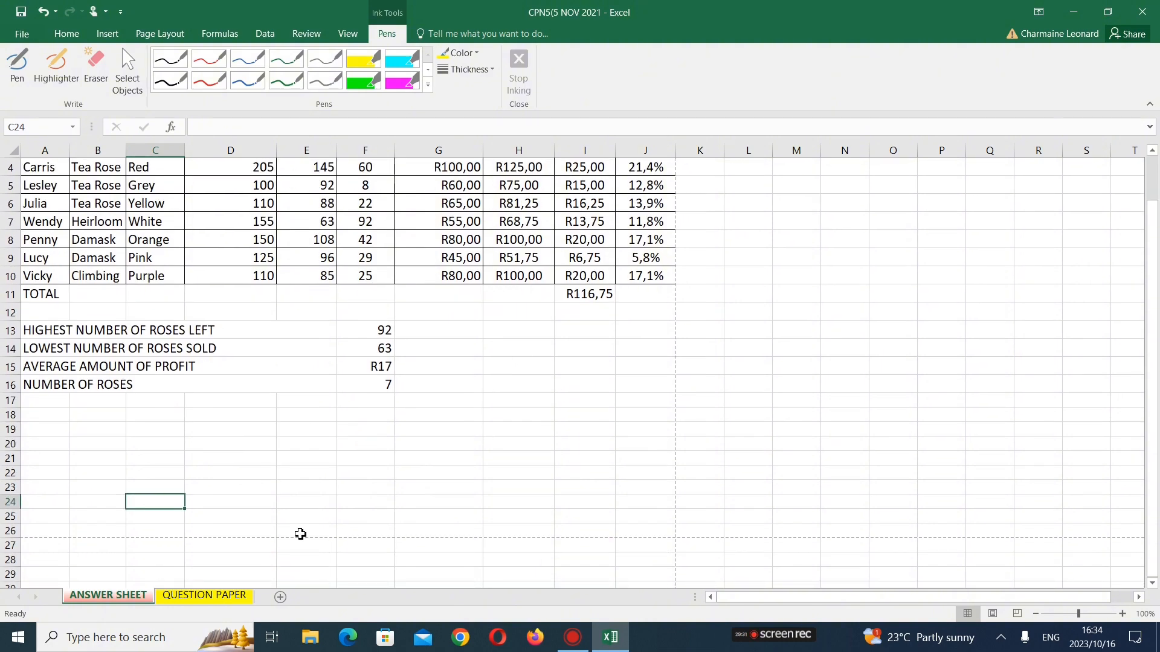
pyautogui.click(215, 595)
pyautogui.scroll(7, 717, 503)
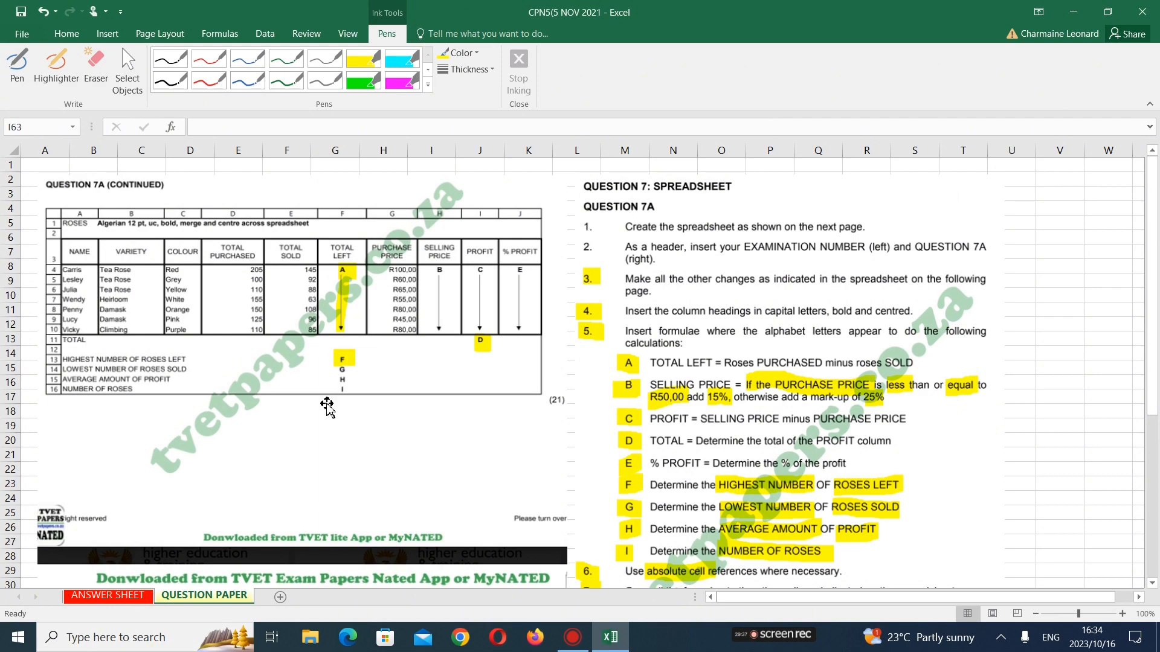
pyautogui.scroll(-2, 326, 399)
pyautogui.scroll(2, 325, 395)
pyautogui.scroll(-8, 324, 395)
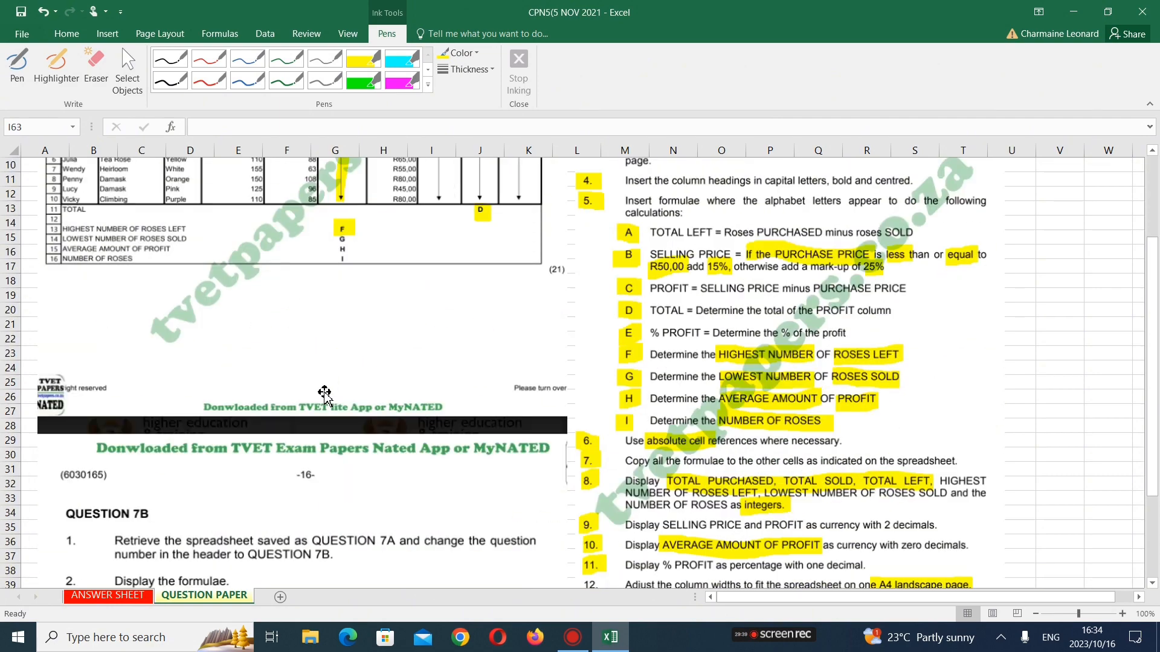
pyautogui.scroll(-2, 322, 387)
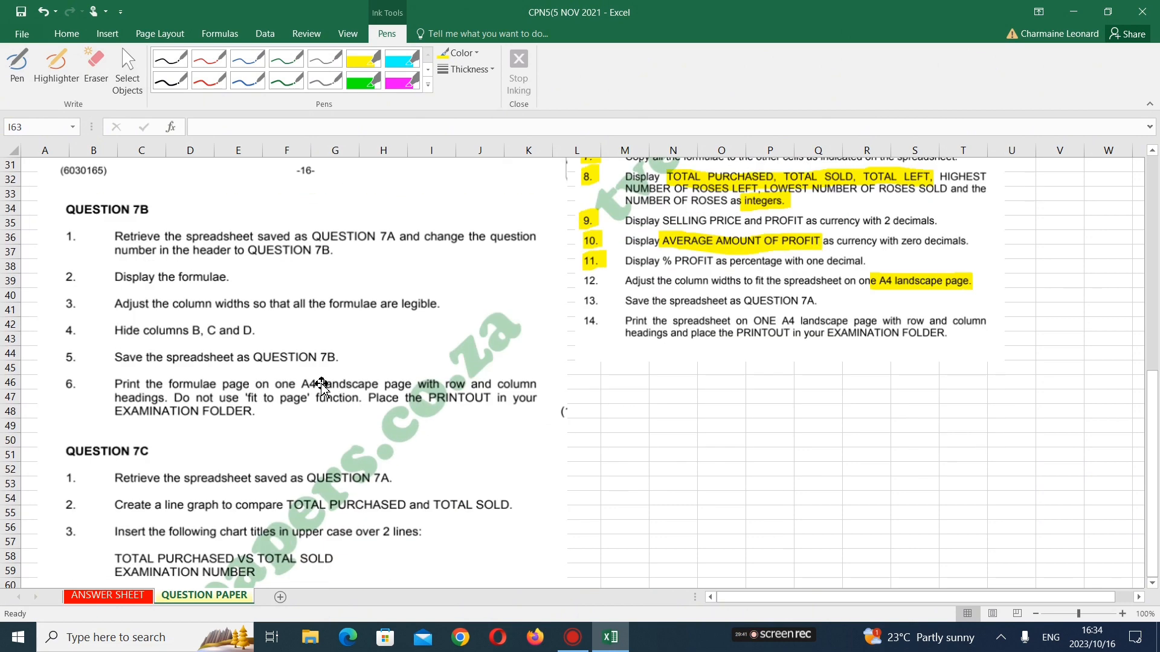
pyautogui.scroll(-2, 321, 387)
pyautogui.scroll(4, 322, 387)
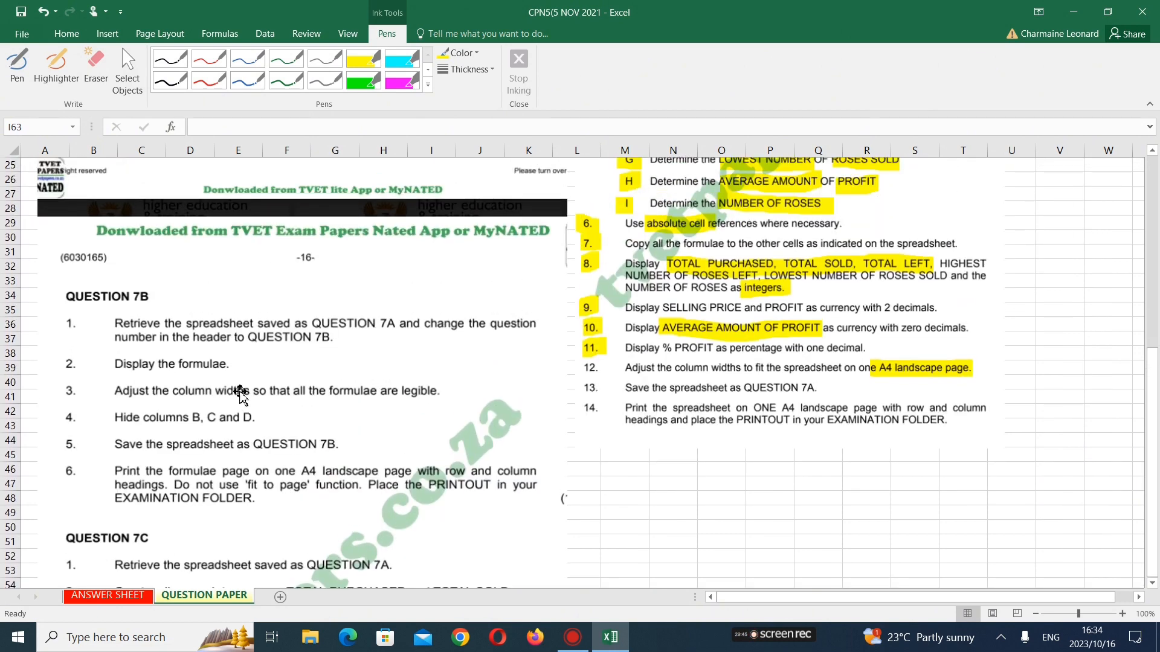
pyautogui.scroll(-2, 276, 448)
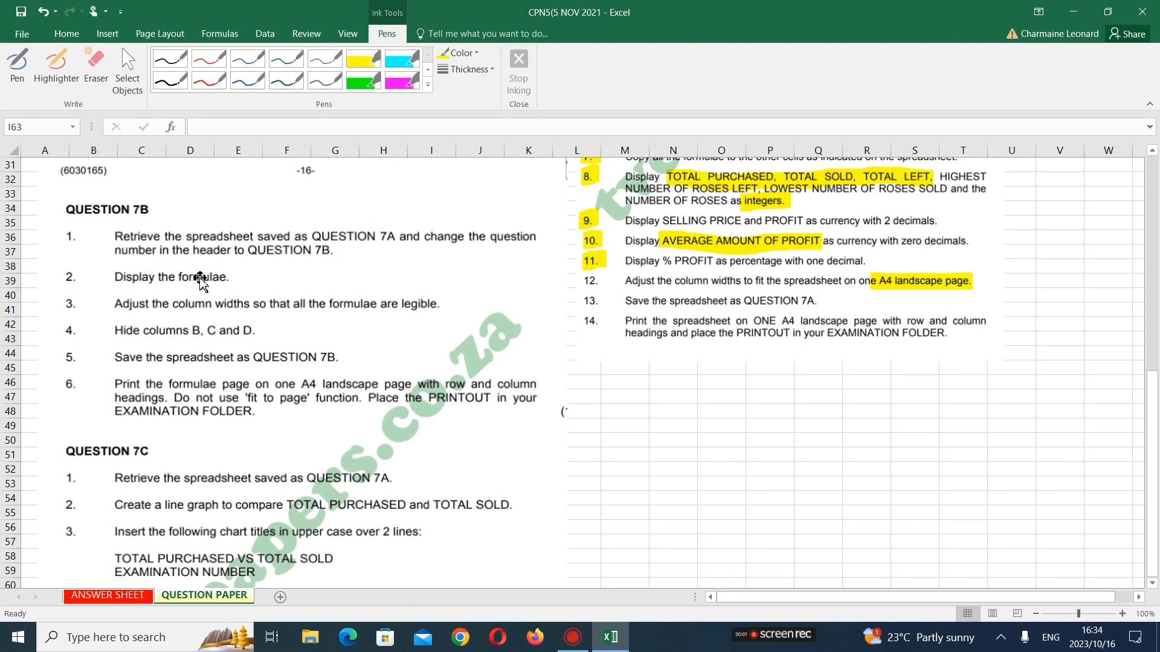
# Following item 2 of Question 7B, display the formulas in the cells of the ANSWER SHEET
pyautogui.click(128, 596)
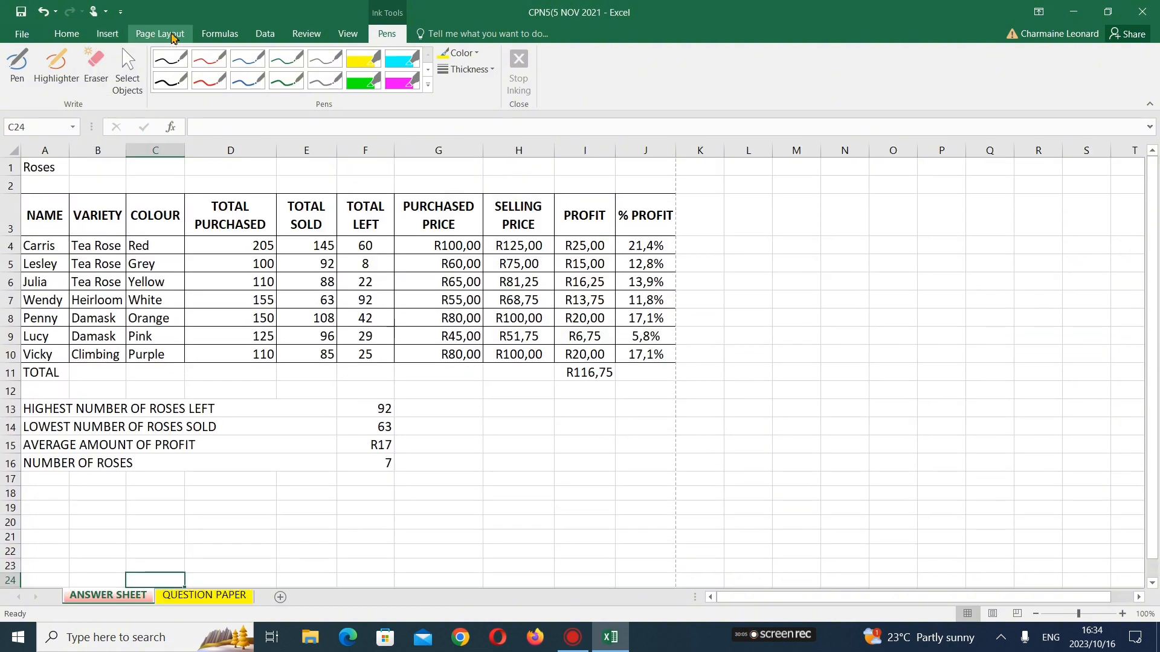
pyautogui.click(224, 38)
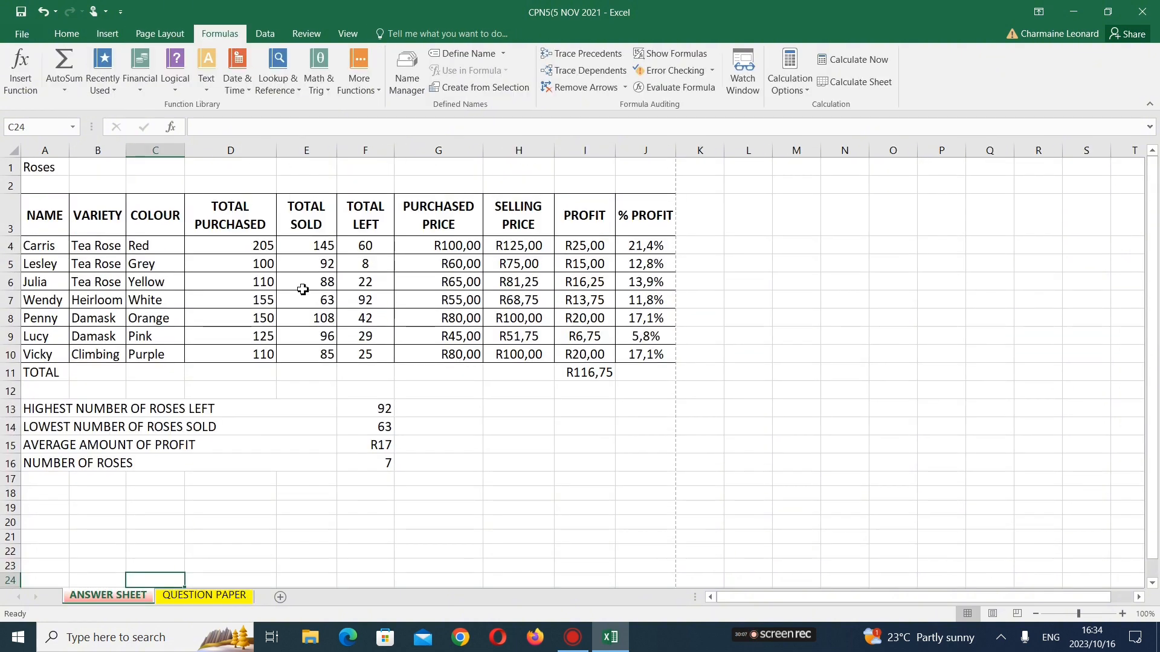
pyautogui.click(689, 56)
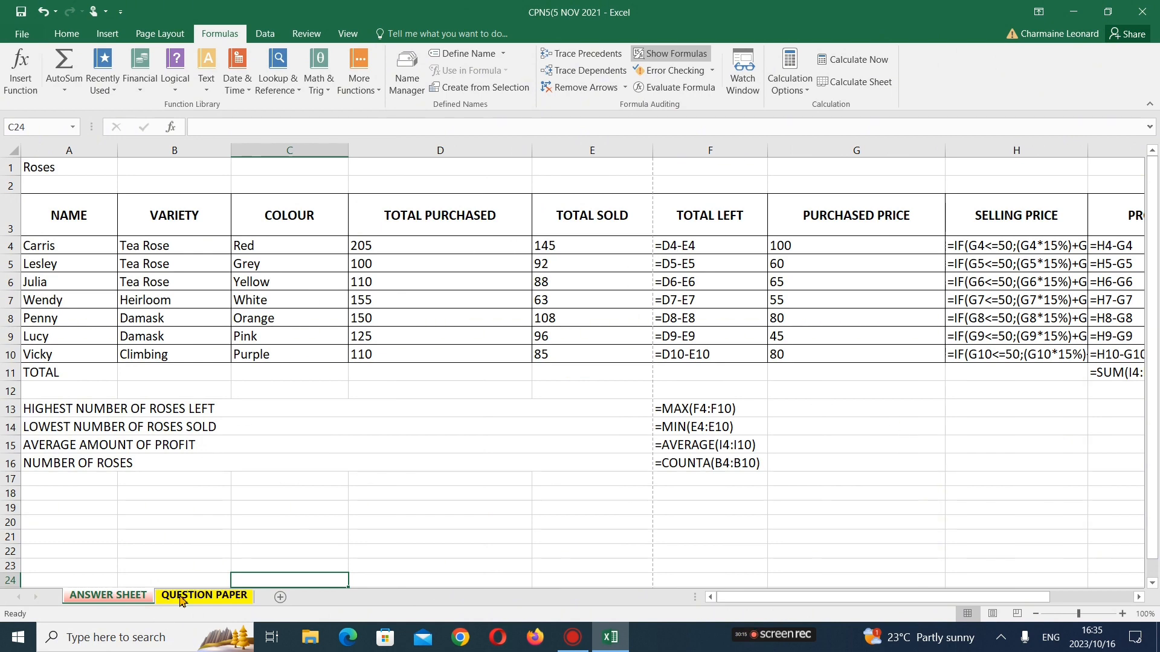
# On the QUESTION PAPER, turn on inking and highlight item numbers 1 and 2 of Question 7C in yellow
pyautogui.click(200, 597)
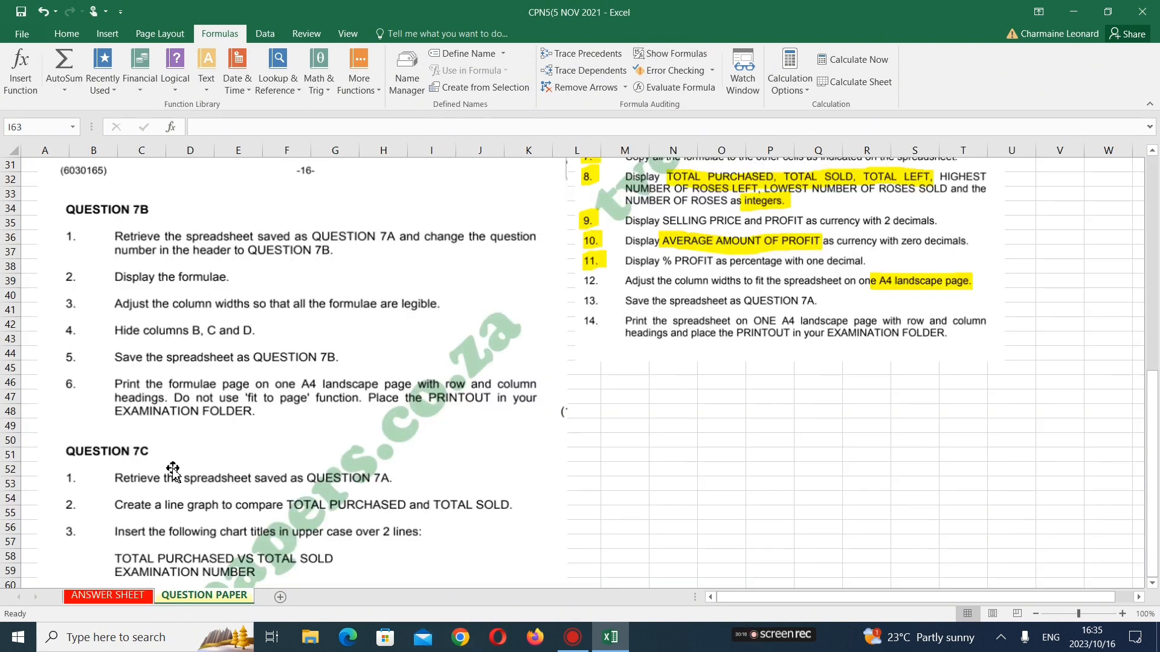
pyautogui.scroll(-1, 174, 471)
pyautogui.scroll(-1, 174, 471)
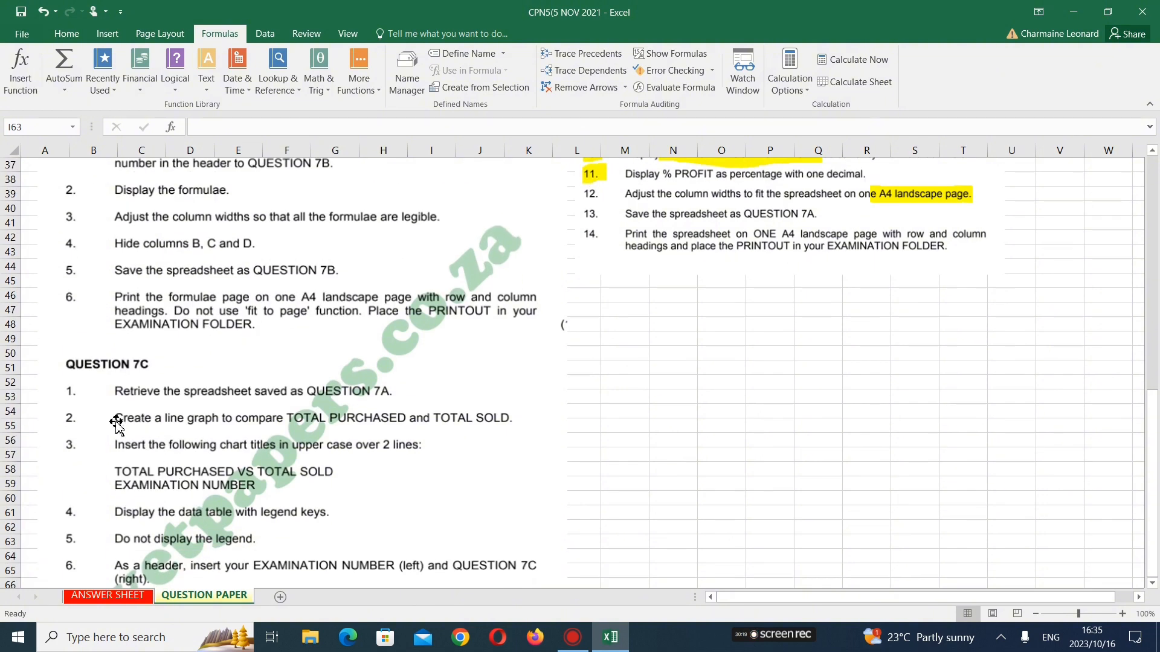
pyautogui.click(310, 34)
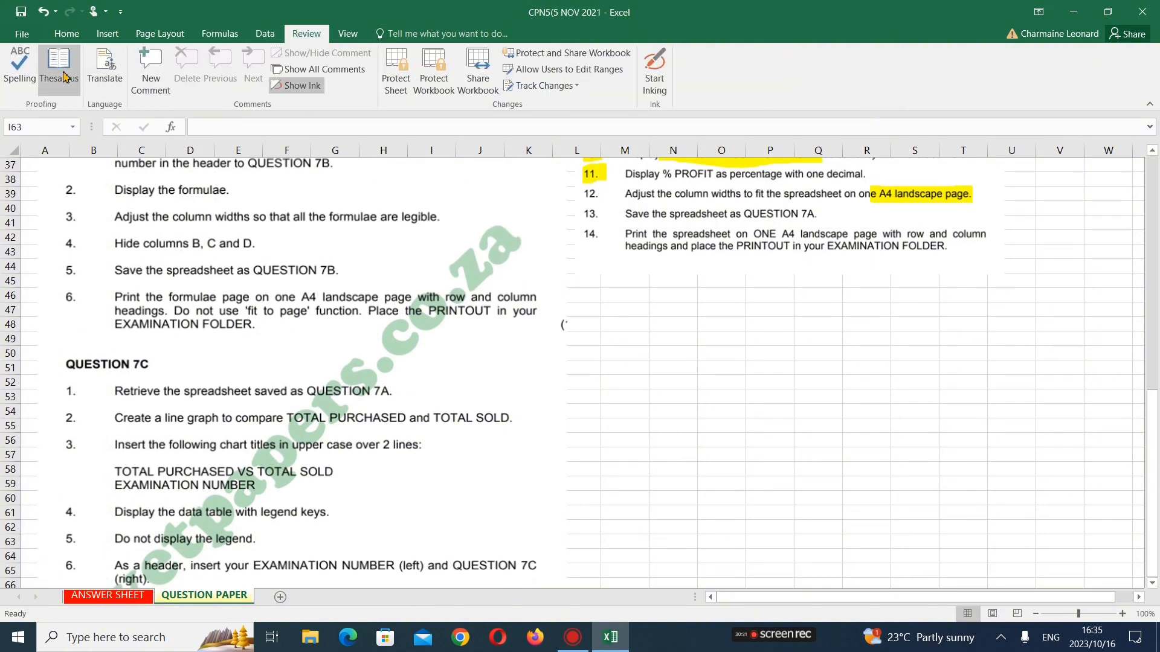
pyautogui.click(655, 81)
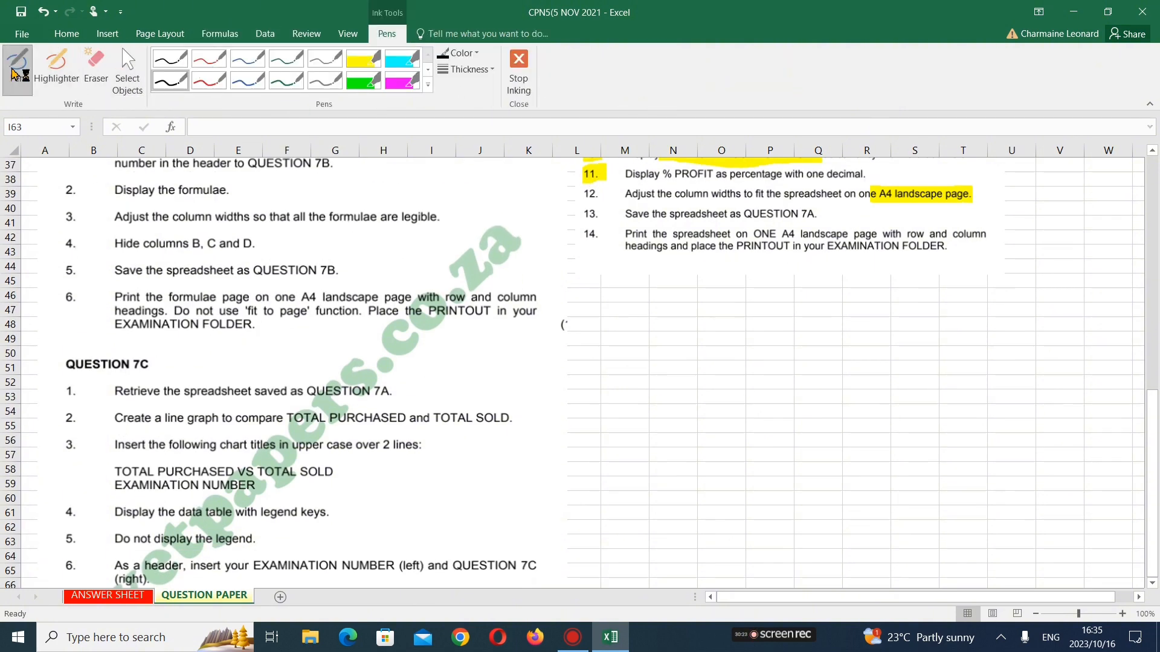
pyautogui.click(53, 65)
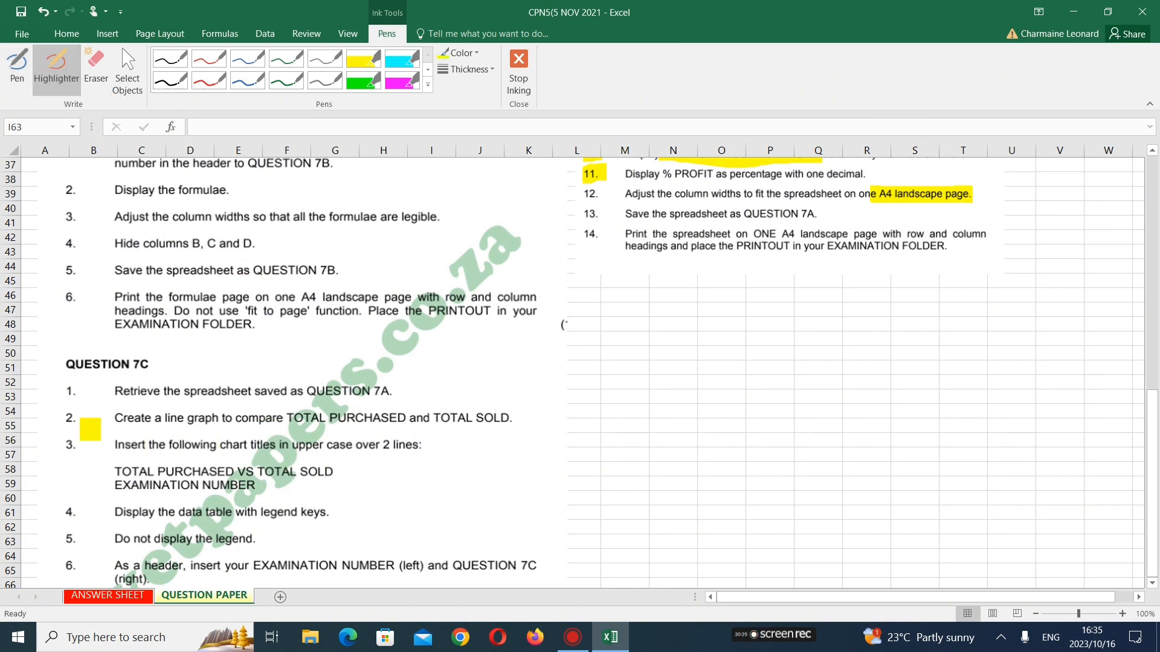
pyautogui.moveTo(73, 421); pyautogui.dragTo(91, 400)
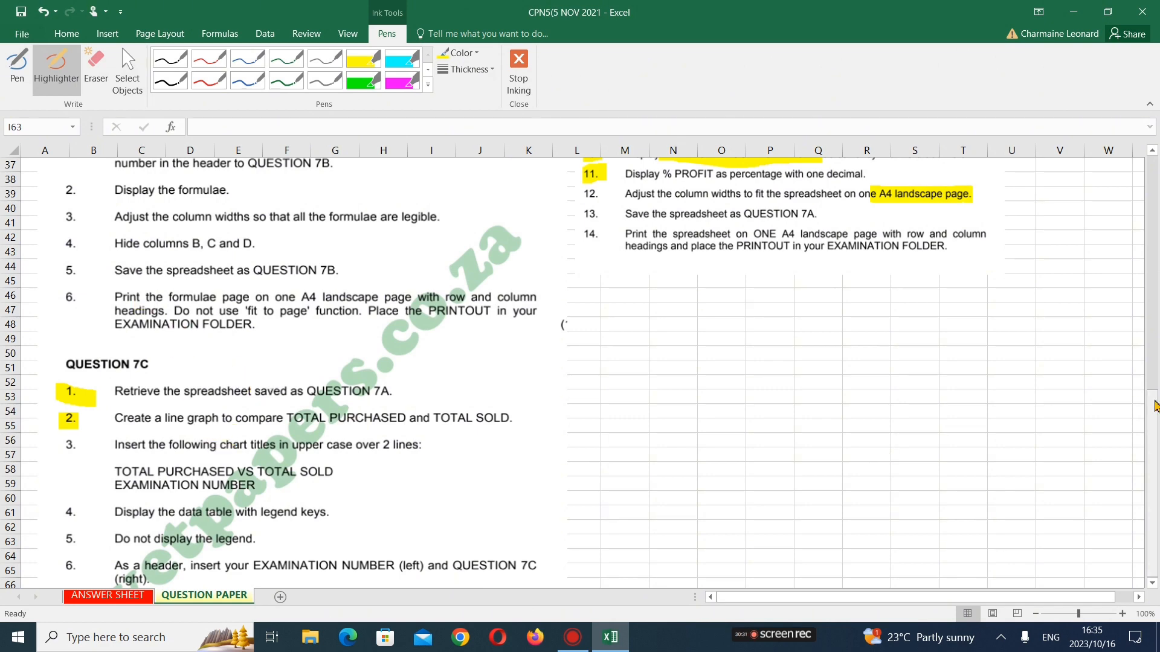
# Highlight item numbers 1 to 3 of Question 7B and the words "column widths" and "formulae are legible" in item 3
pyautogui.scroll(3, 1155, 406)
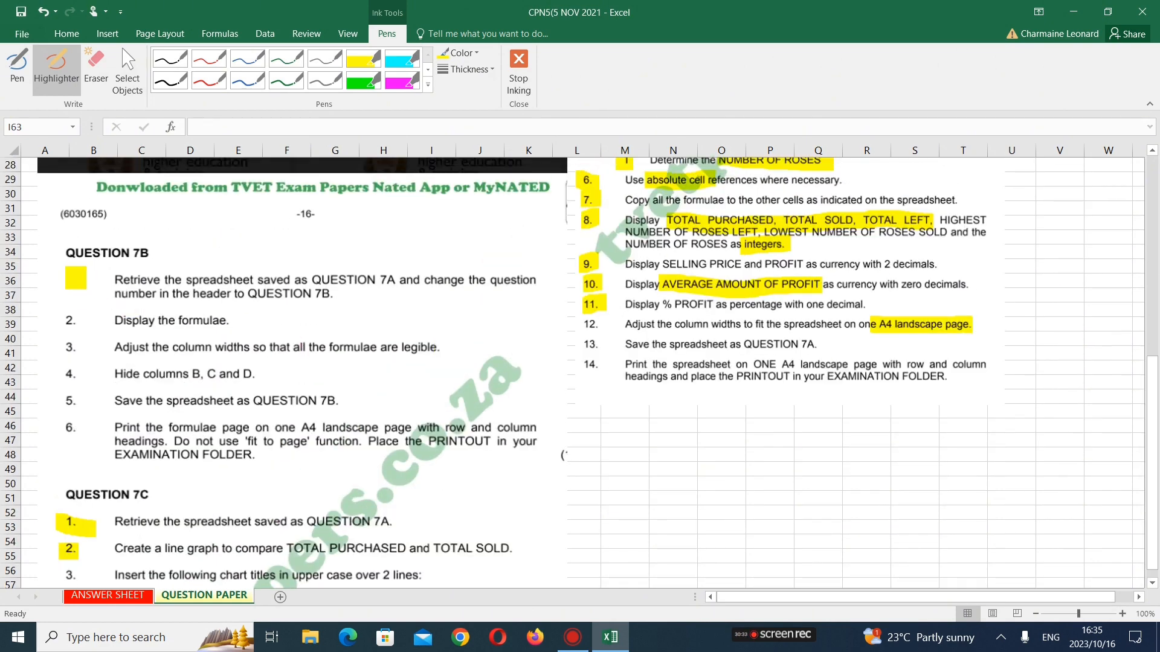
pyautogui.moveTo(62, 275)
pyautogui.mouseDown()
pyautogui.moveTo(90, 288)
pyautogui.moveTo(75, 321)
pyautogui.moveTo(85, 354)
pyautogui.mouseUp()
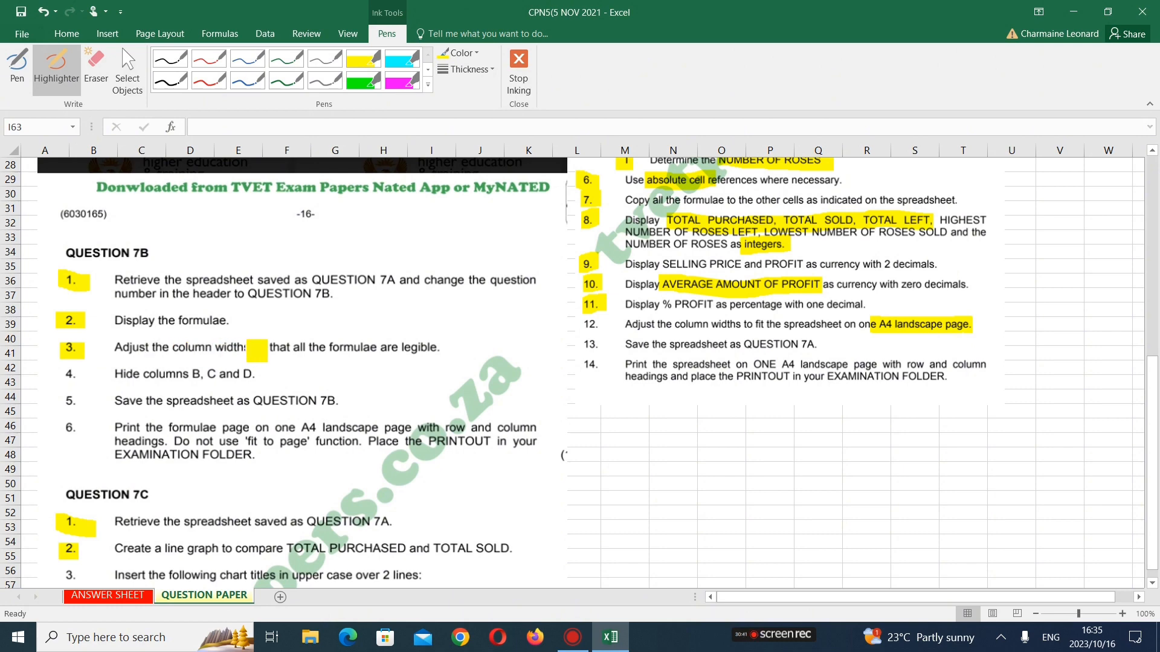
pyautogui.moveTo(257, 352); pyautogui.dragTo(195, 352)
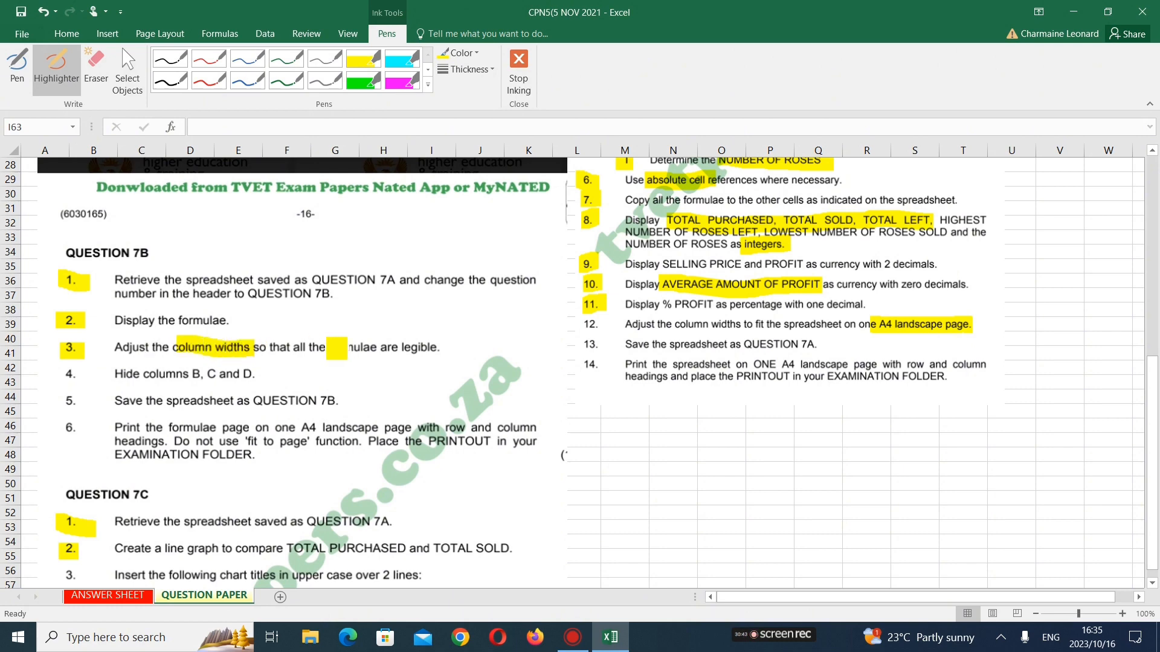
pyautogui.moveTo(332, 350); pyautogui.dragTo(445, 353)
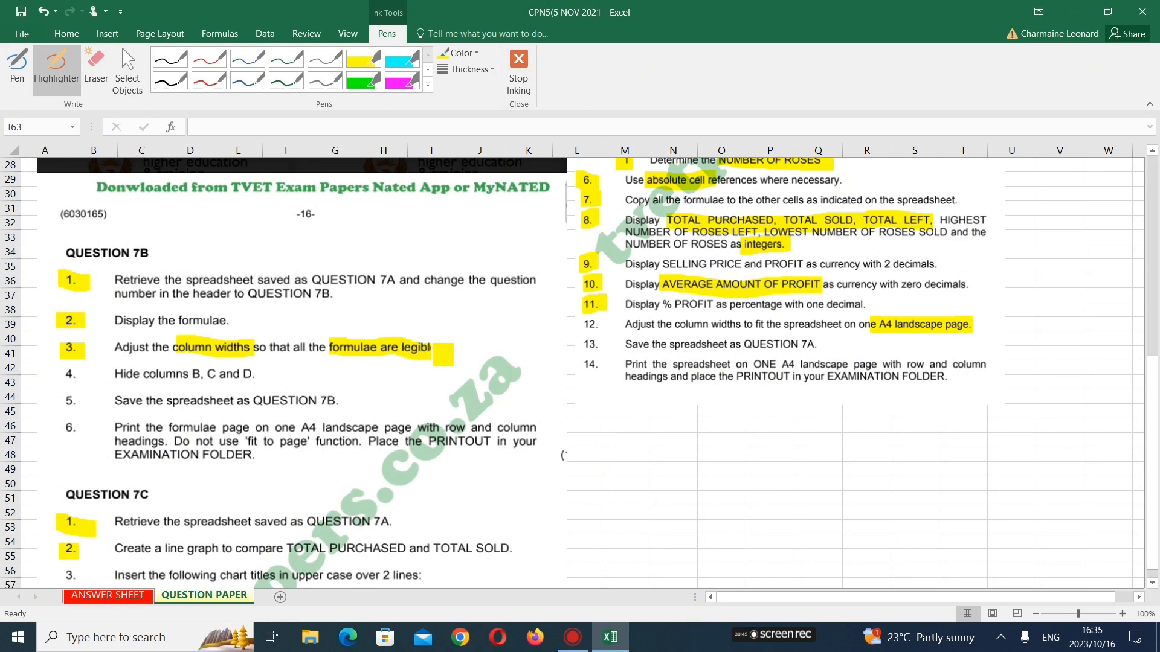
# On the ANSWER SHEET, widen the SELLING PRICE column H so the complete IF formulas are legible
pyautogui.click(107, 594)
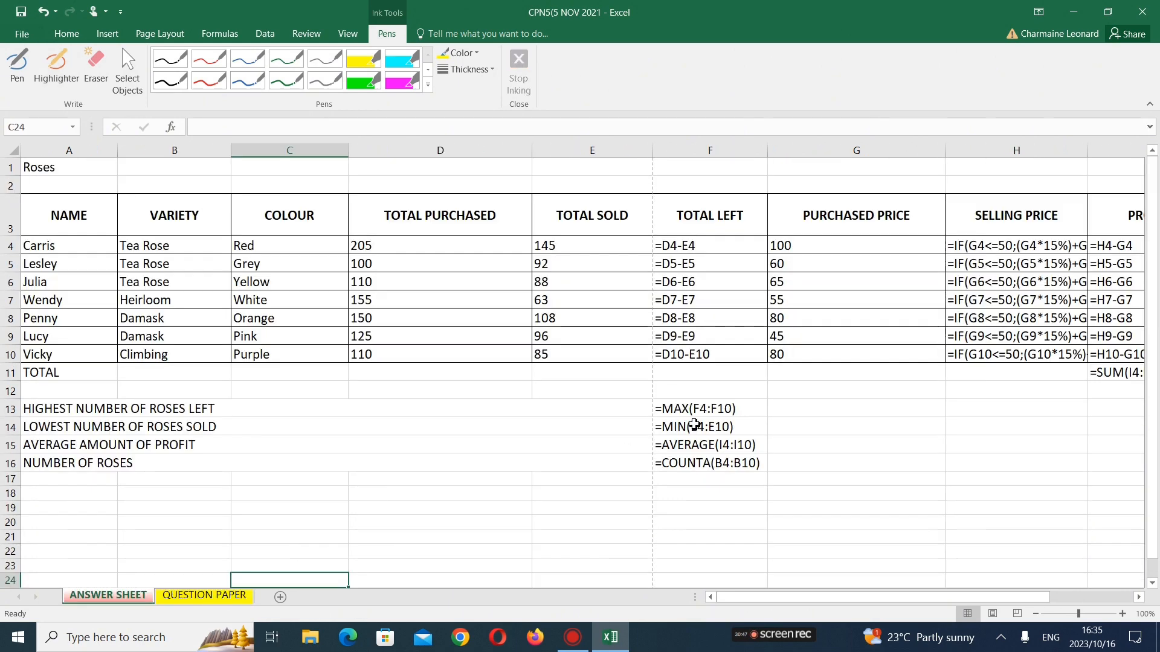
pyautogui.scroll(-1, 615, 409)
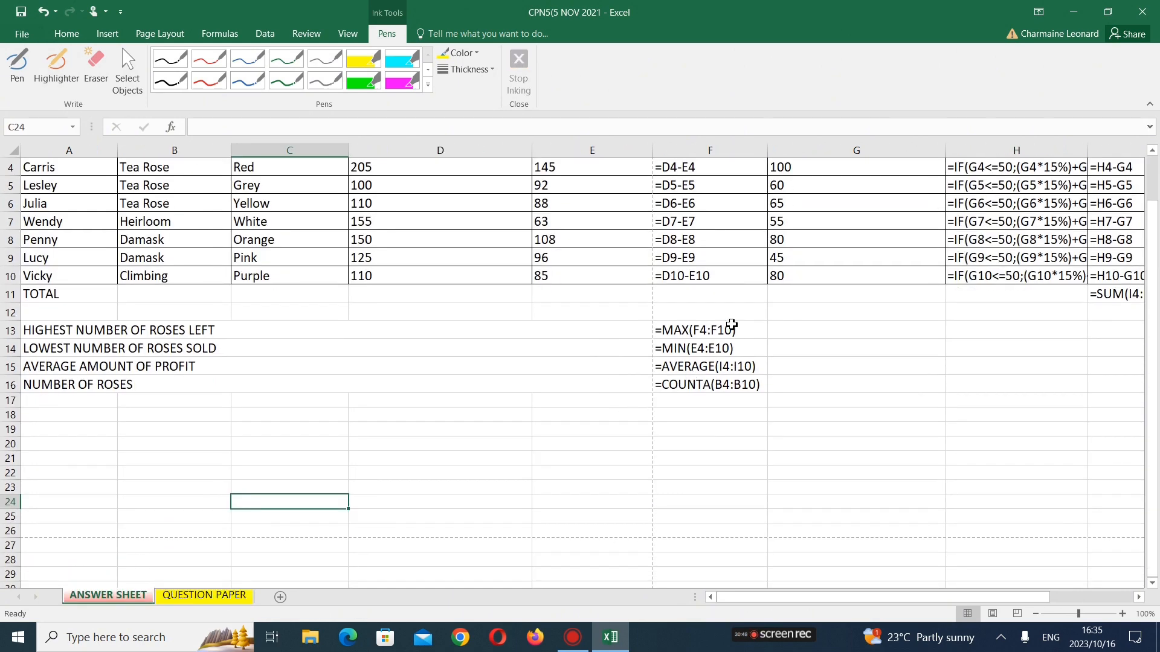
pyautogui.moveTo(784, 596); pyautogui.dragTo(847, 580)
pyautogui.scroll(1, 849, 469)
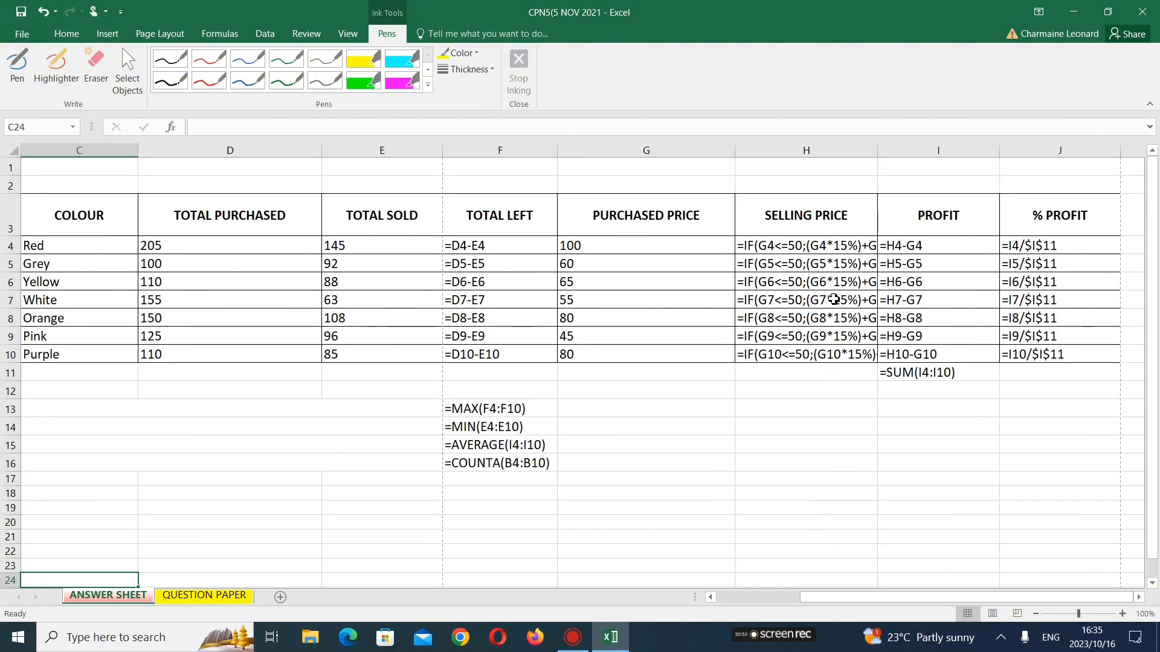
pyautogui.moveTo(877, 151); pyautogui.dragTo(1009, 152)
pyautogui.click(1017, 163)
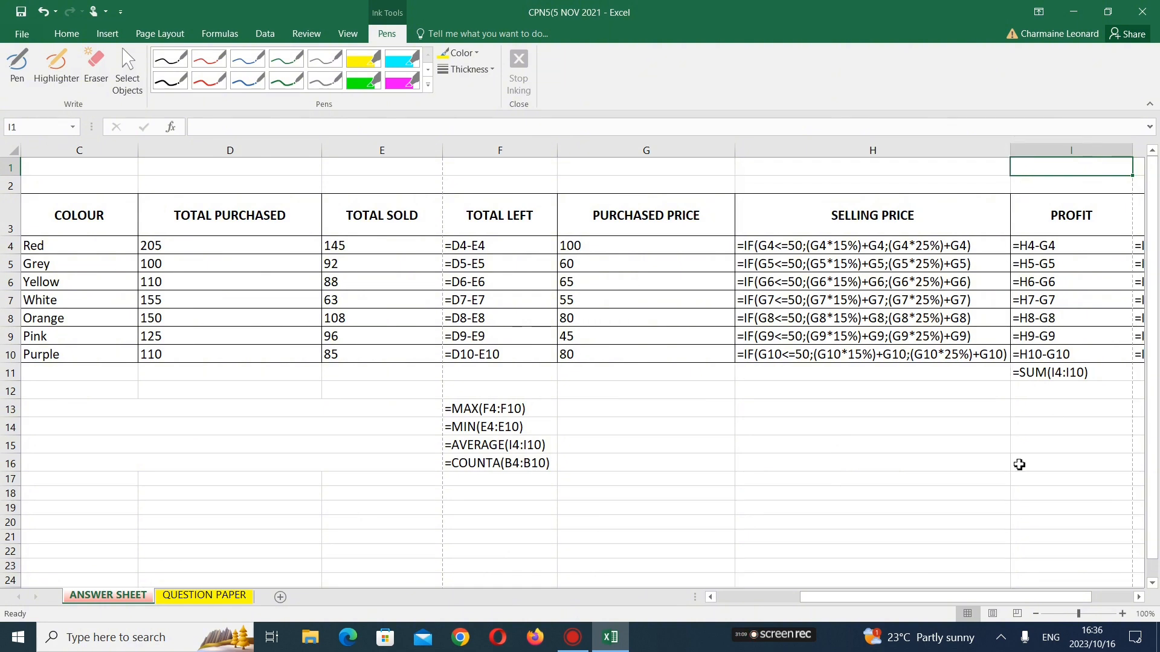
# Narrow the PROFIT, % PROFIT, PURCHASED PRICE and TOTAL LEFT columns on the ANSWER SHEET to fit their headings and formulas
pyautogui.moveTo(953, 600); pyautogui.dragTo(1060, 604)
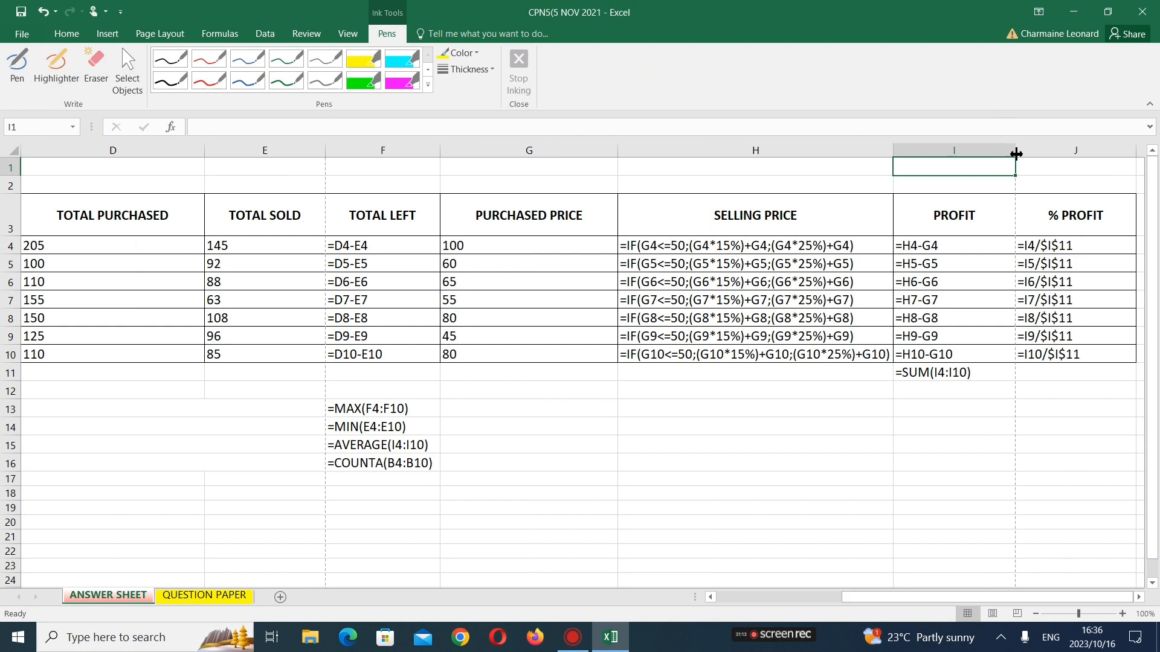
pyautogui.moveTo(1016, 153); pyautogui.dragTo(975, 151)
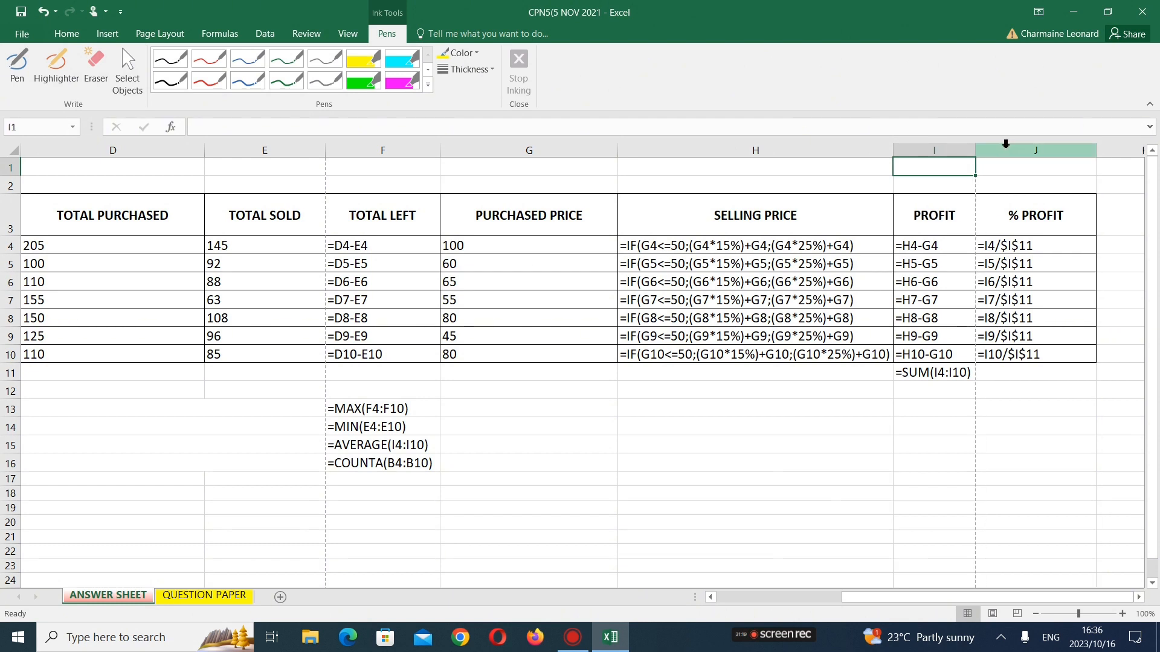
pyautogui.moveTo(1099, 154); pyautogui.dragTo(1050, 154)
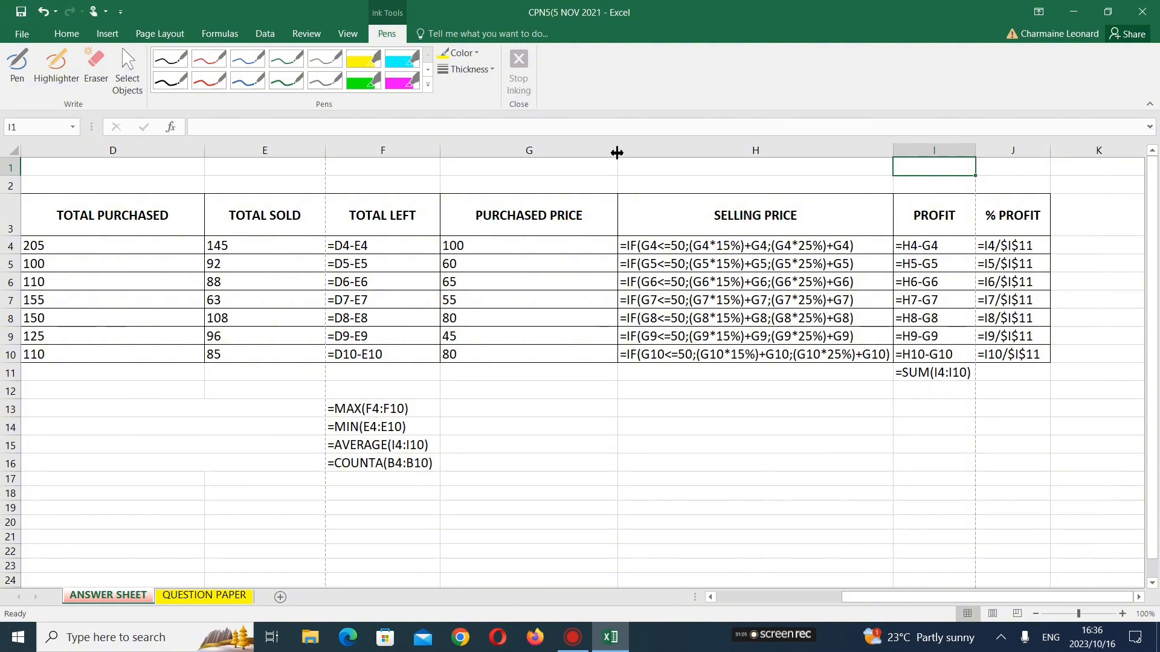
pyautogui.moveTo(616, 153); pyautogui.dragTo(553, 155)
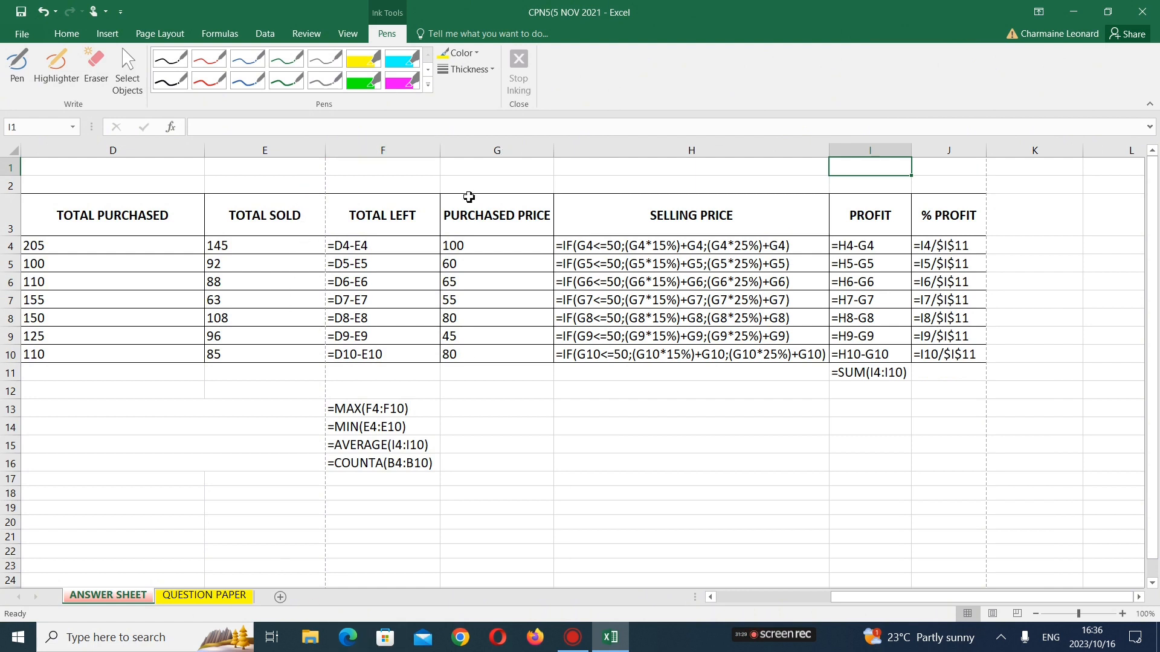
pyautogui.moveTo(443, 149)
pyautogui.mouseDown()
pyautogui.moveTo(402, 151)
pyautogui.moveTo(435, 155)
pyautogui.mouseUp()
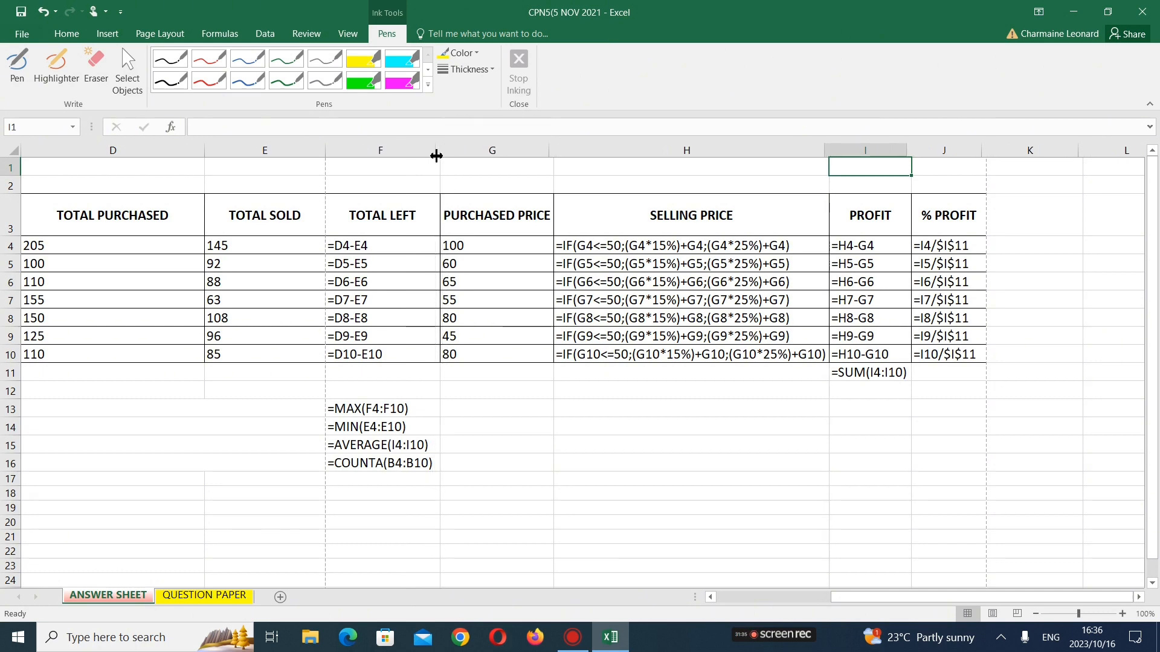
# Highlight item number 4 of Question 7B in yellow on the QUESTION PAPER
pyautogui.click(202, 597)
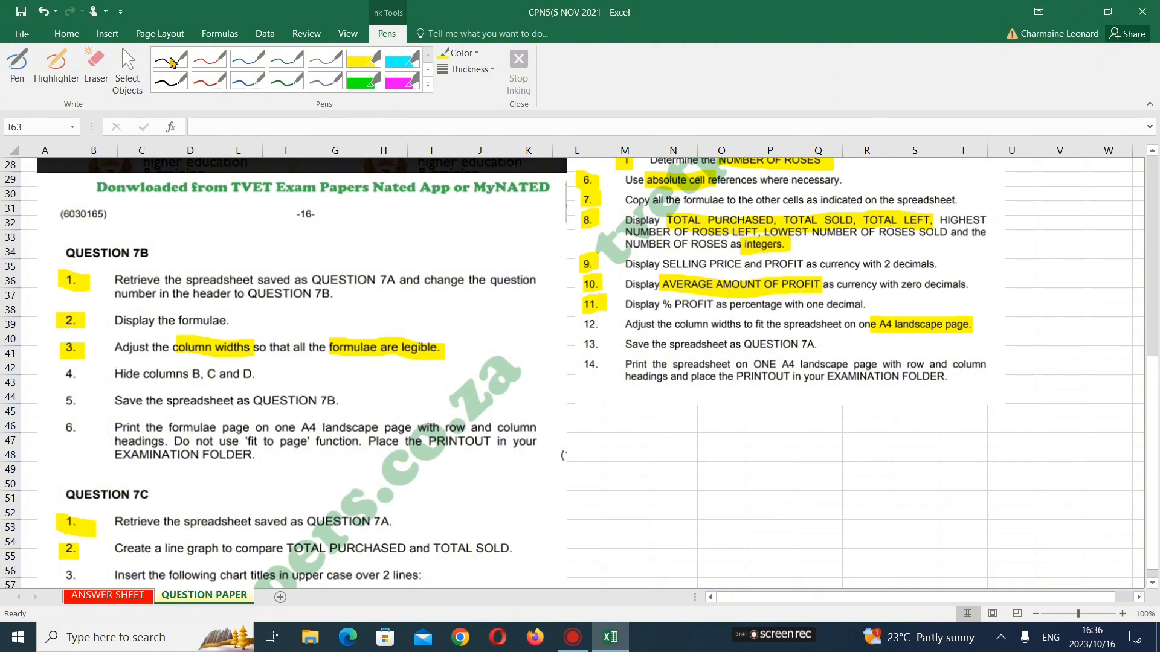
pyautogui.click(56, 63)
pyautogui.moveTo(63, 381); pyautogui.dragTo(78, 380)
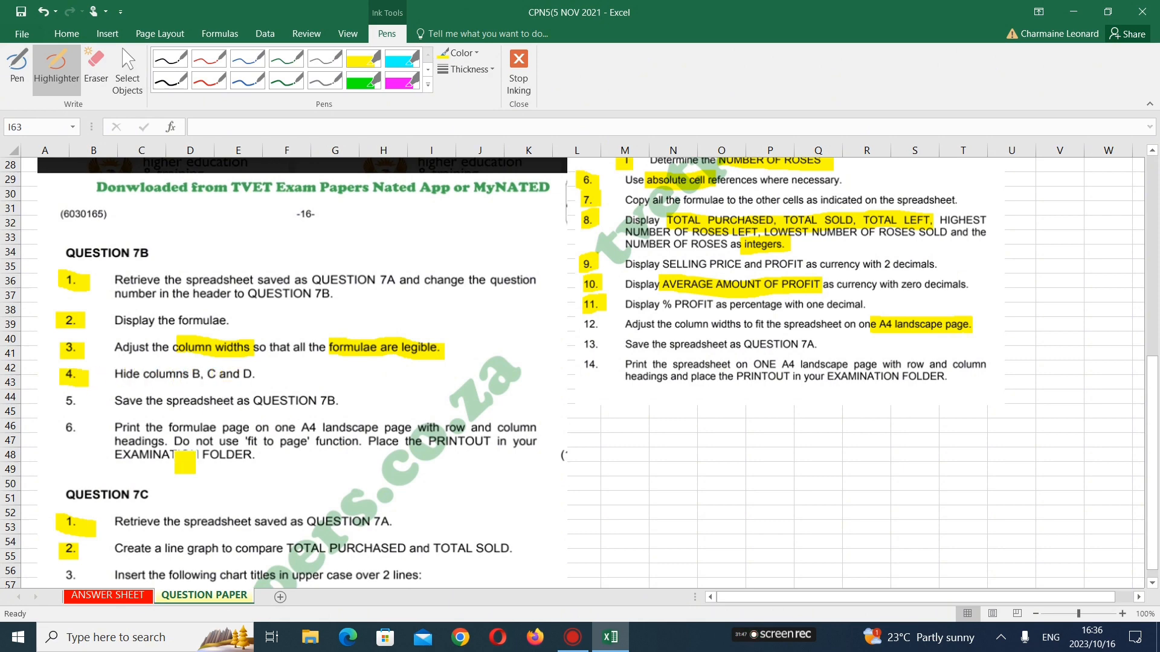
# Following item 4 of Question 7B, hide columns B, C and D on the ANSWER SHEET
pyautogui.click(142, 601)
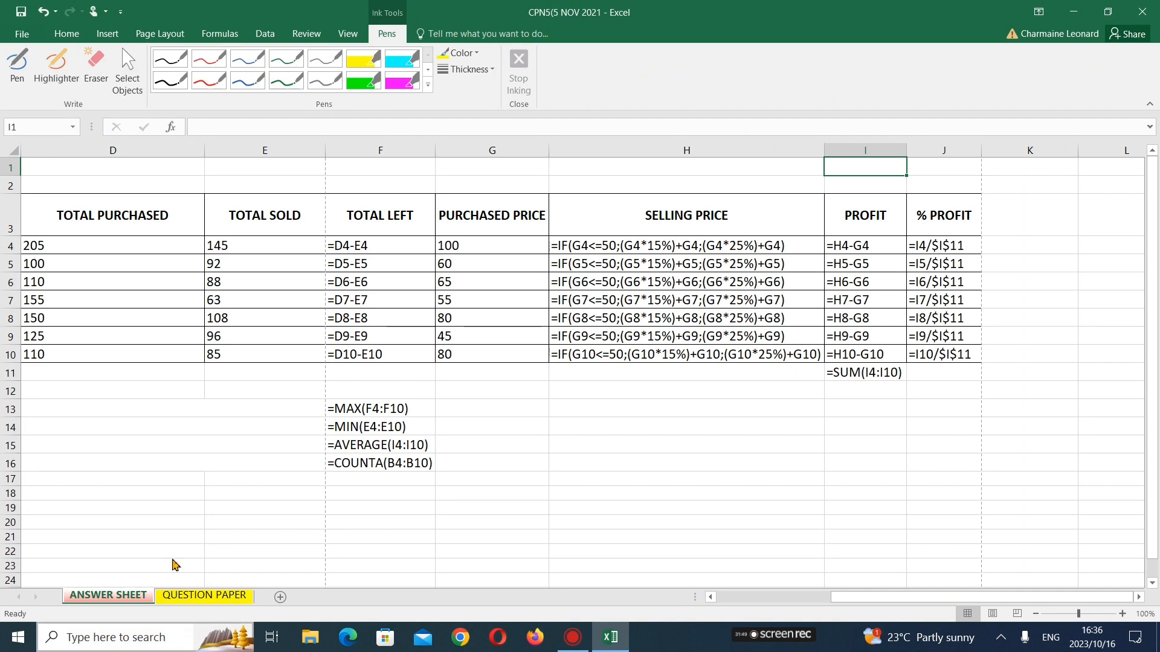
pyautogui.click(127, 68)
pyautogui.moveTo(847, 596); pyautogui.dragTo(714, 601)
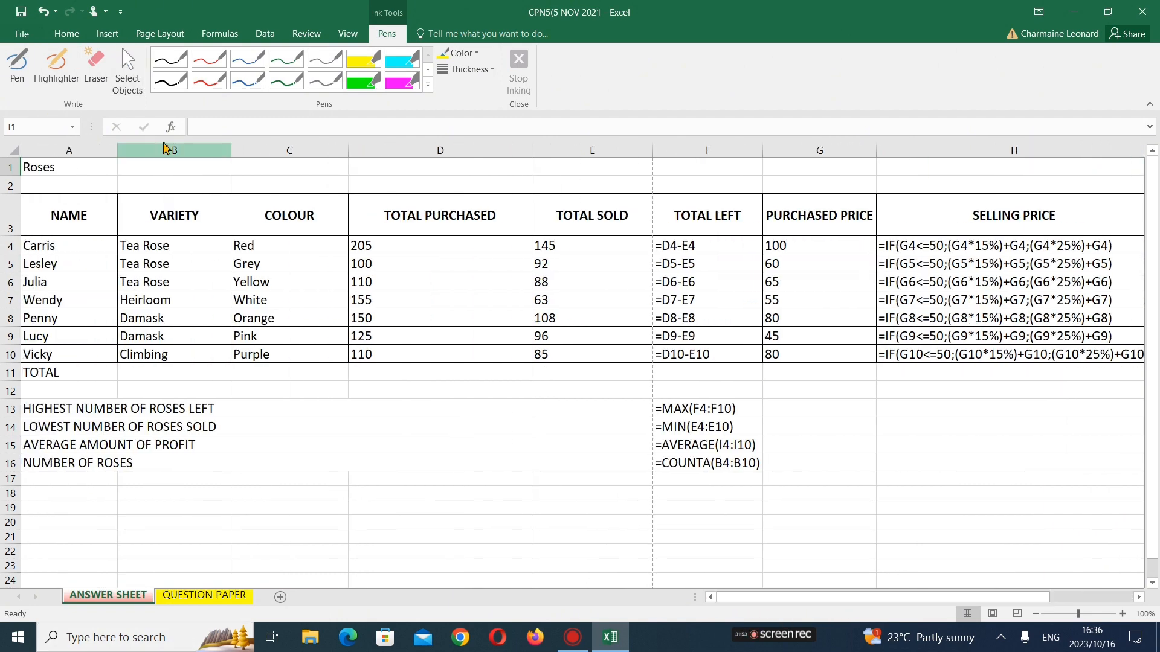
pyautogui.moveTo(185, 151); pyautogui.dragTo(392, 147)
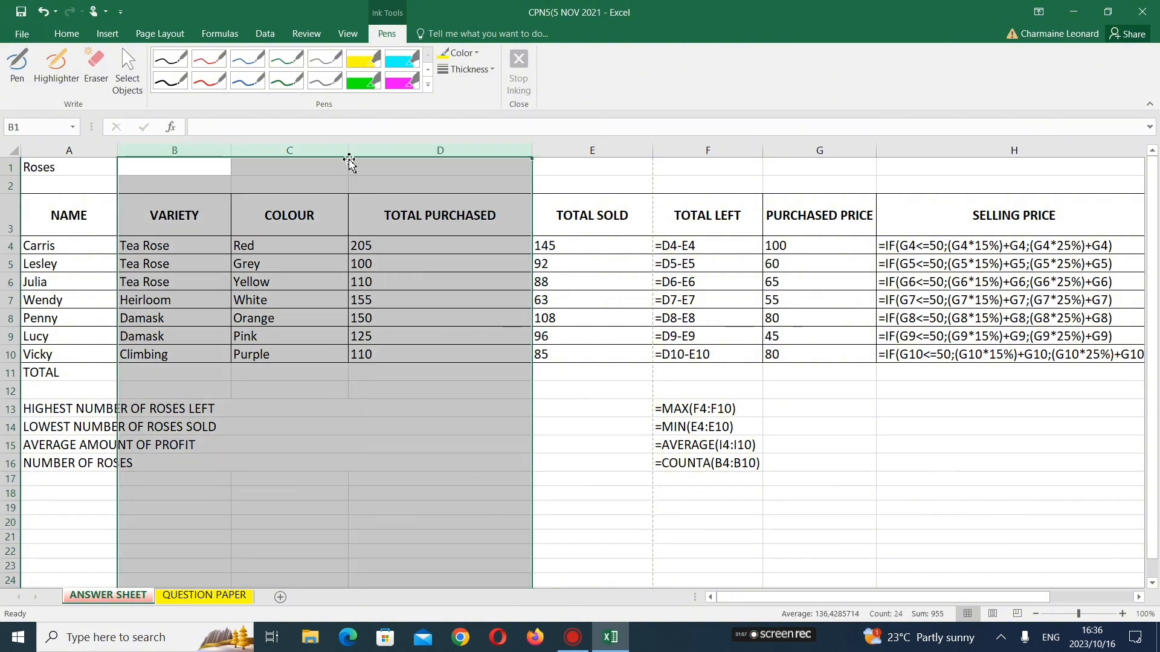
pyautogui.rightClick(312, 151)
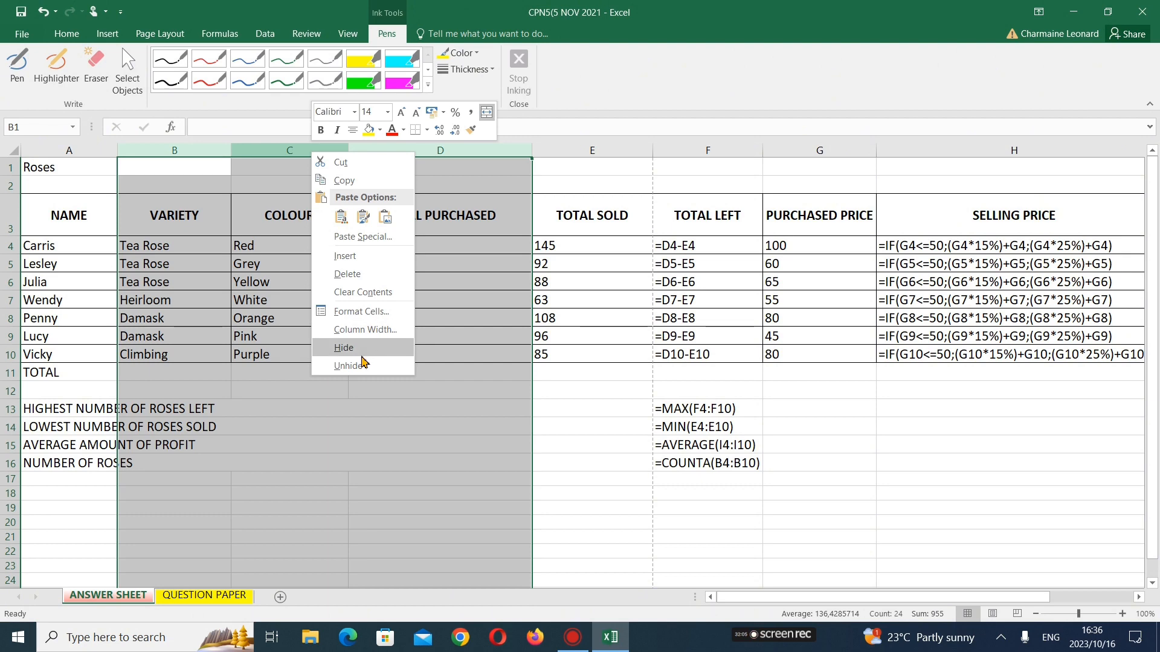
pyautogui.click(345, 348)
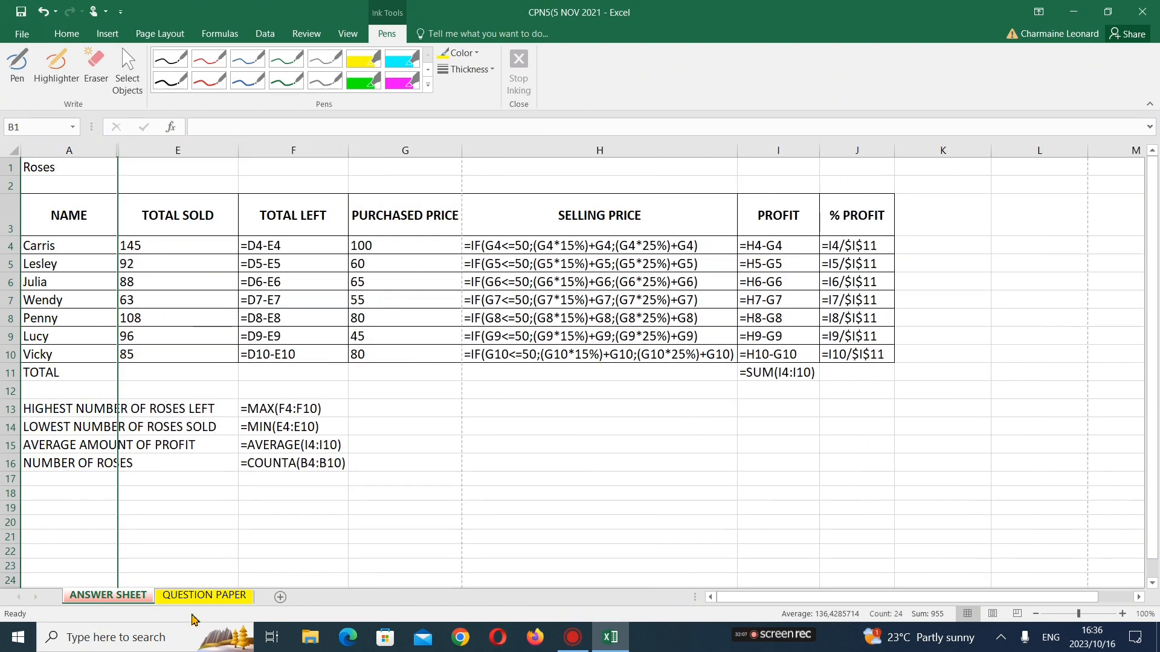
pyautogui.click(364, 495)
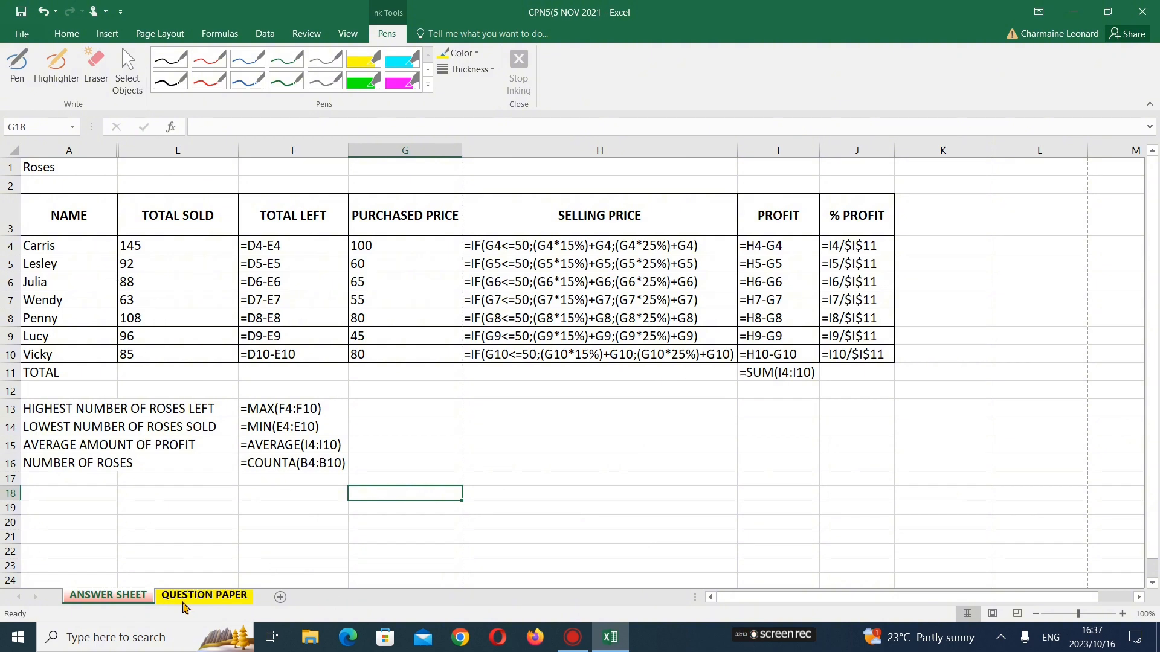
# Check the remaining Question 7B instructions, and narrow columns A, E and F on the ANSWER SHEET to tighten the page width
pyautogui.click(204, 596)
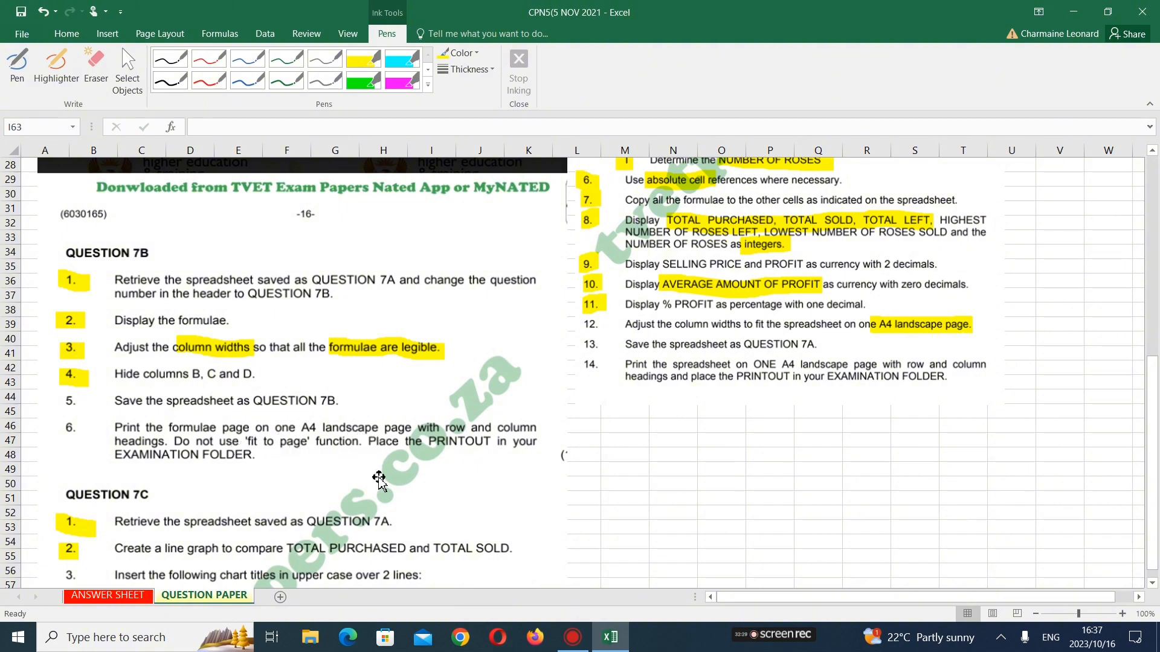
pyautogui.click(108, 596)
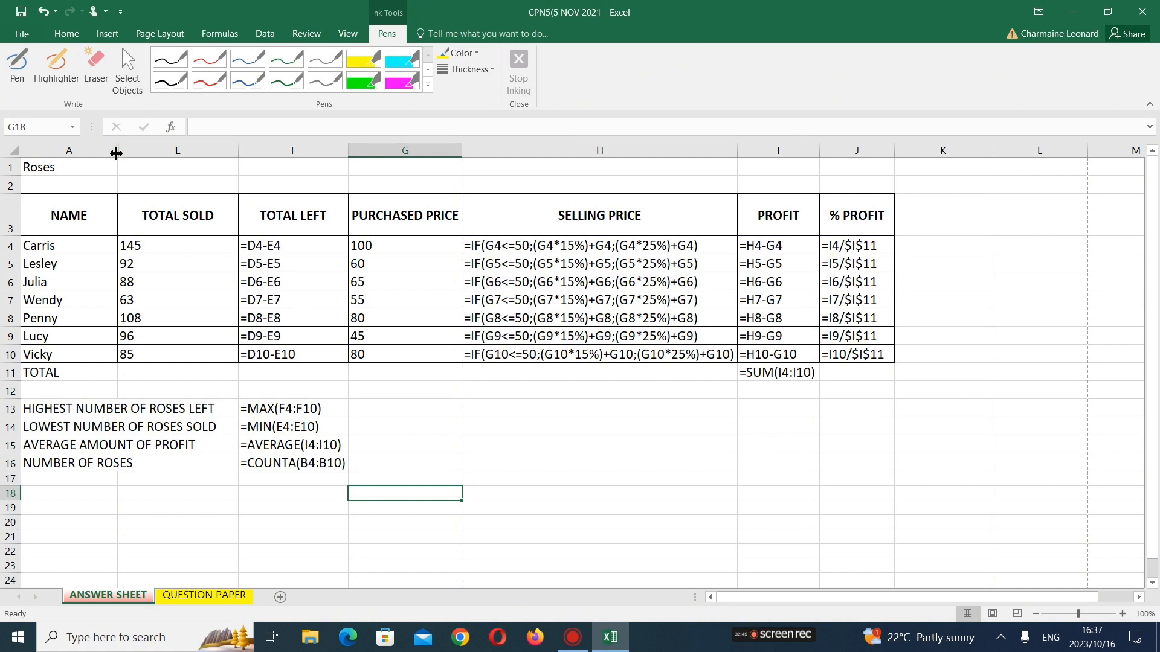
pyautogui.moveTo(116, 152); pyautogui.dragTo(65, 154)
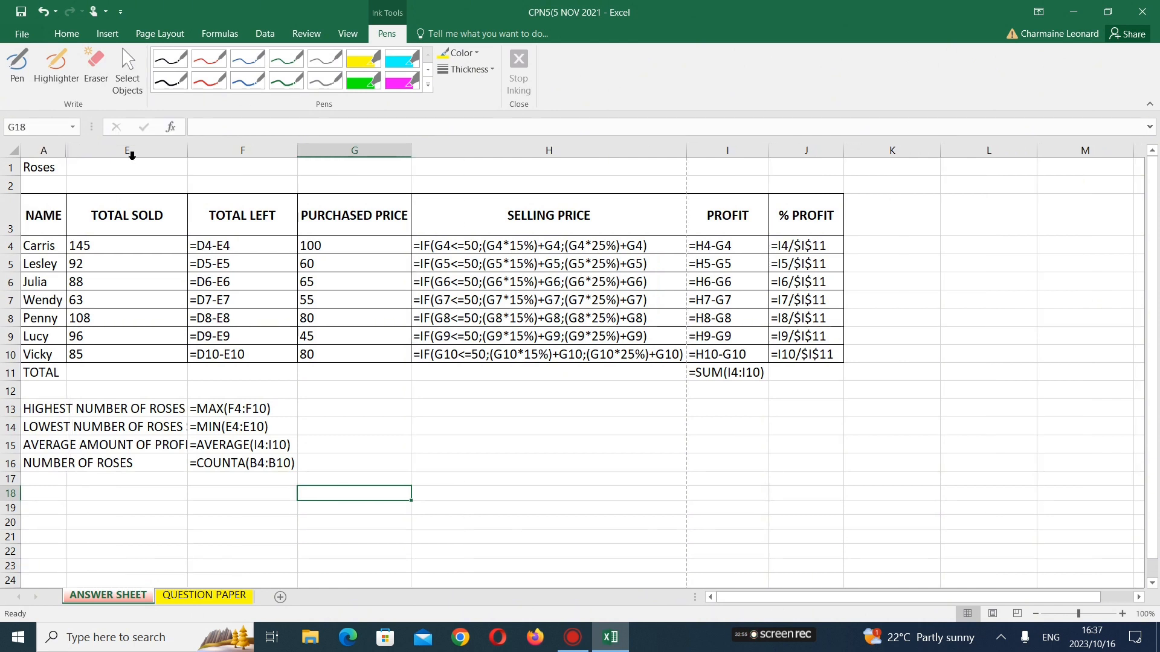
pyautogui.moveTo(190, 150); pyautogui.dragTo(114, 151)
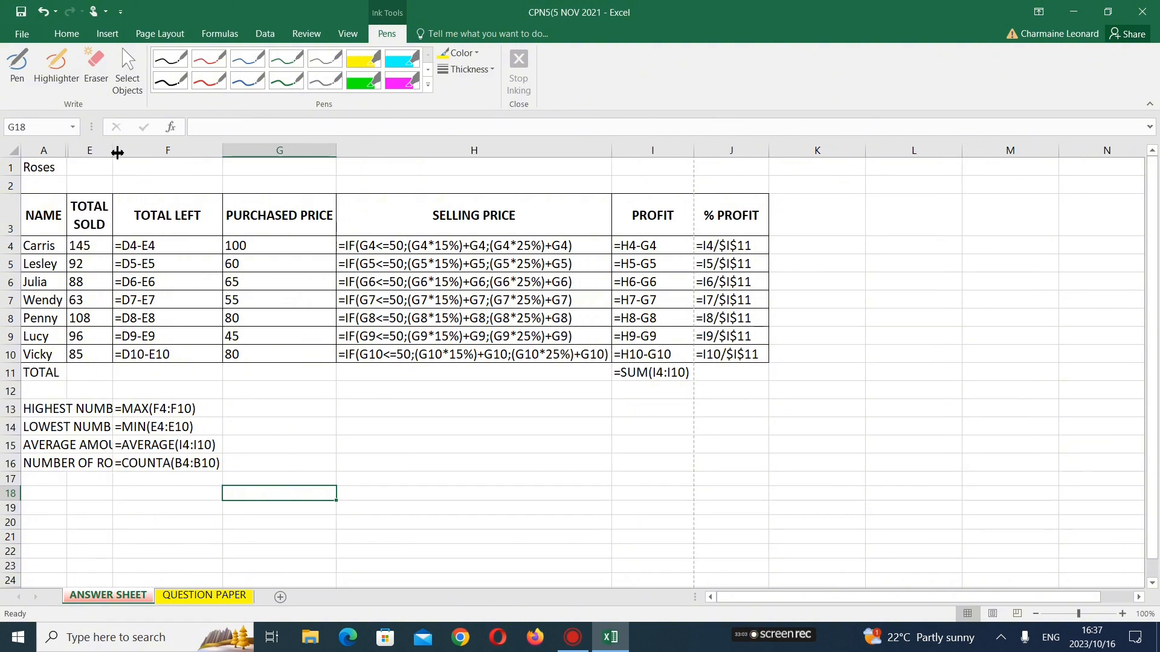
pyautogui.moveTo(223, 154)
pyautogui.mouseDown()
pyautogui.moveTo(210, 153)
pyautogui.moveTo(221, 151)
pyautogui.mouseUp()
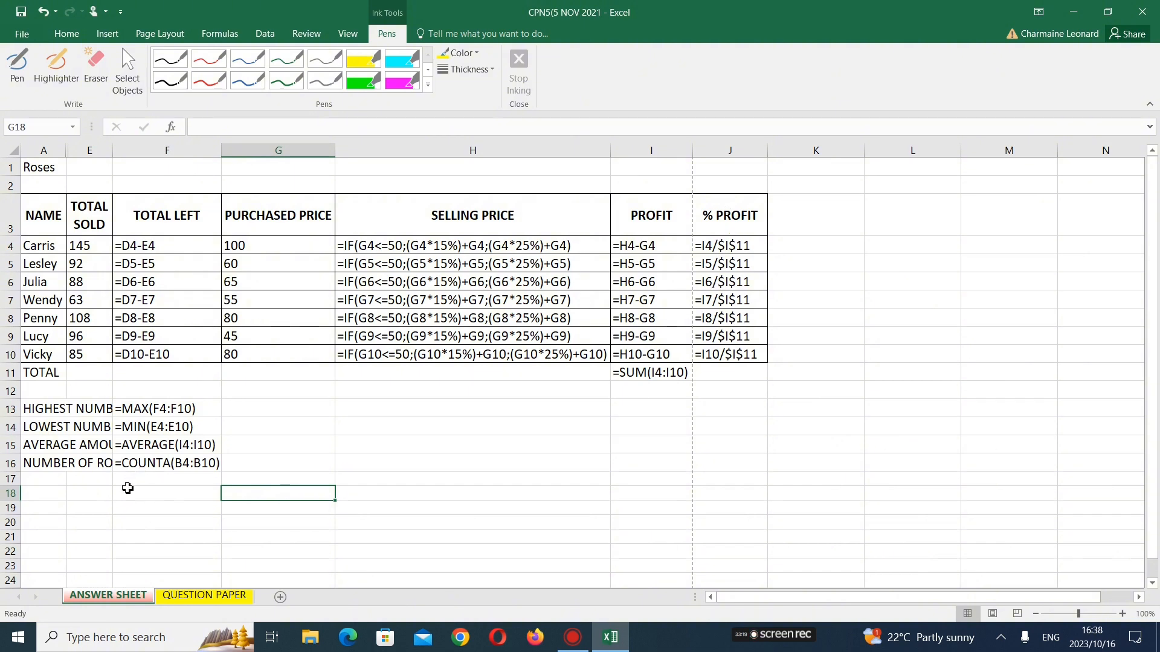
pyautogui.click(66, 34)
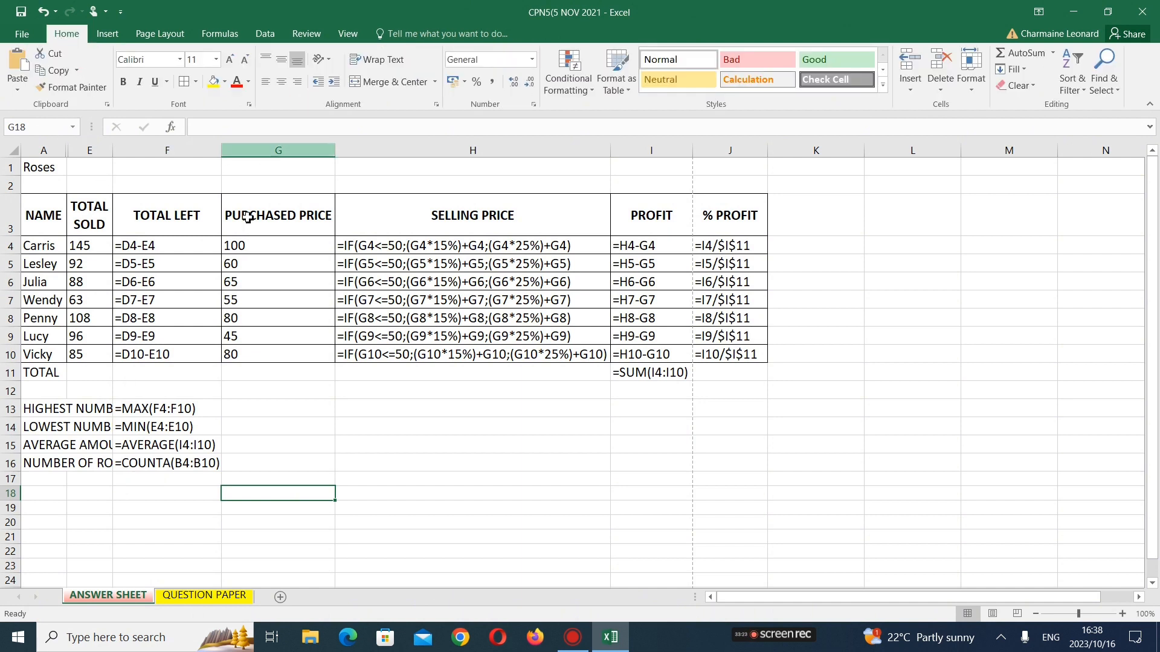
pyautogui.click(82, 220)
pyautogui.doubleClick(207, 297)
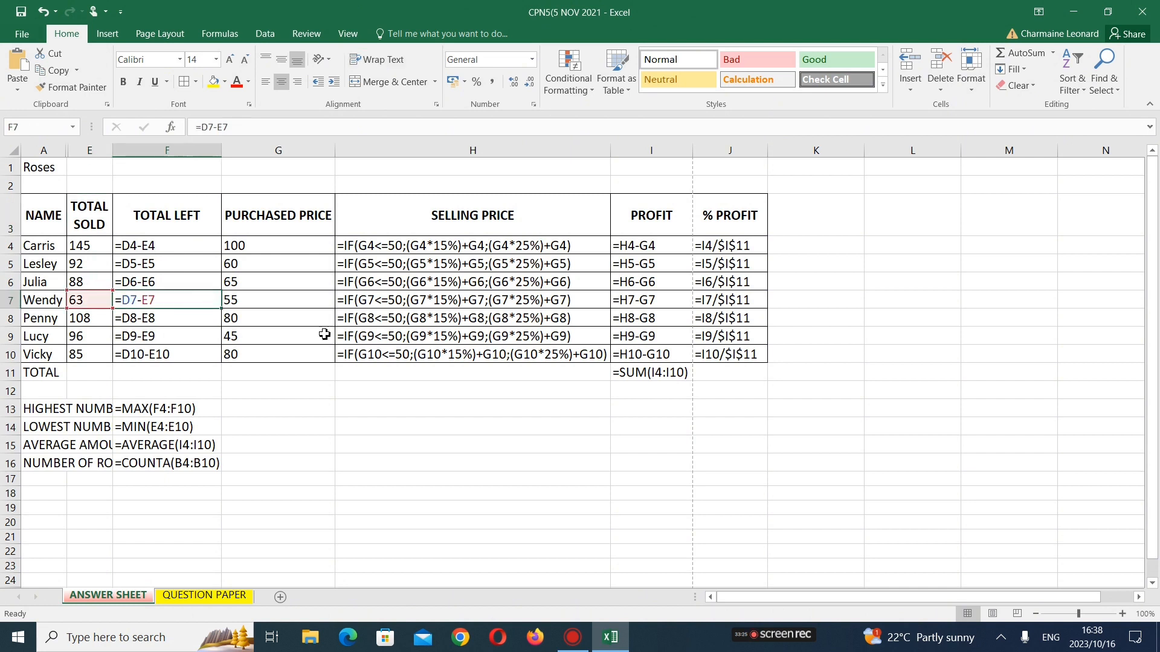
pyautogui.click(334, 444)
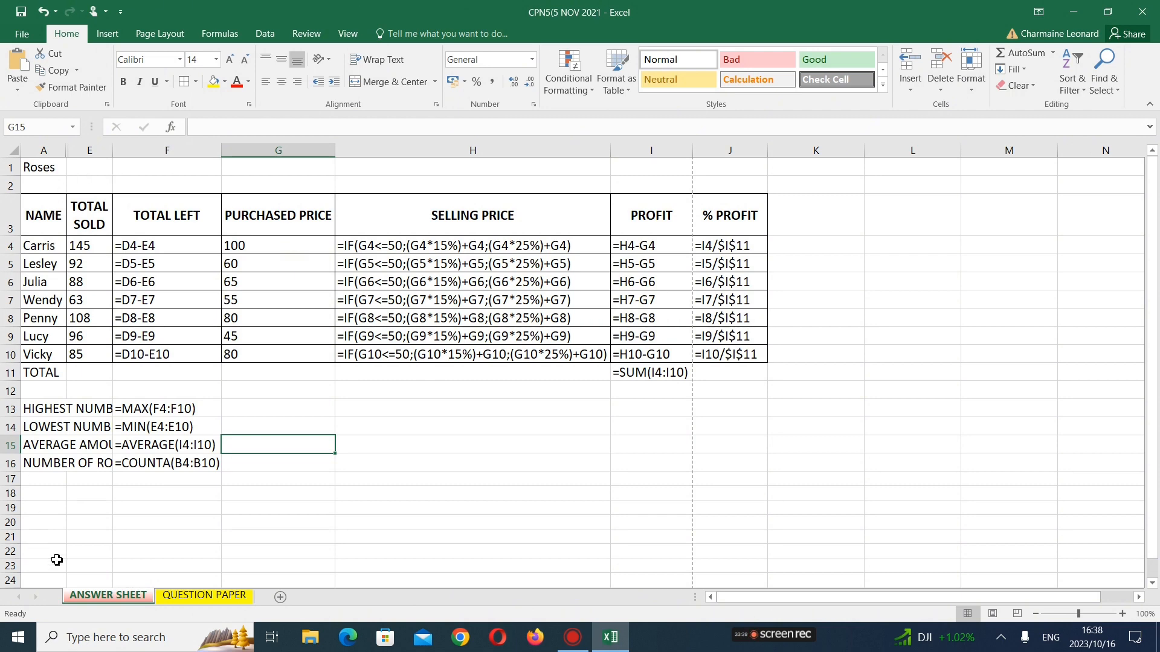
# Recheck the Question 7B instructions, and set the font size of A3:J16 on the ANSWER SHEET to 12
pyautogui.click(215, 598)
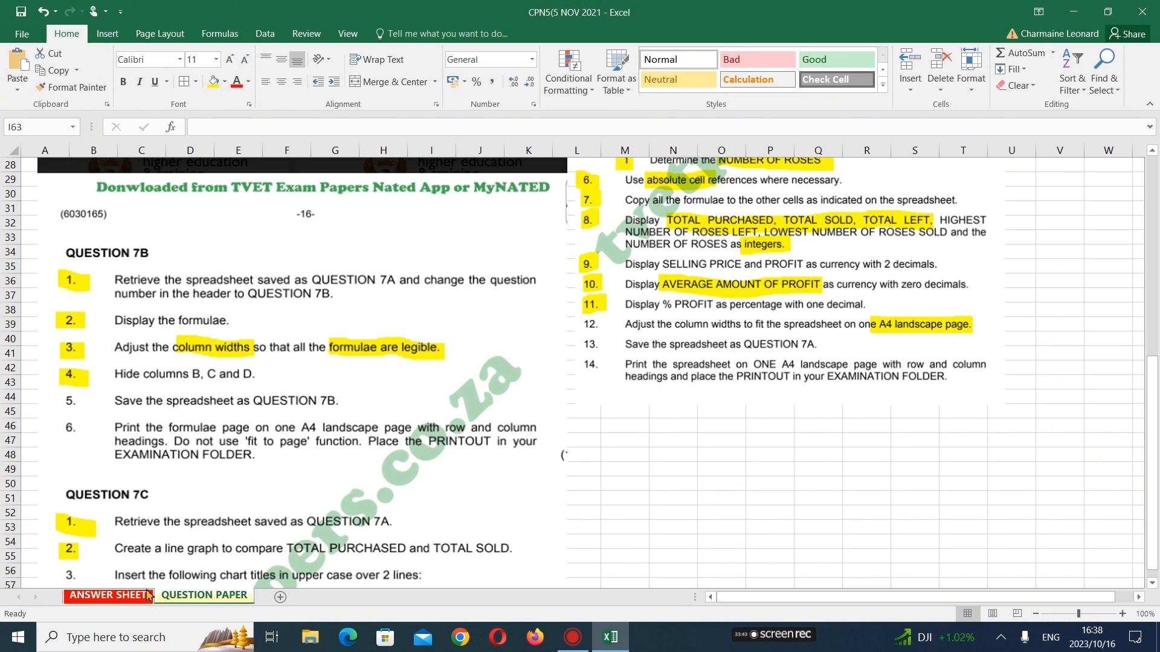
pyautogui.click(108, 596)
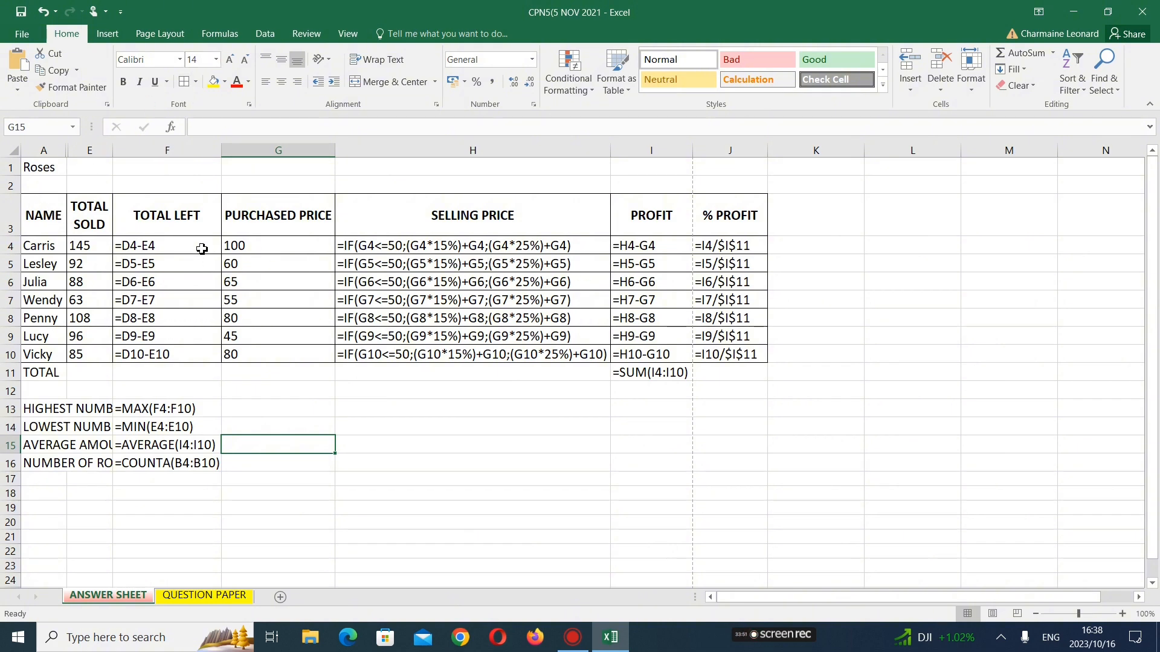
pyautogui.moveTo(38, 212); pyautogui.dragTo(741, 461)
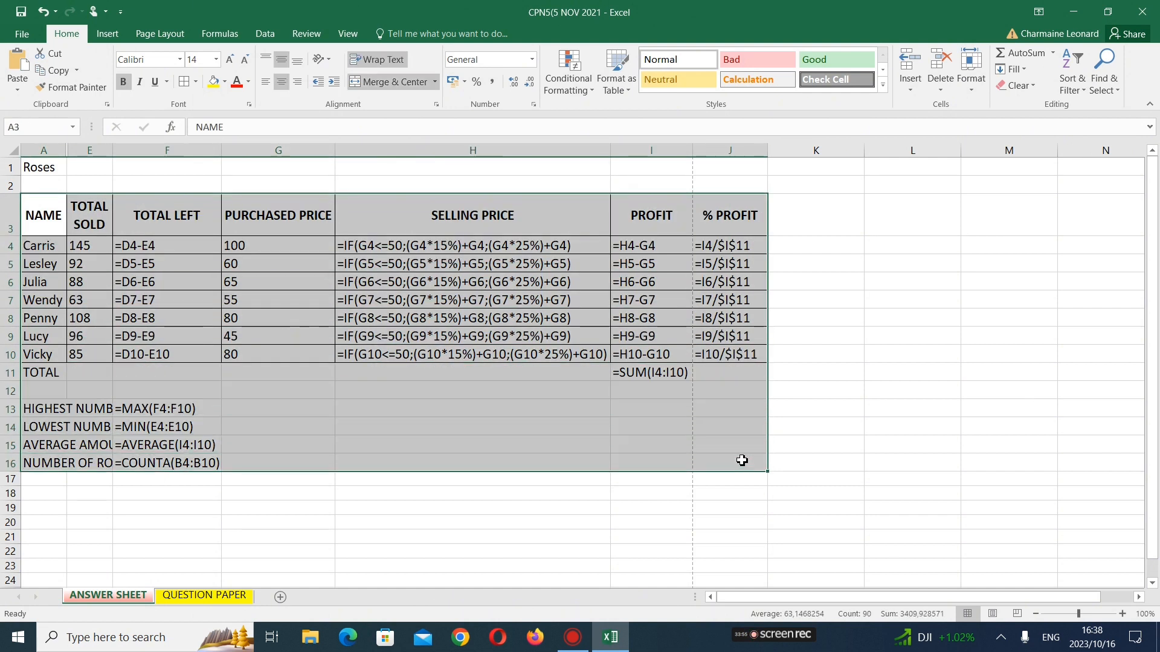
pyautogui.click(216, 59)
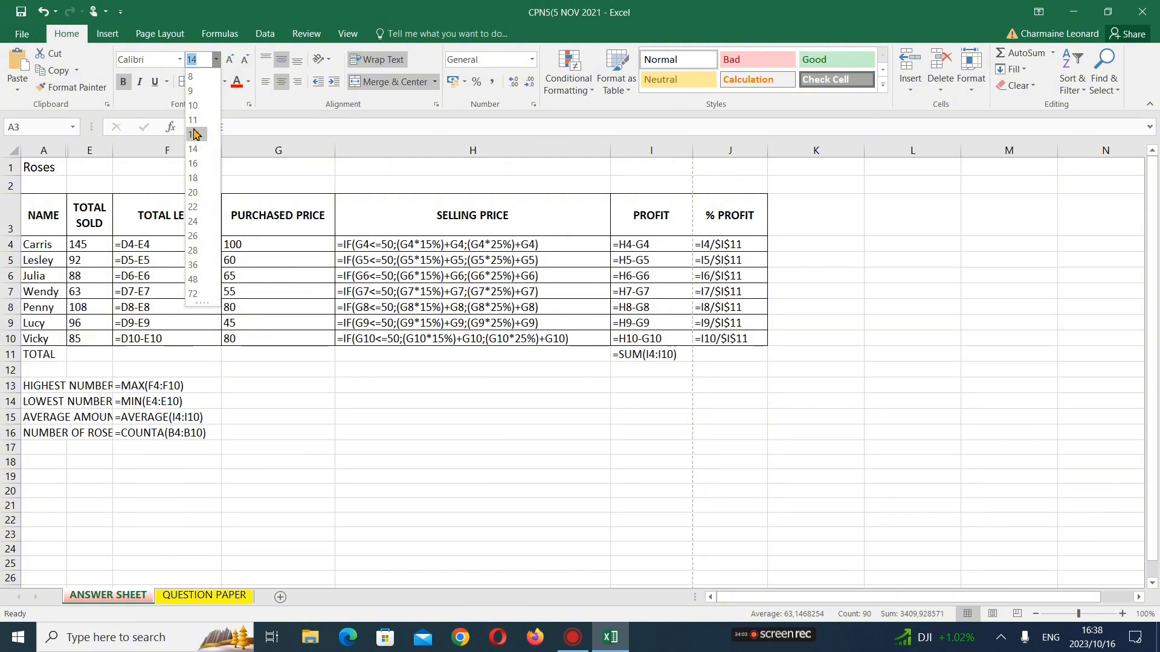
pyautogui.click(193, 134)
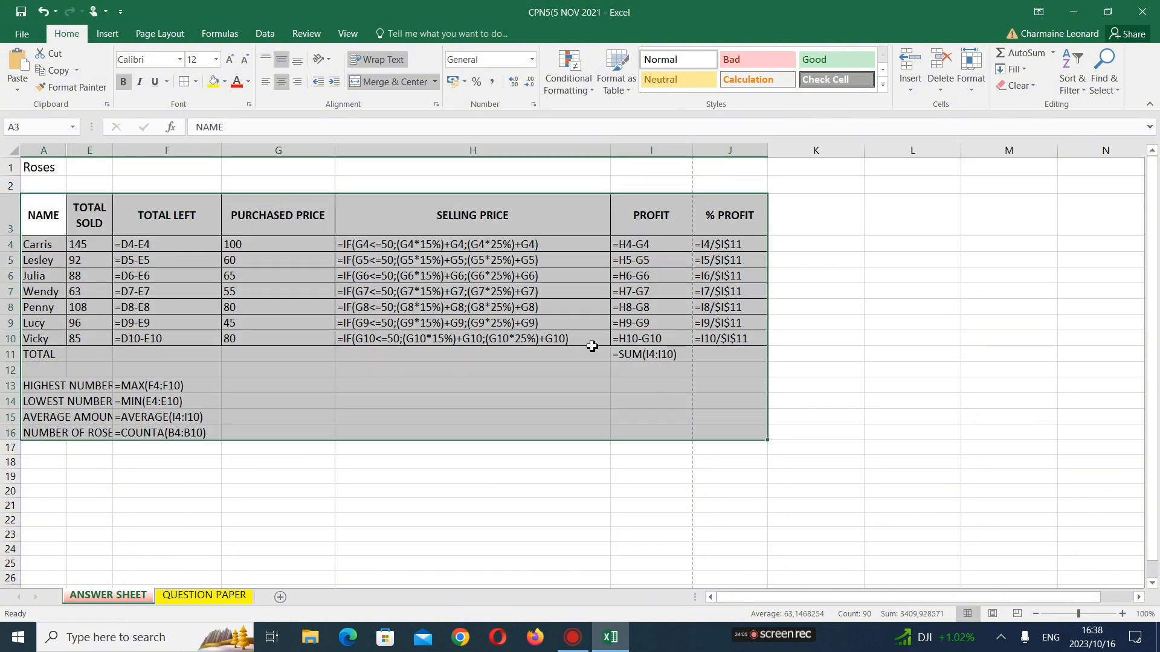
pyautogui.click(555, 363)
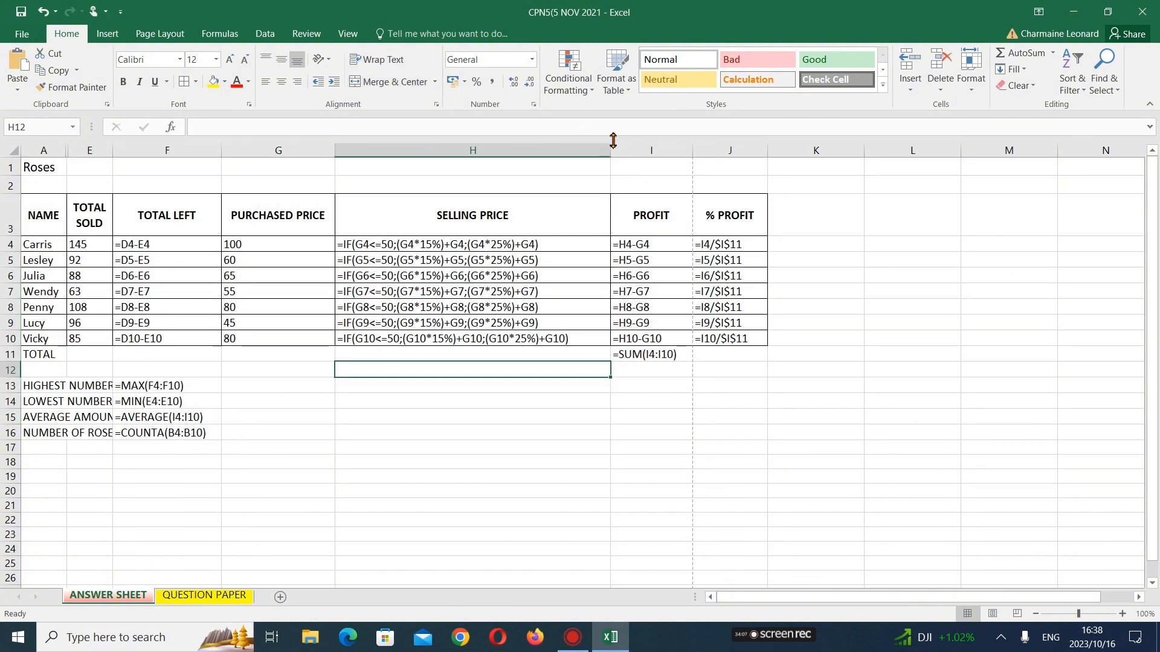
# Narrow the SELLING PRICE, PROFIT, % PROFIT and TOTAL LEFT columns so the formula table fits one page wide
pyautogui.moveTo(610, 150); pyautogui.dragTo(572, 162)
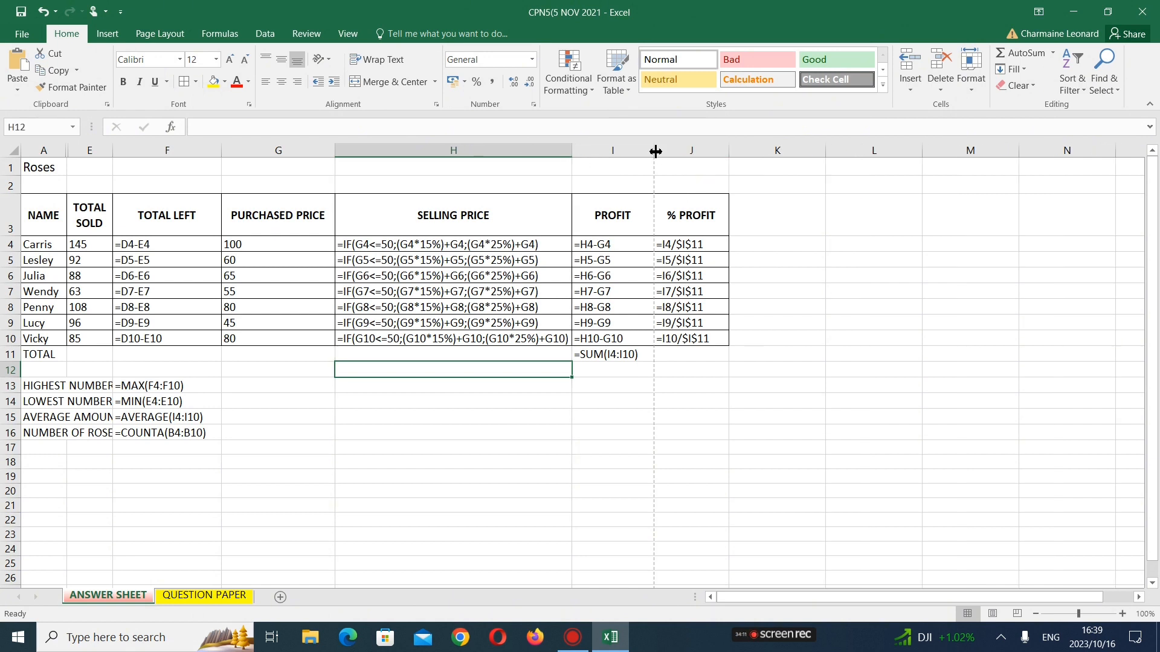
pyautogui.moveTo(656, 151); pyautogui.dragTo(643, 153)
pyautogui.moveTo(716, 152); pyautogui.dragTo(705, 153)
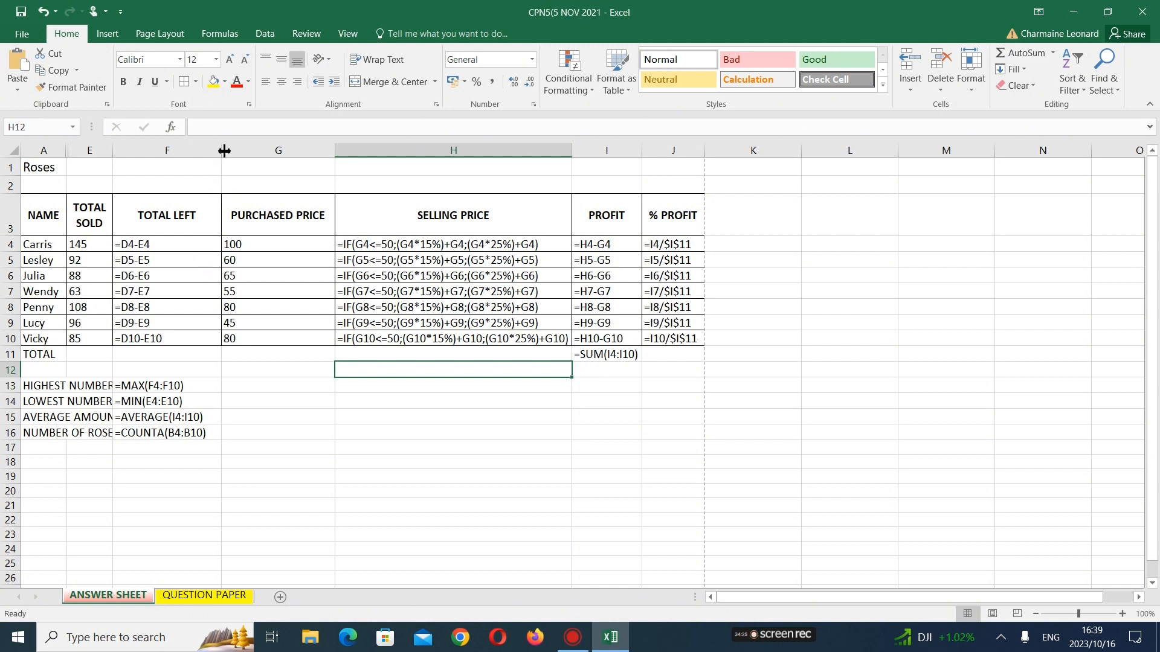
pyautogui.moveTo(224, 151); pyautogui.dragTo(209, 146)
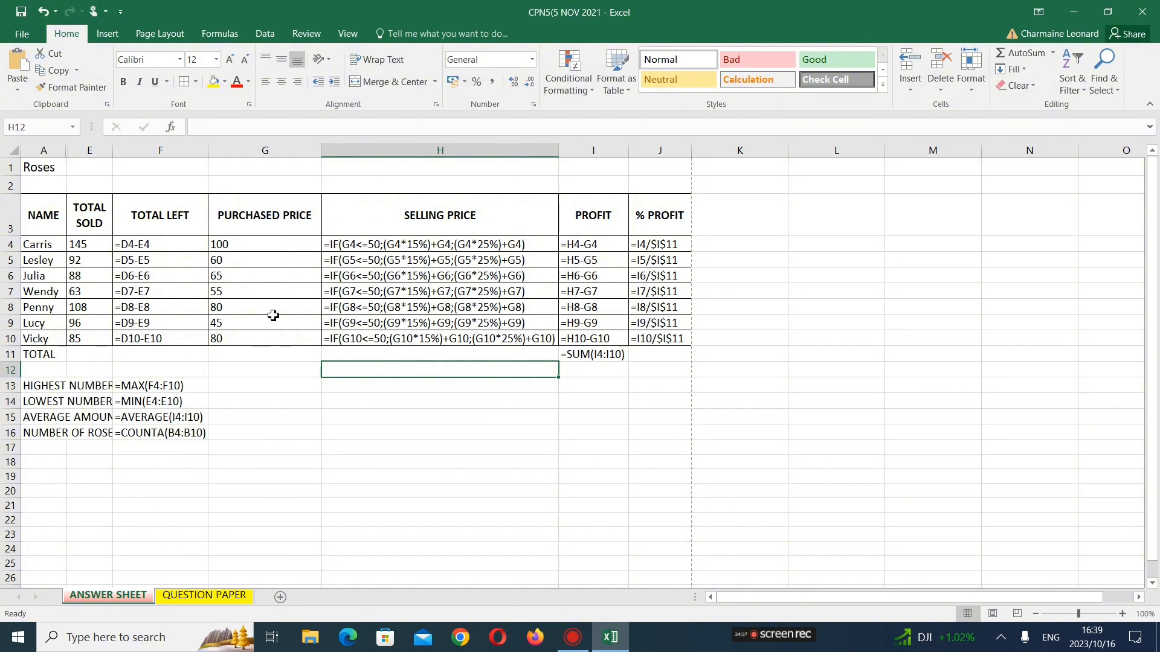
# Check item 6 of Question 7B against the ANSWER SHEET's print preview and its page setup for A4 landscape, scaling, and row and column headings
pyautogui.click(236, 595)
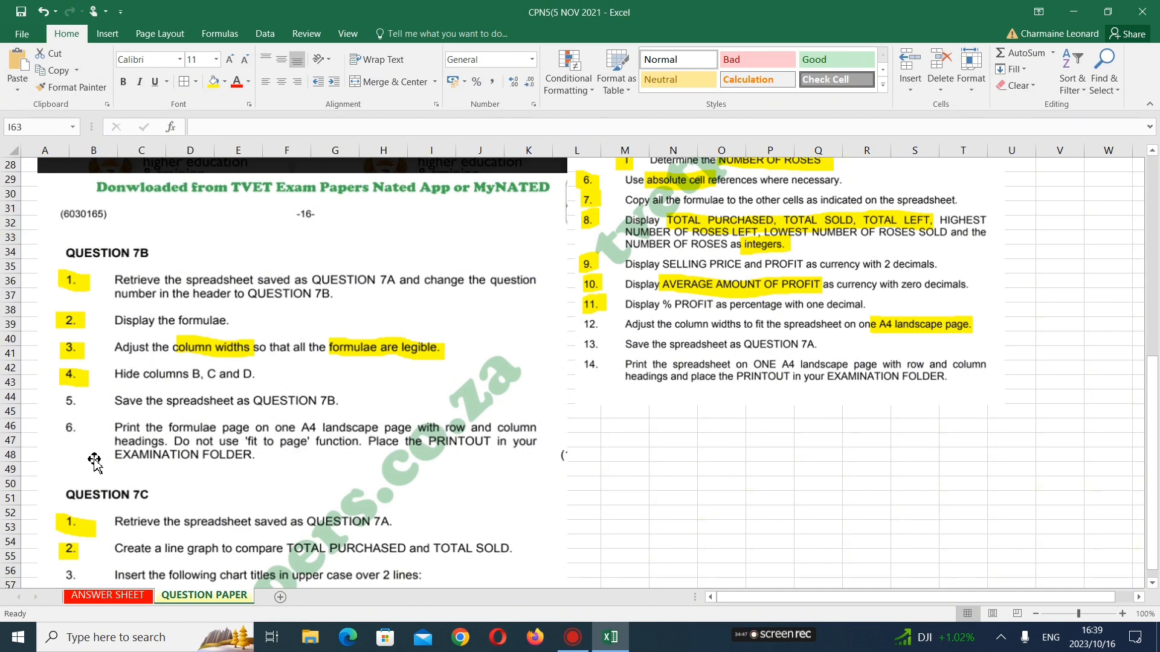
pyautogui.click(116, 595)
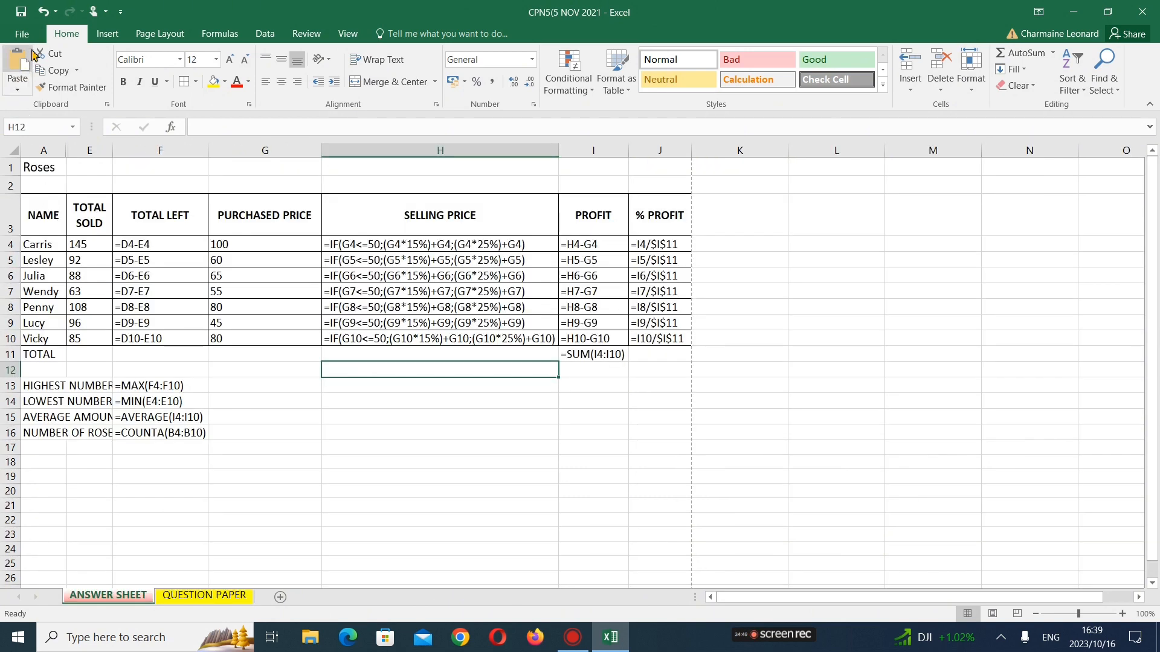
pyautogui.click(21, 33)
pyautogui.click(25, 193)
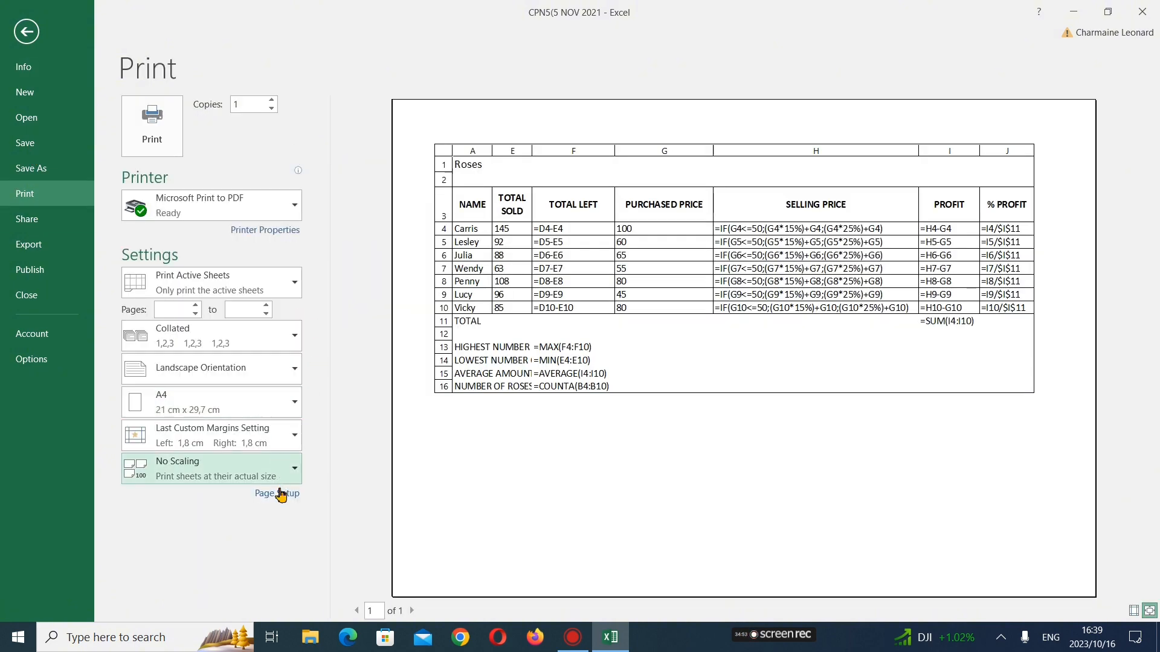
pyautogui.click(279, 493)
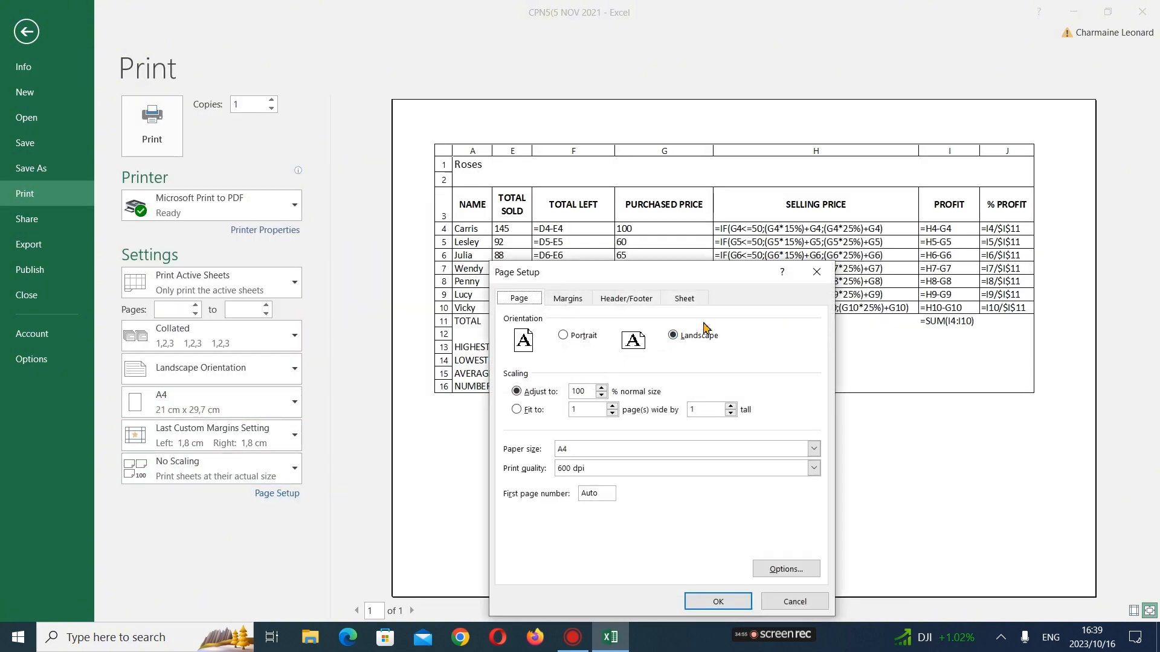
pyautogui.click(675, 301)
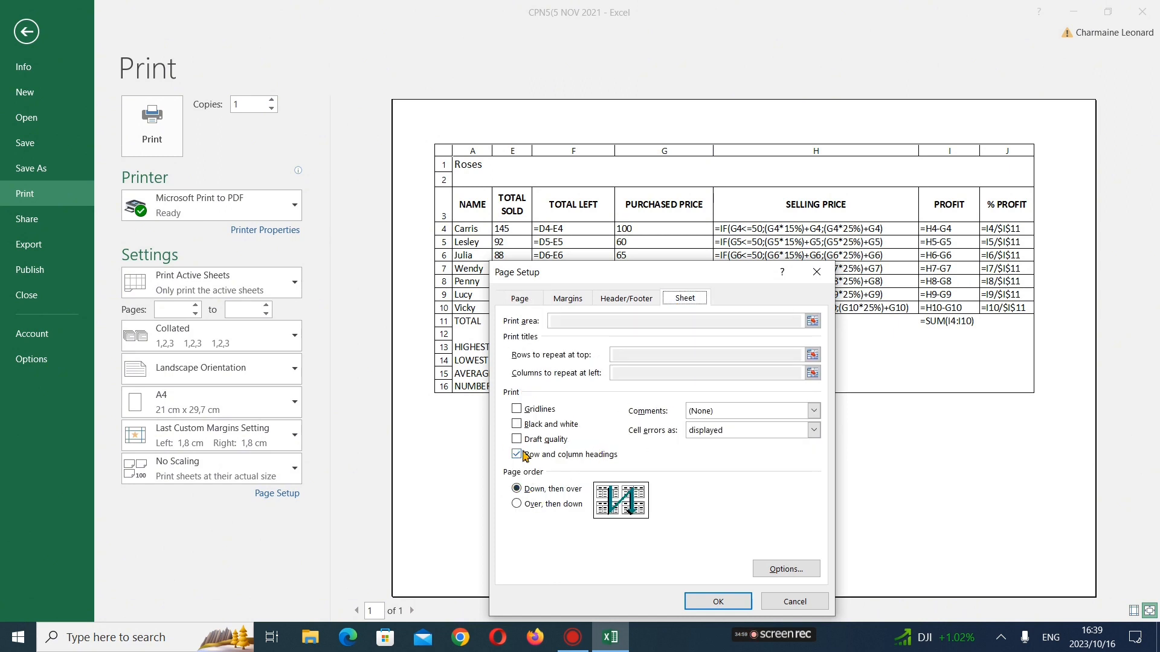
pyautogui.click(722, 601)
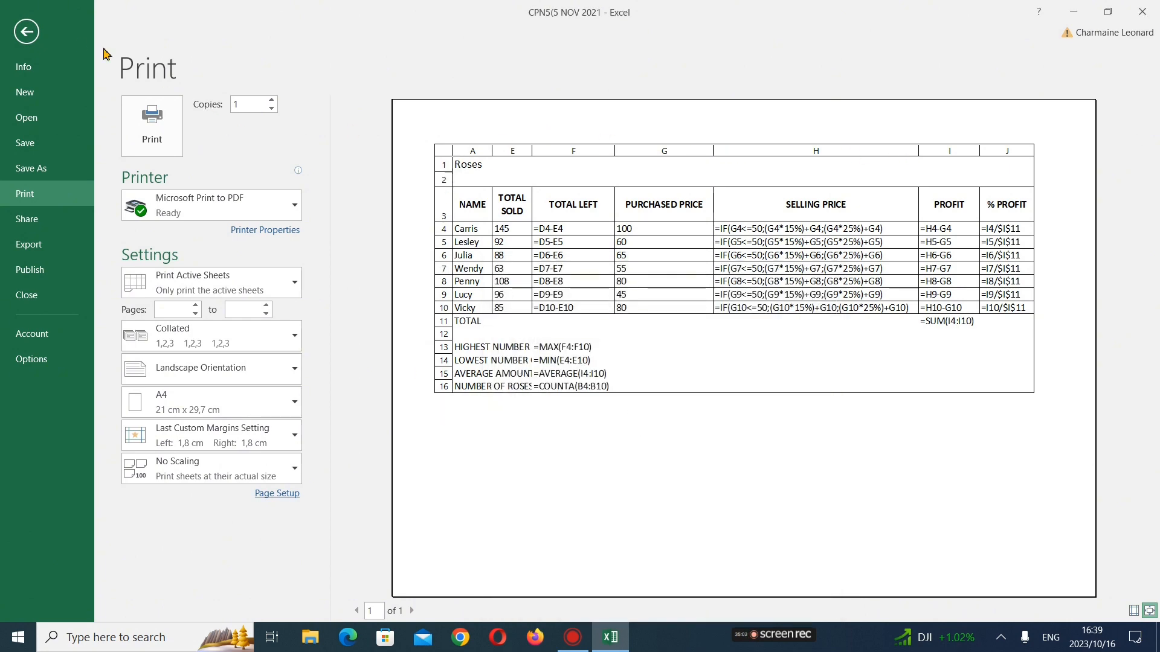
pyautogui.click(26, 31)
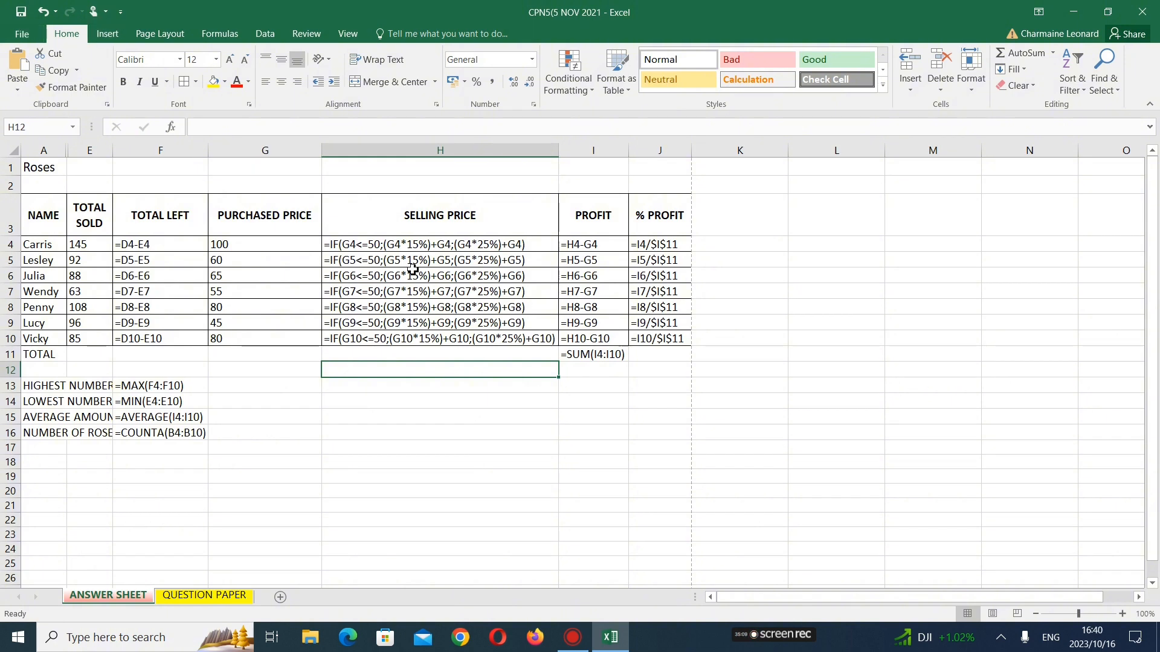
# Read the Question 7C instructions on the QUESTION PAPER, and turn off the formula display on the ANSWER SHEET
pyautogui.click(203, 597)
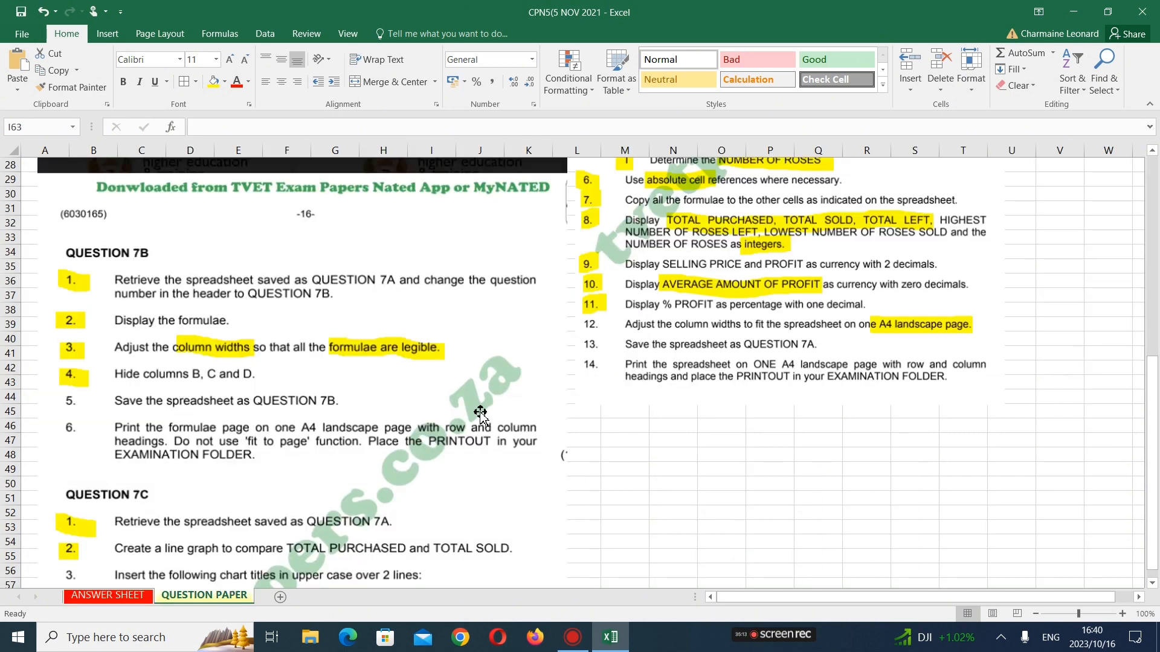
pyautogui.scroll(-2, 421, 474)
pyautogui.scroll(-3, 95, 445)
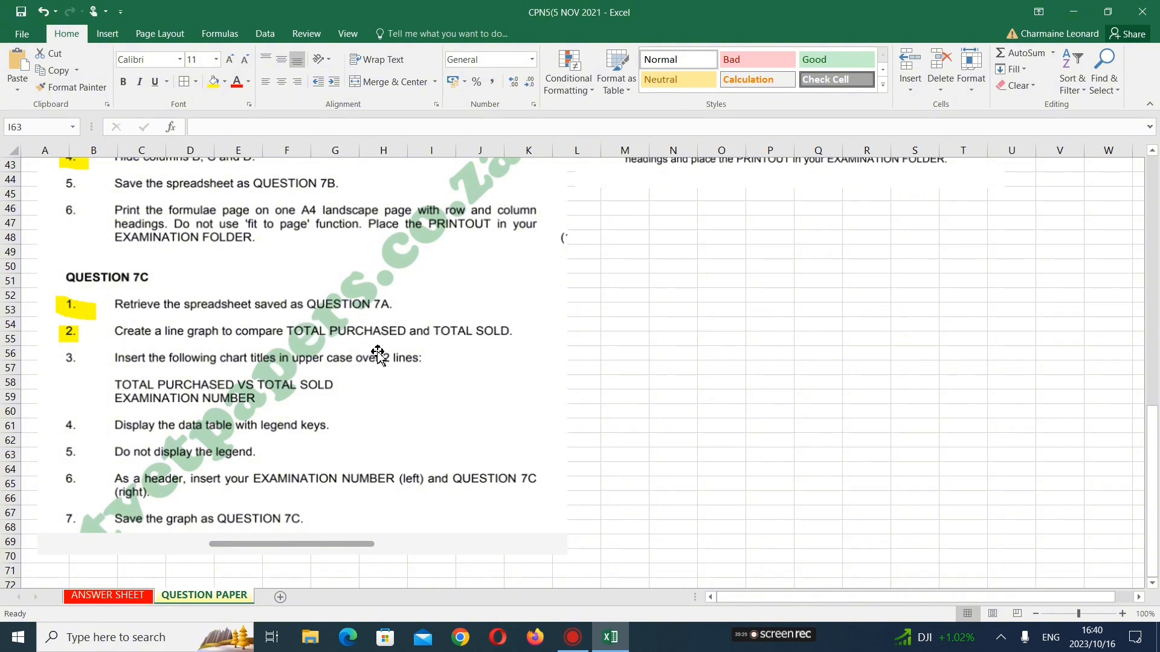
pyautogui.click(107, 596)
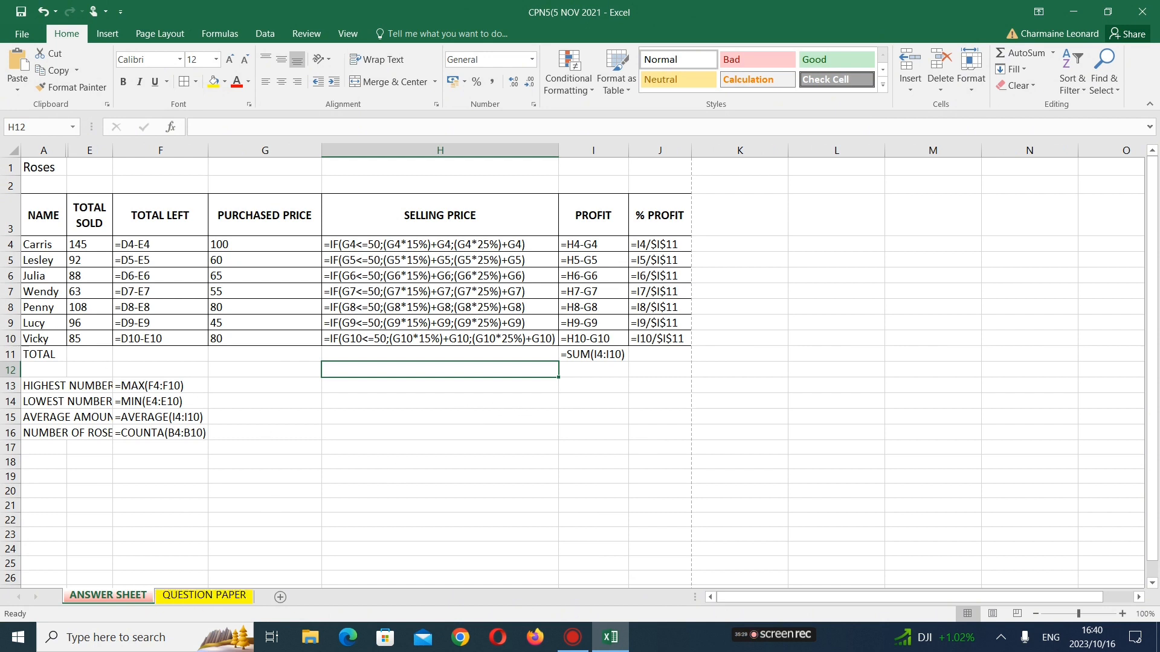
pyautogui.click(231, 34)
pyautogui.click(670, 53)
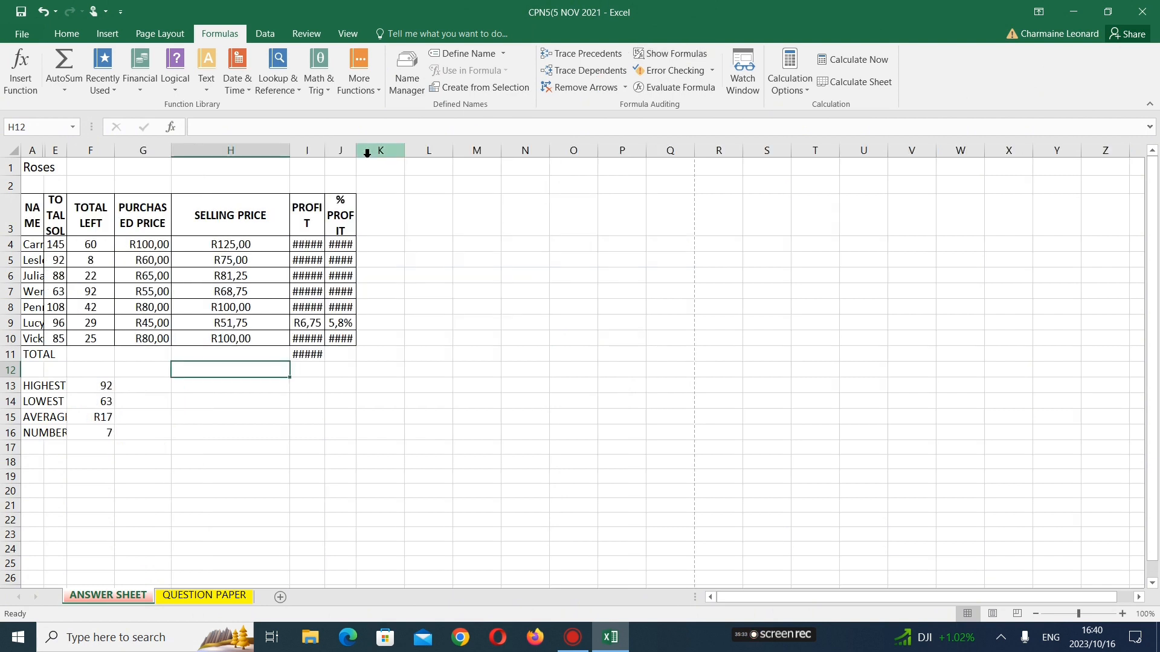
# AutoFit the % PROFIT, PROFIT and SELLING PRICE columns to their contents
pyautogui.doubleClick(356, 151)
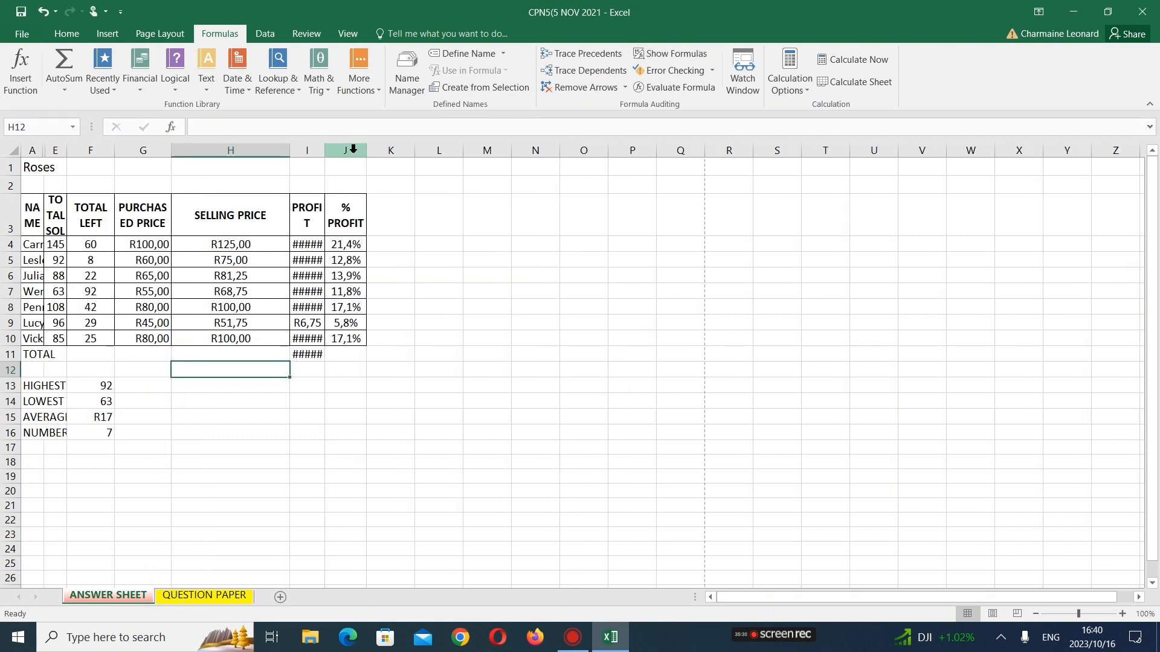
pyautogui.doubleClick(325, 151)
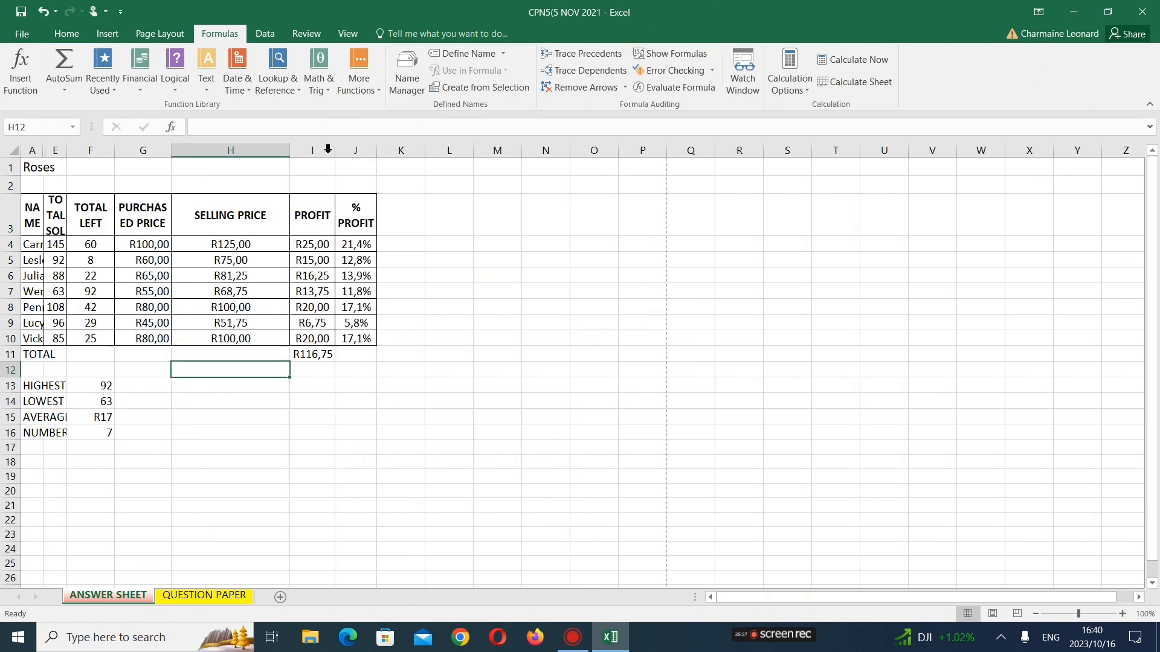
pyautogui.doubleClick(288, 151)
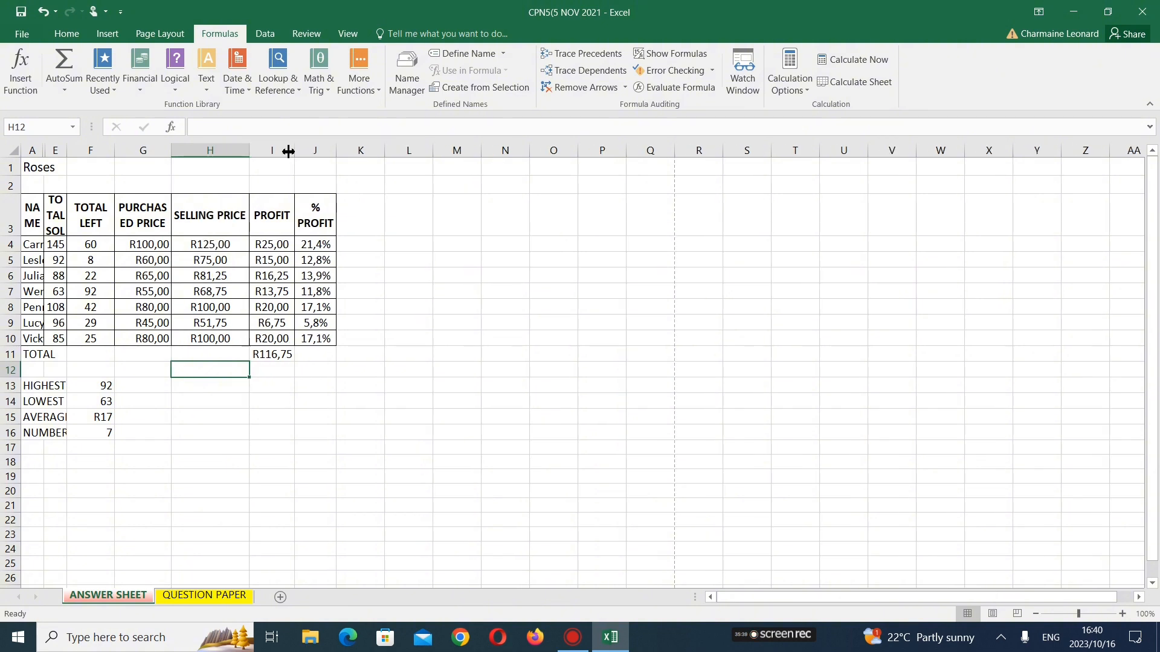
# Unhide columns B, C and D on the ANSWER SHEET
pyautogui.click(37, 151)
pyautogui.moveTo(45, 158); pyautogui.dragTo(48, 153)
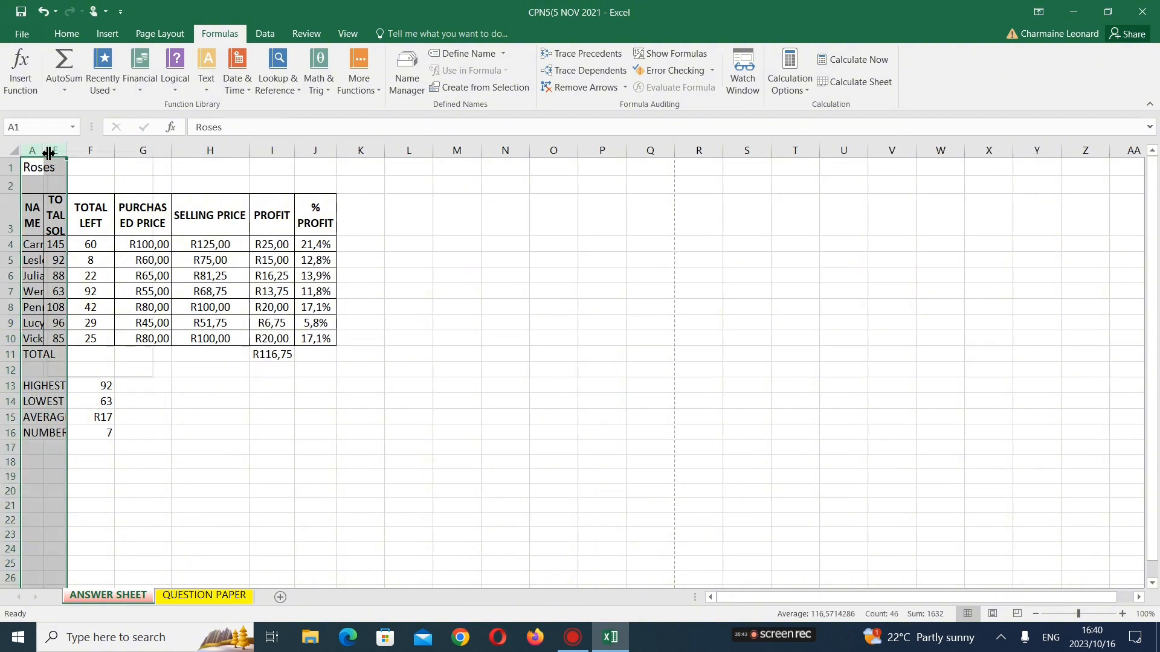
pyautogui.rightClick(49, 153)
pyautogui.click(89, 365)
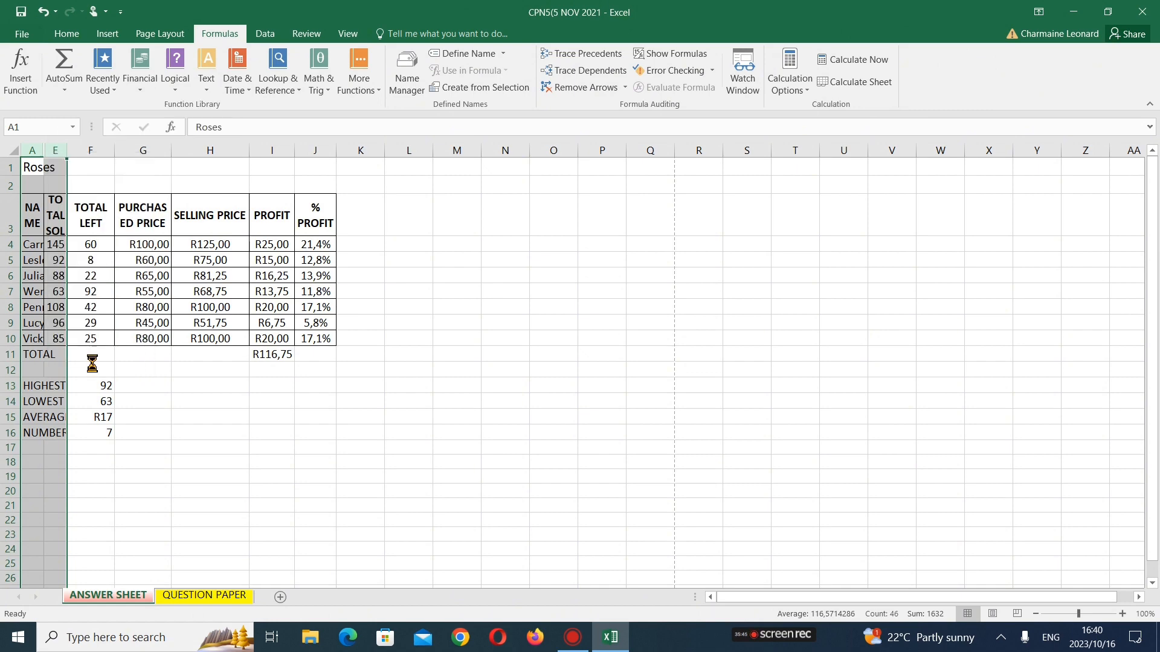
pyautogui.click(395, 415)
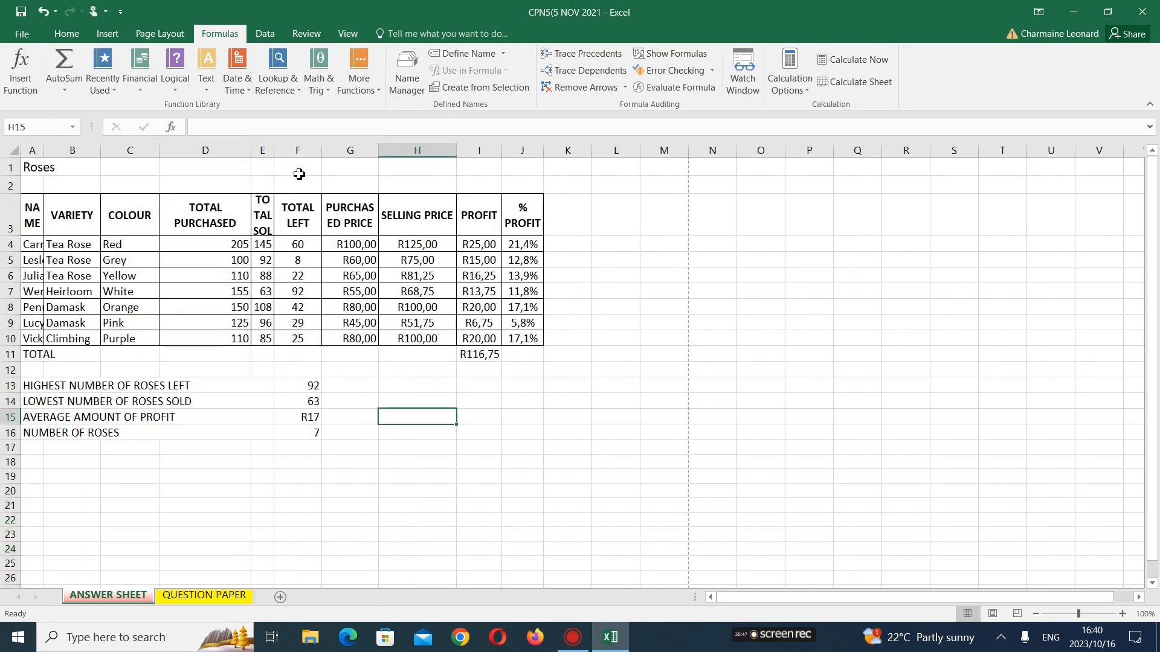
# Widen the TOTAL SOLD, PURCHASED PRICE and NAME columns so their headings and entries show in full
pyautogui.doubleClick(274, 145)
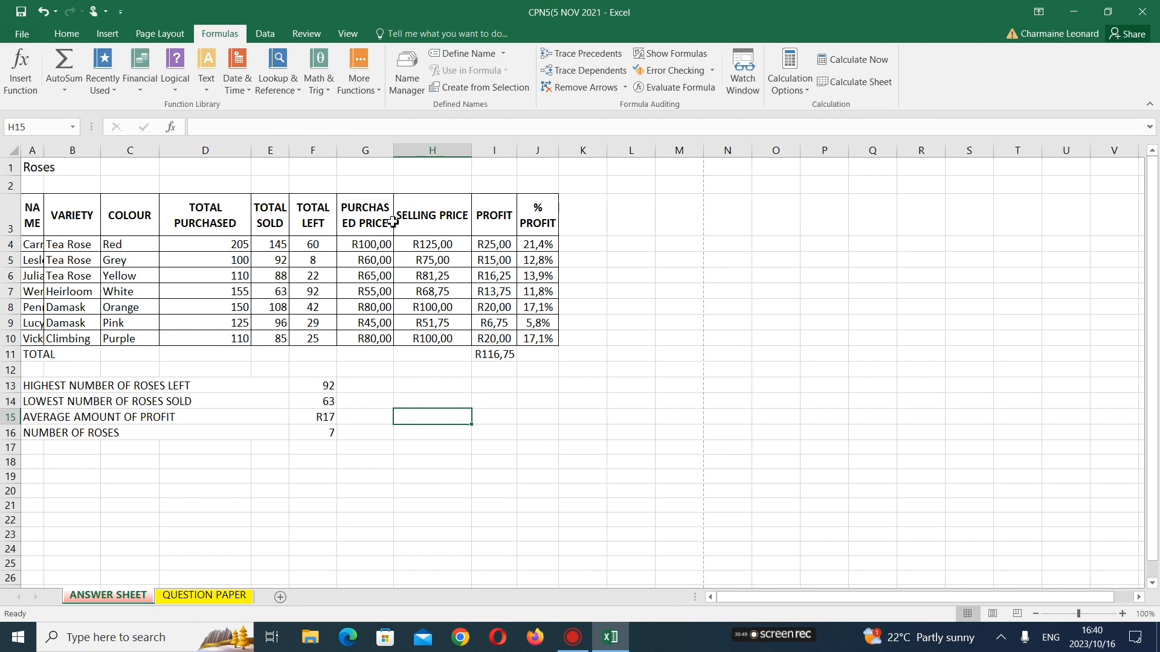
pyautogui.doubleClick(393, 145)
pyautogui.moveTo(393, 147); pyautogui.dragTo(409, 150)
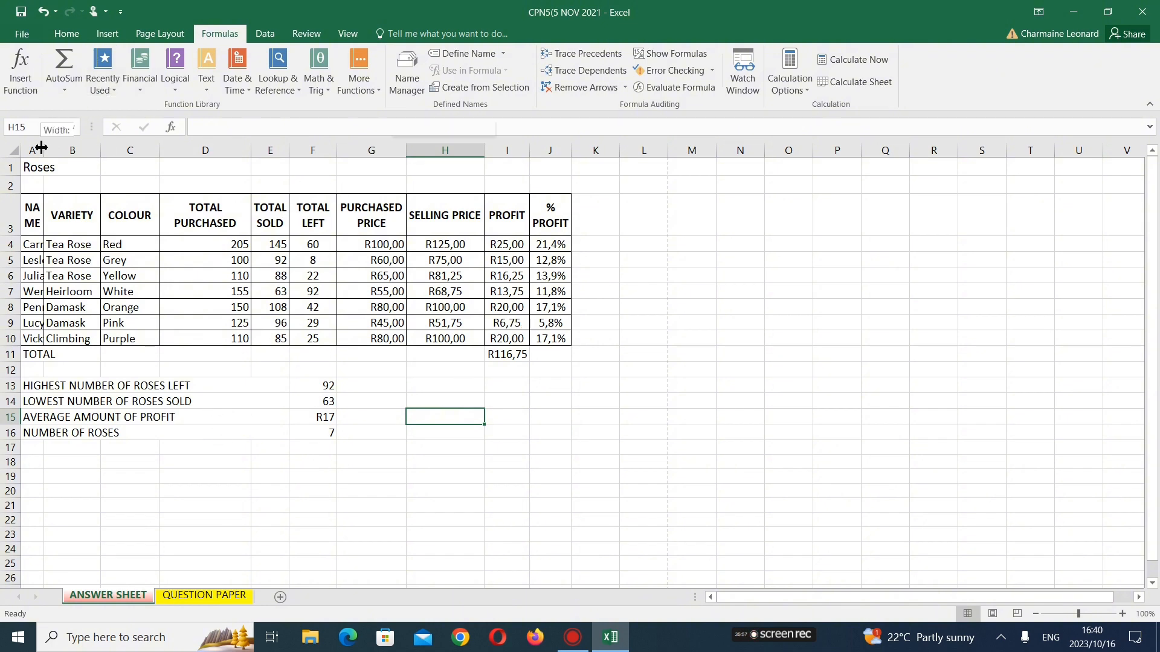
pyautogui.moveTo(44, 148); pyautogui.dragTo(75, 152)
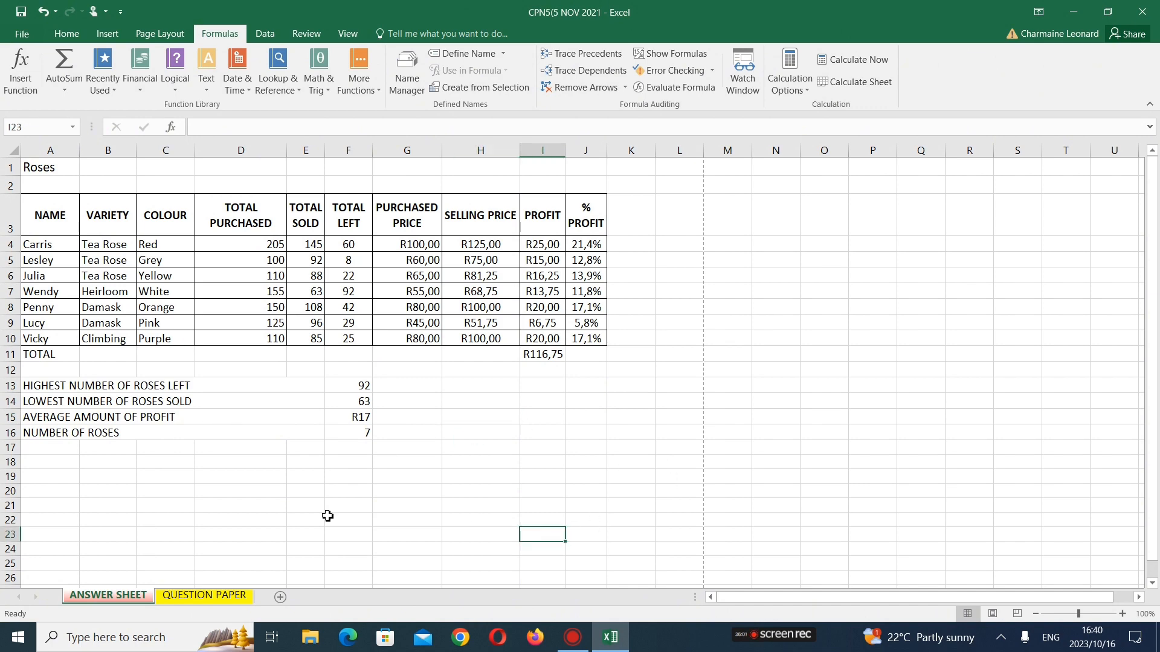
# Following item 2 of Question 7C, insert a 2-D line chart comparing TOTAL PURCHASED and TOTAL SOLD from D3:E10 on the ANSWER SHEET
pyautogui.click(220, 597)
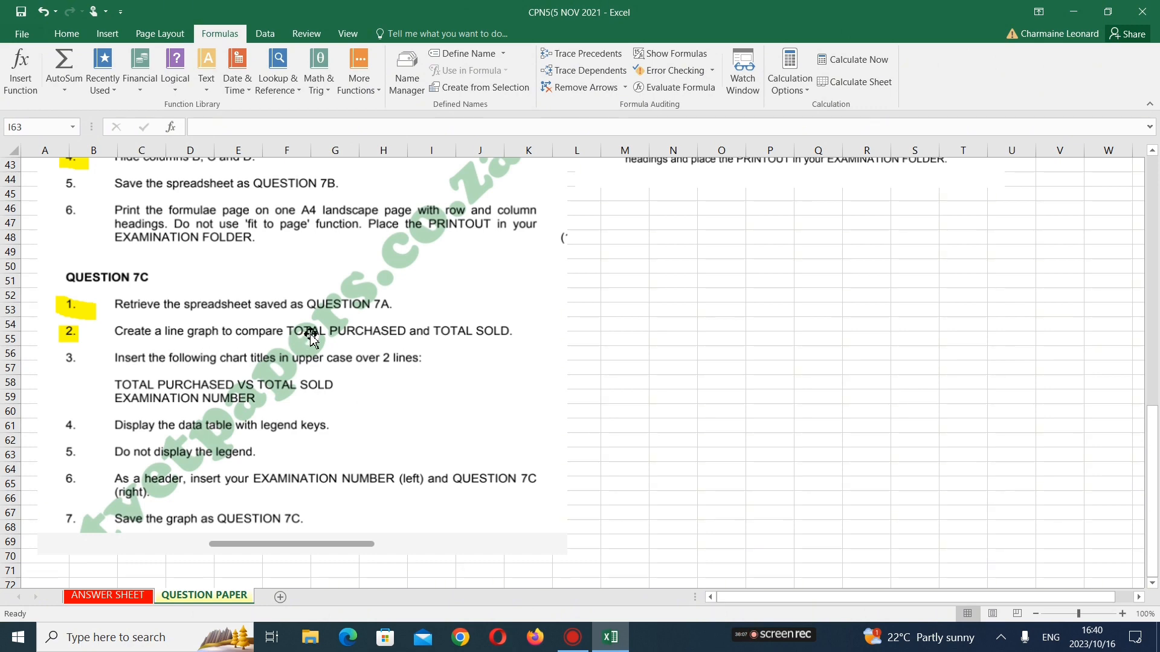
pyautogui.click(108, 597)
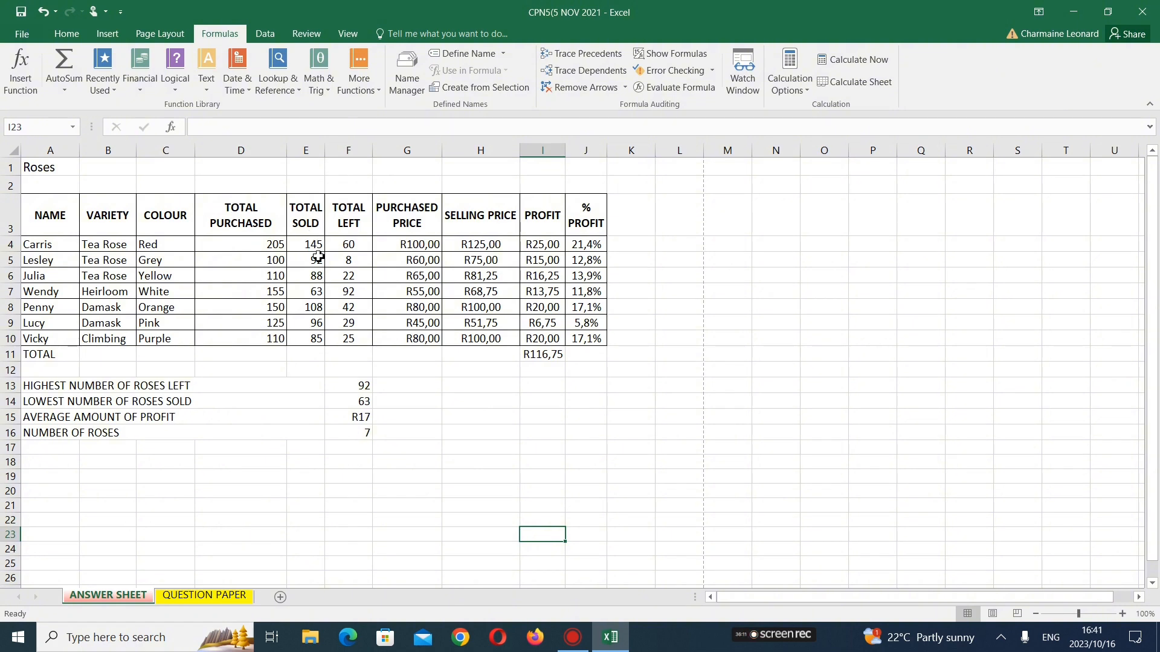
pyautogui.moveTo(229, 207); pyautogui.dragTo(320, 339)
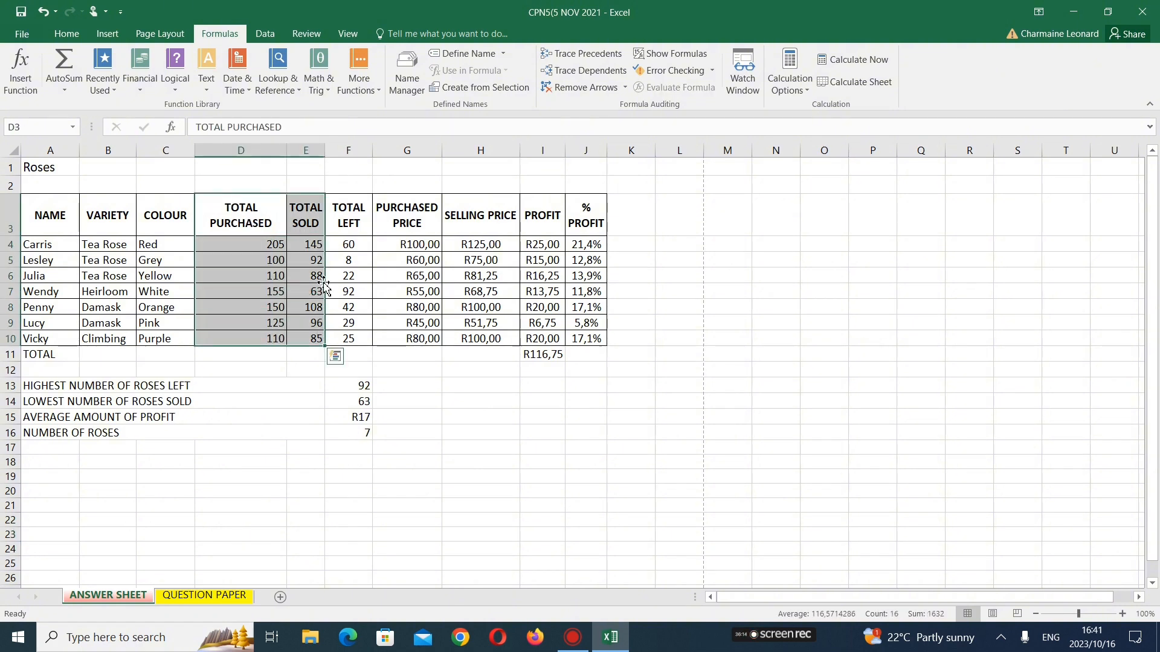
pyautogui.click(108, 34)
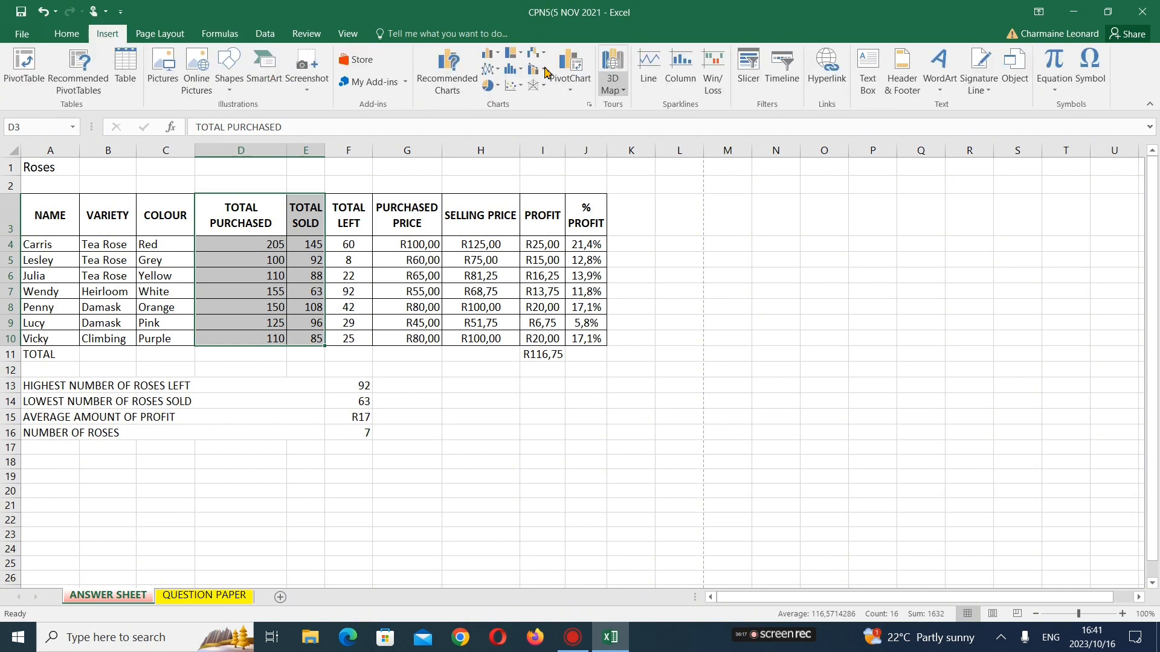
pyautogui.click(500, 72)
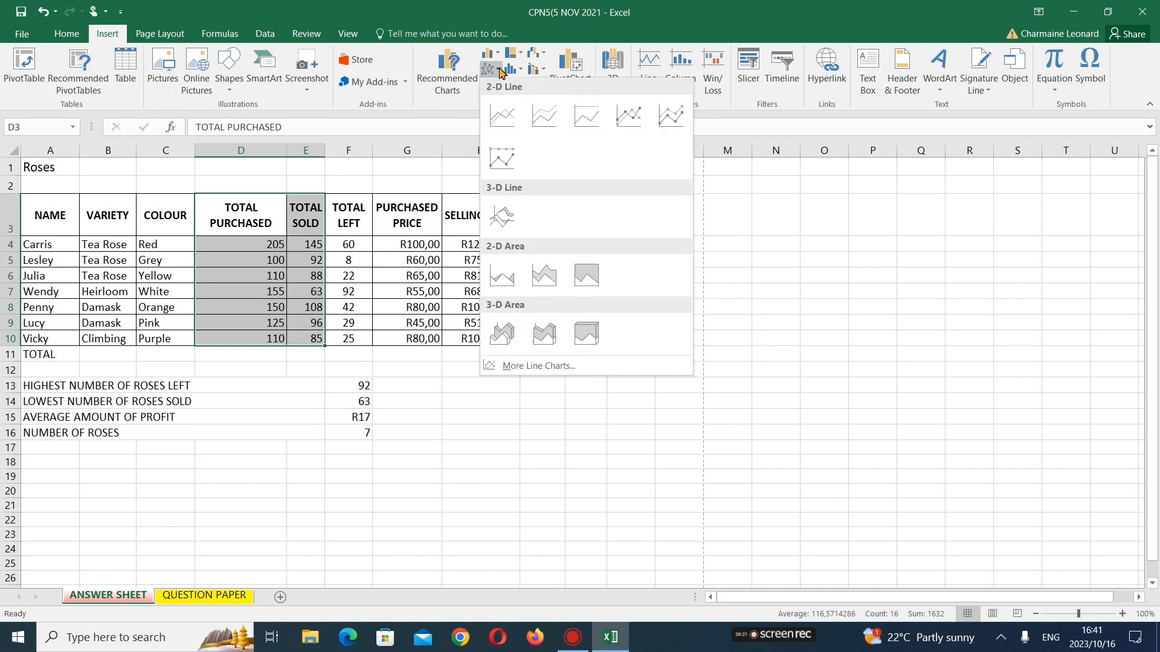
pyautogui.click(518, 120)
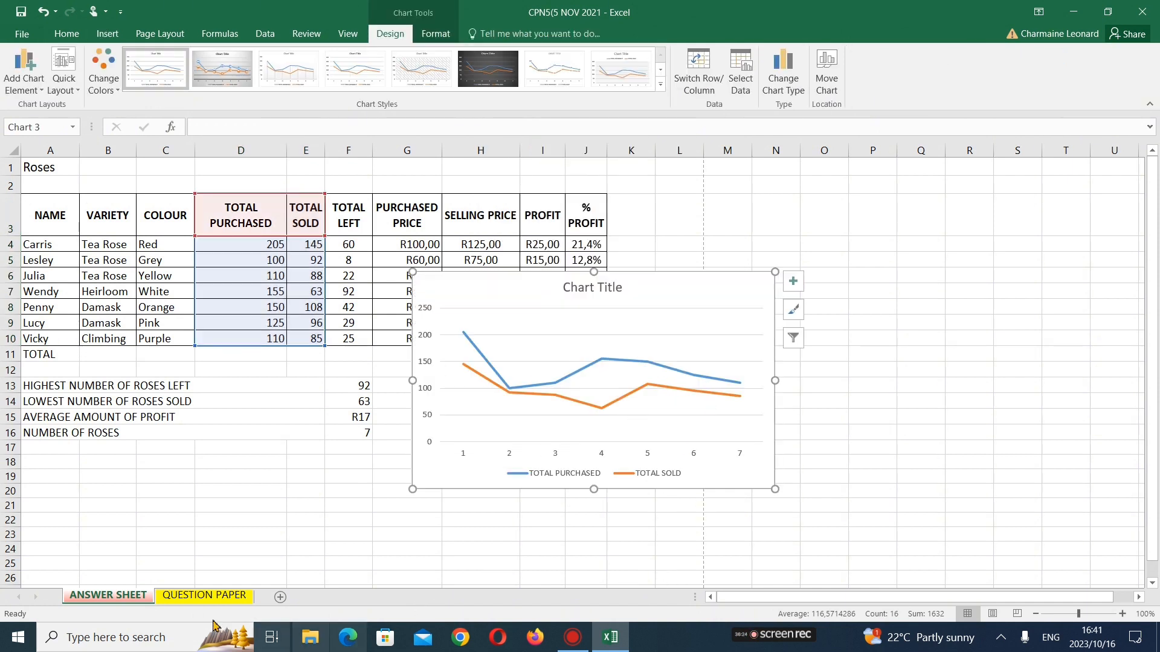
# Following item 3 of Question 7C, replace the line chart's title with TOTAL PURCHASED and TOTAL SOLD on two lines
pyautogui.click(204, 595)
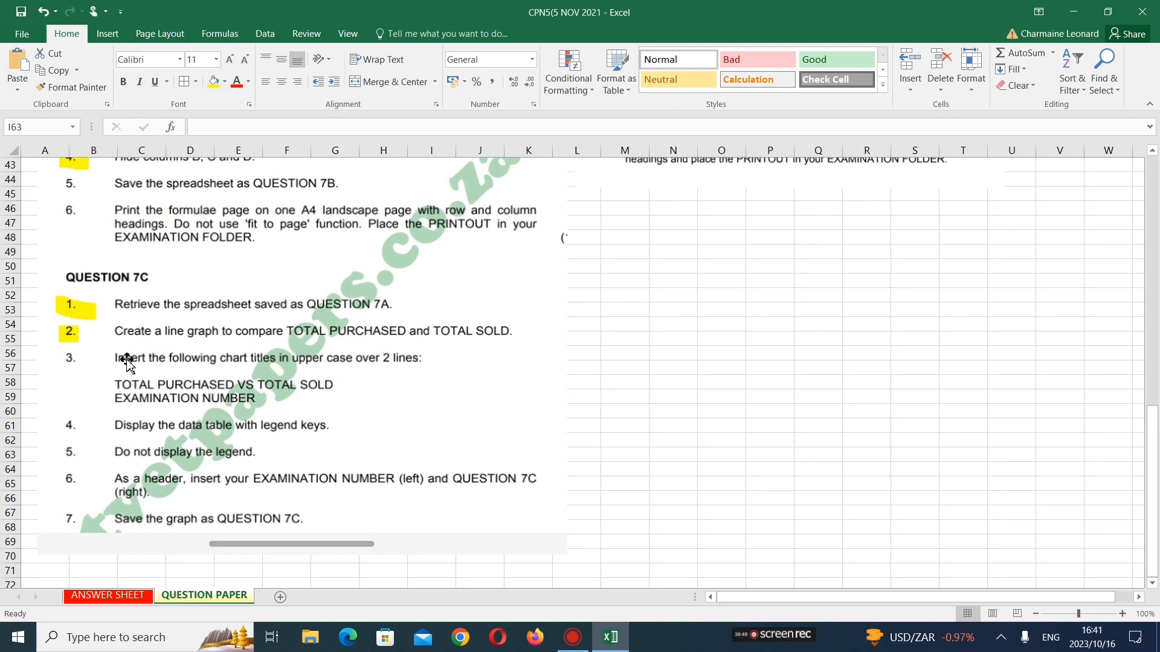
pyautogui.click(138, 597)
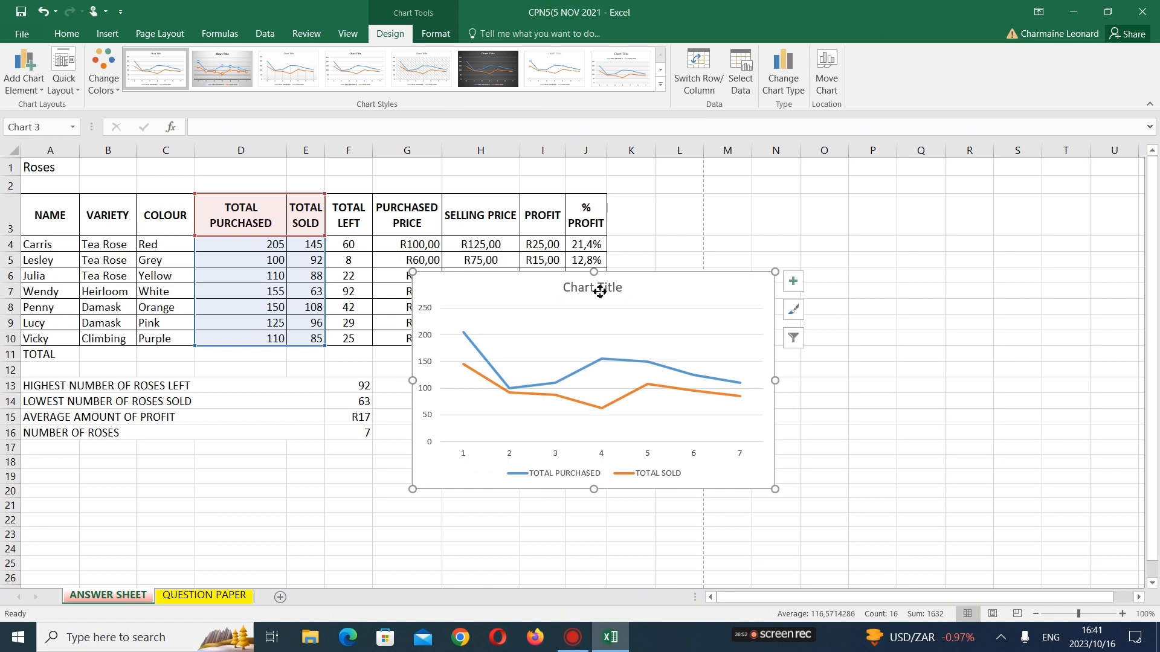
pyautogui.click(600, 292)
pyautogui.click(622, 287)
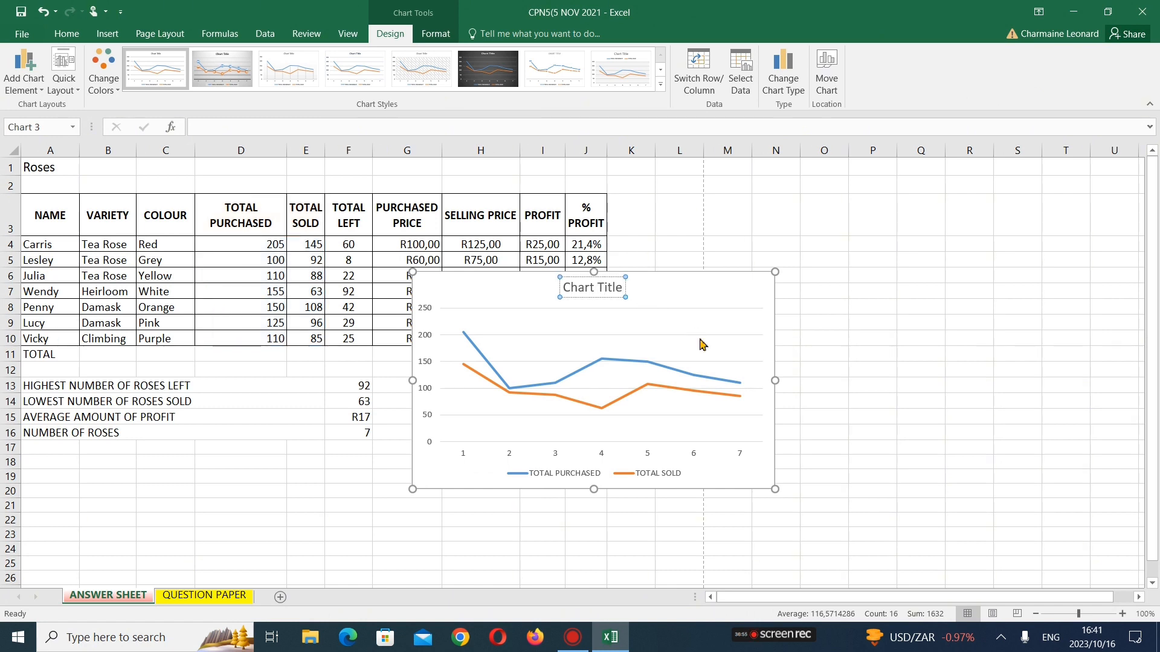
pyautogui.press('BackSpace')
pyautogui.press('BackSpace')
pyautogui.press('BackSpace')
pyautogui.press('BackSpace')
pyautogui.press('BackSpace')
pyautogui.press('BackSpace')
pyautogui.press('BackSpace')
pyautogui.press('BackSpace')
pyautogui.press('BackSpace')
pyautogui.press('BackSpace')
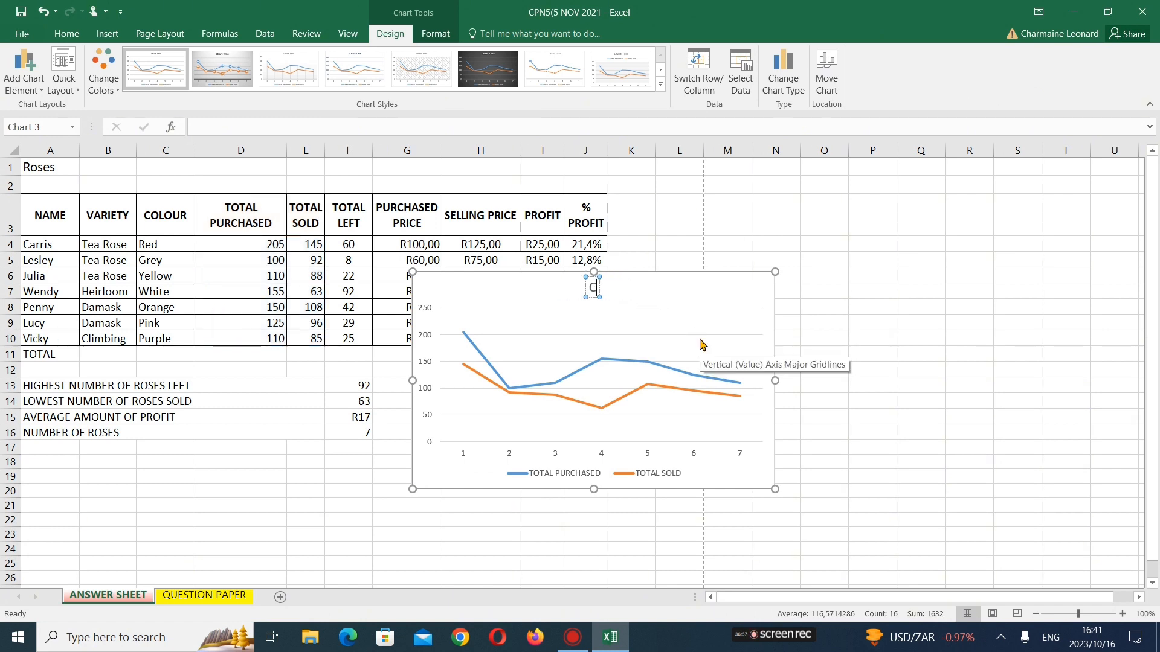
pyautogui.press('BackSpace')
pyautogui.write('TOTA')
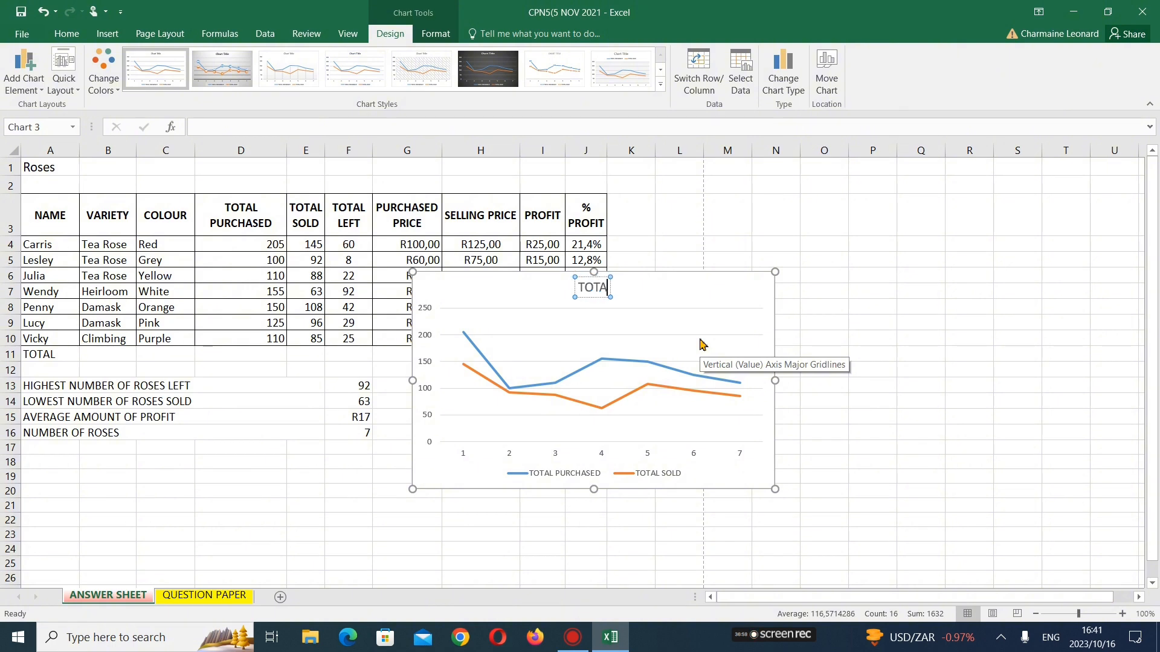
pyautogui.write('L  PURCH')
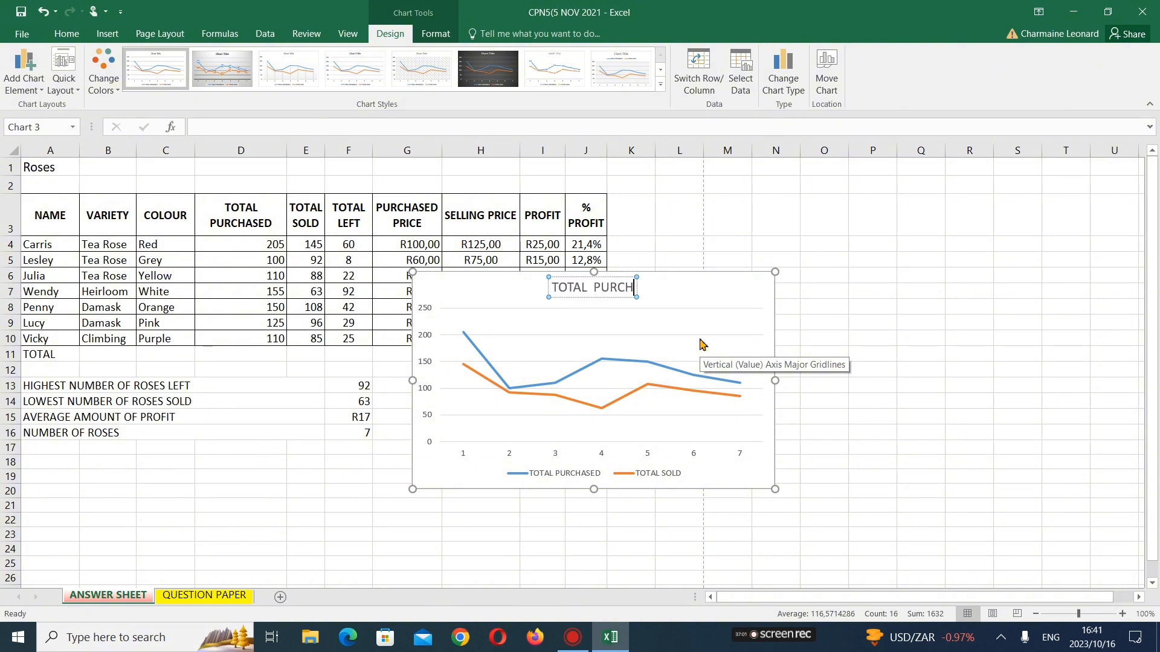
pyautogui.write('ASED')
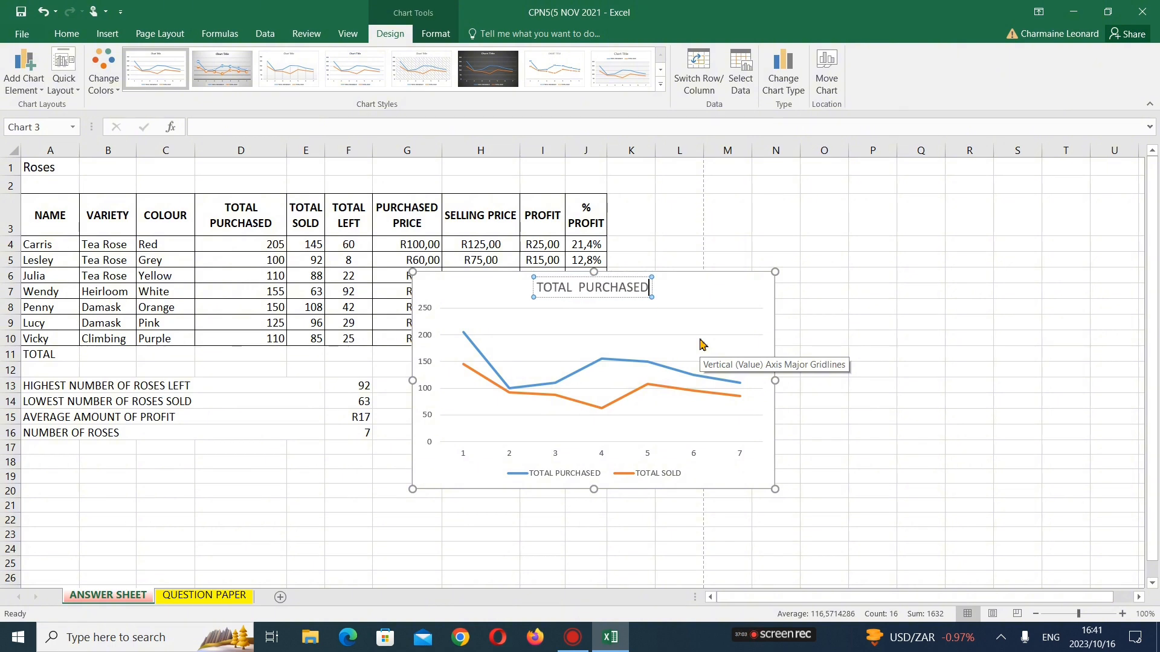
pyautogui.press('Return')
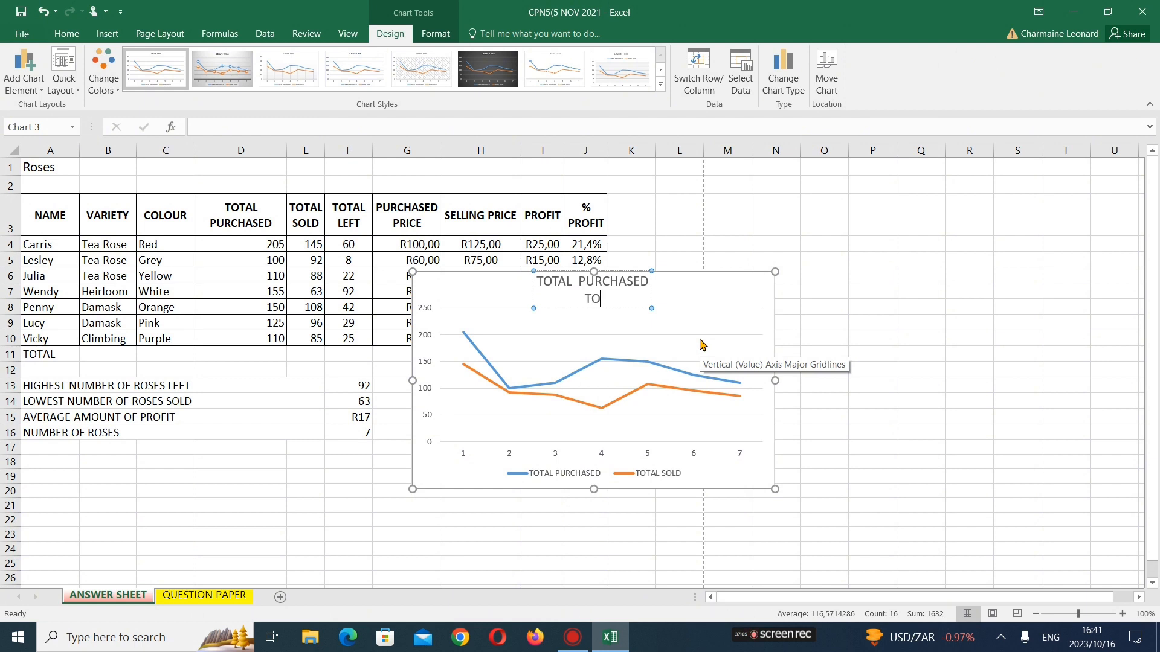
pyautogui.write('TOTAL SOLD')
pyautogui.click(824, 306)
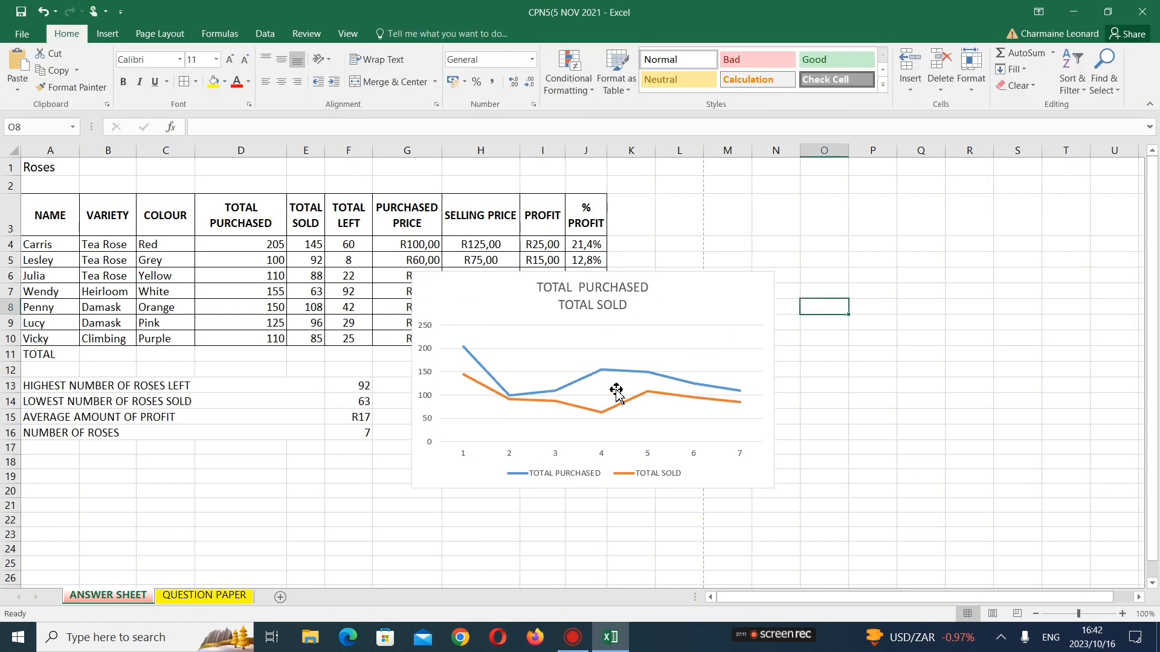
pyautogui.rightClick(650, 350)
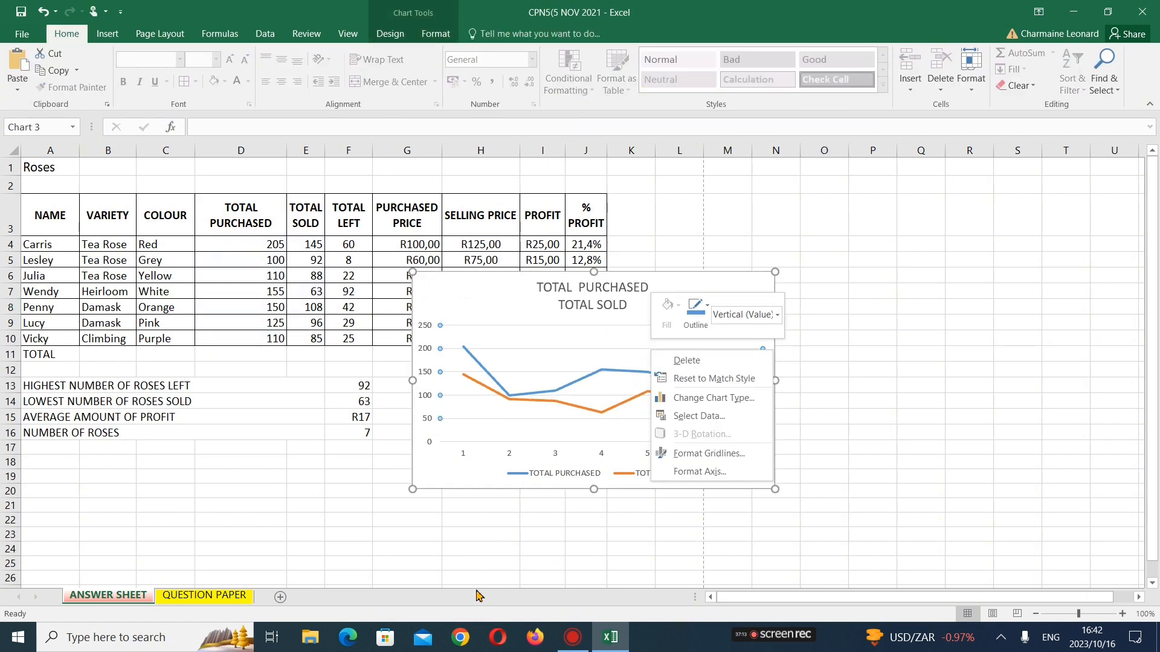
pyautogui.click(208, 599)
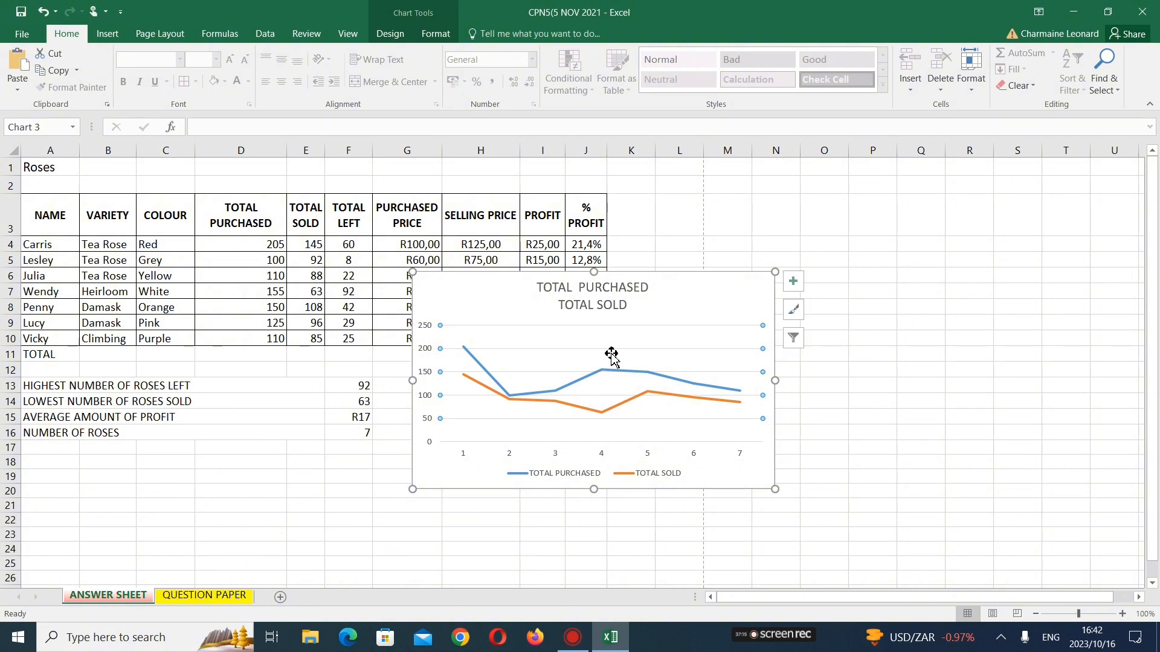
pyautogui.click(170, 599)
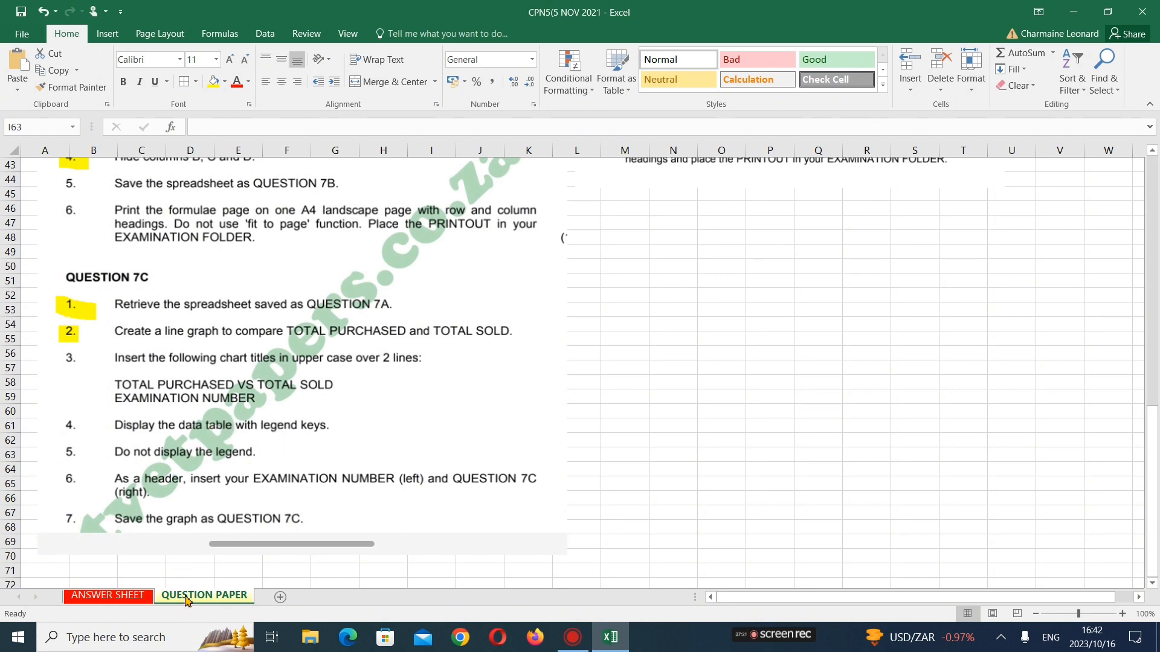
pyautogui.click(107, 597)
pyautogui.click(694, 380)
pyautogui.rightClick(695, 381)
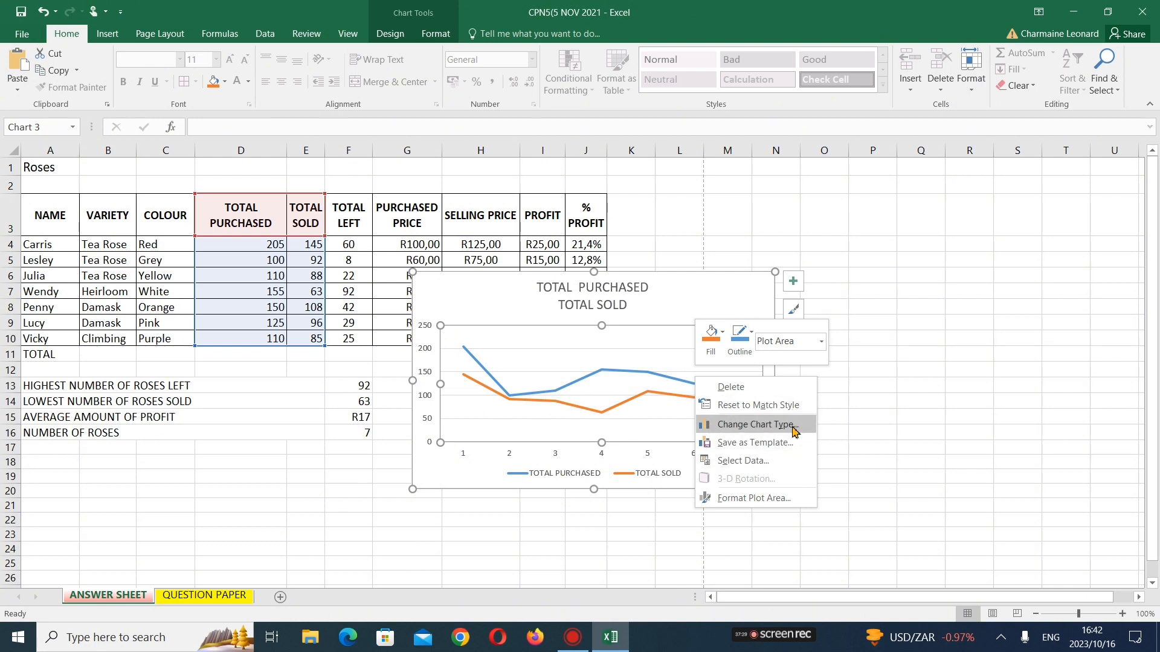
pyautogui.click(783, 460)
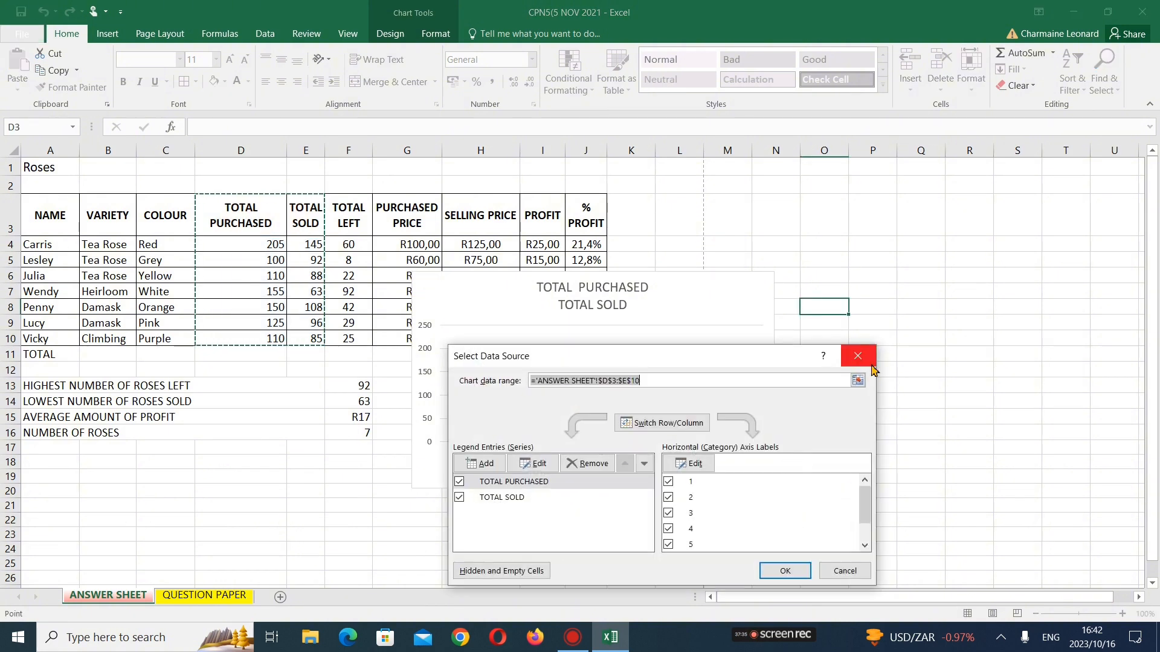
pyautogui.click(872, 365)
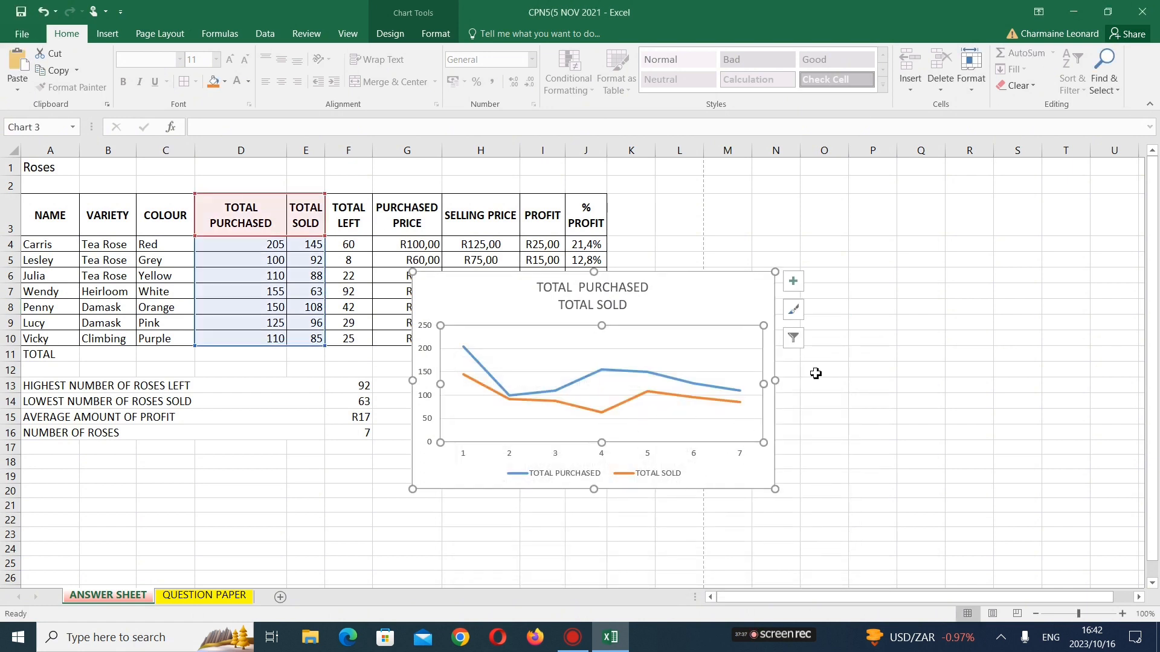
pyautogui.click(793, 338)
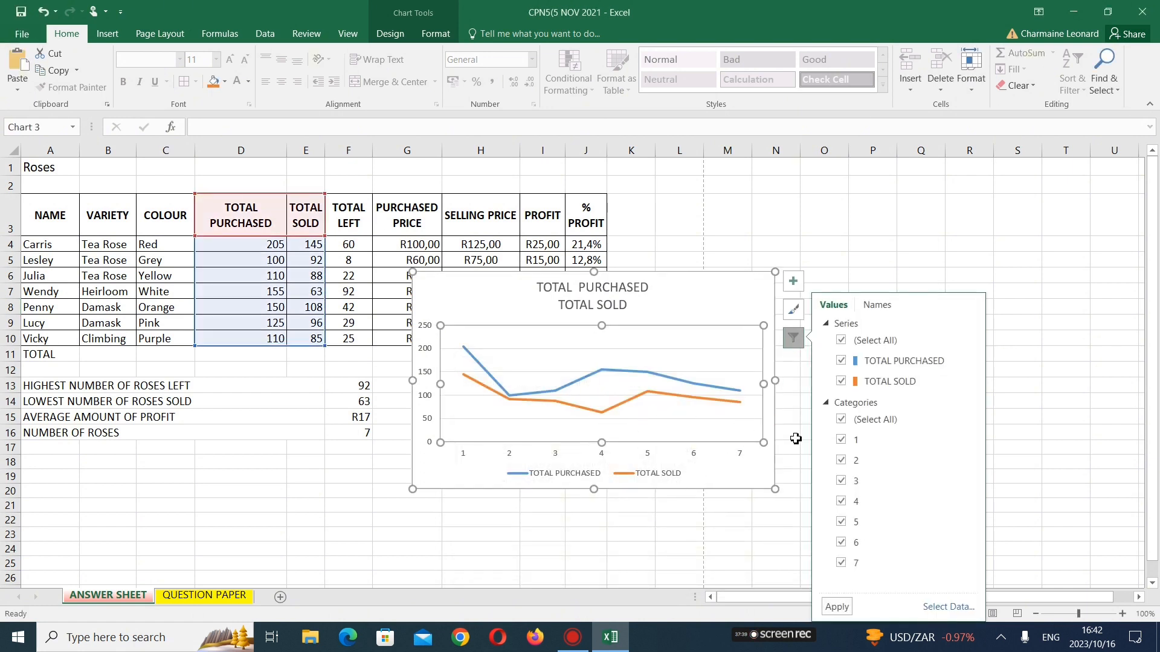
pyautogui.click(652, 420)
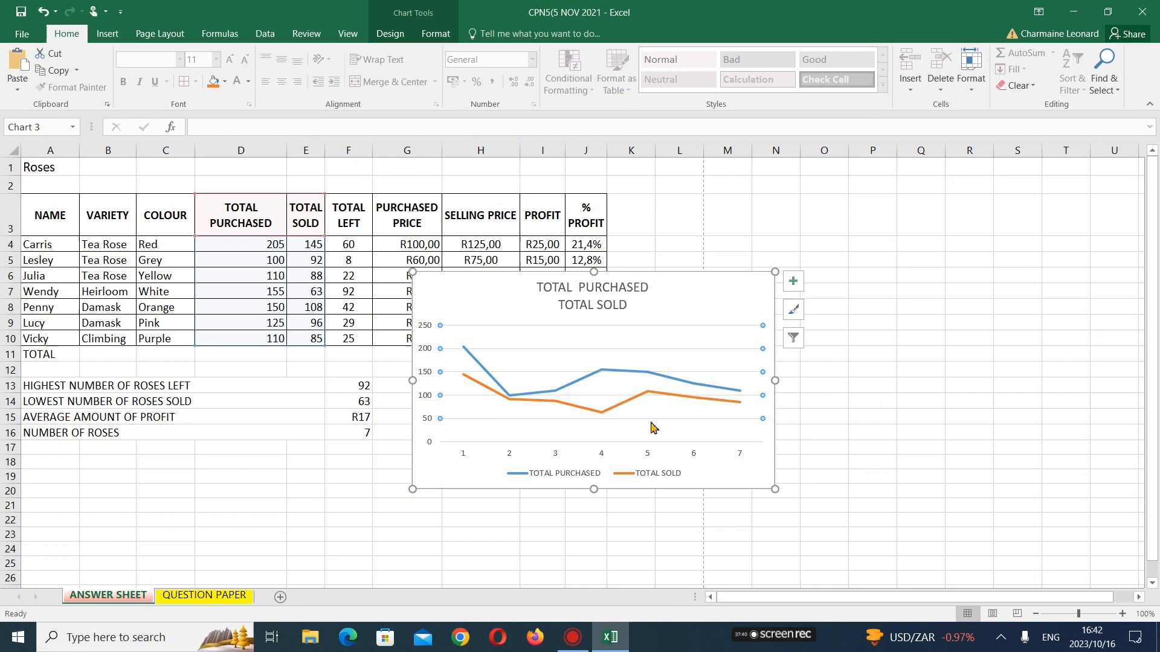
pyautogui.click(646, 476)
pyautogui.rightClick(651, 477)
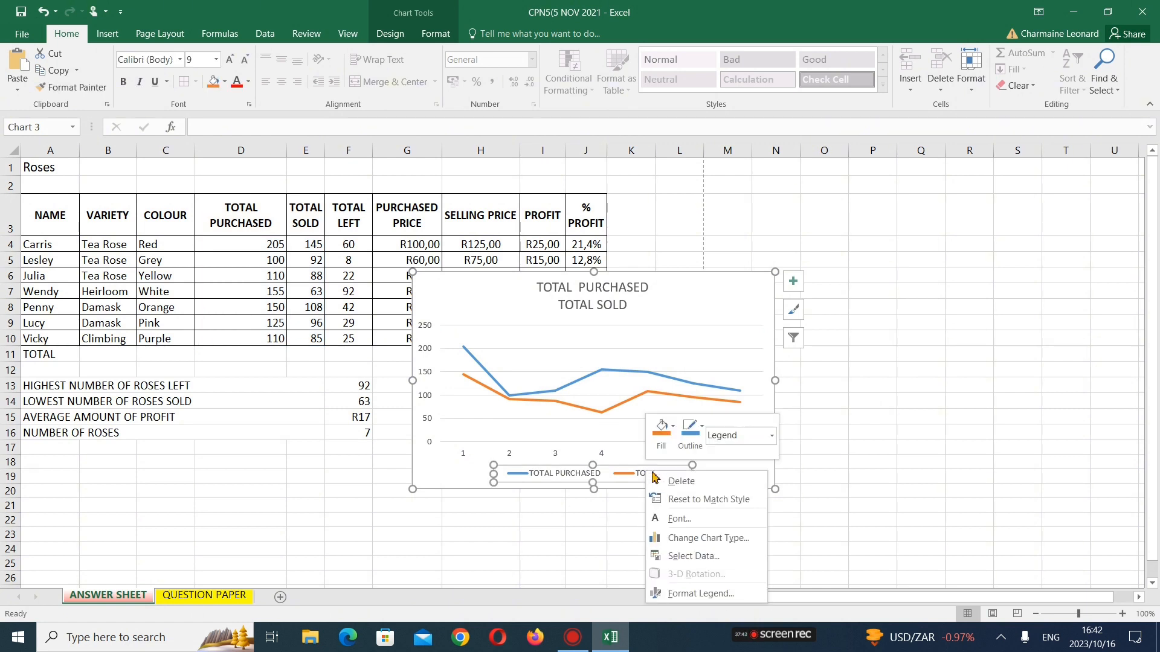
pyautogui.click(772, 436)
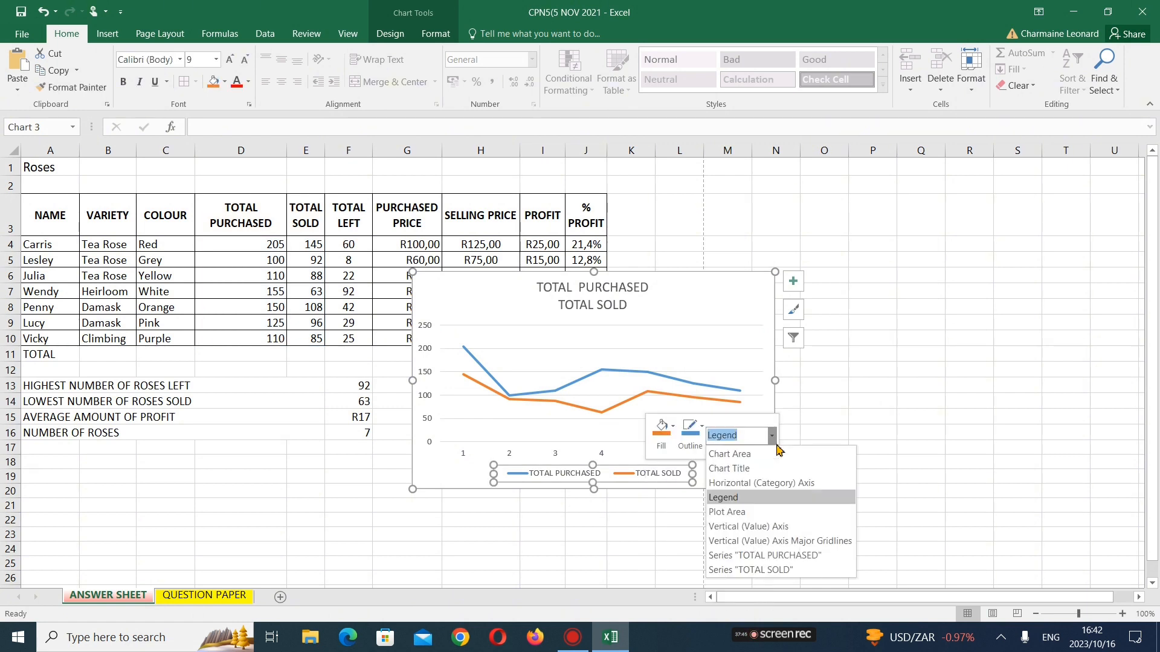
pyautogui.click(774, 443)
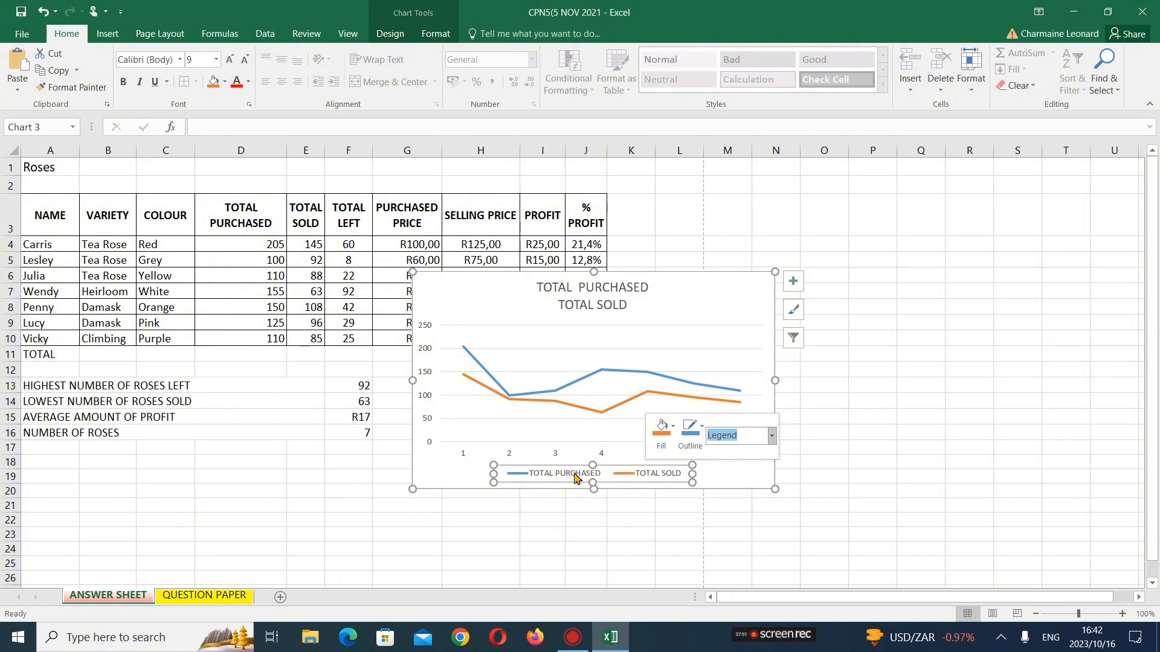
# Check item 5 of Question 7C on the QUESTION PAPER sheet and delete the legend from the line chart
pyautogui.click(229, 597)
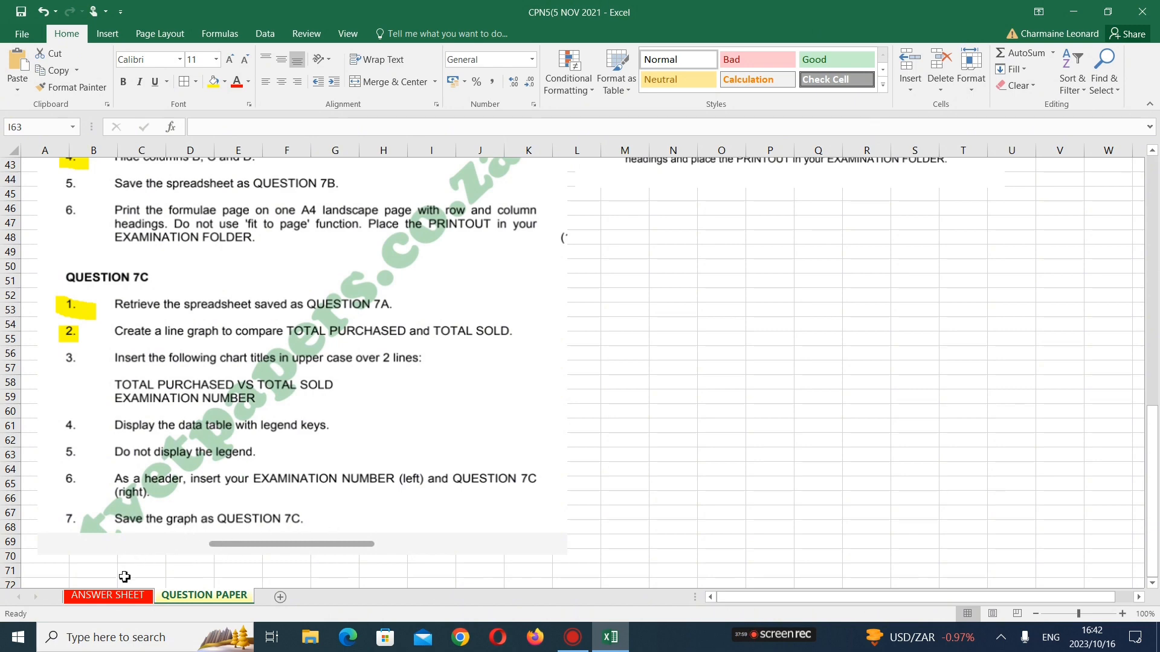
pyautogui.click(129, 596)
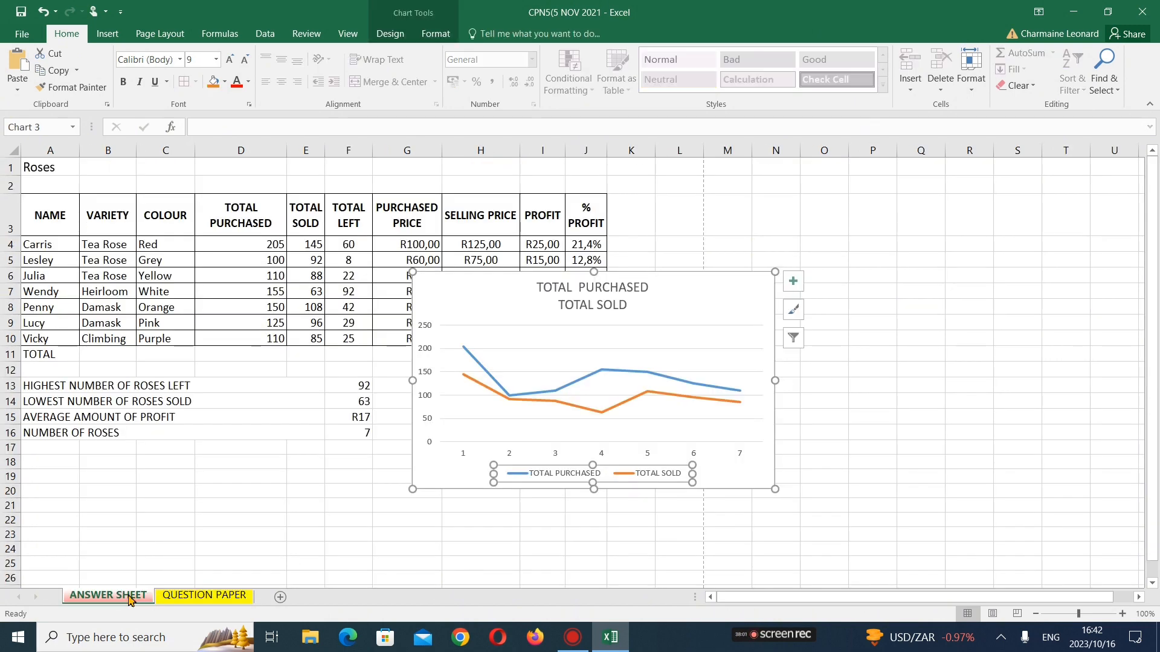
pyautogui.rightClick(601, 474)
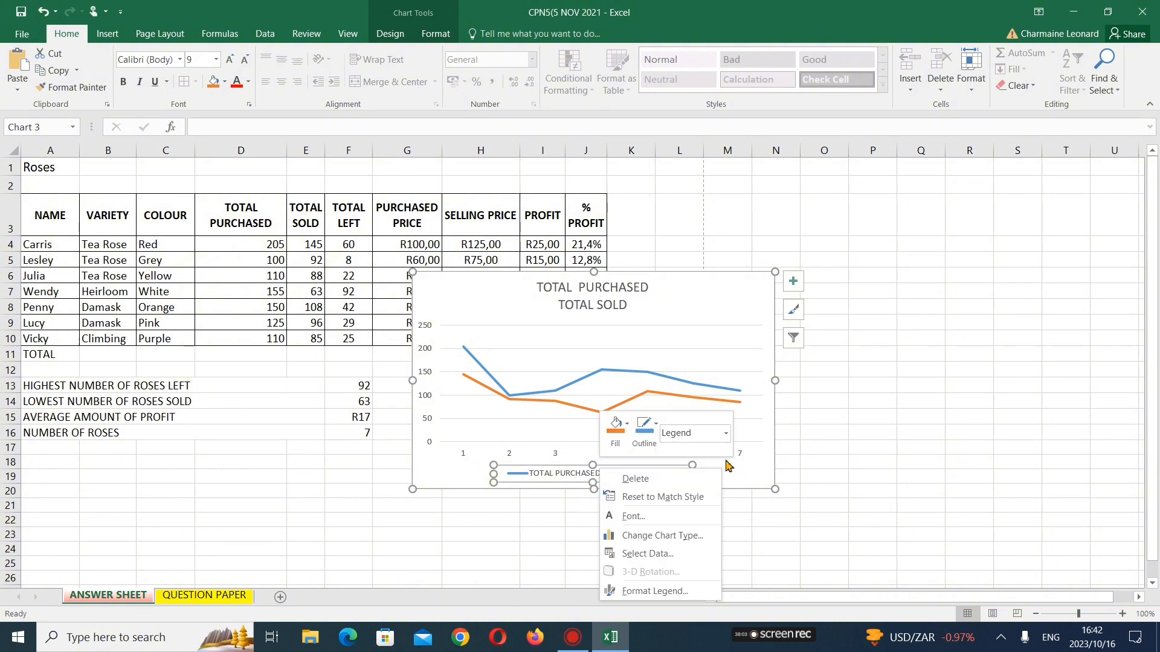
pyautogui.click(642, 480)
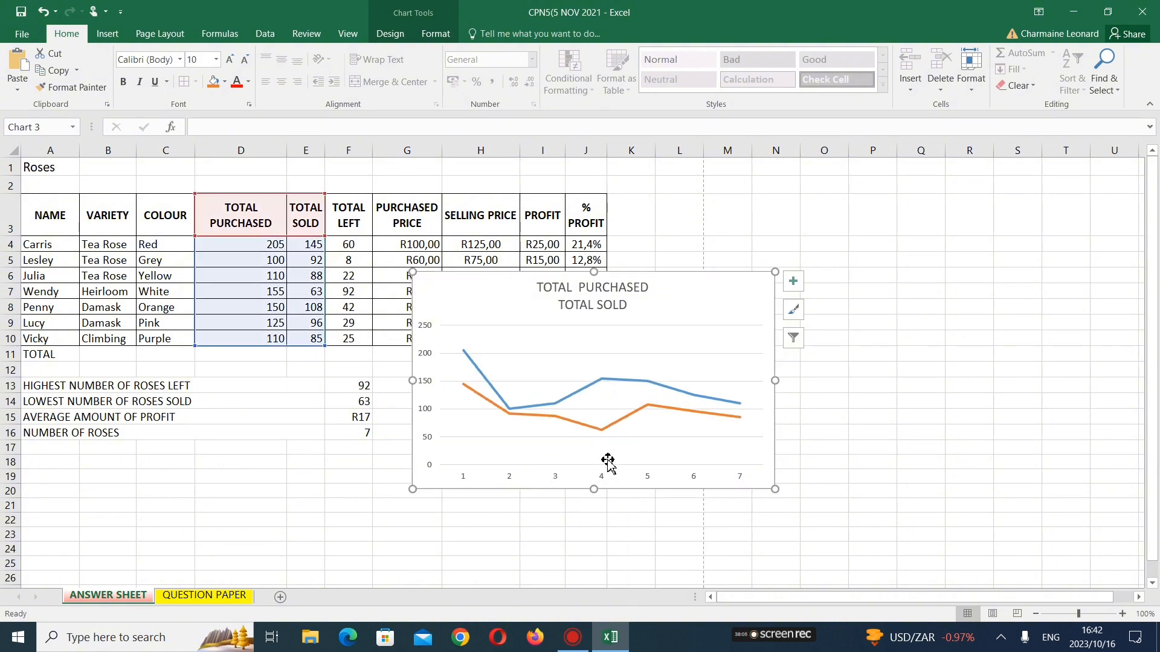
# Set the line chart's horizontal axis labels to the NAME entries in A4:A10 of the ANSWER SHEET
pyautogui.rightClick(693, 481)
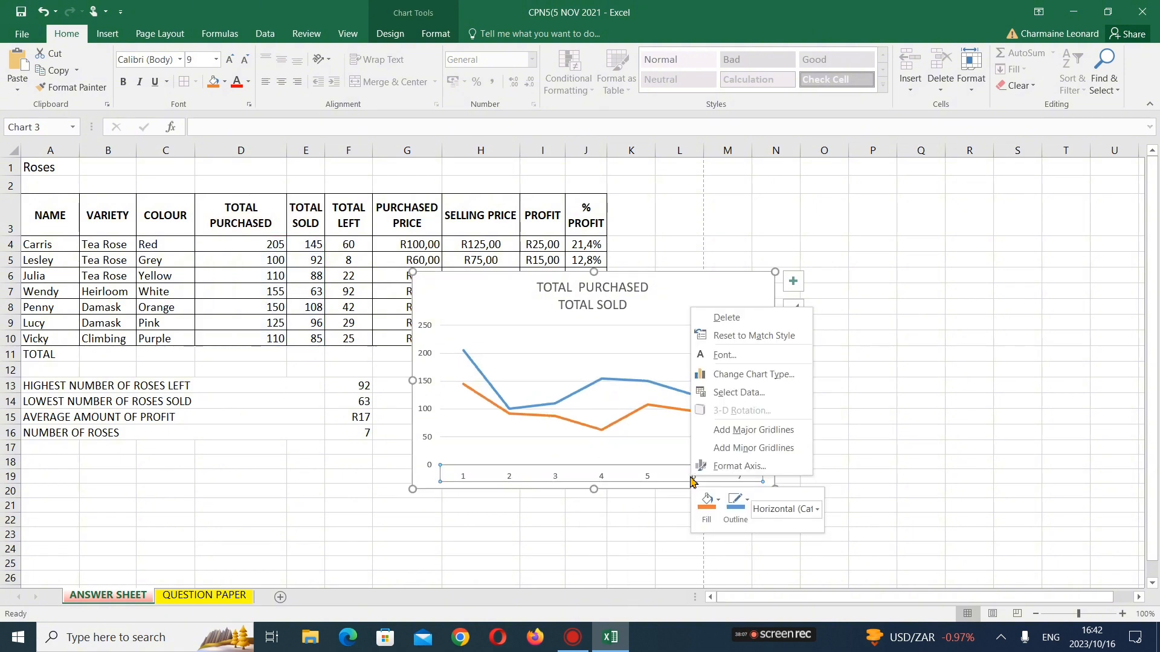
pyautogui.click(762, 394)
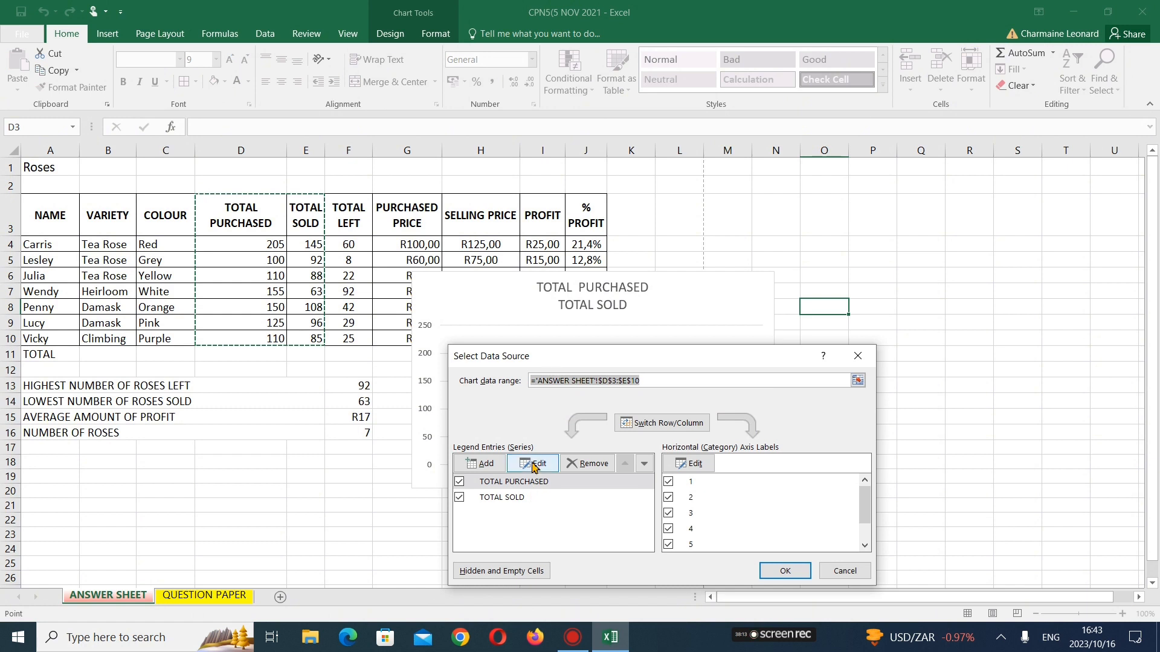
pyautogui.click(689, 464)
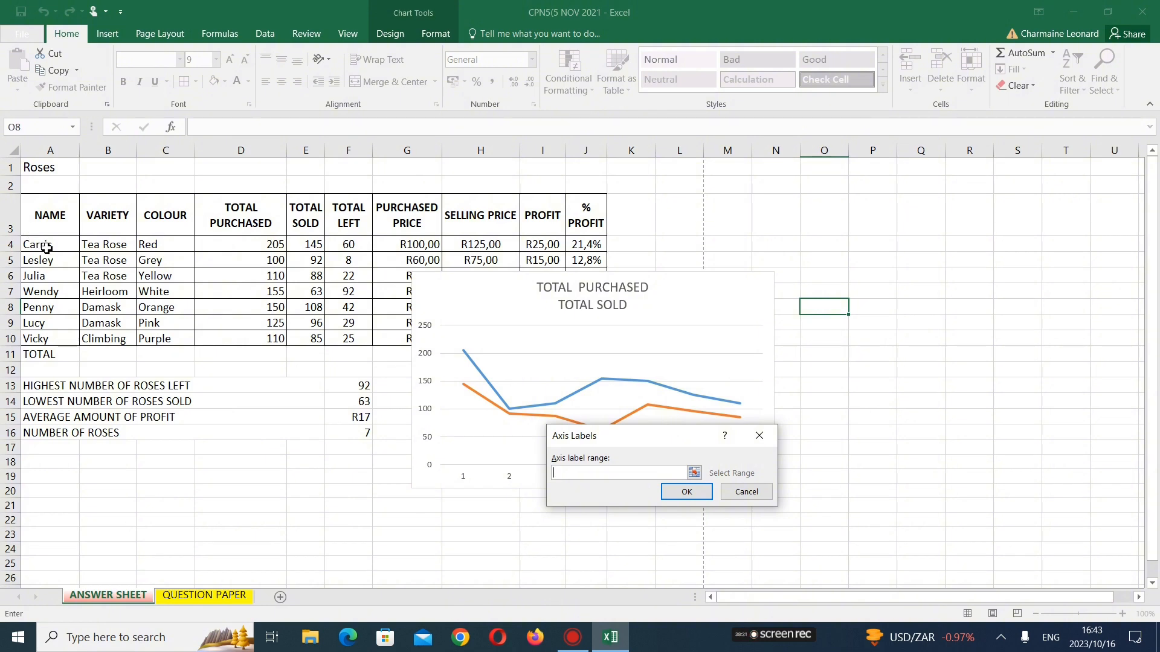
pyautogui.moveTo(47, 248); pyautogui.dragTo(39, 336)
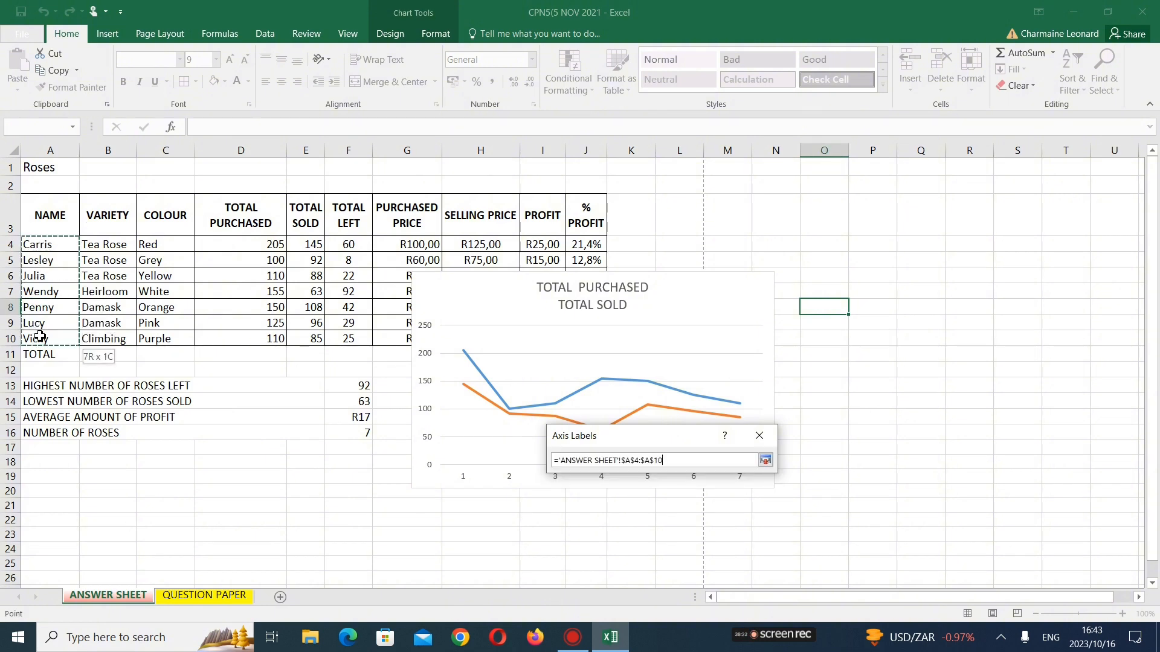
pyautogui.click(748, 489)
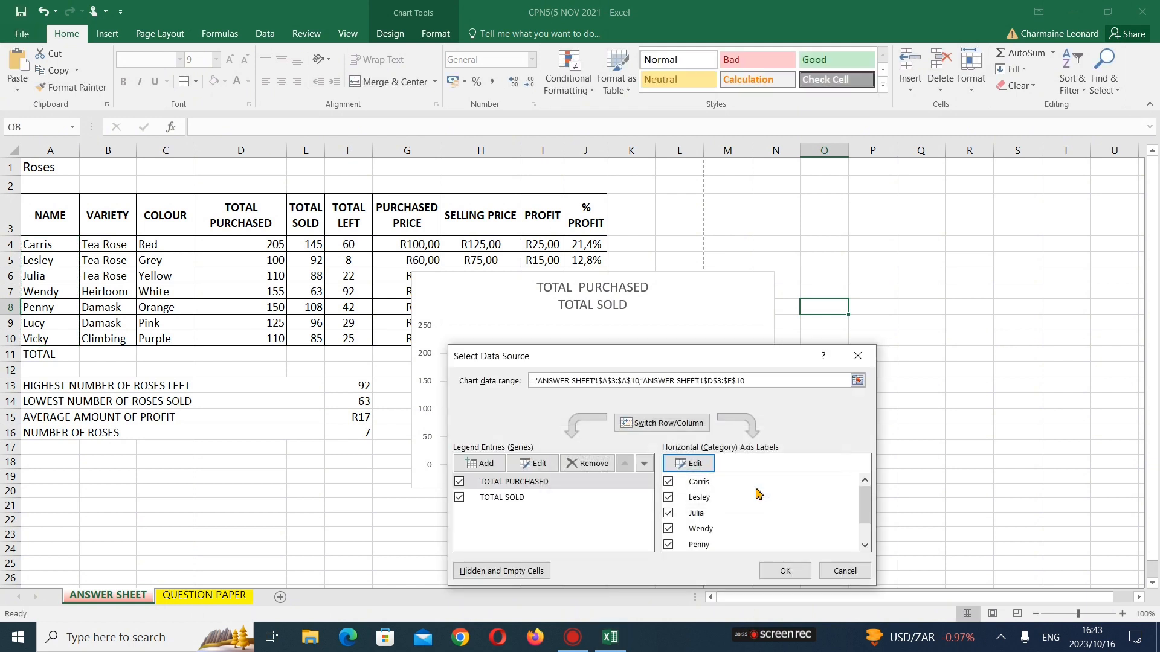
pyautogui.click(783, 571)
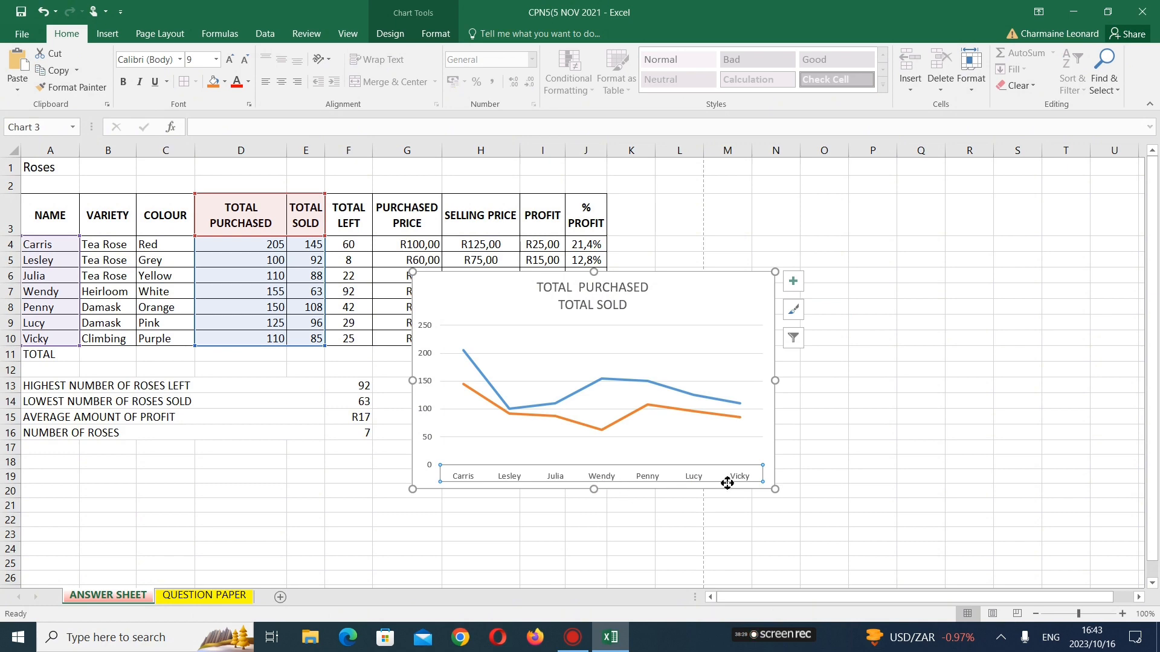
pyautogui.click(857, 525)
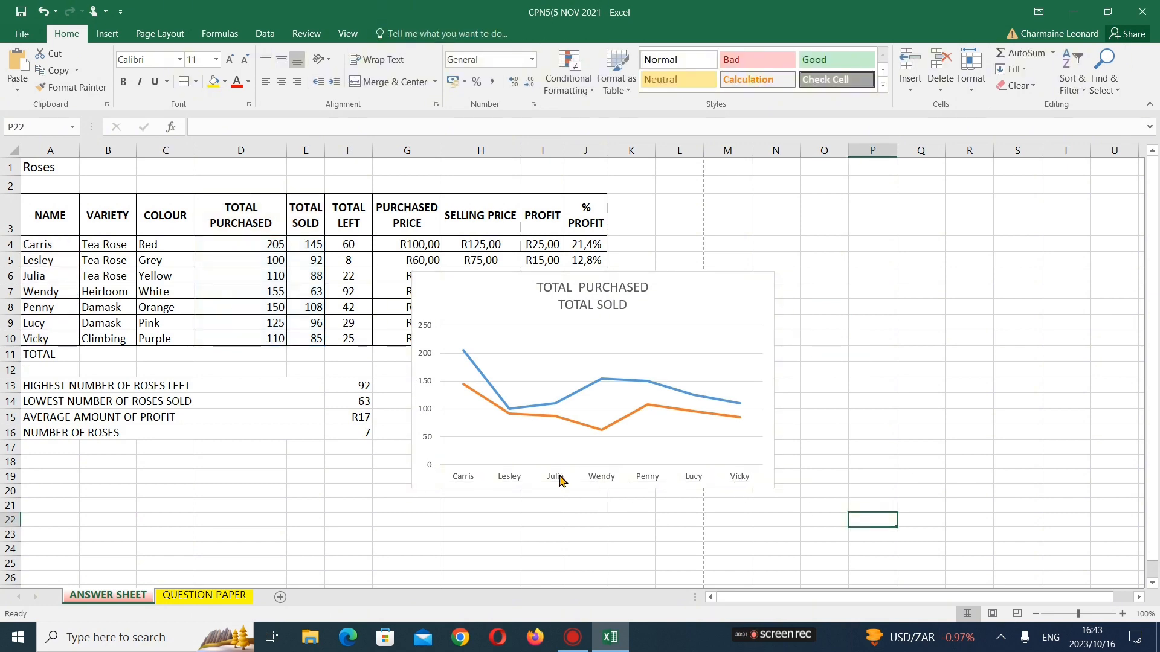
# Review the Question 7C instructions, and move the line chart from the ANSWER SHEET to a new sheet named Chart1
pyautogui.click(215, 600)
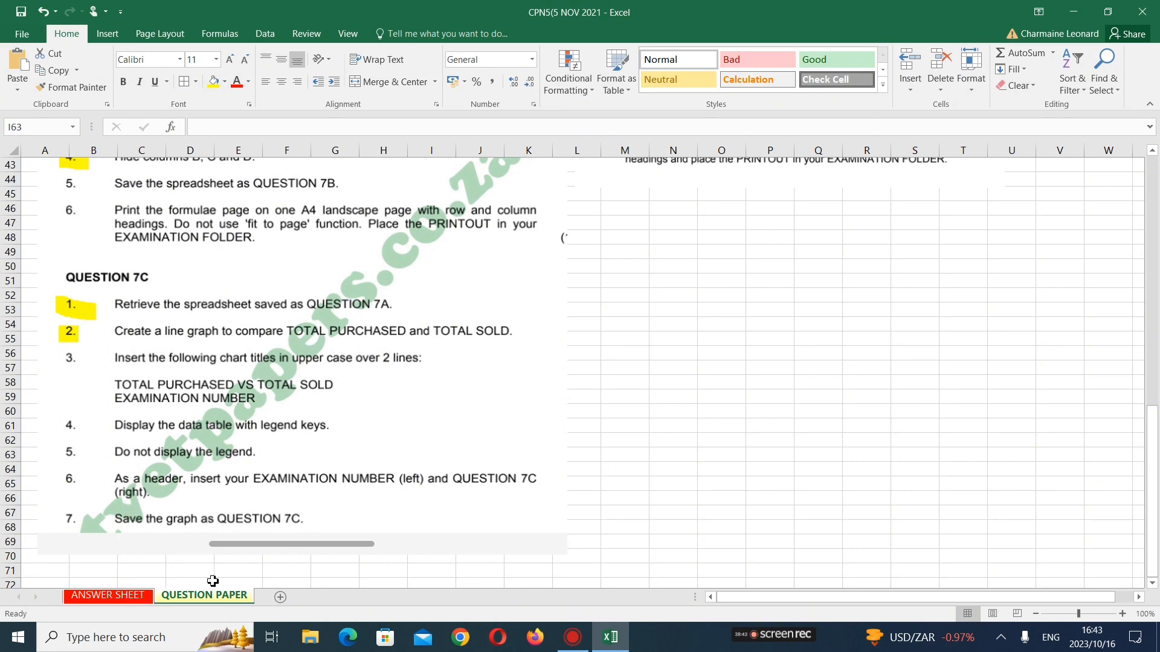
pyautogui.click(149, 598)
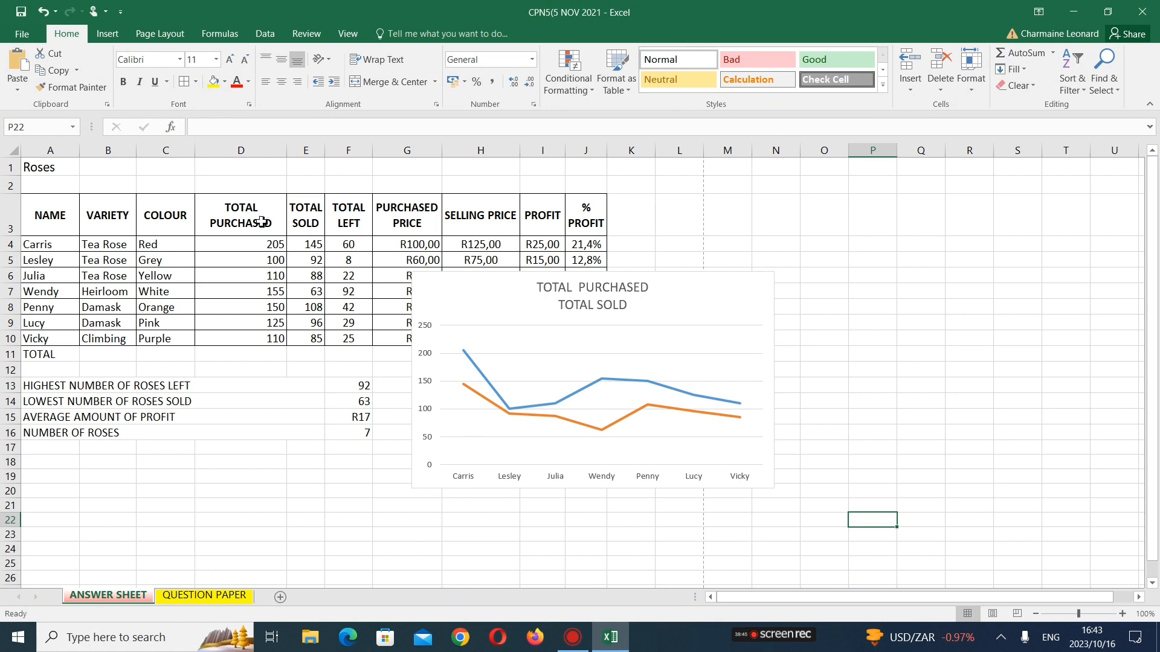
pyautogui.click(725, 303)
pyautogui.moveTo(725, 304); pyautogui.dragTo(723, 314)
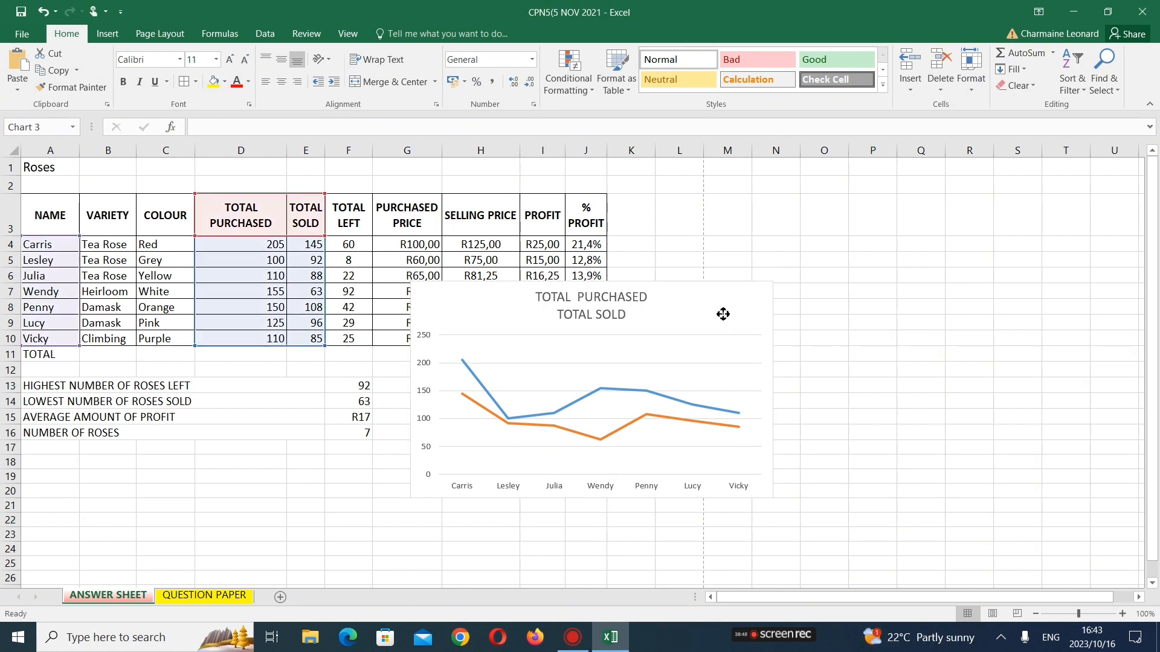
pyautogui.rightClick(680, 317)
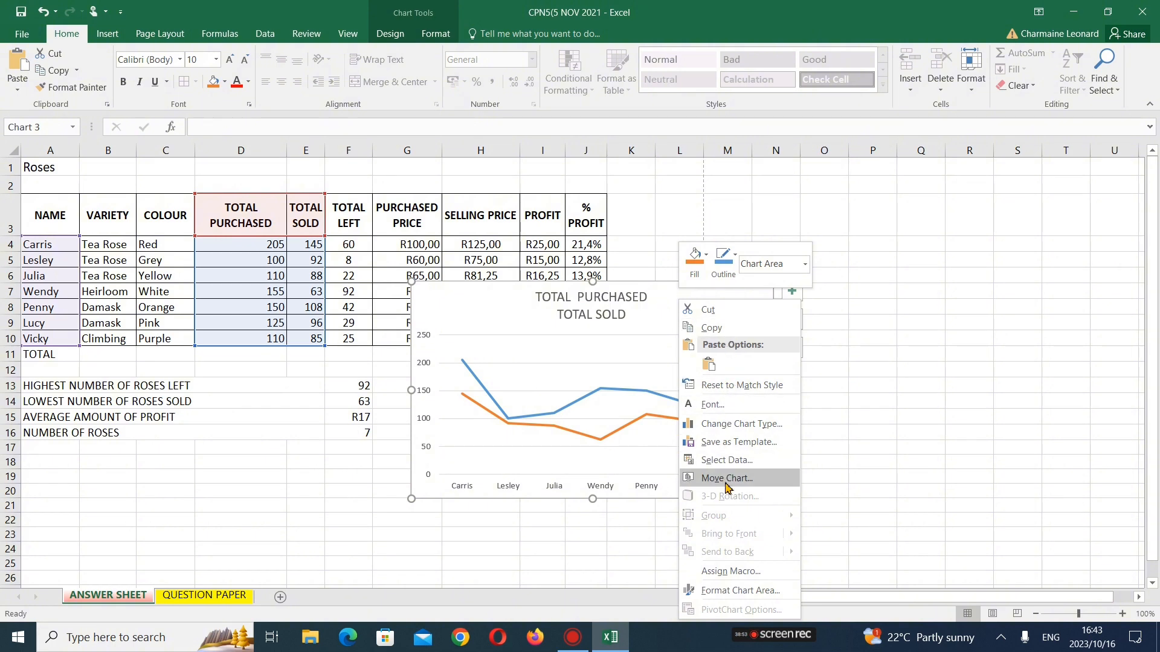
pyautogui.click(728, 478)
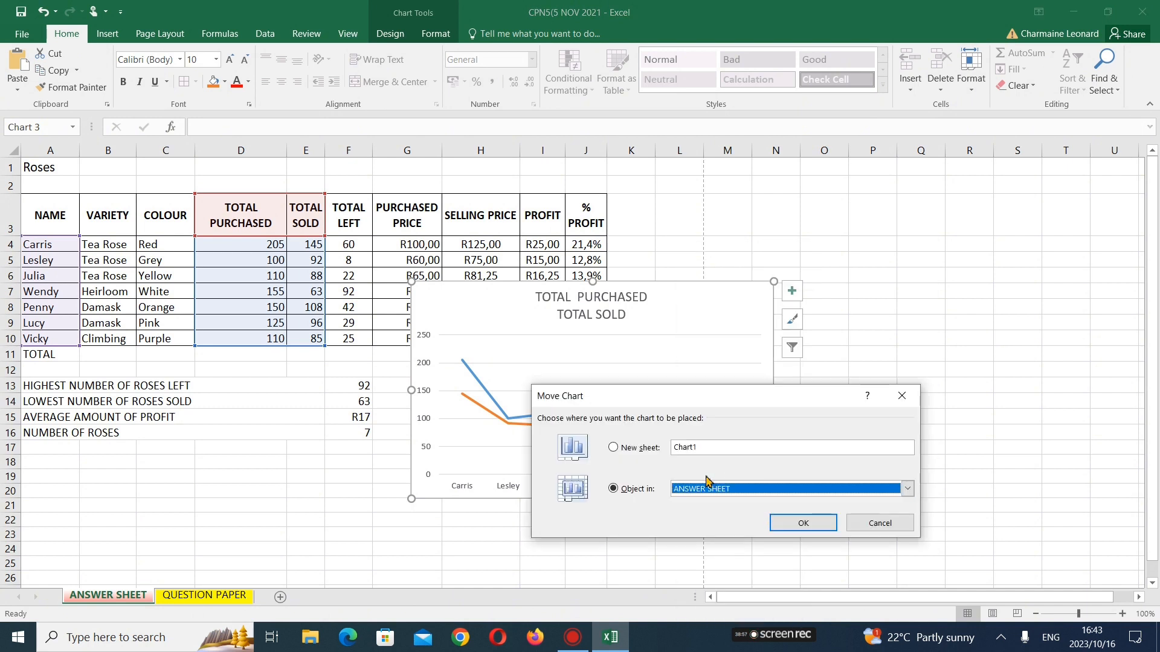
pyautogui.click(621, 450)
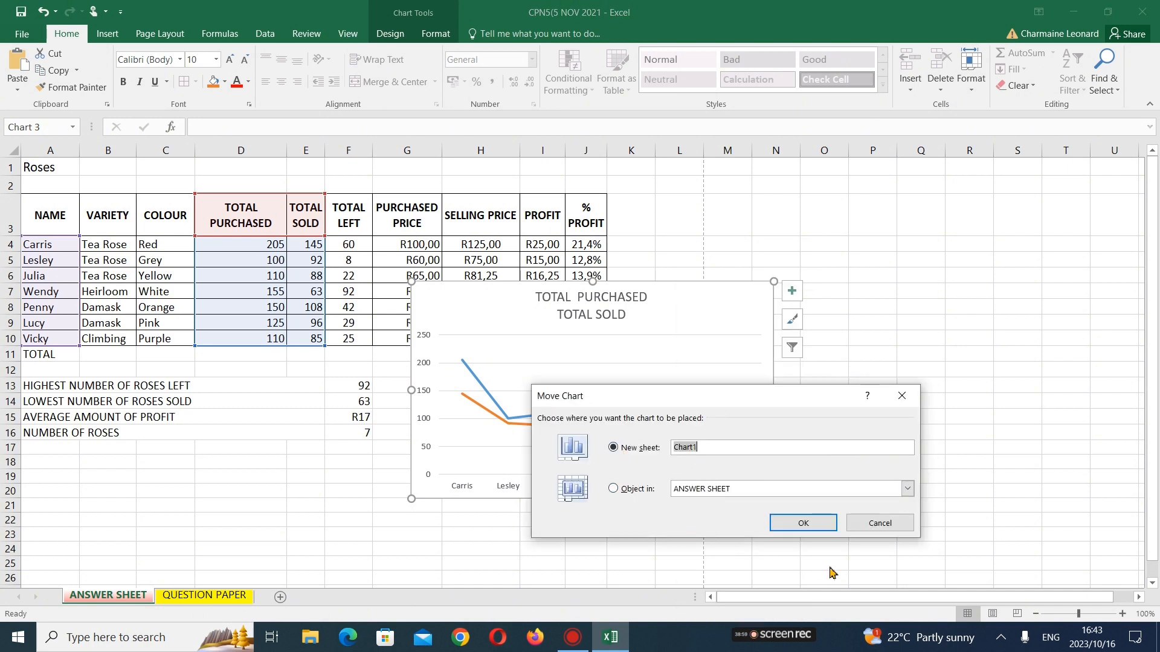
pyautogui.click(803, 523)
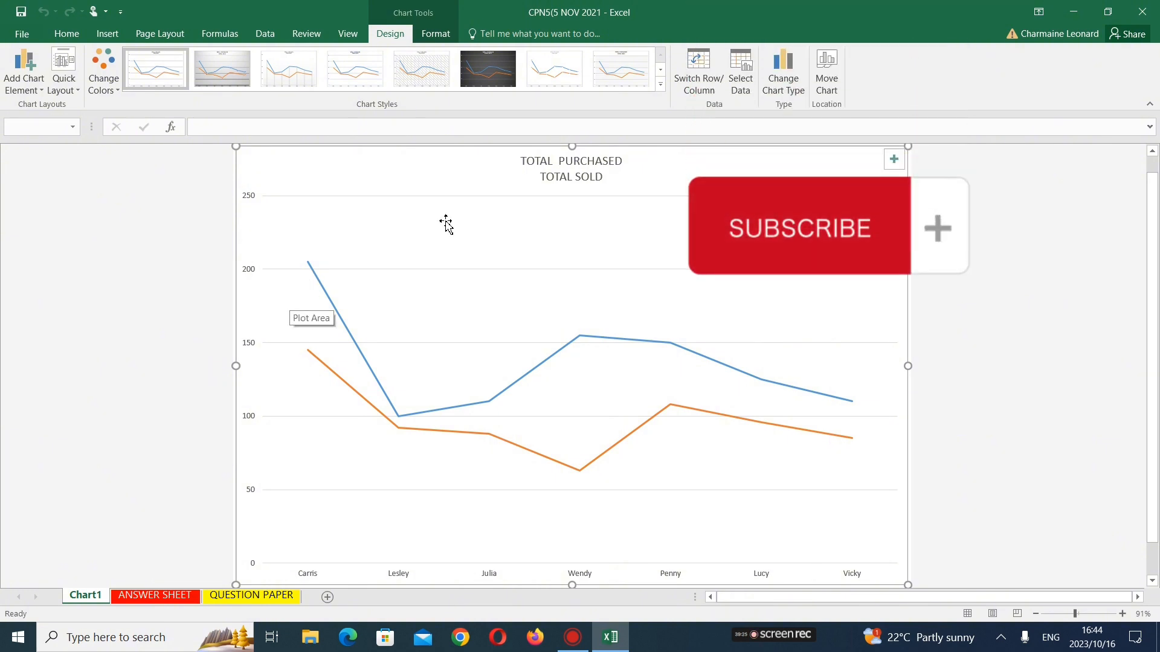
pyautogui.click(432, 35)
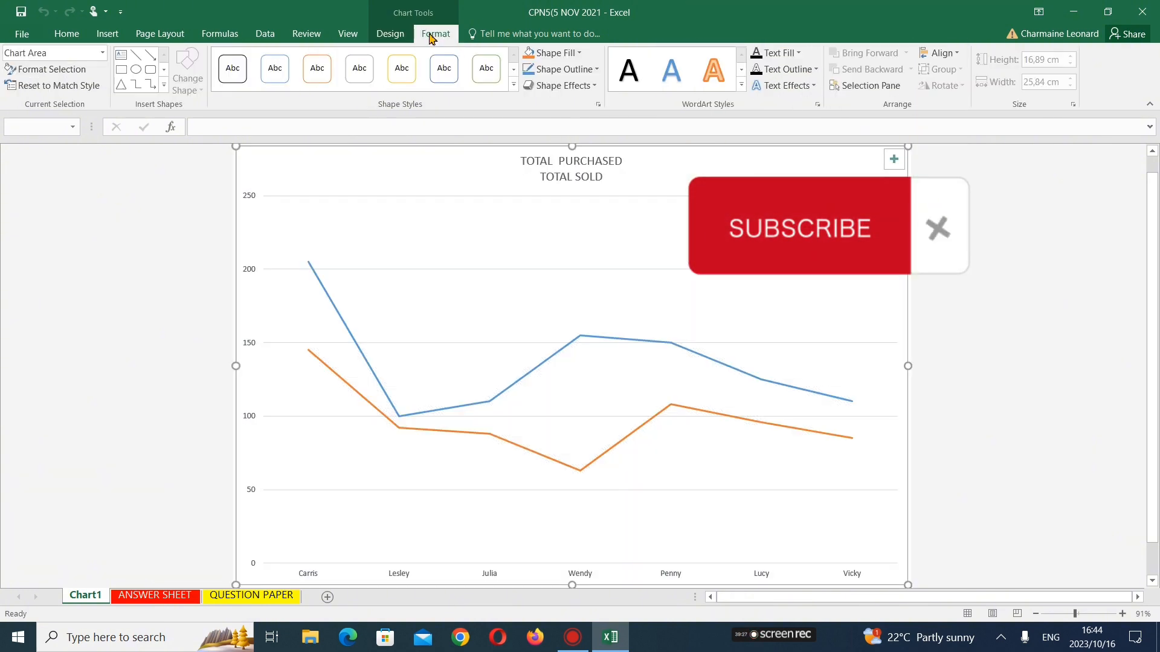